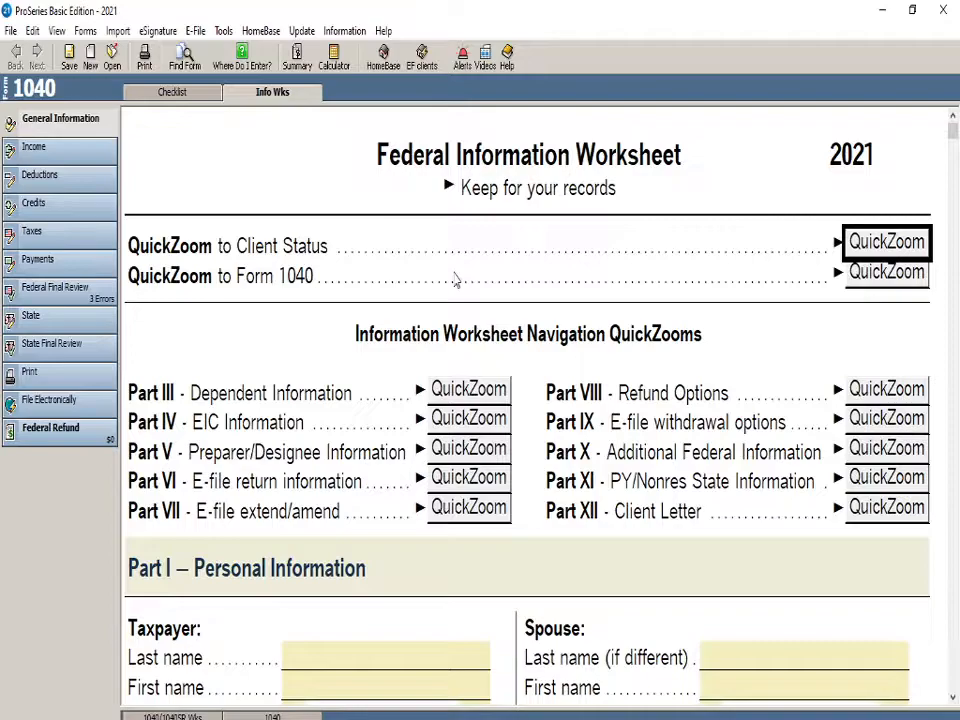
Enter the taxpayer's last name and first name in the Personal Information section of the Federal Information Worksheet
scroll(455, 280, "down", 1)
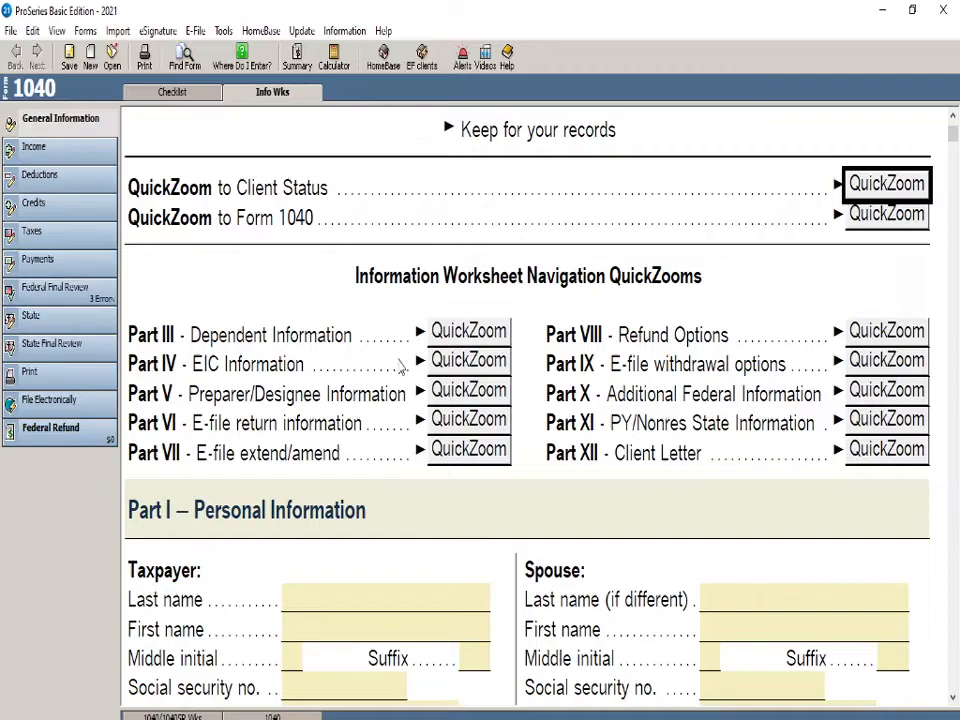
scroll(385, 380, "down", 3)
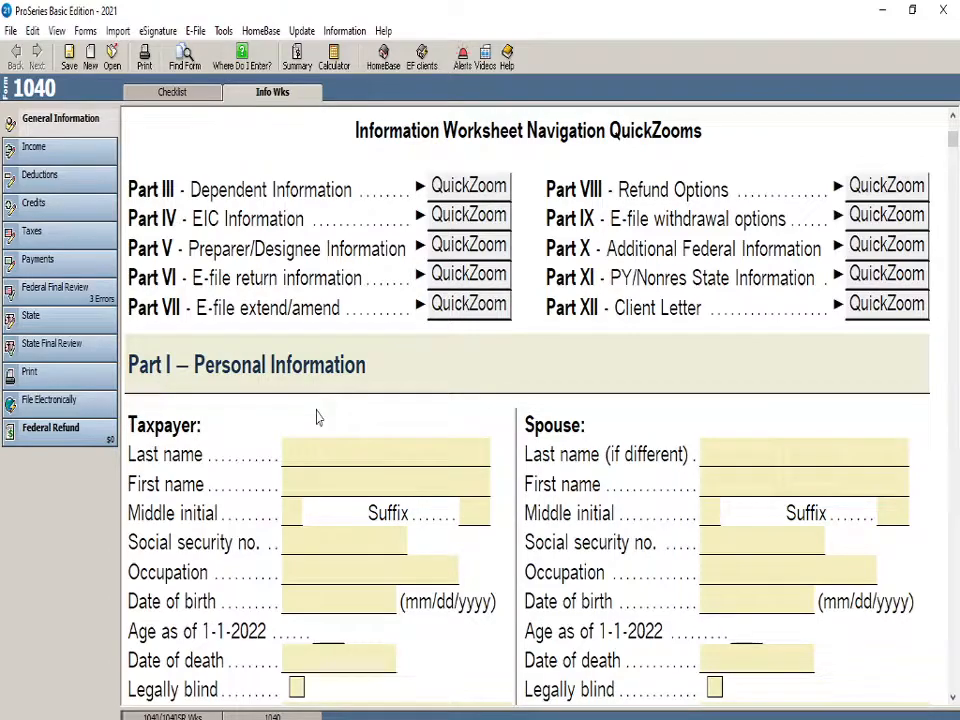
left_click(345, 455)
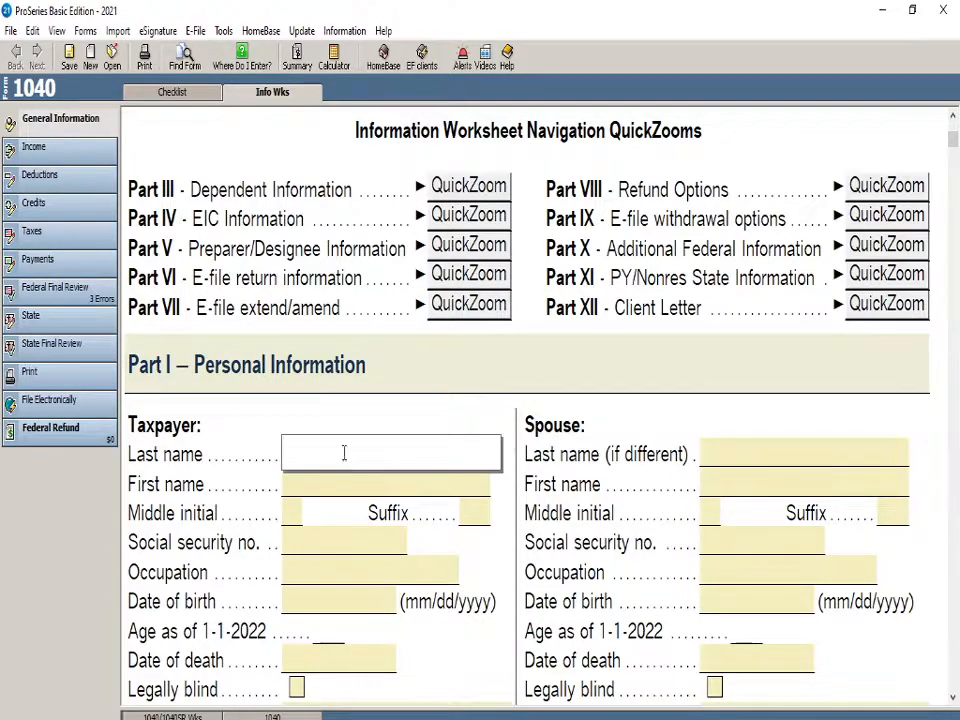
scroll(343, 460, "down", 1)
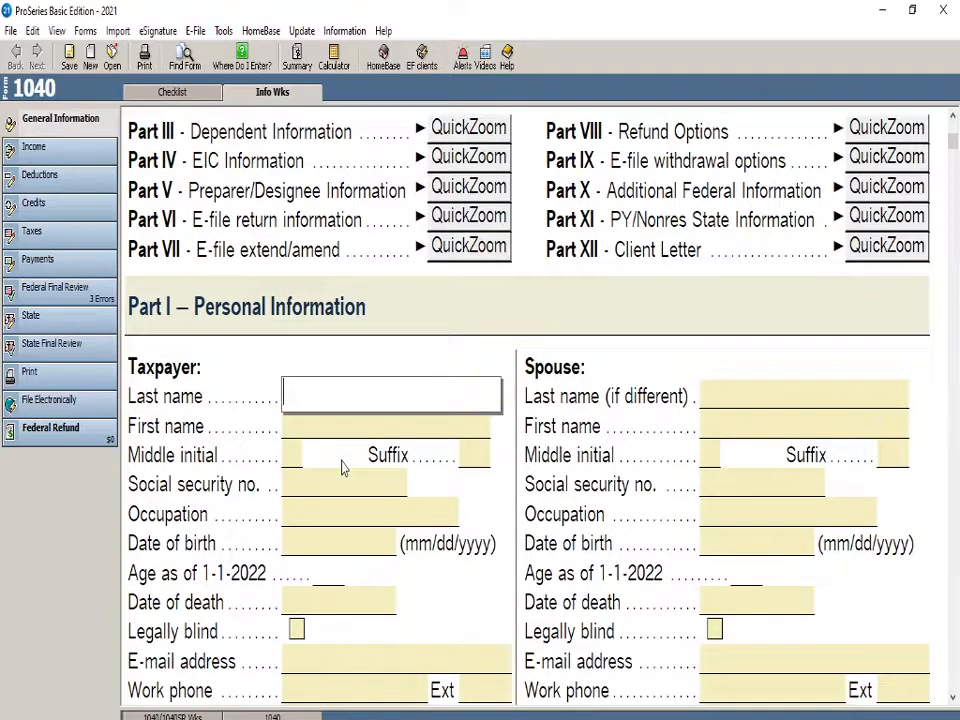
type("johmn")
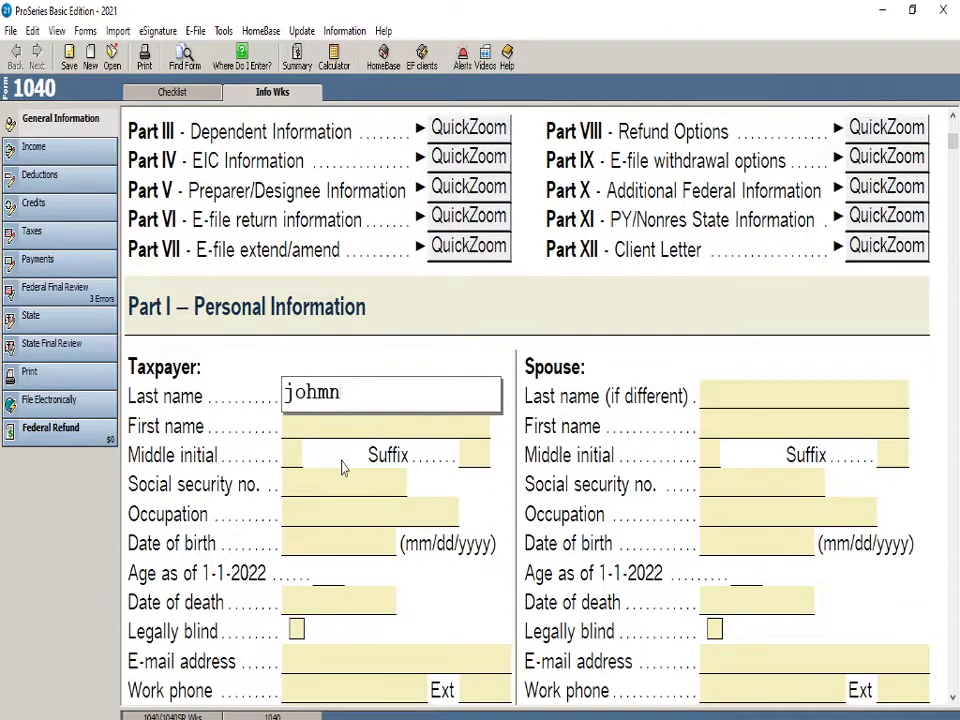
key("BackSpace")
left_click(341, 437)
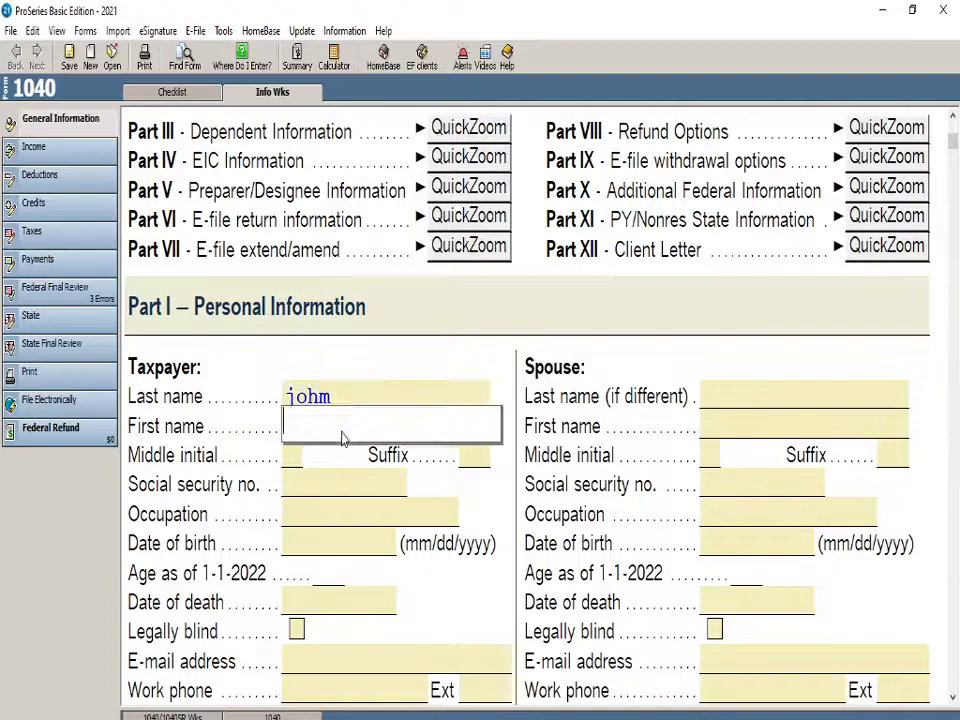
type("doe")
Enter a valid Social Security number for the taxpayer
left_click(321, 504)
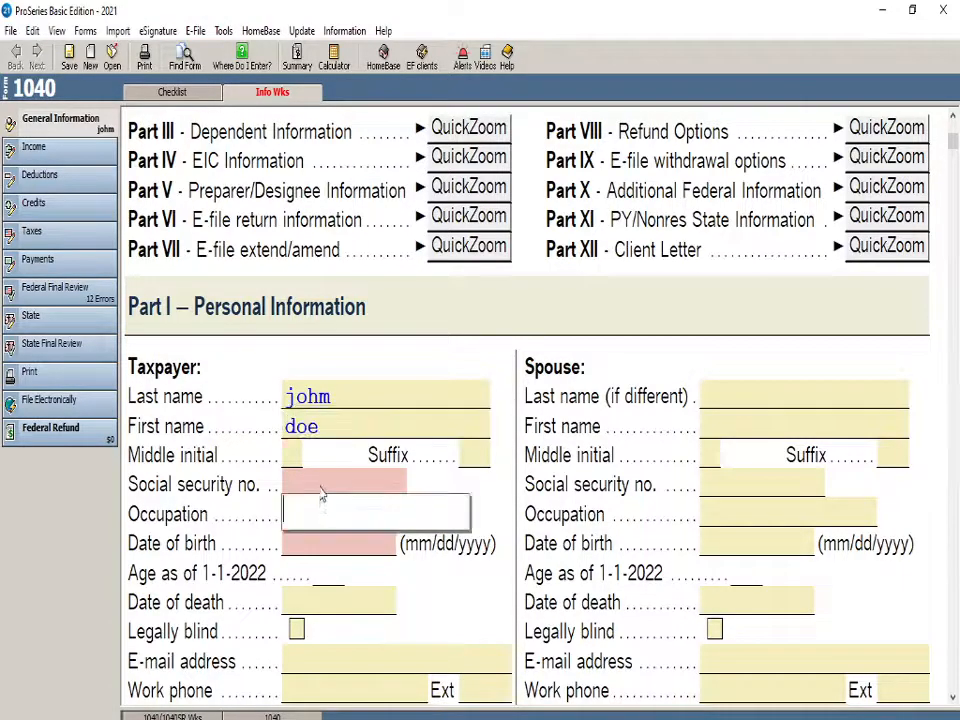
left_click(321, 486)
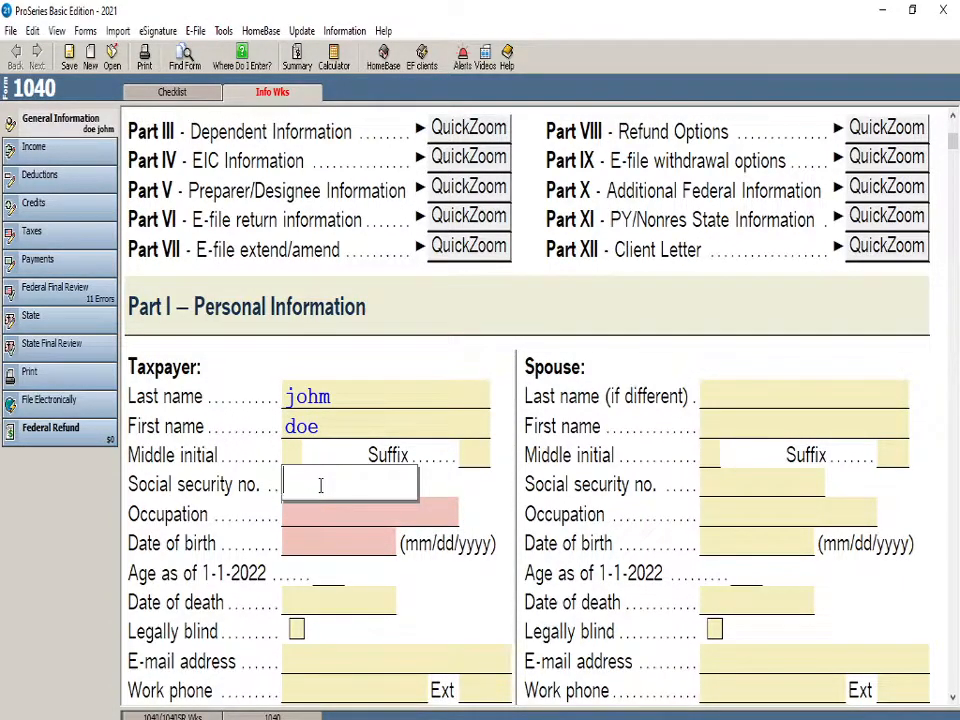
type("222-22-222")
key("Tab")
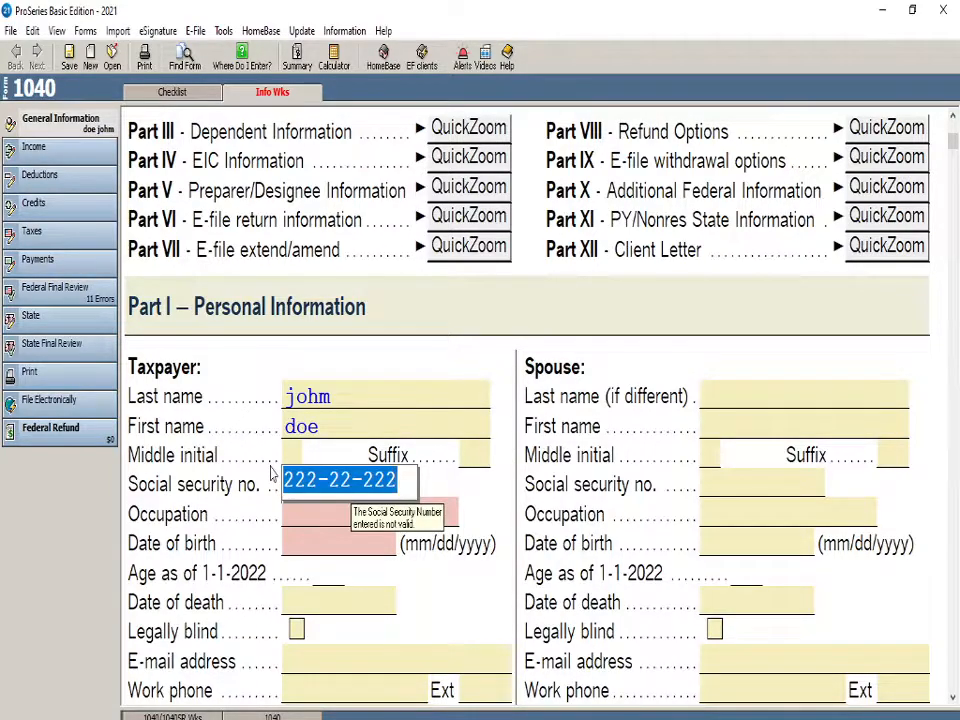
type("221-20-1210")
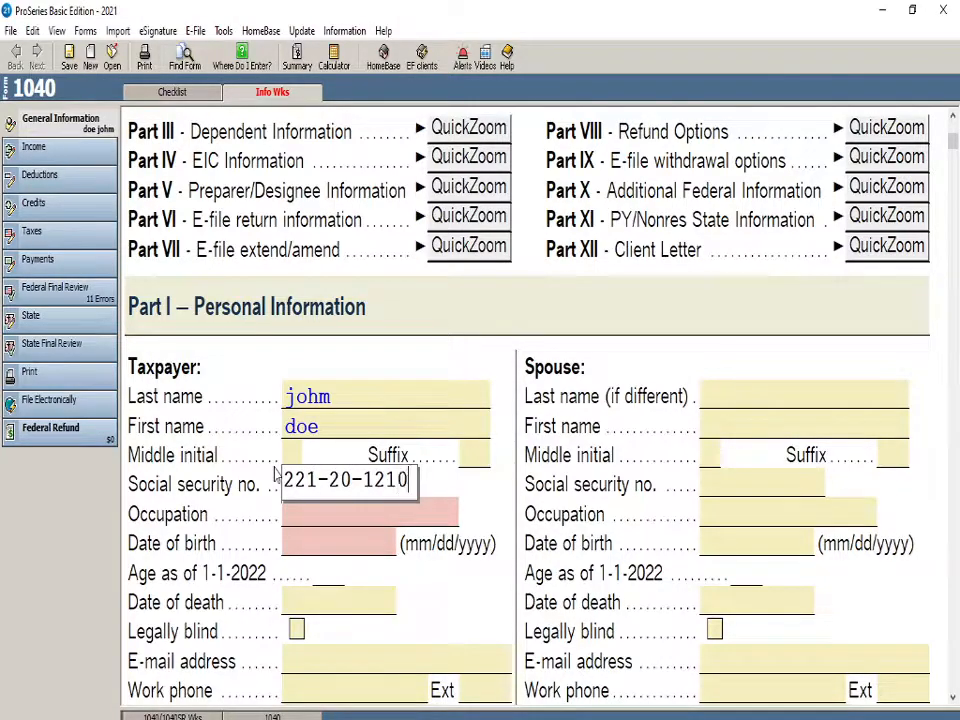
left_click(272, 469)
Enter "owner of a business" as the taxpayer's occupation
left_click(313, 518)
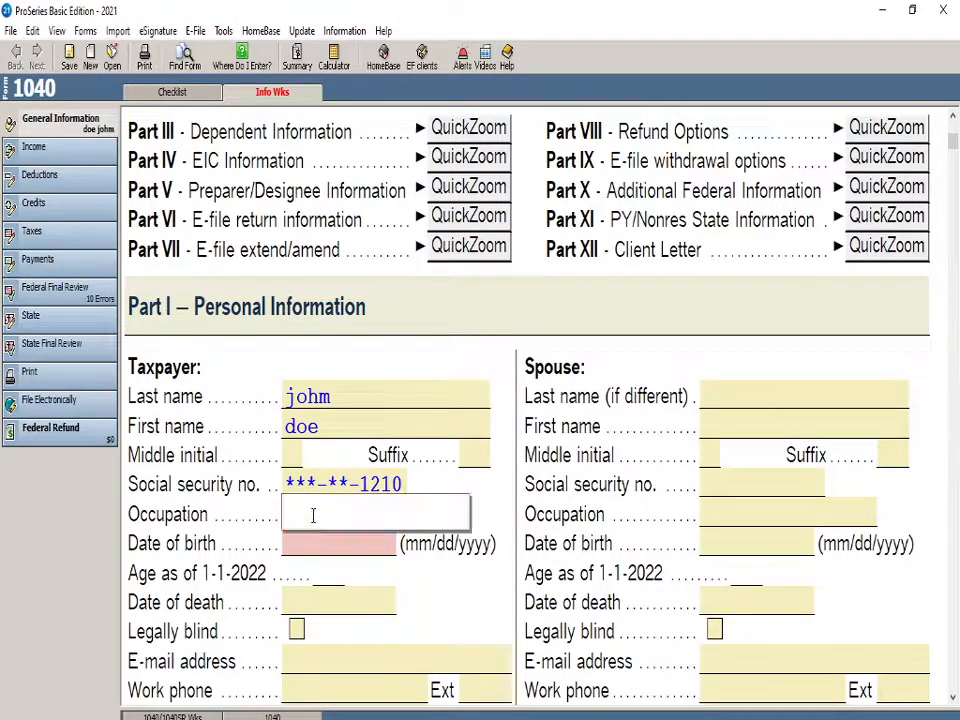
type("owner of ")
type("a busin")
type("ess")
key("Return")
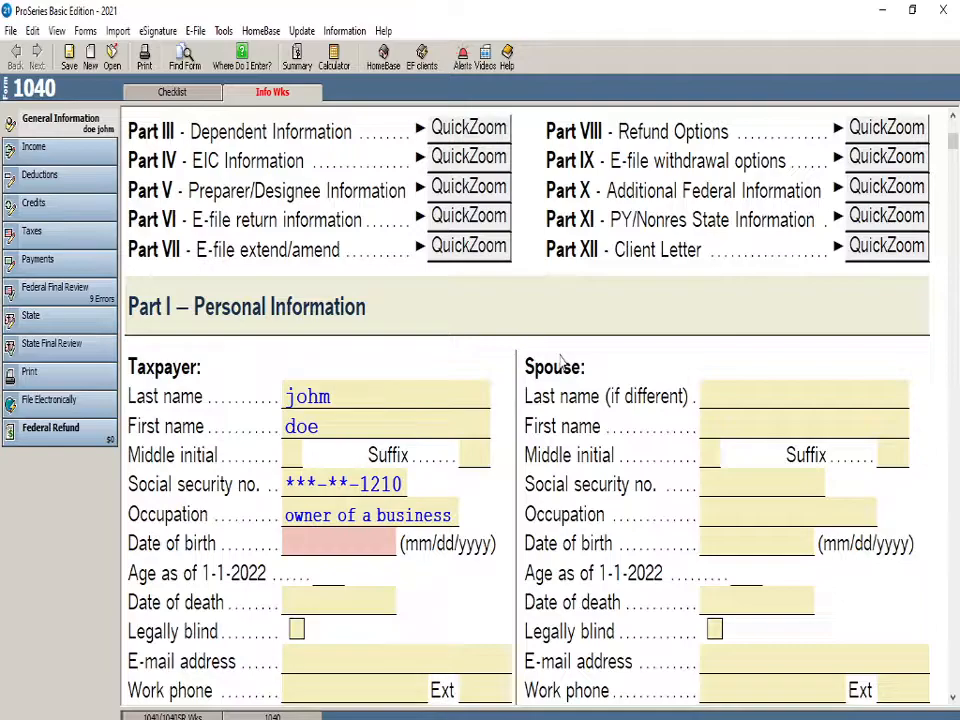
Mark the federal filing status in Part II as Single, leaving Married filing jointly unchecked
scroll(315, 272, "down", 6)
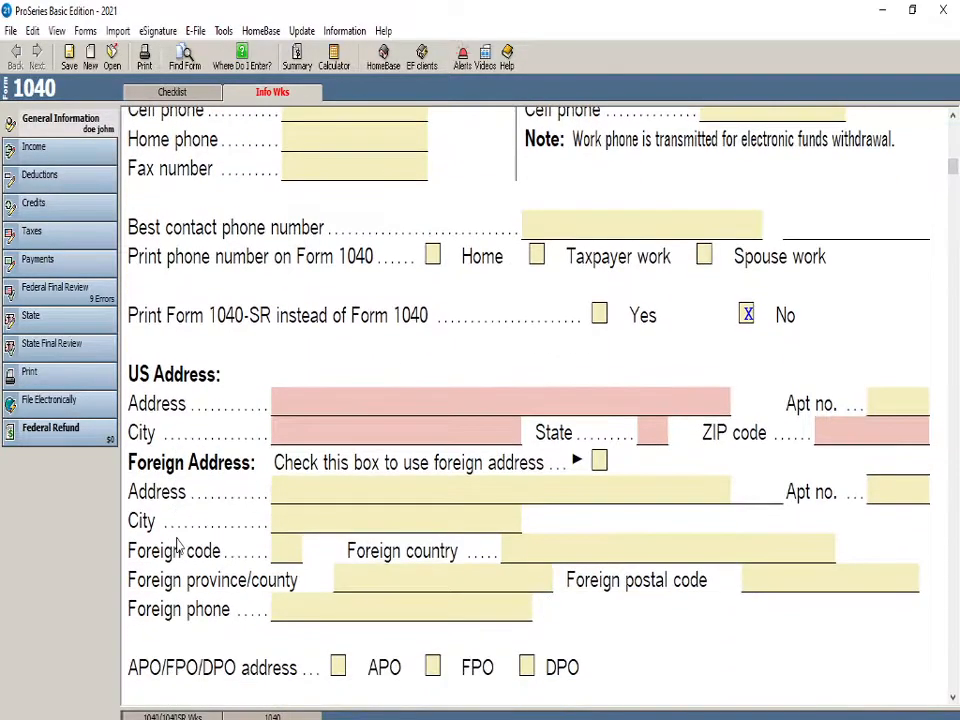
scroll(177, 546, "down", 4)
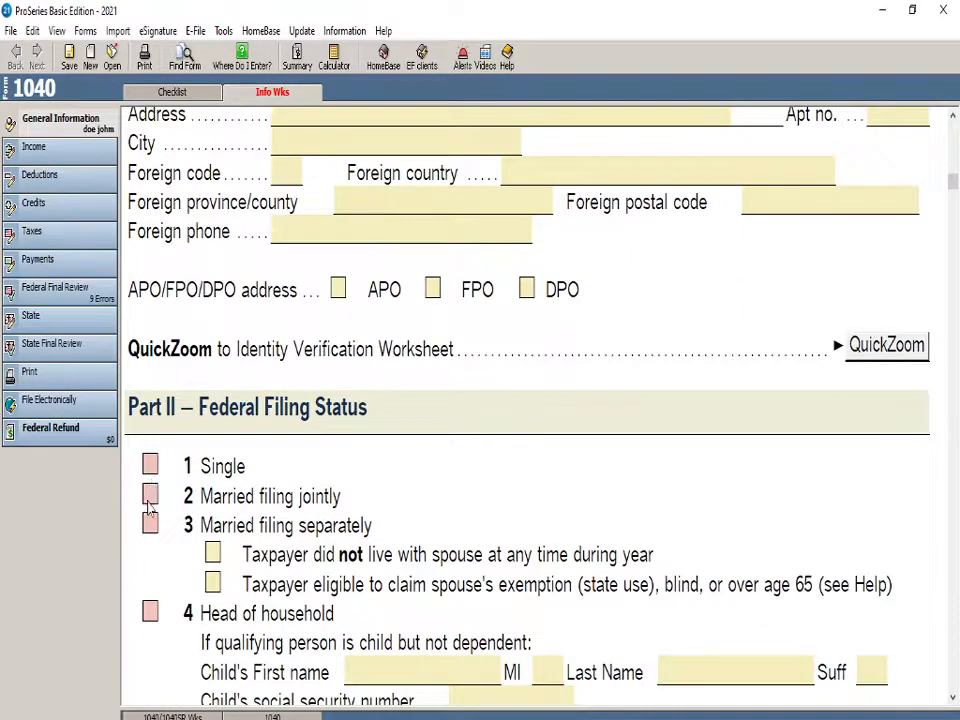
left_click(149, 497)
left_click(151, 492)
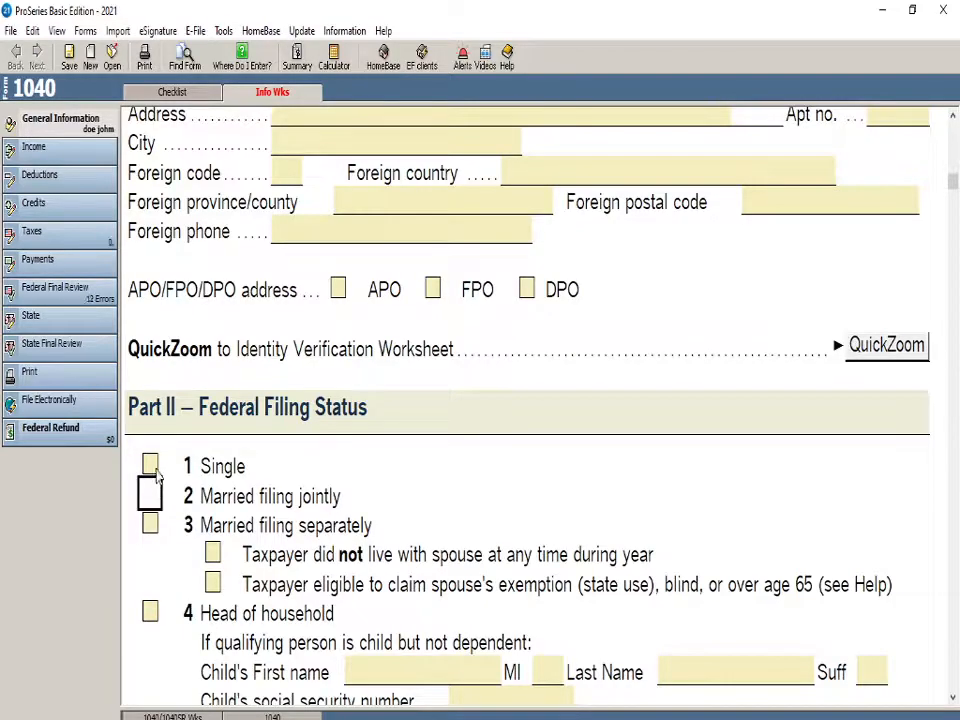
left_click(150, 466)
Try the Head of household filing status and switch the selection back to Single
scroll(150, 493, "down", 1)
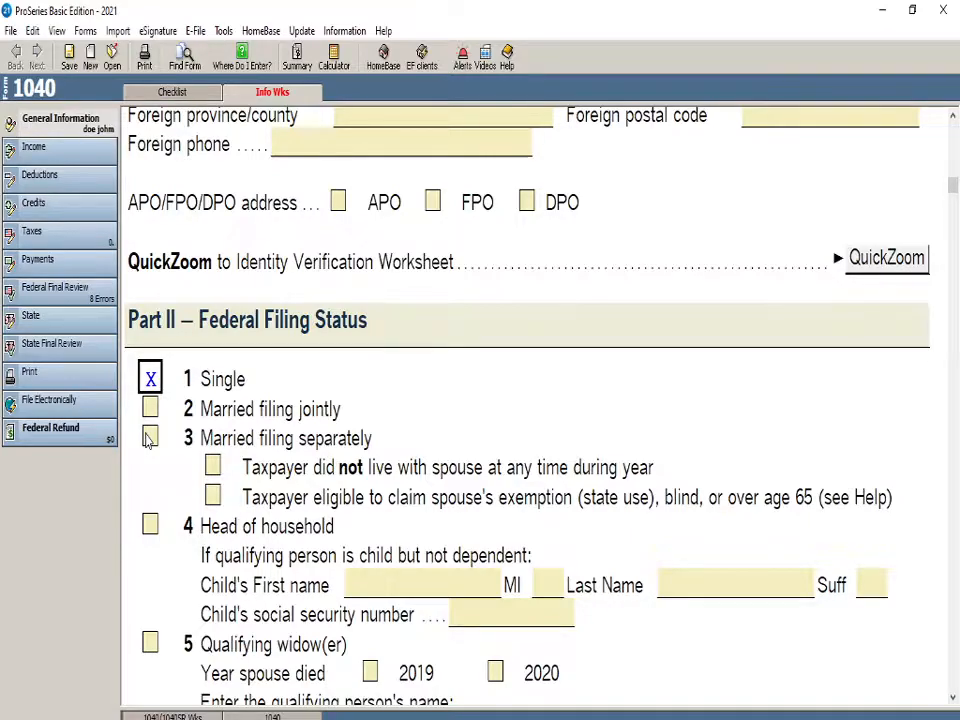
left_click(149, 530)
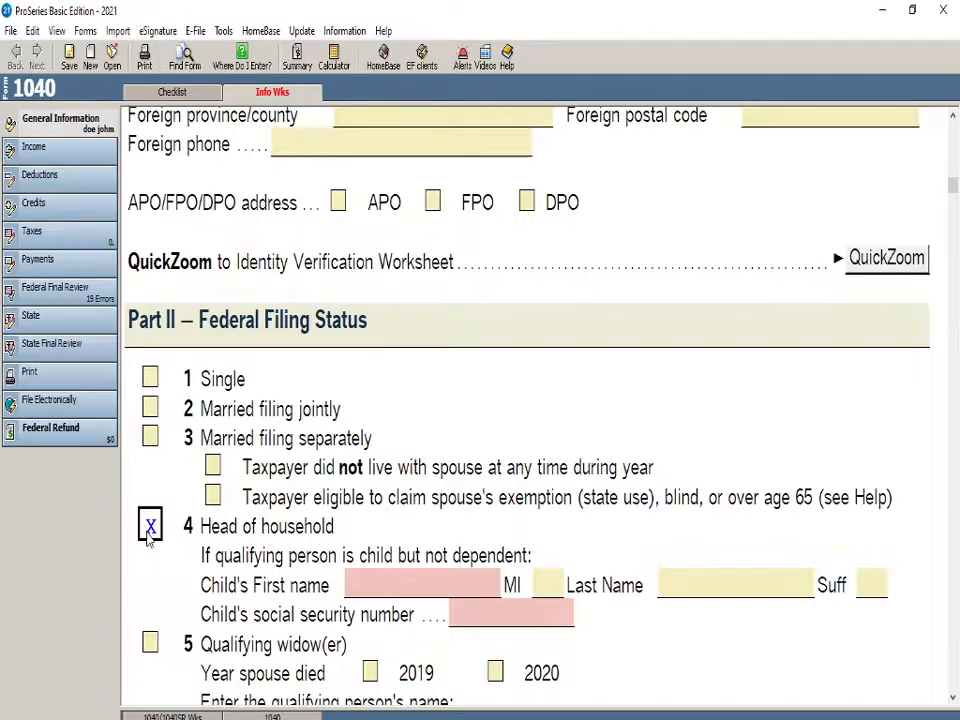
scroll(147, 540, "down", 1)
scroll(148, 600, "down", 1)
scroll(163, 508, "up", 1)
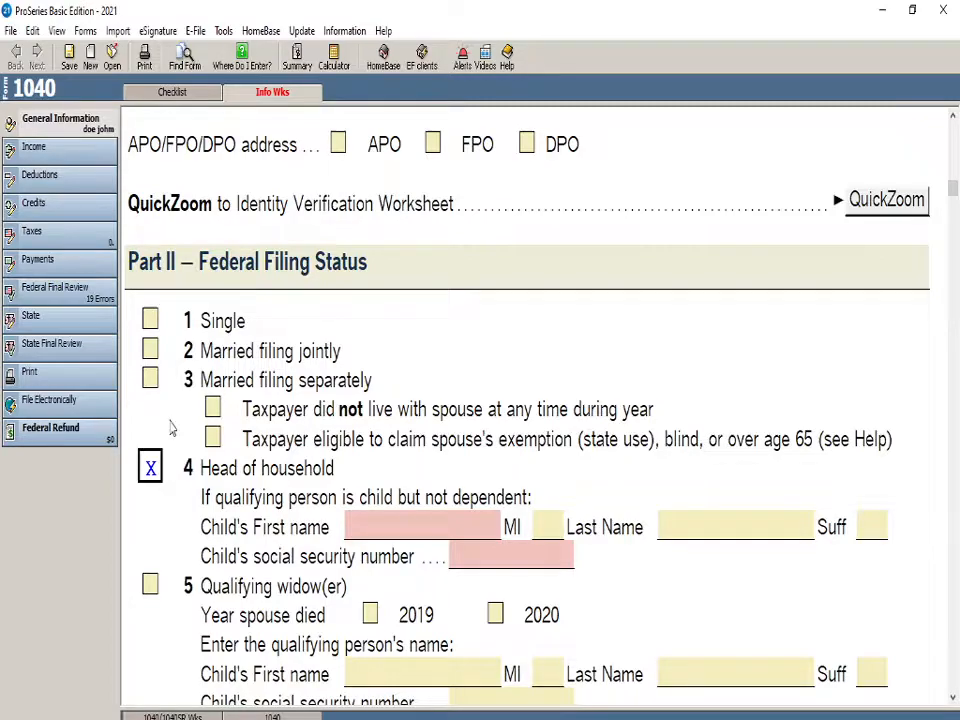
left_click(150, 320)
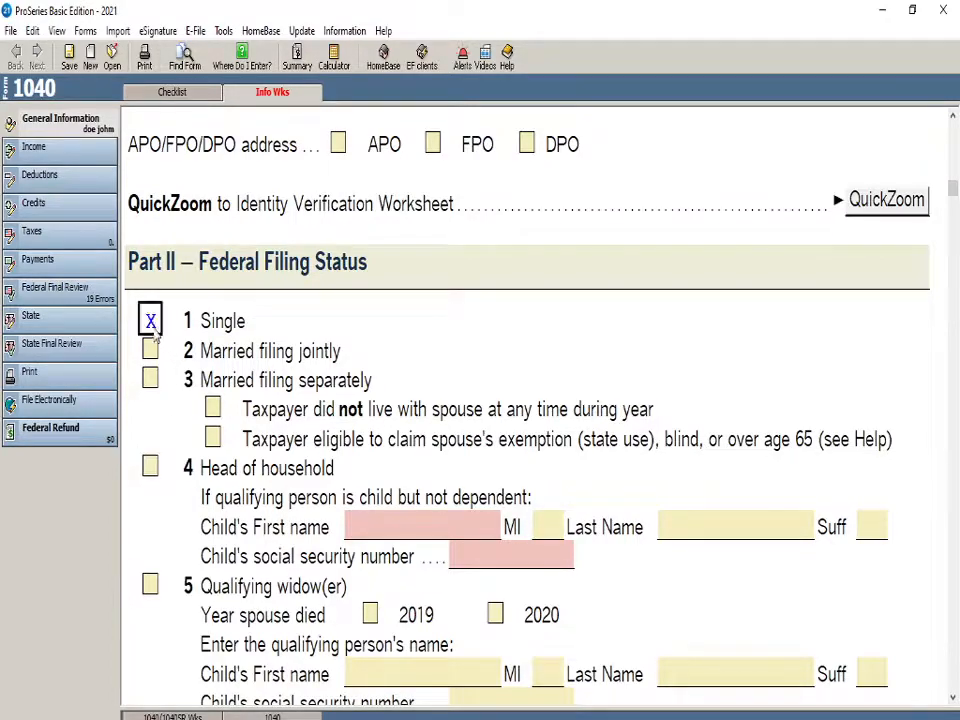
Enter the taxpayer's date of birth in Part I
scroll(172, 492, "up", 2)
scroll(208, 575, "up", 15)
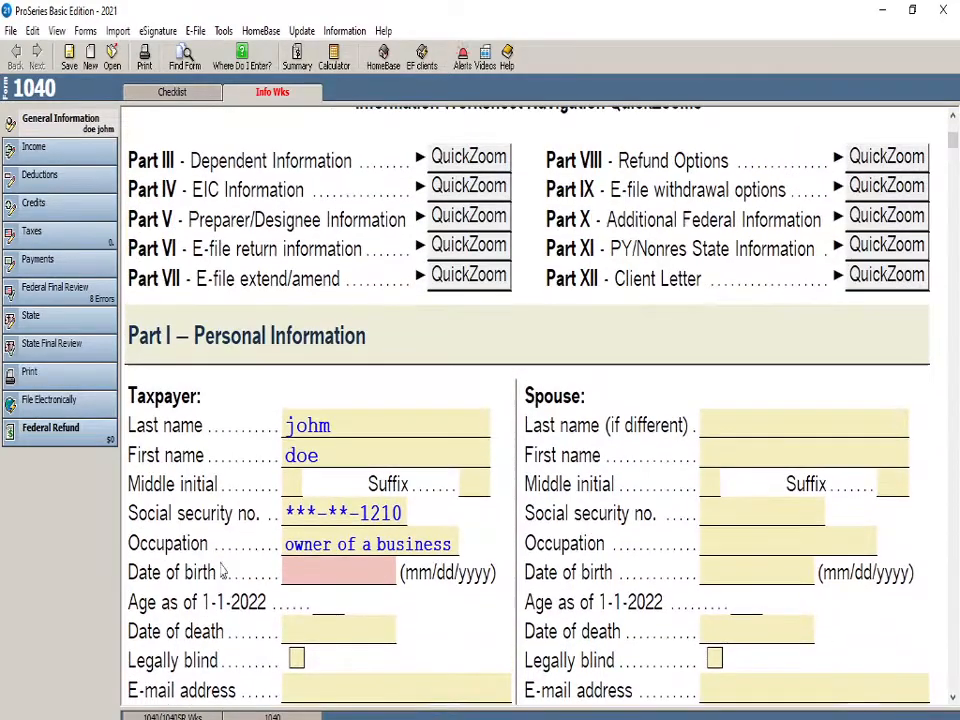
scroll(222, 570, "down", 2)
left_click(291, 493)
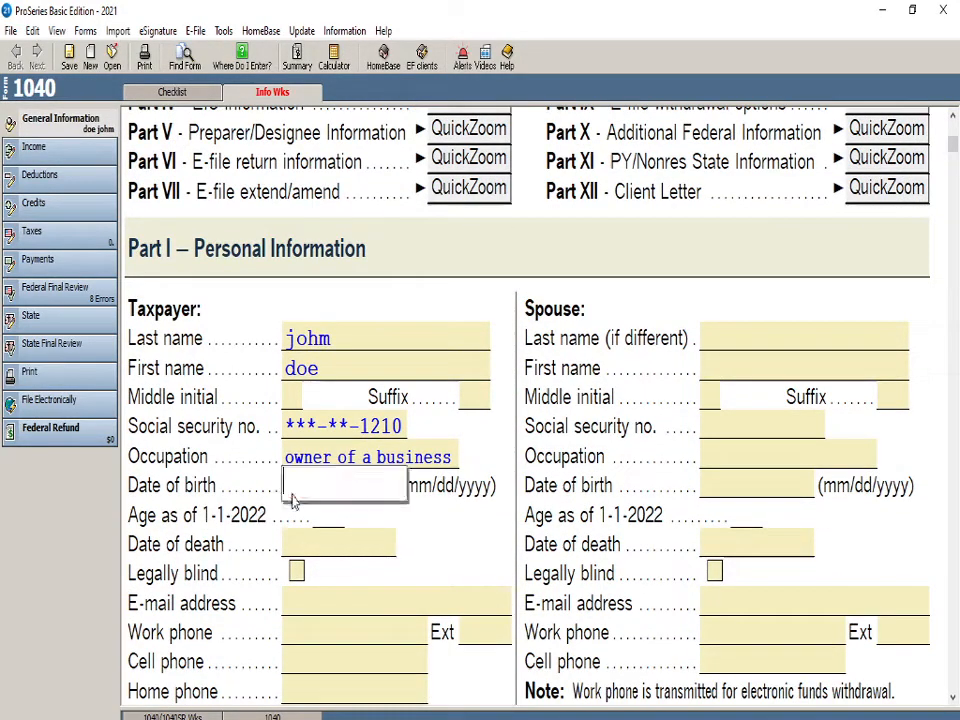
type("01/0")
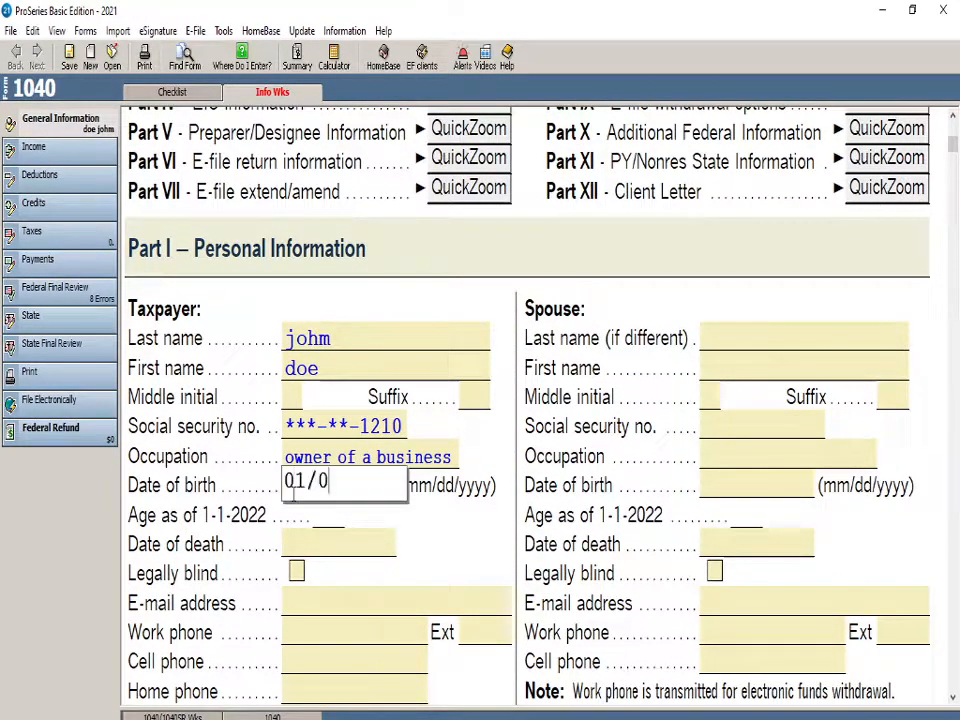
type("1/2000")
key("Tab")
Enter the taxpayer's work phone number, leaving the date of death and e-mail address blank
scroll(241, 537, "down", 2)
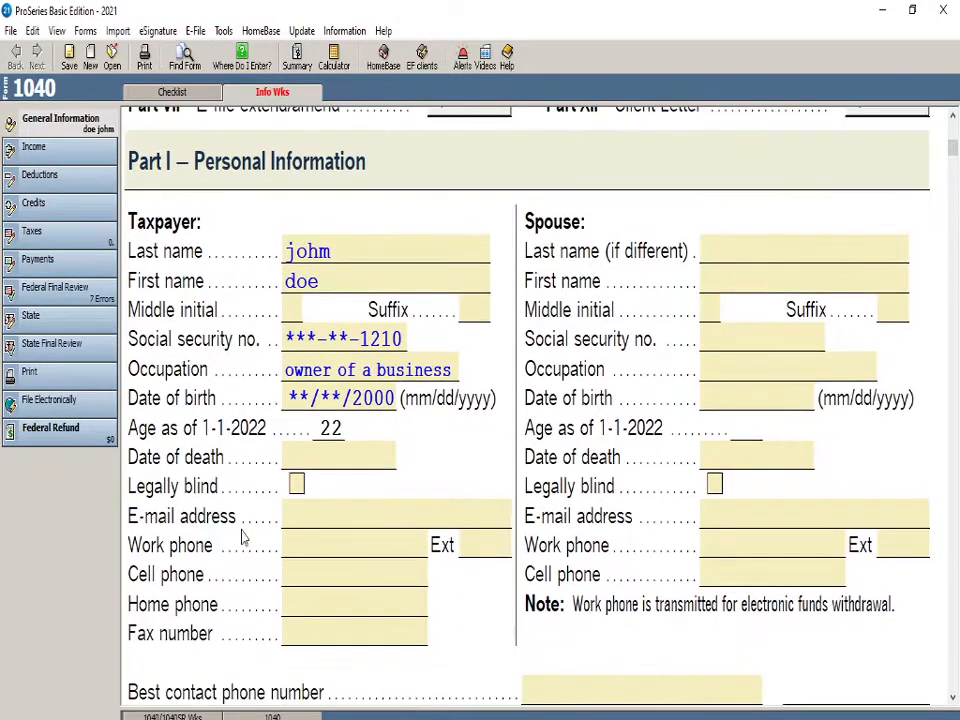
left_click(294, 460)
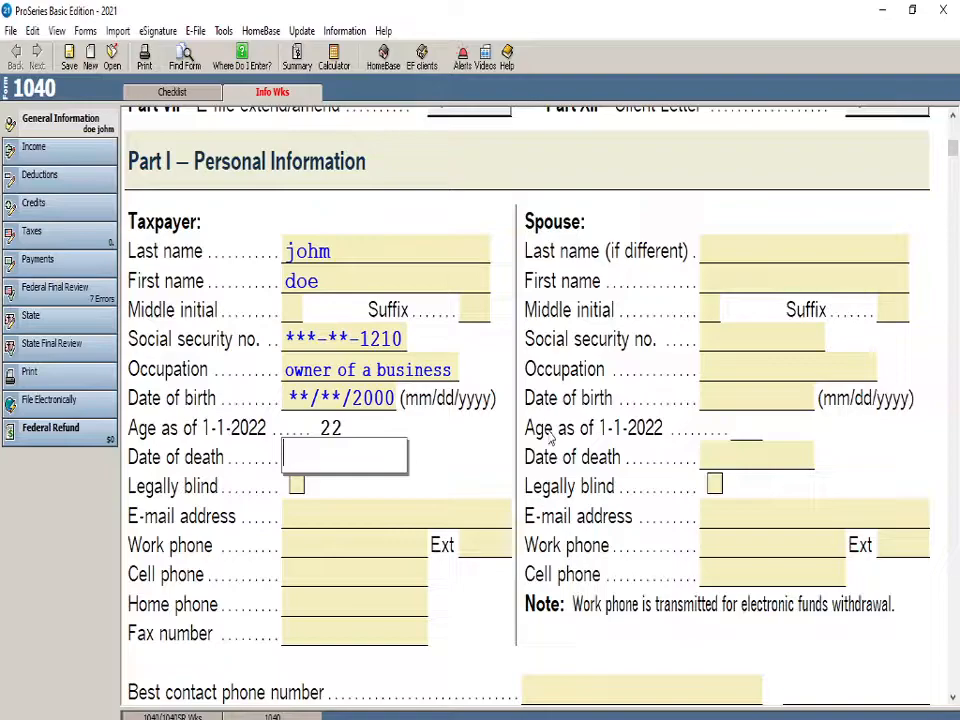
scroll(400, 400, "down", 1)
left_click(343, 457)
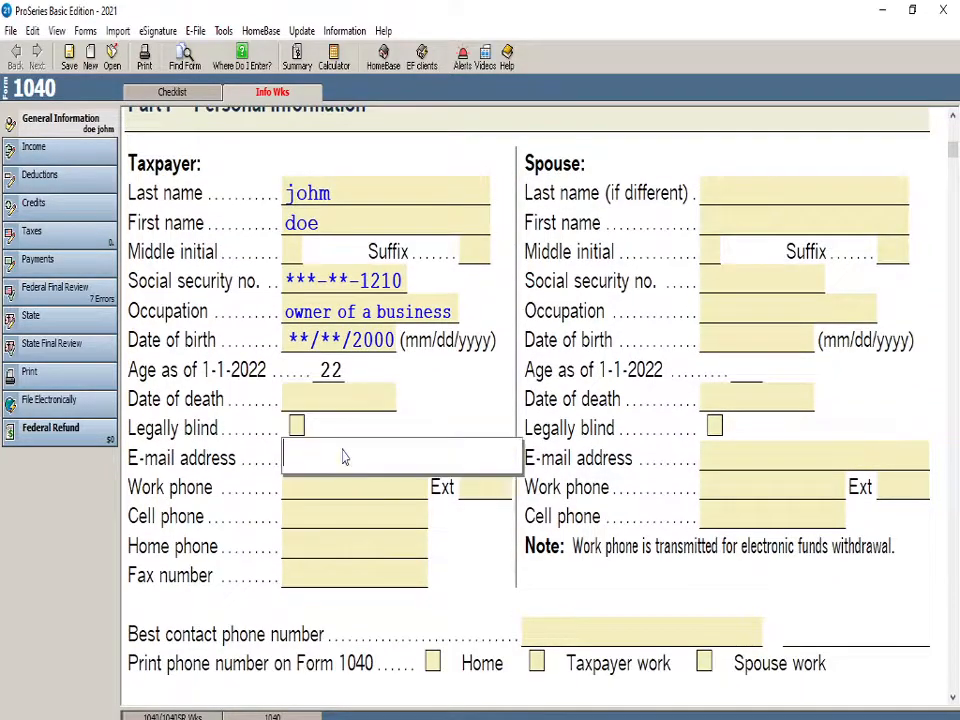
left_click(310, 495)
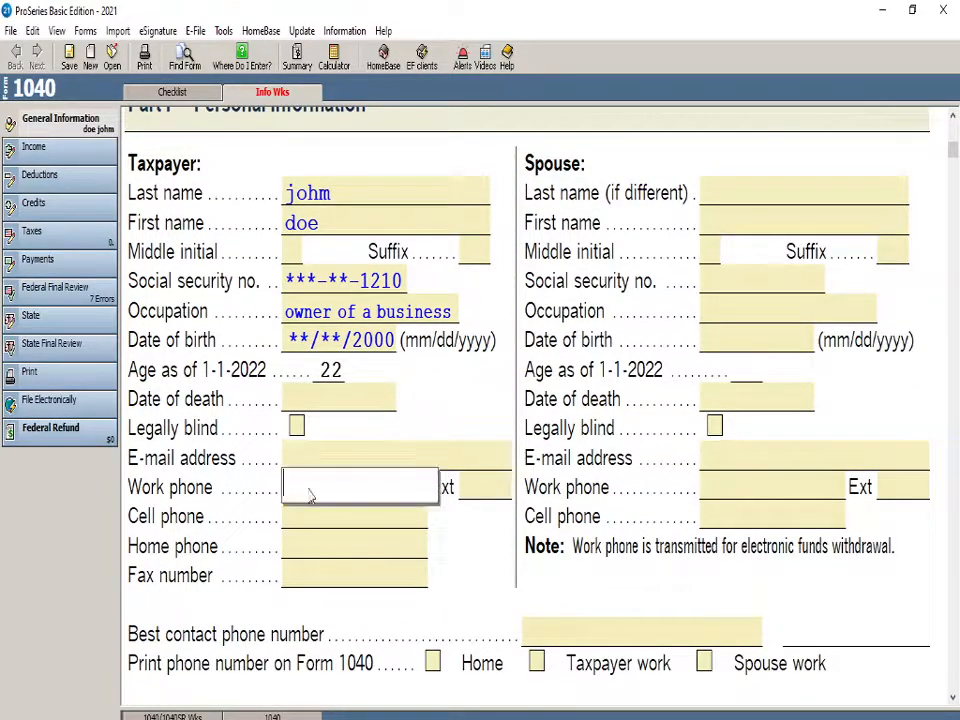
type("719")
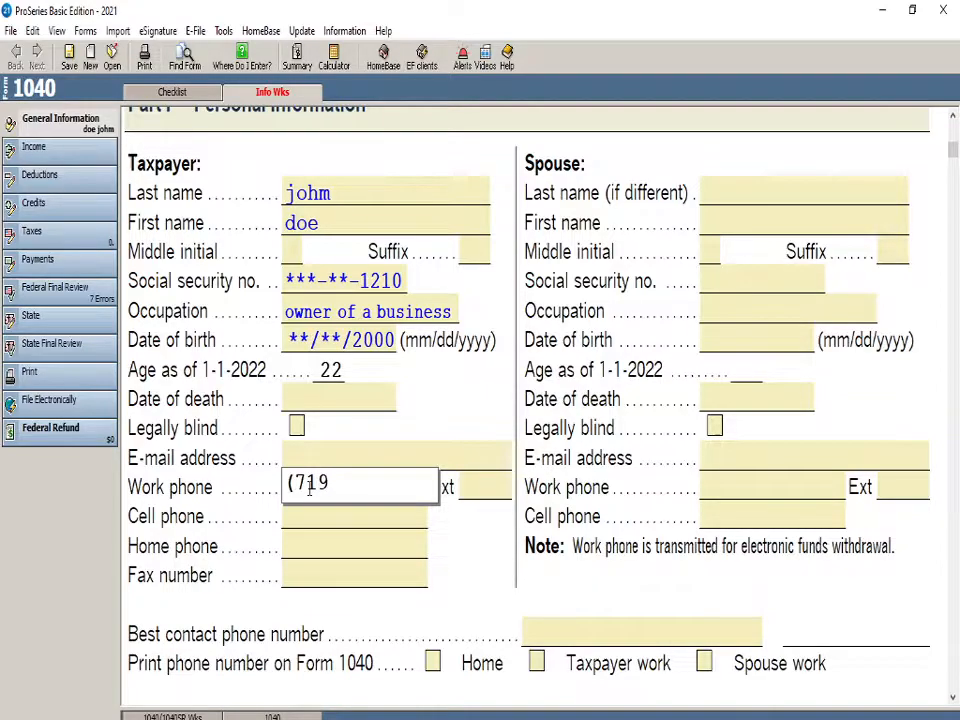
key("BackSpace")
type("8) 222-22")
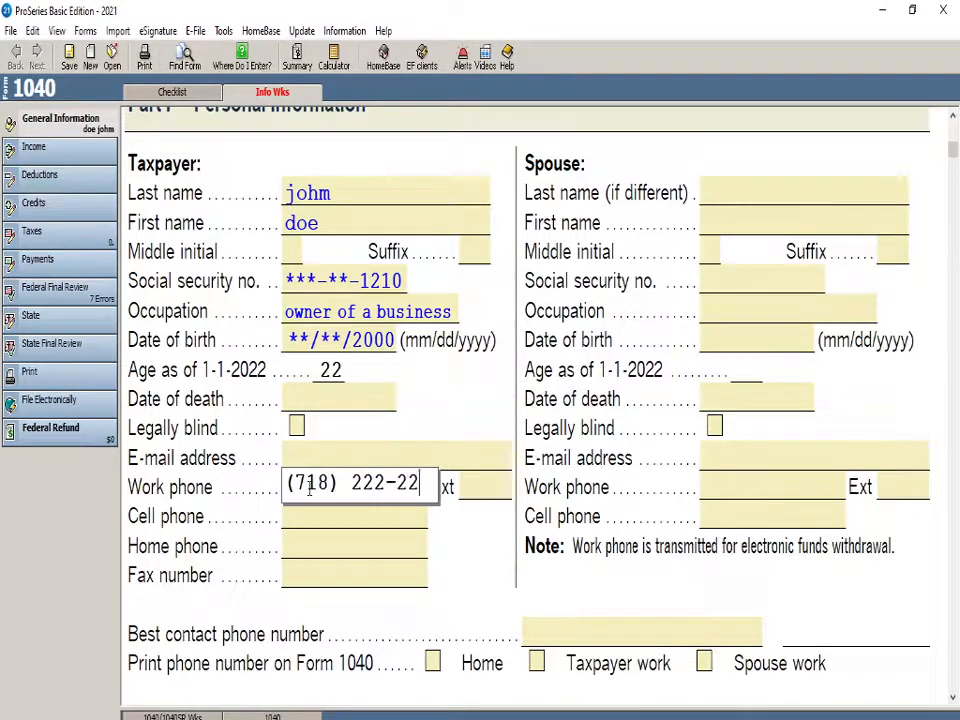
type("22")
left_click(229, 506)
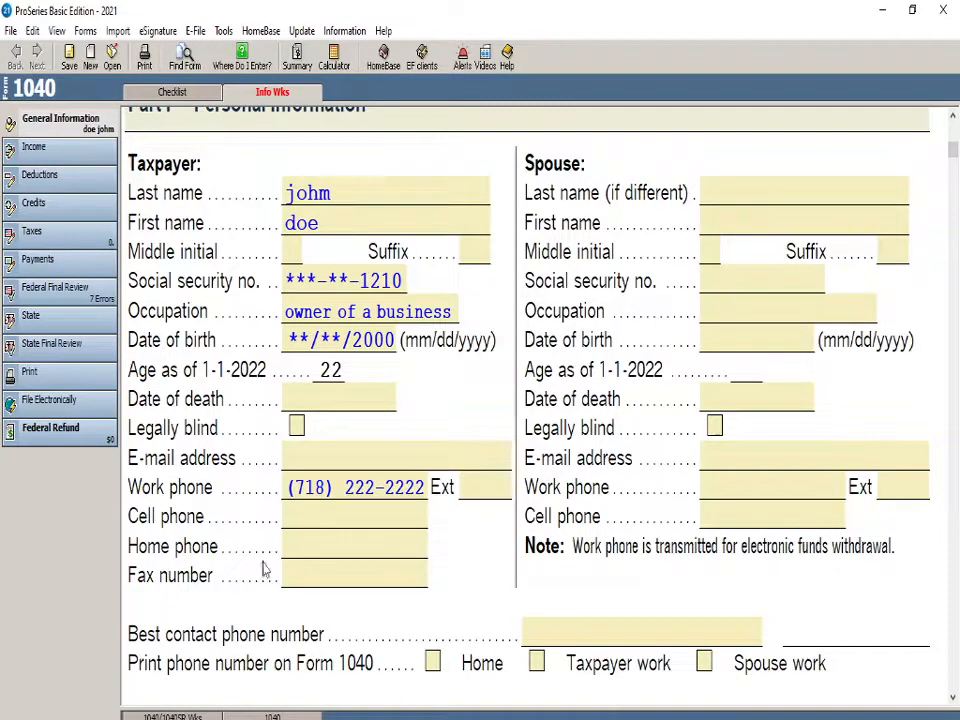
Set the best contact phone number to Spouse work phone
scroll(325, 600, "down", 1)
scroll(325, 600, "down", 3)
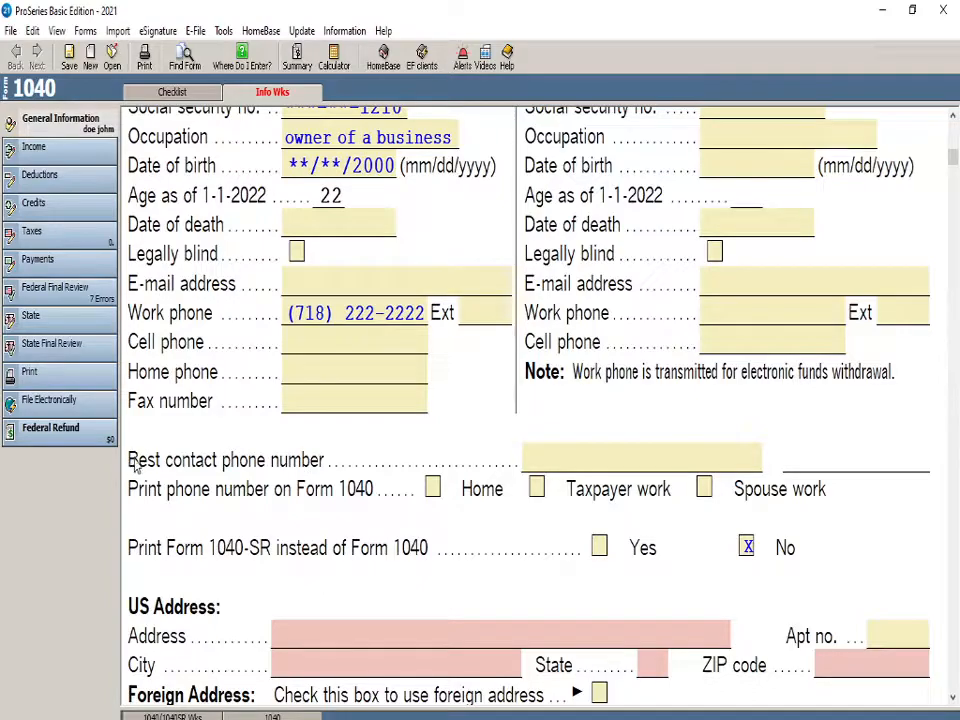
left_click(602, 460)
left_click(614, 461)
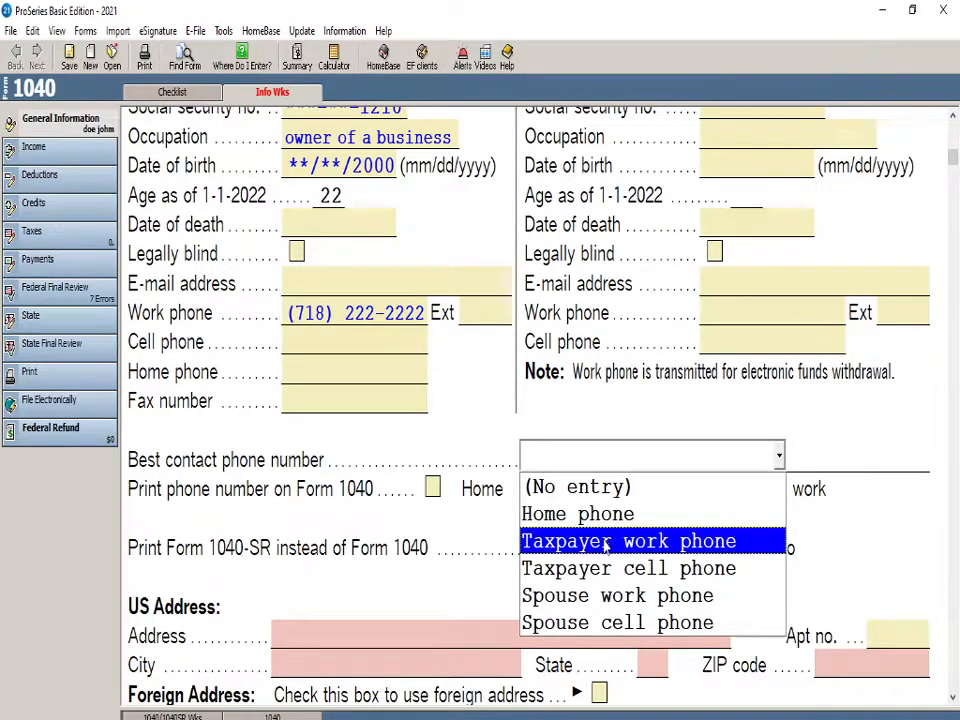
left_click(606, 595)
Examine the taxpayer and spouse phone fields, the best contact phone selection and the filing status section
scroll(520, 398, "up", 6)
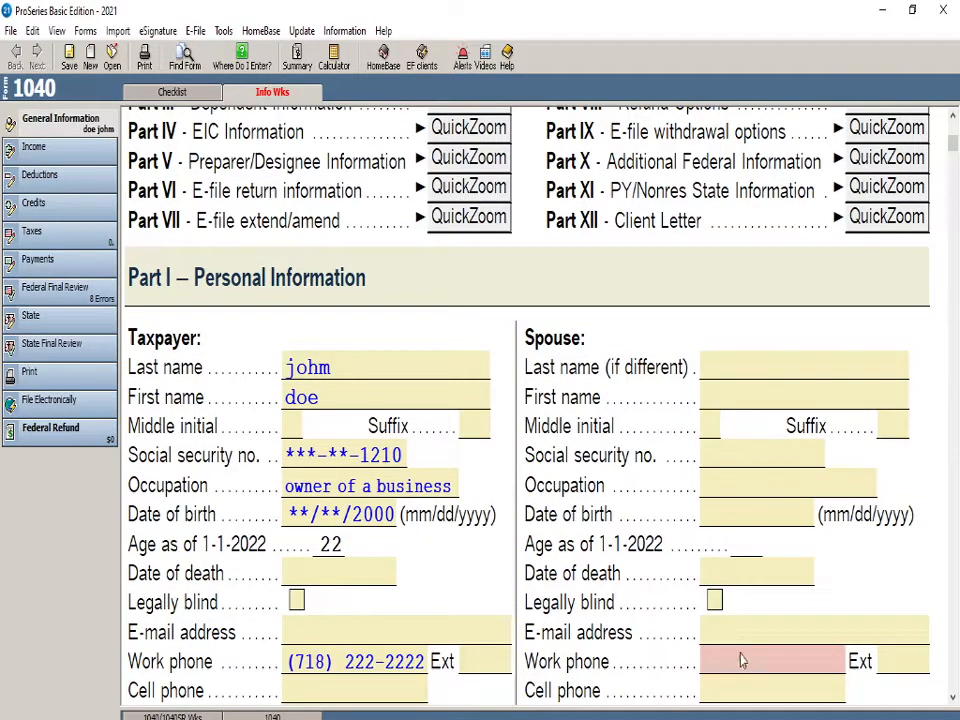
scroll(731, 657, "down", 10)
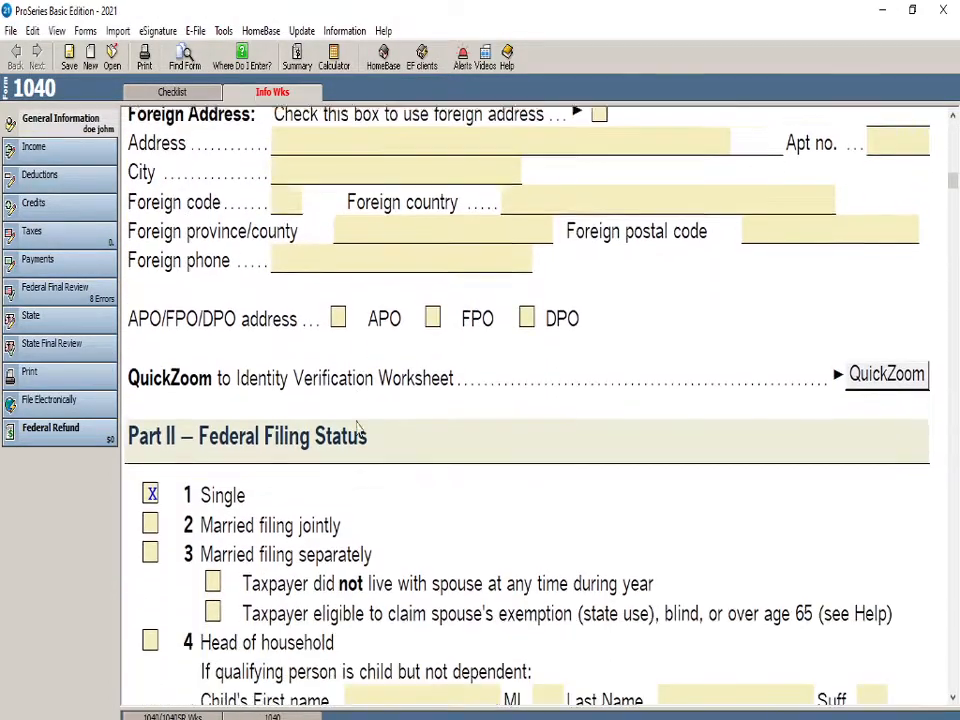
scroll(358, 425, "down", 1)
left_click(151, 437)
scroll(460, 600, "up", 11)
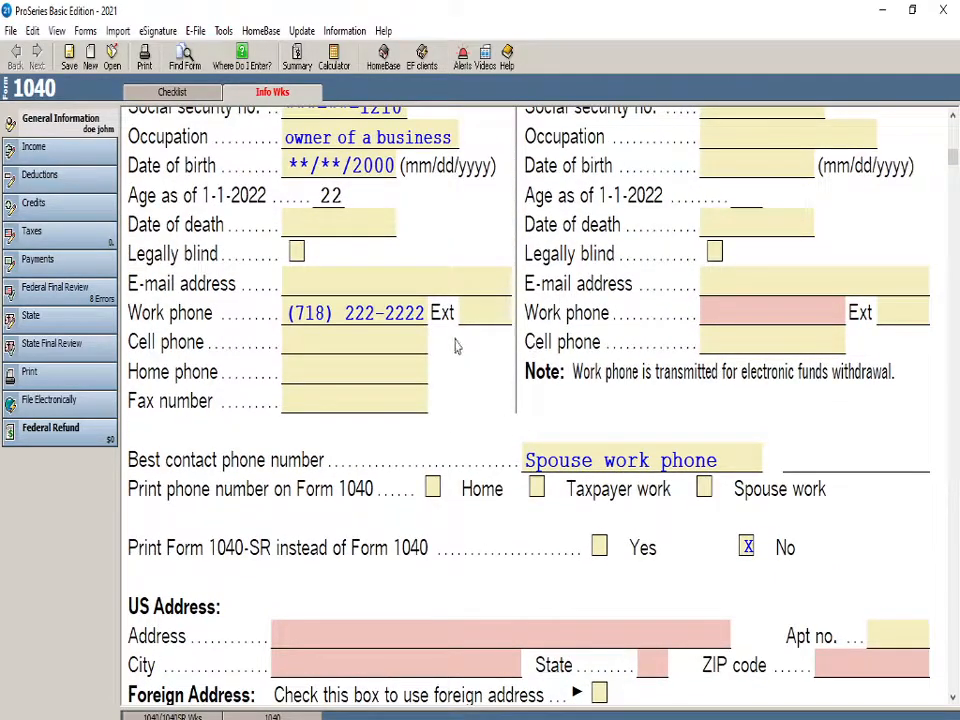
left_click(560, 463)
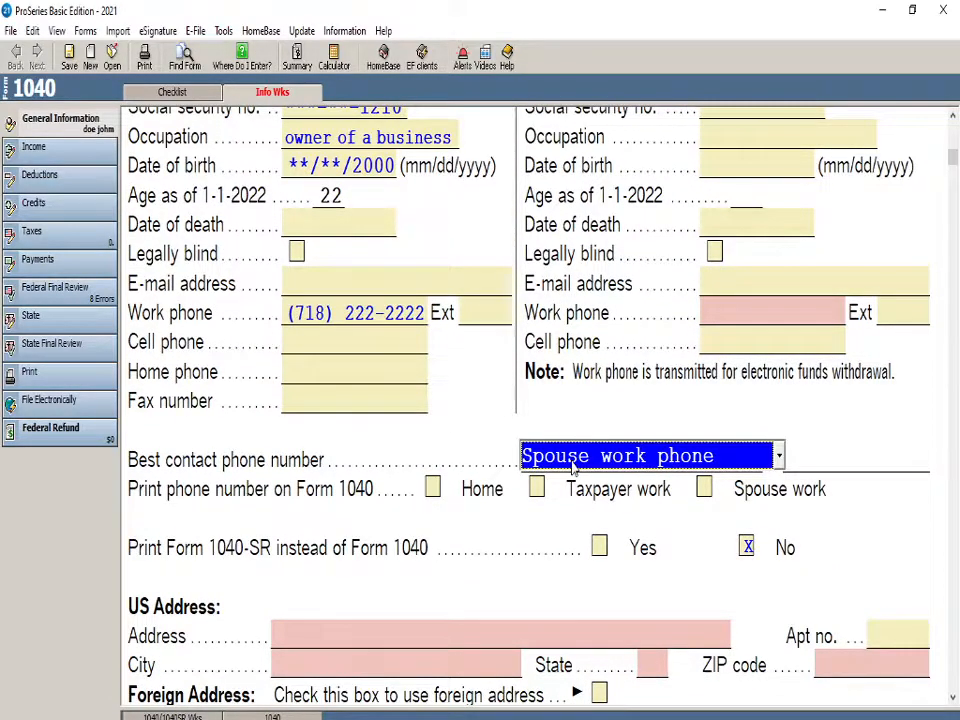
left_click(460, 433)
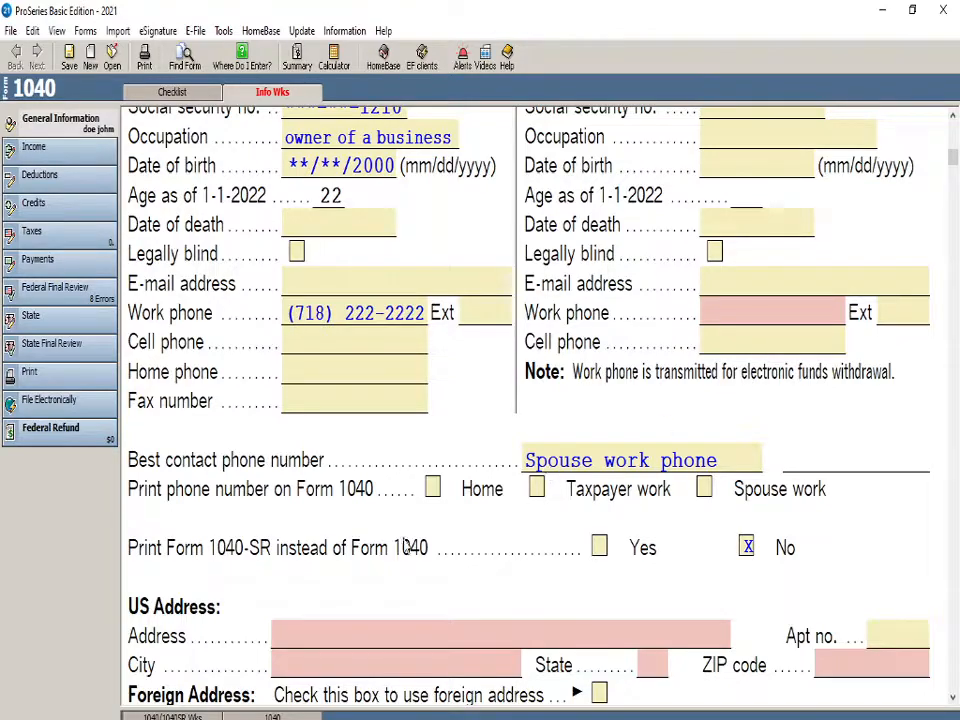
scroll(320, 560, "down", 5)
scroll(332, 588, "down", 3)
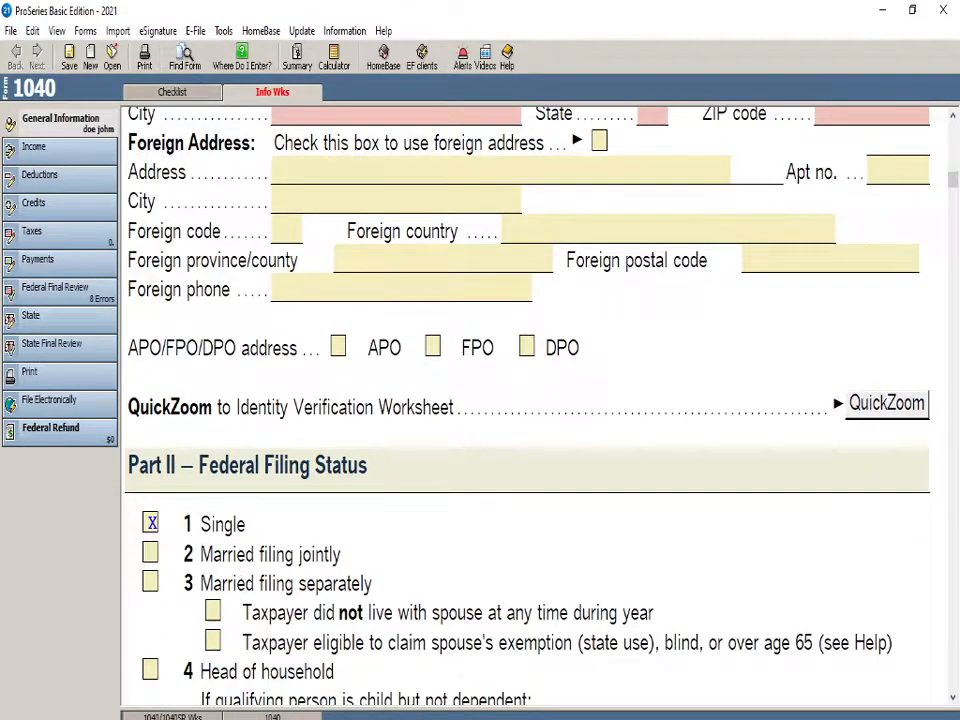
scroll(542, 407, "up", 10)
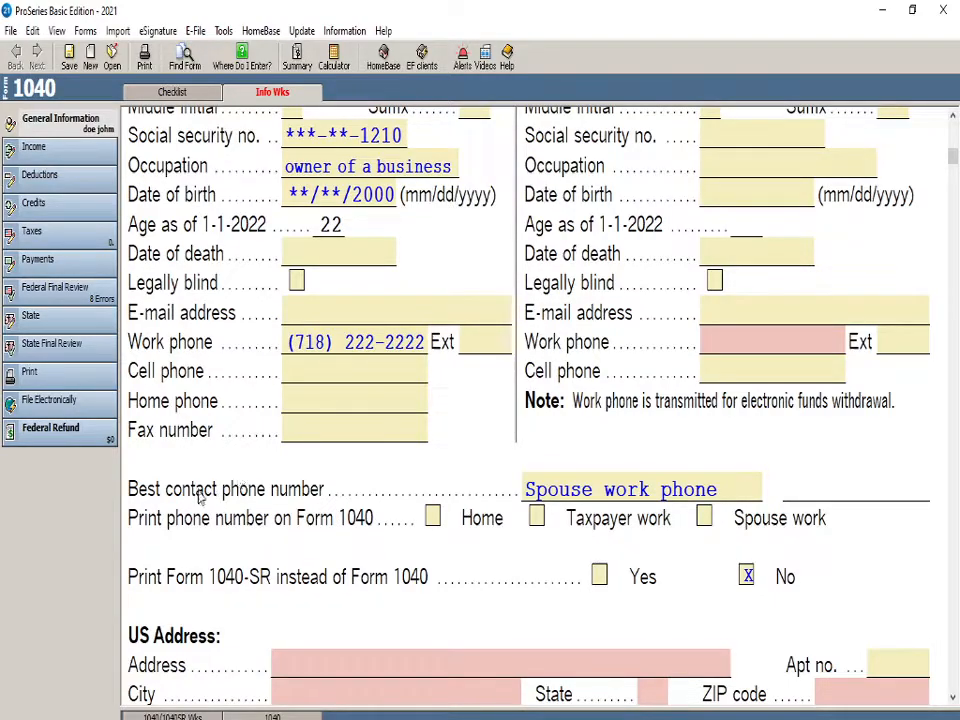
Set the best contact phone number to Taxpayer work phone
left_click(562, 492)
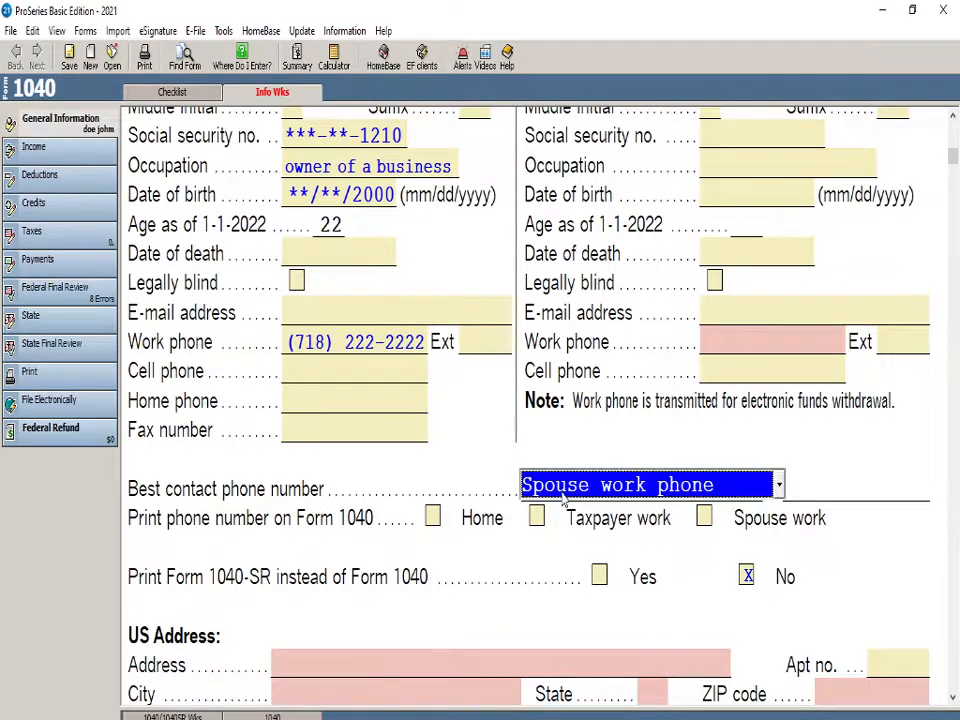
left_click(562, 490)
left_click(576, 597)
left_click(585, 491)
left_click(585, 491)
left_click(574, 486)
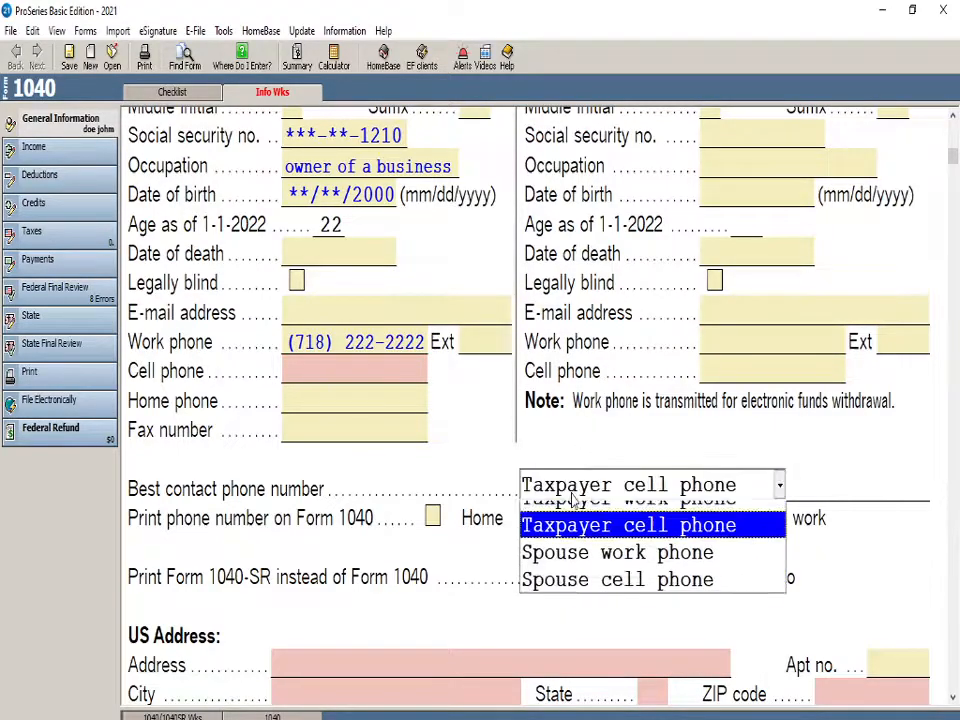
left_click(654, 572)
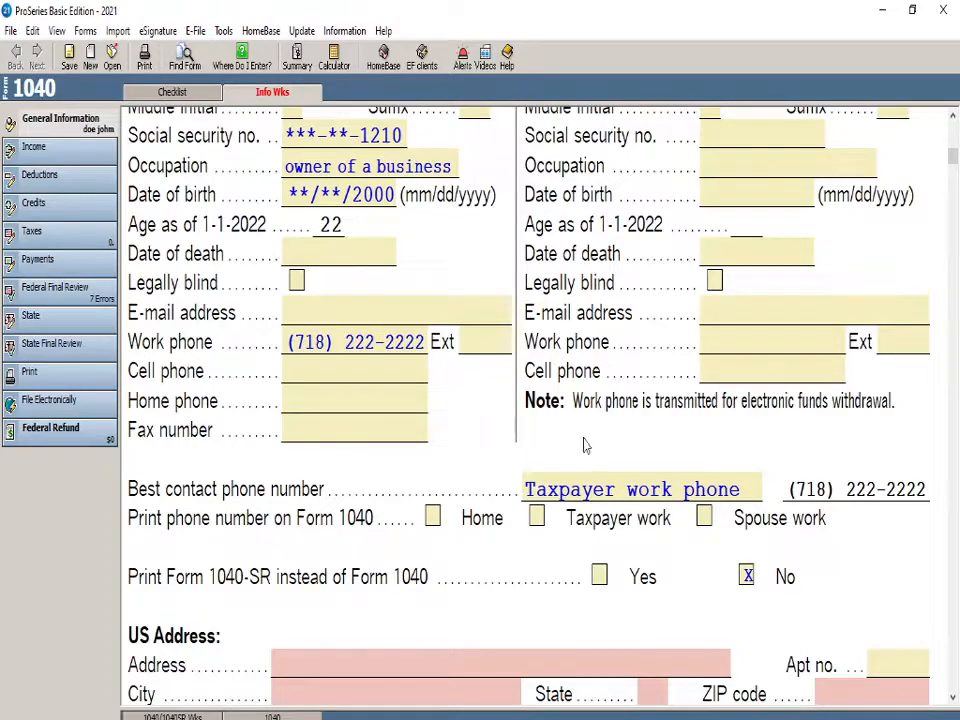
left_click(585, 488)
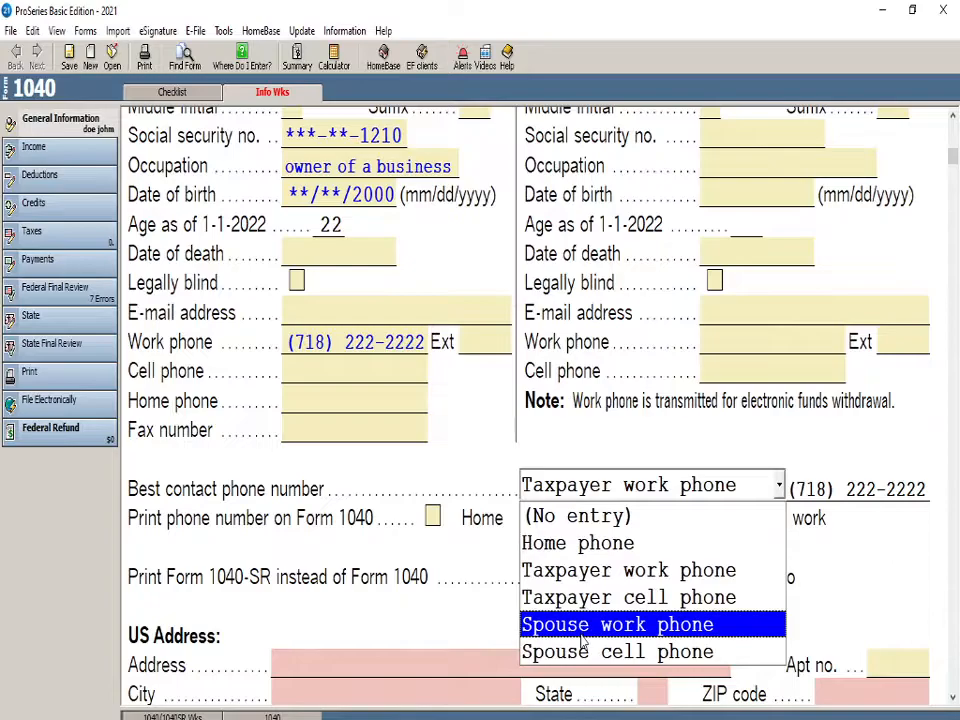
left_click(595, 488)
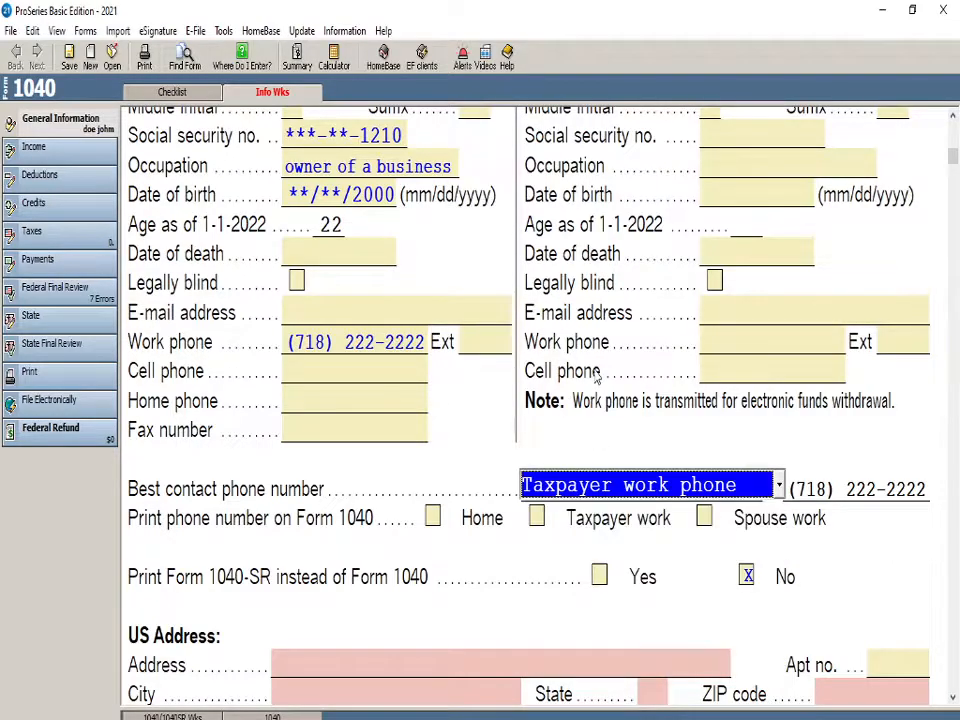
key("Tab")
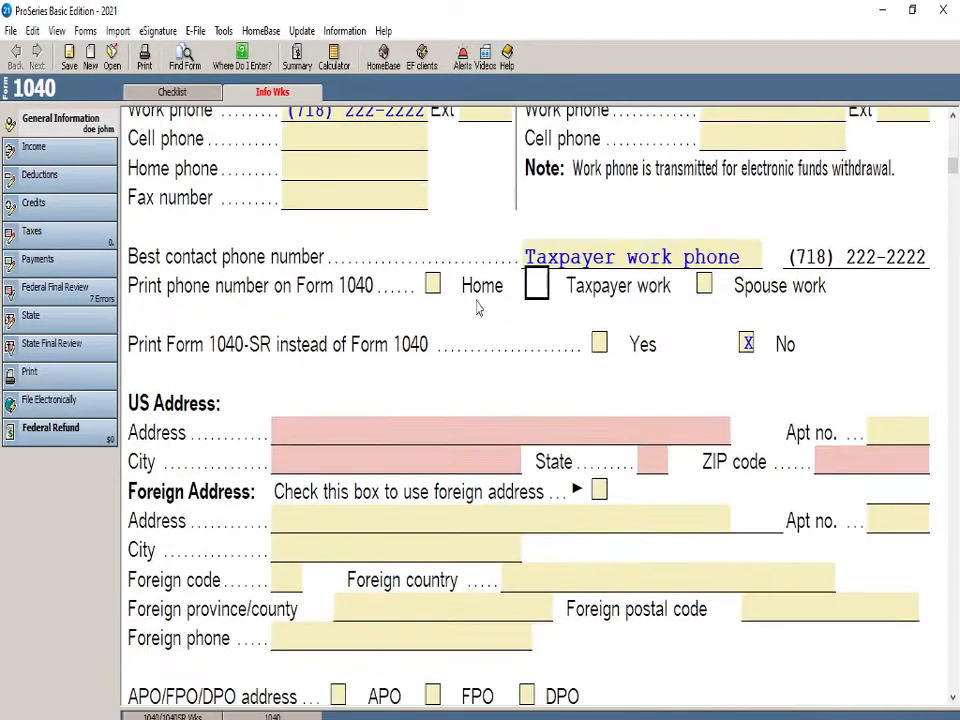
Try the Married filing jointly status, check the spouse fields in Part I, and switch the selection back to Single
scroll(398, 462, "down", 3)
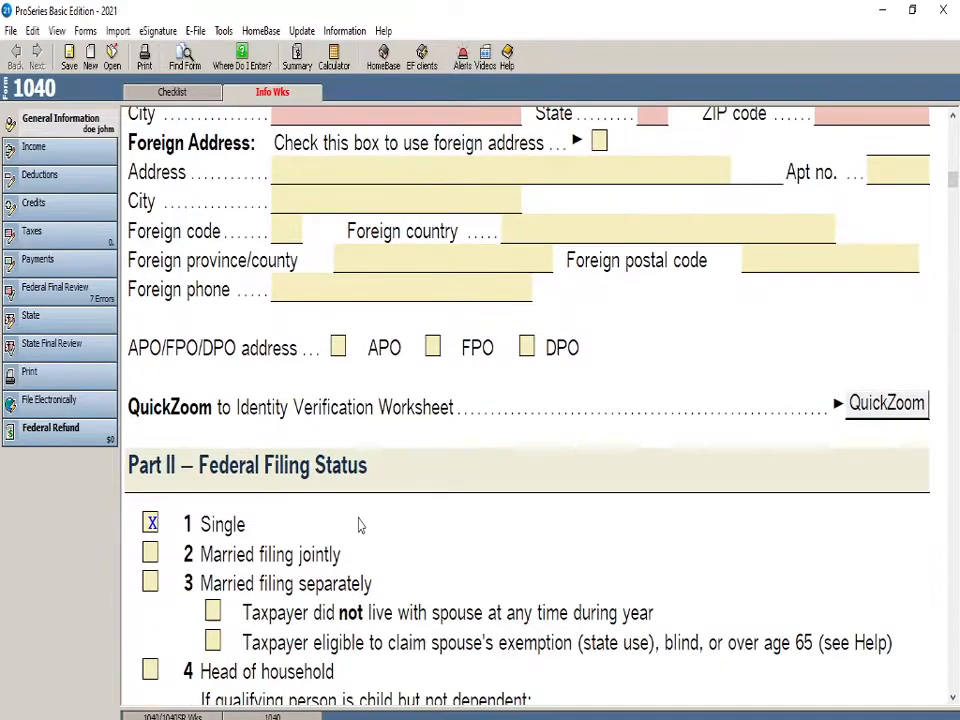
left_click(150, 554)
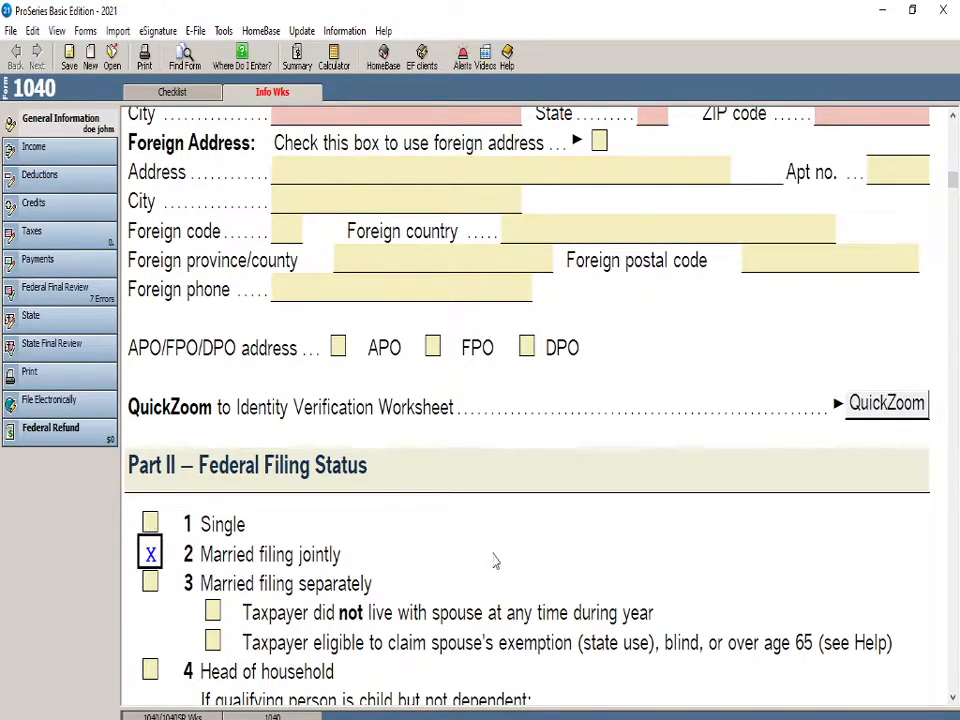
scroll(516, 540, "up", 3)
scroll(489, 589, "up", 5)
scroll(654, 296, "down", 5)
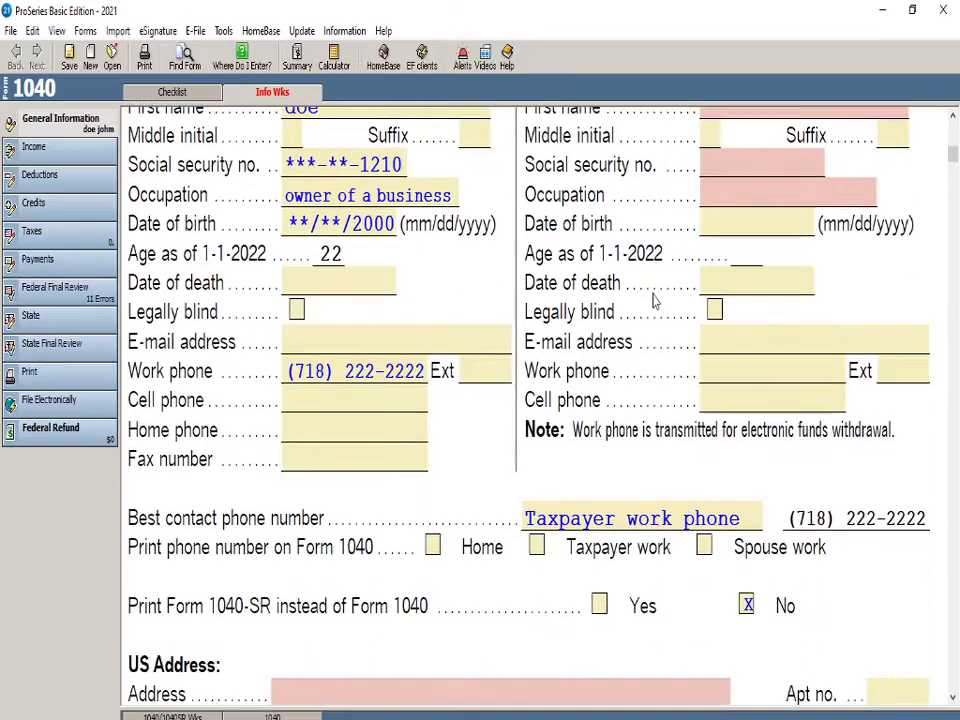
scroll(318, 556, "down", 3)
left_click(152, 553)
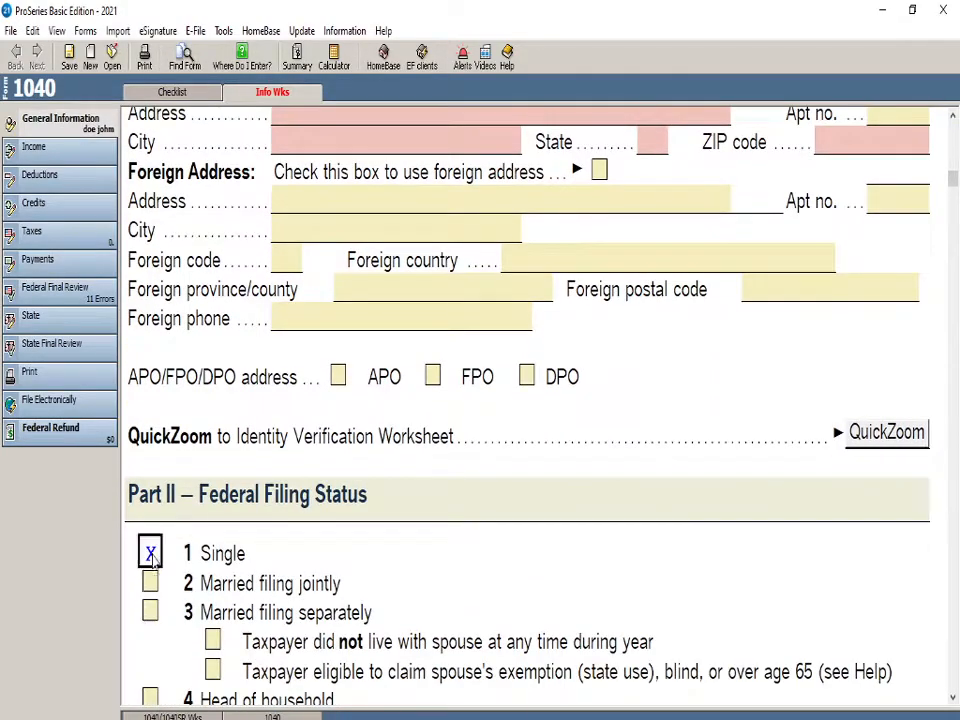
Enter the taxpayer's street address in the US Address section of Part I
scroll(333, 618, "up", 10)
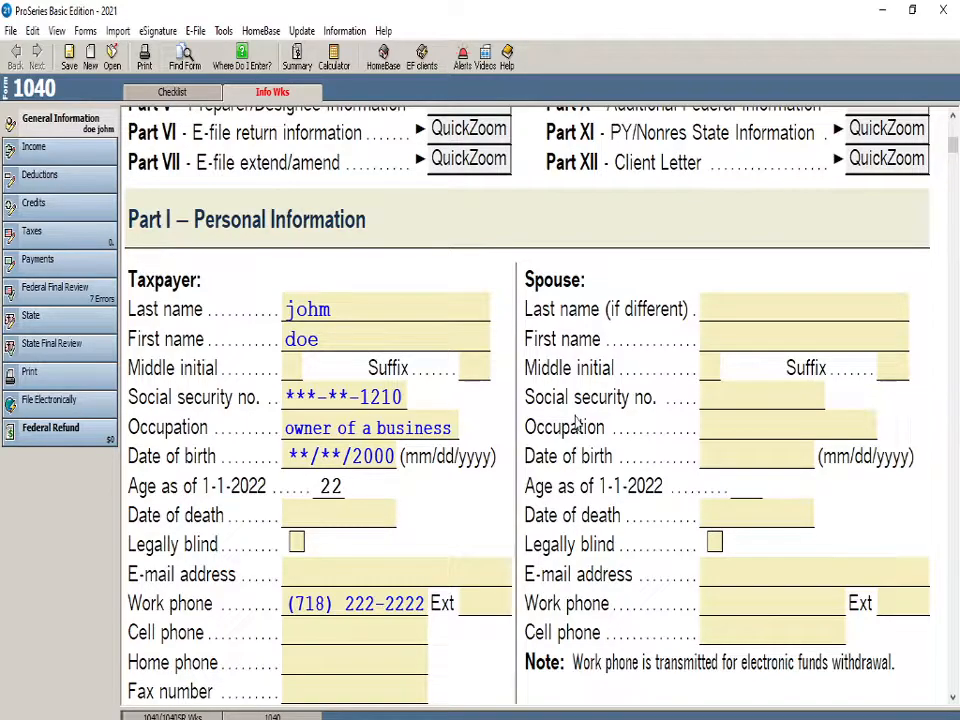
scroll(577, 422, "down", 6)
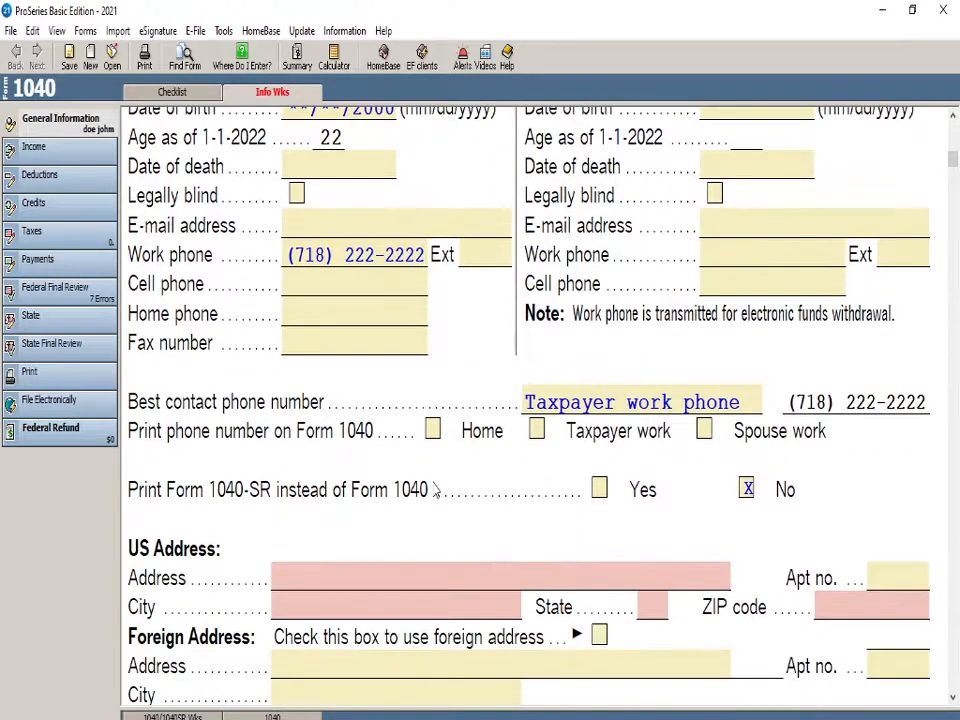
scroll(400, 500, "down", 1)
left_click(360, 524)
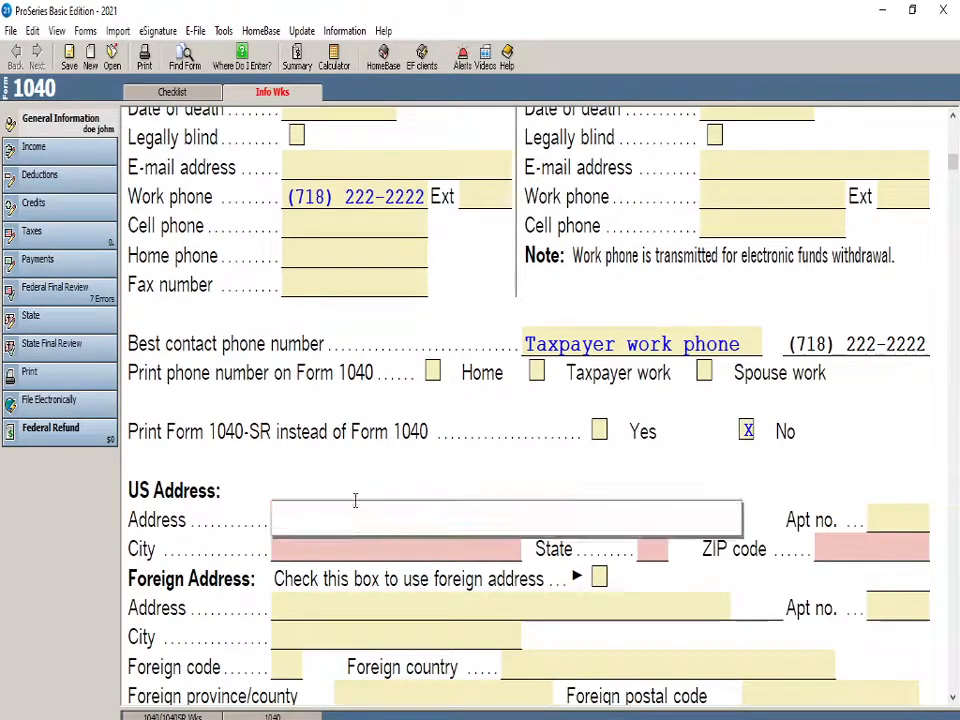
scroll(356, 501, "down", 2)
left_click(672, 352)
left_click(371, 437)
type("22")
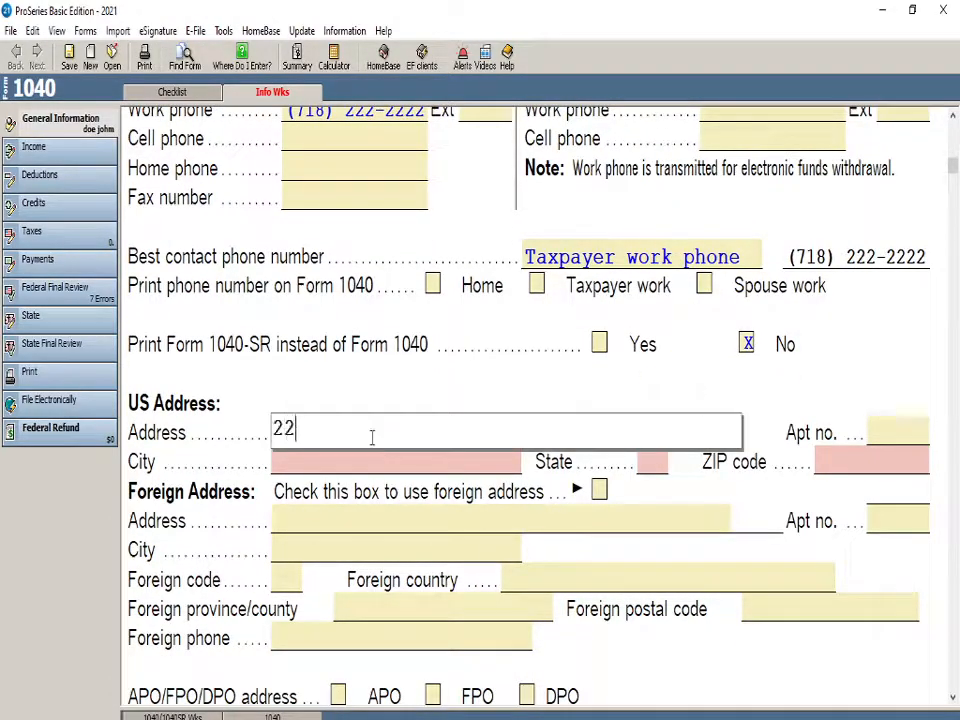
type("21 mow")
key("BackSpace")
key("BackSpace")
key("BackSpace")
type("noweh")
key("BackSpace")
key("BackSpace")
type("hjer")
key("BackSpace")
key("BackSpace")
key("BackSpace")
type("here w")
key("BackSpace")
type("s")
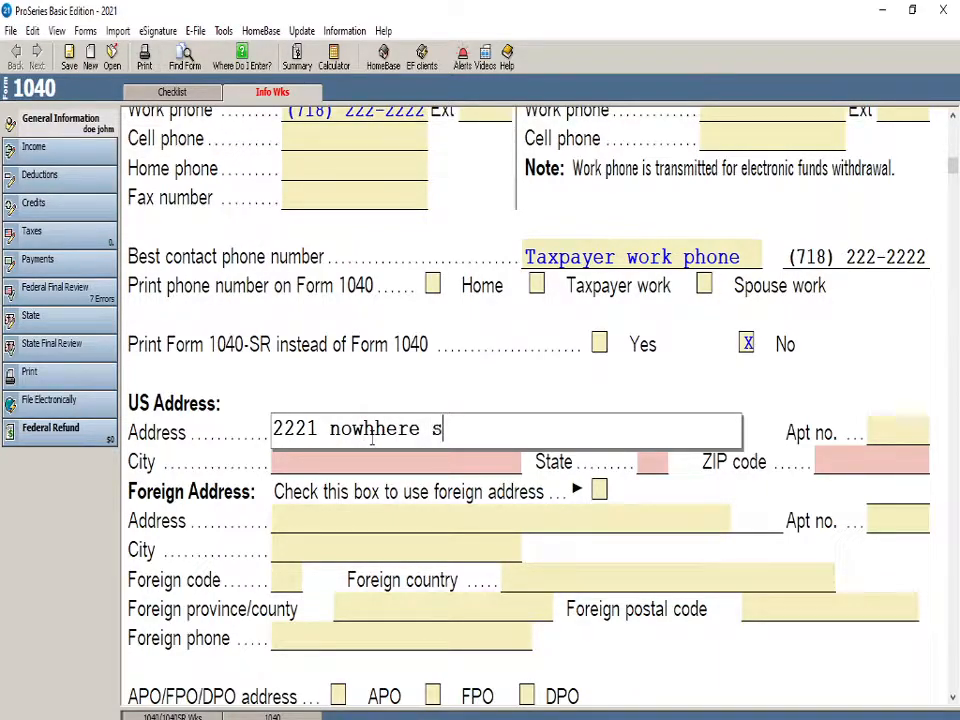
type("te")
type("eet")
left_click(431, 396)
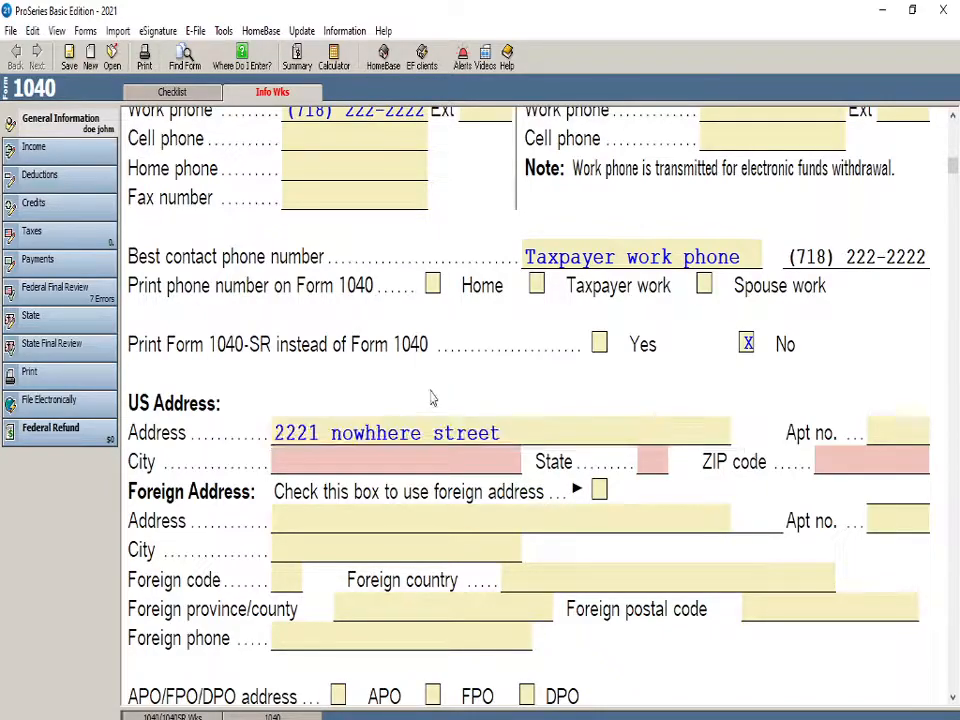
Complete the US address with the city, the state NJ and the ZIP code
left_click(360, 469)
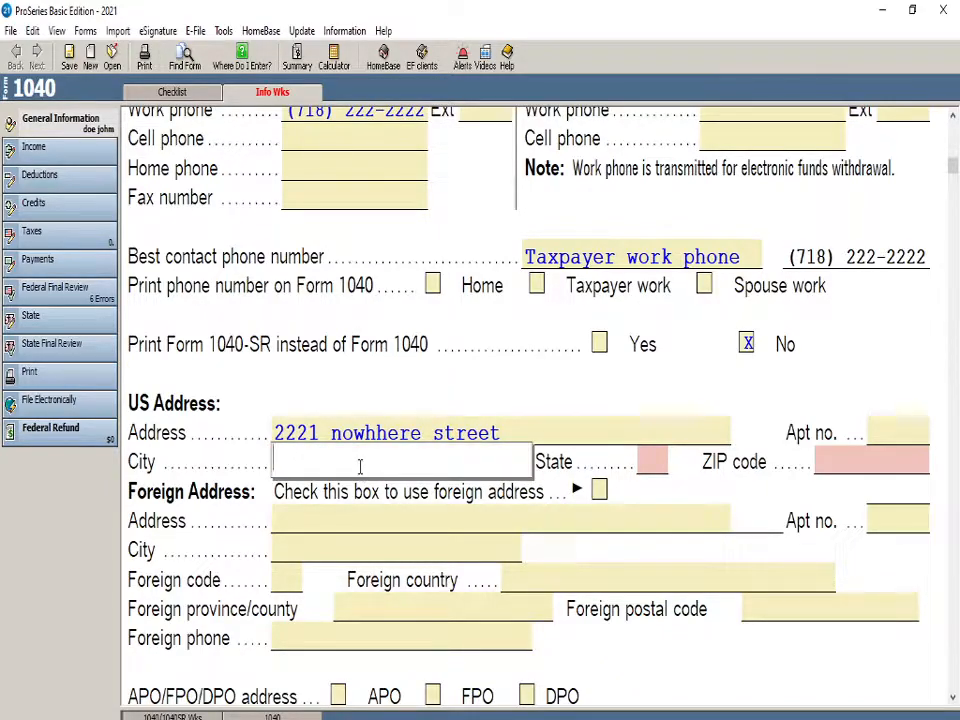
type("anywhere")
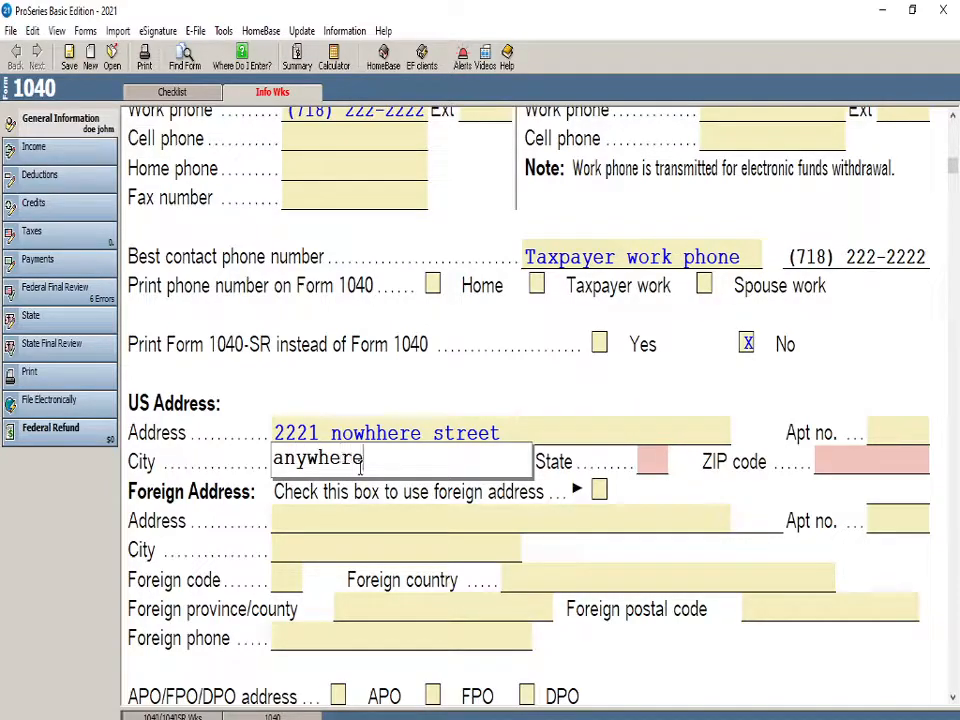
left_click(487, 385)
left_click(656, 463)
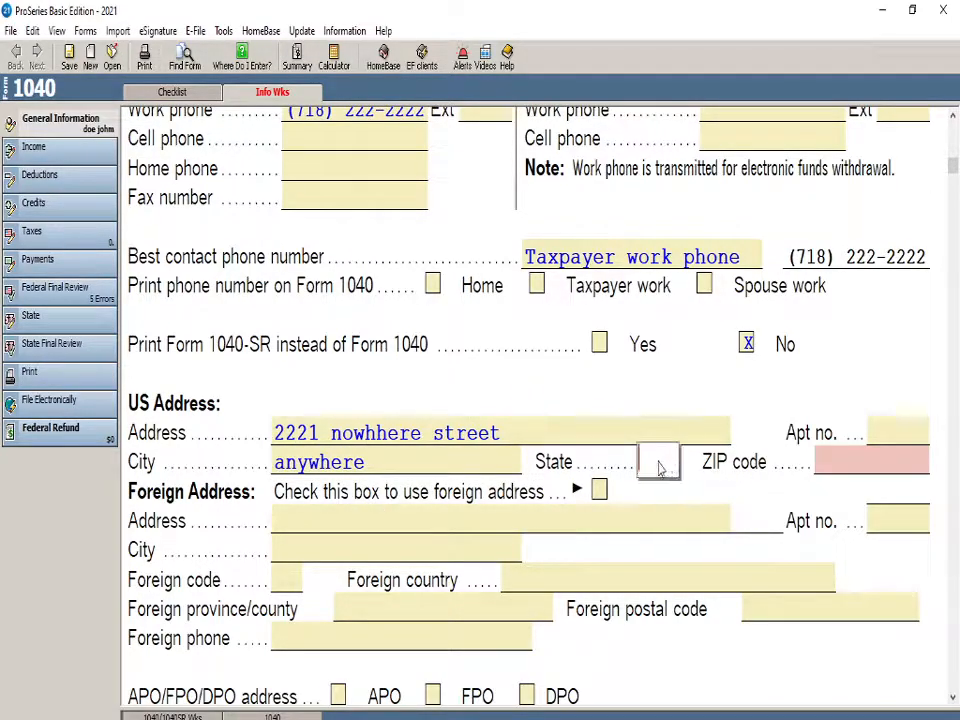
type("NJ")
left_click(822, 468)
type("11221")
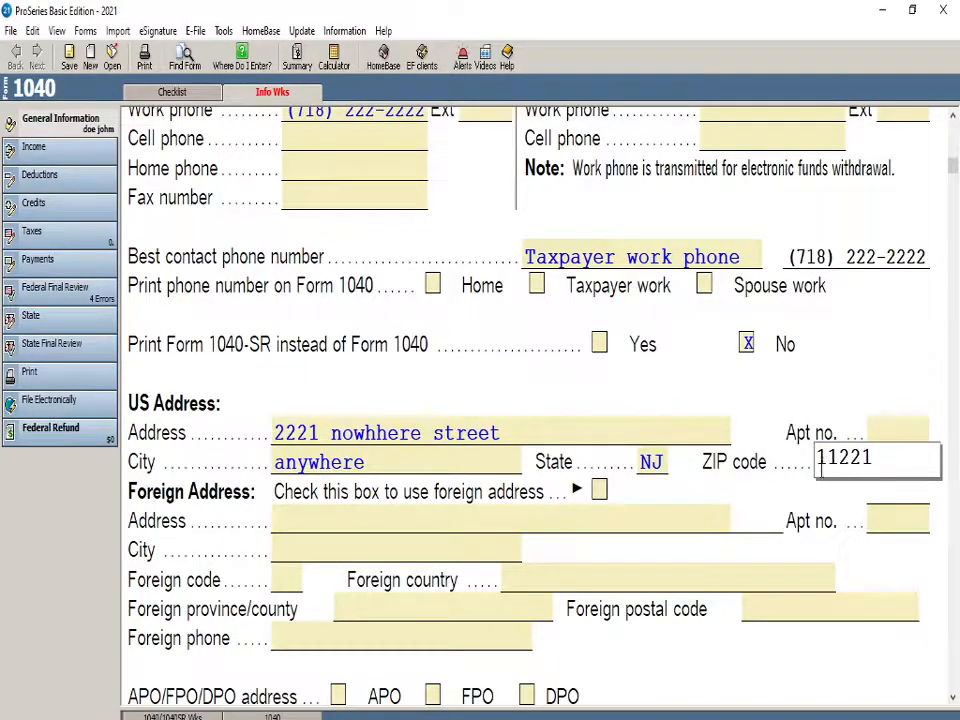
key("Return")
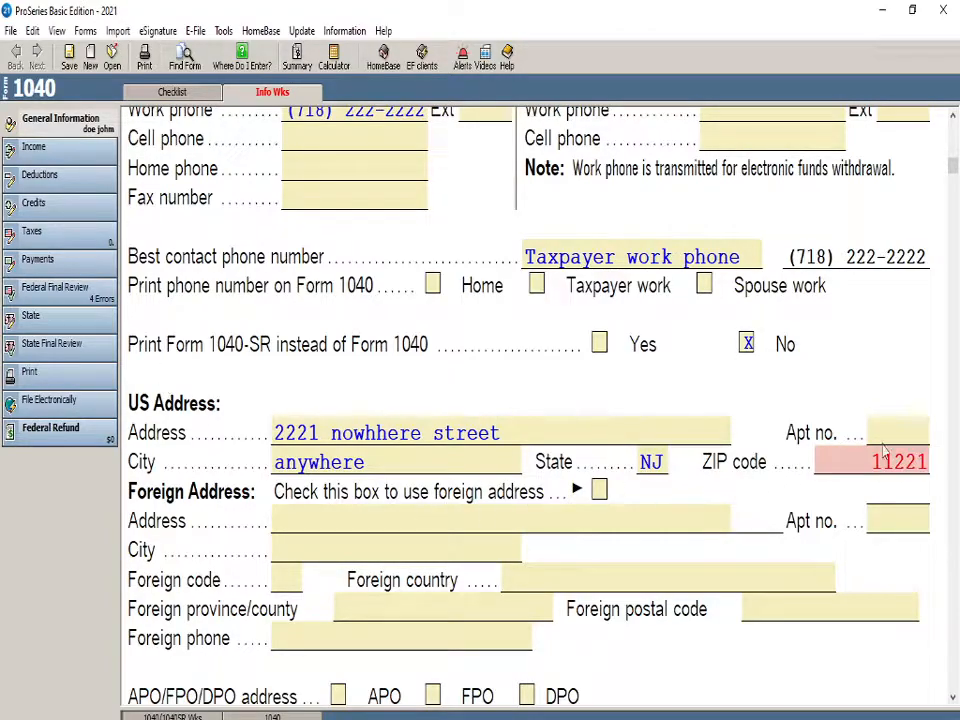
Check the ZIP code entry and change the state of the US address to NY
left_click(820, 461)
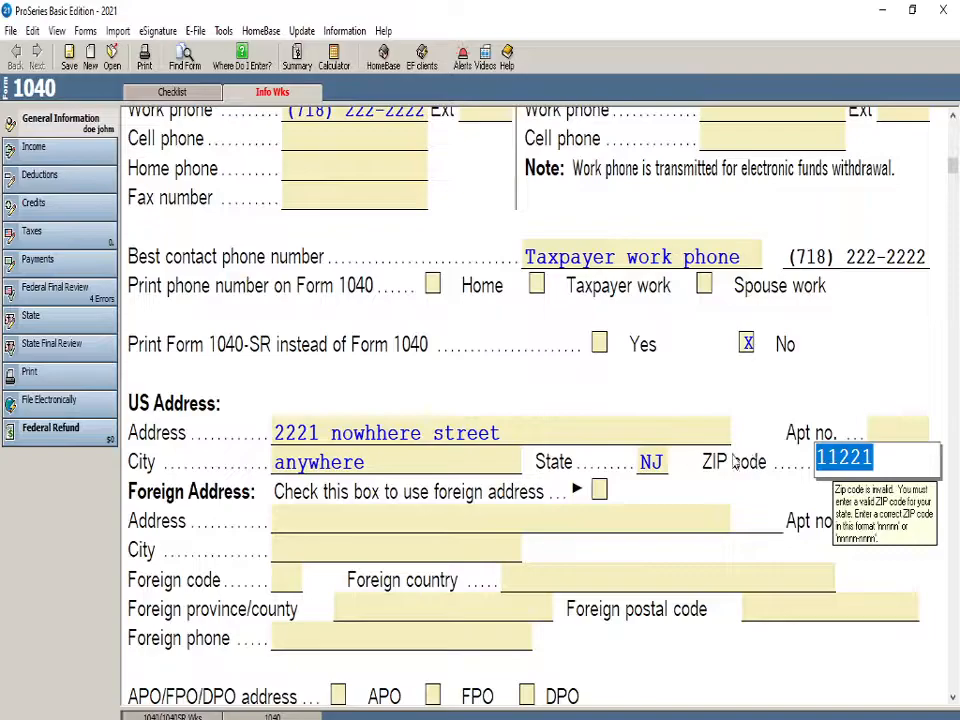
left_click(660, 461)
key("BackSpace")
type("Y")
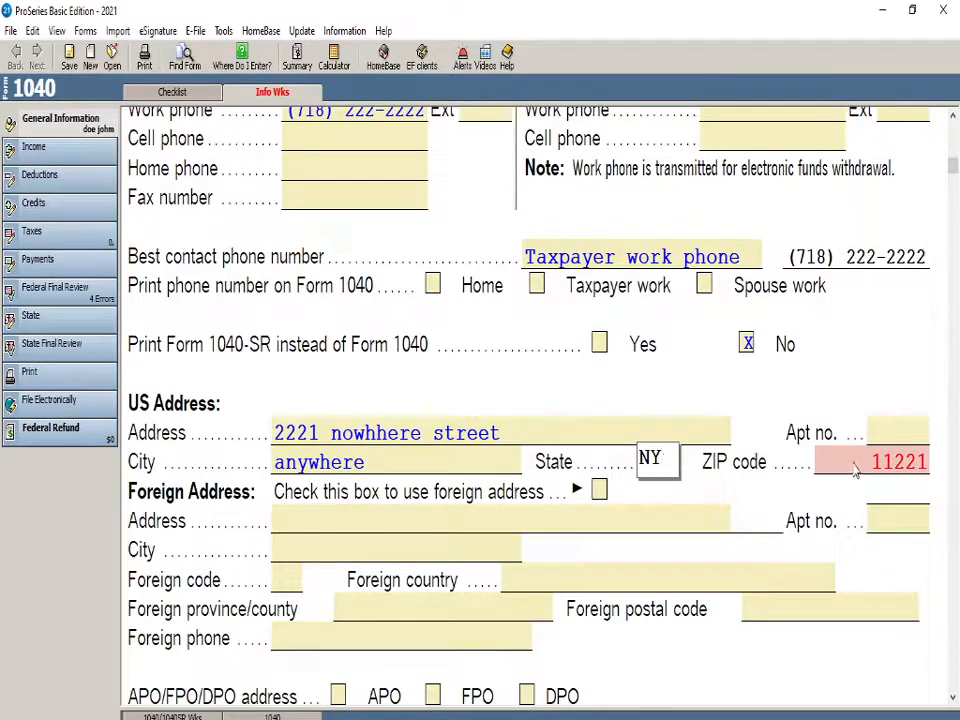
left_click(782, 469)
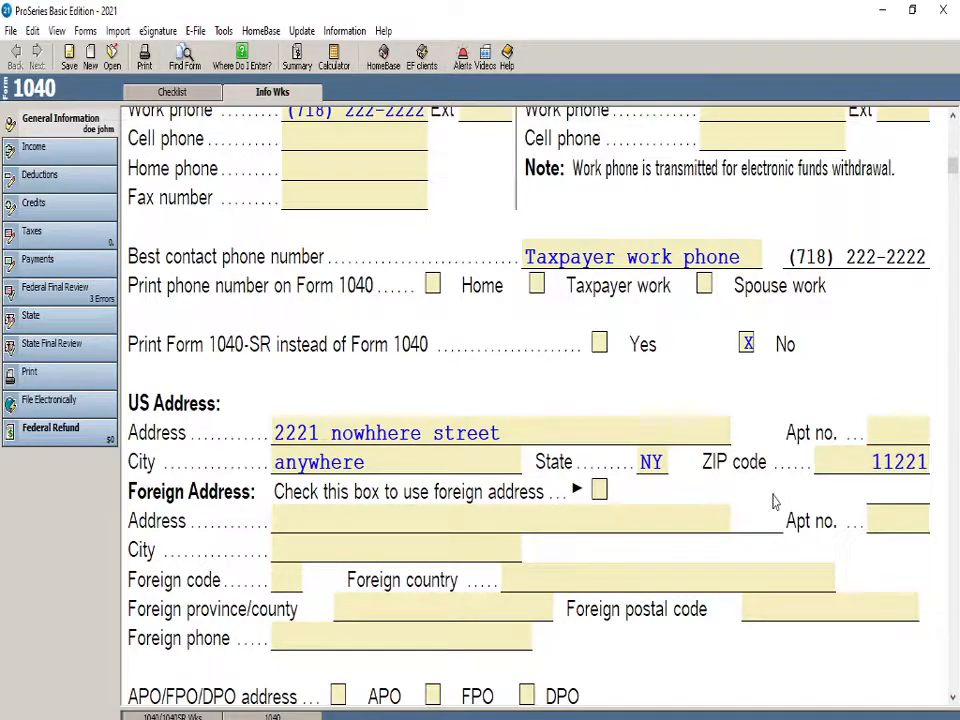
Try the option to use a foreign address and clear it again
scroll(283, 574, "down", 2)
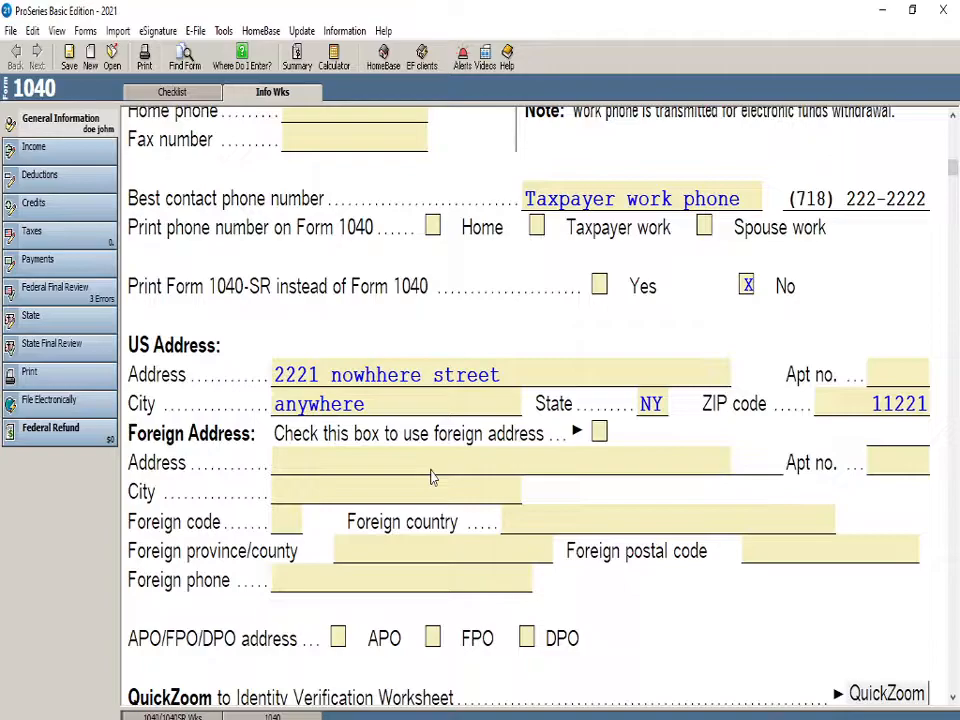
scroll(430, 477, "down", 2)
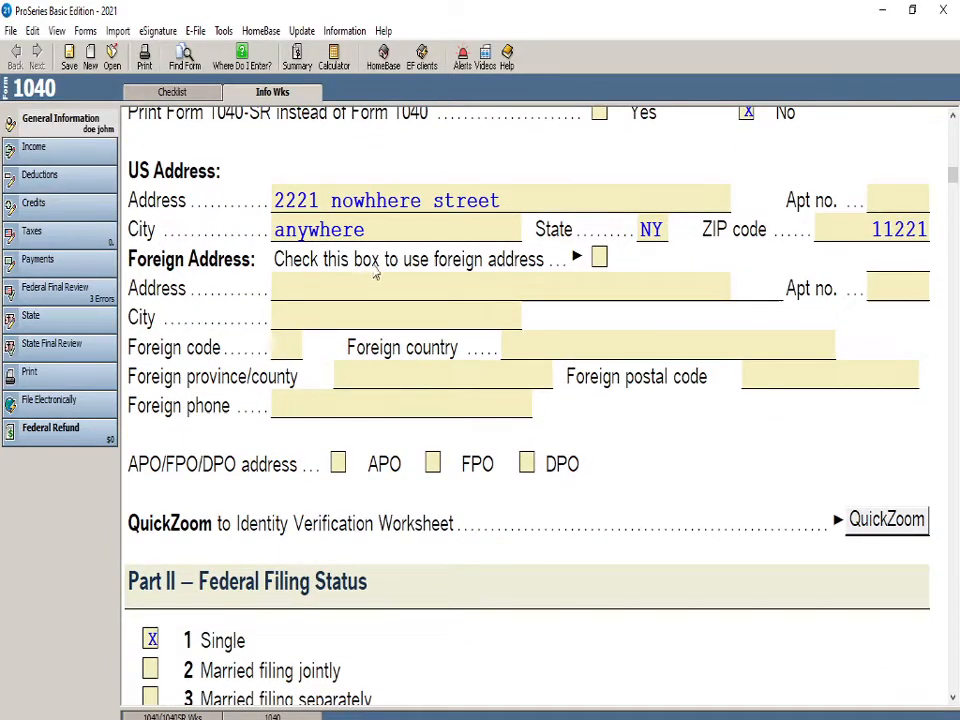
left_click(599, 259)
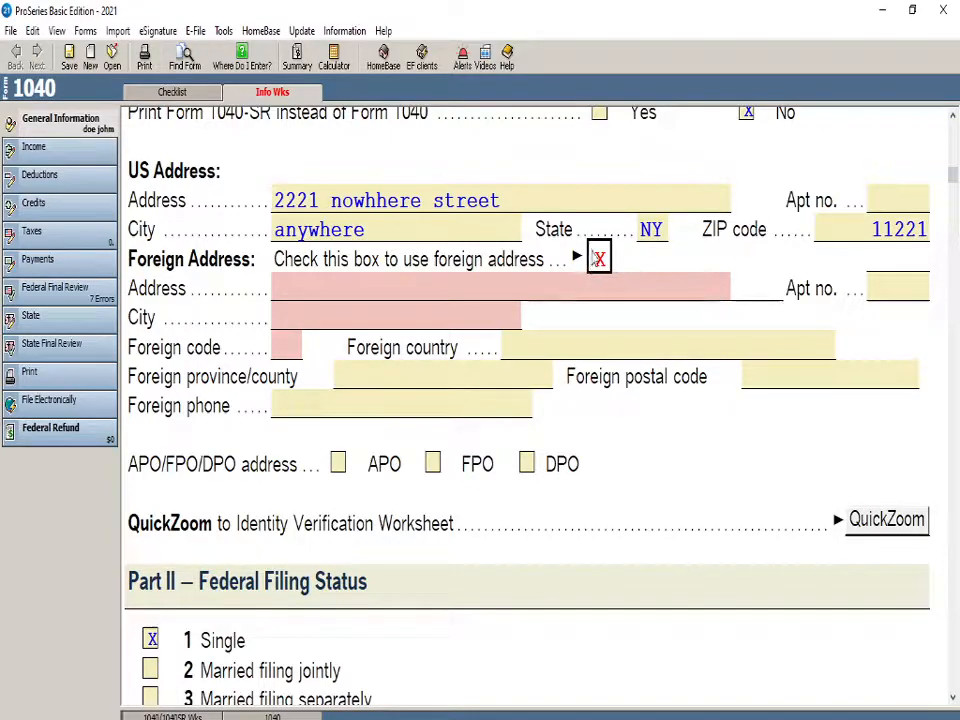
left_click(600, 262)
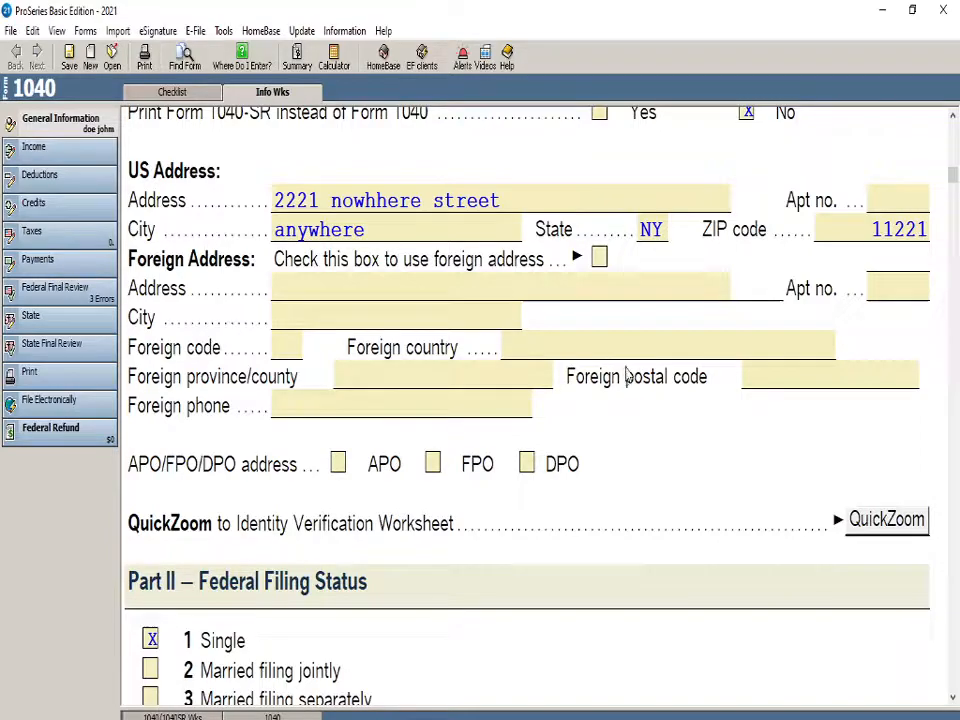
Review the filing status options in Part II and the dependent information table in Part III of the worksheet
scroll(450, 400, "down", 4)
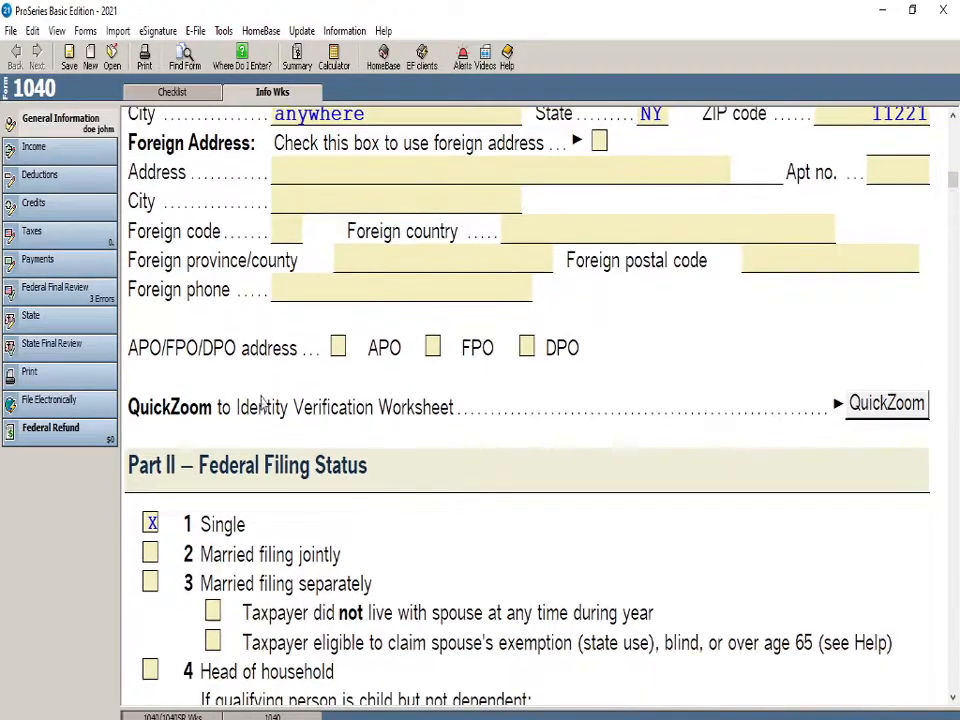
scroll(267, 416, "down", 2)
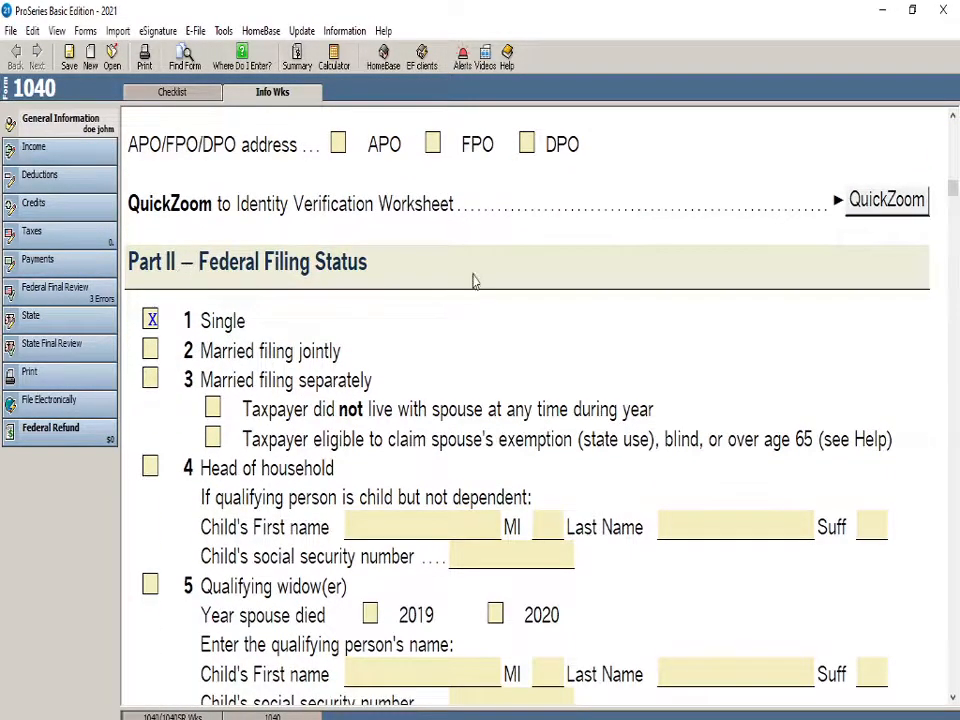
scroll(459, 362, "down", 1)
scroll(459, 362, "down", 1)
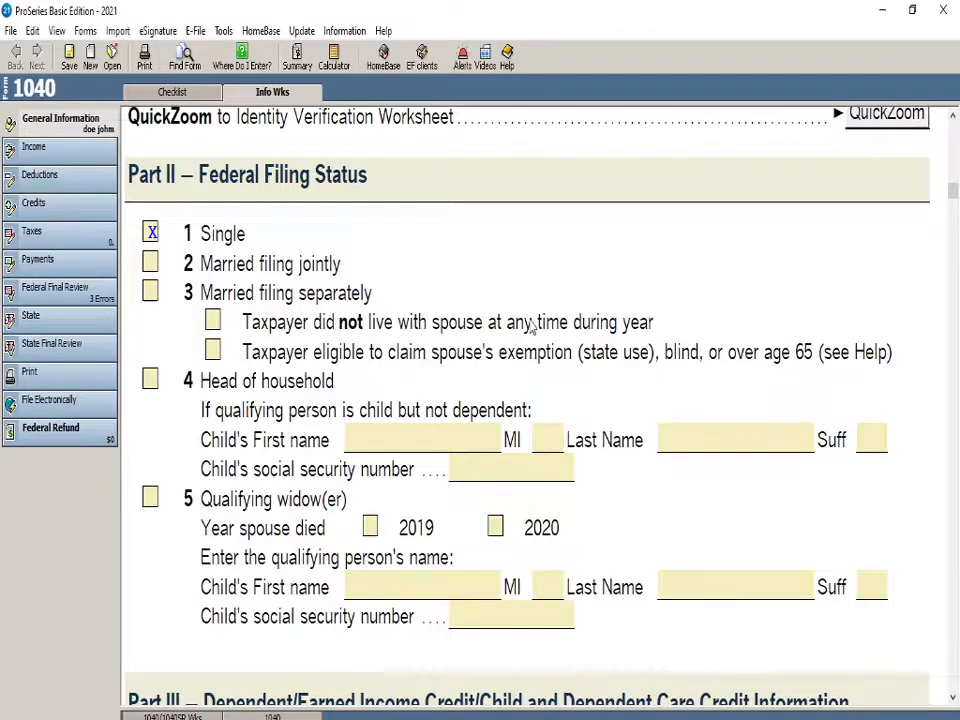
scroll(424, 431, "down", 10)
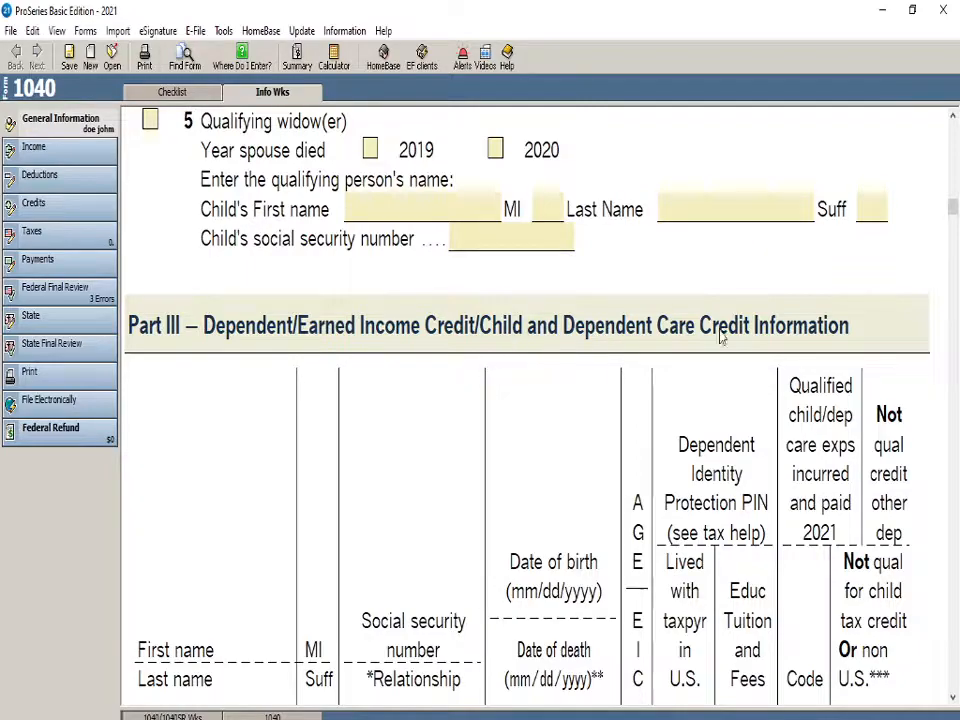
scroll(452, 422, "down", 6)
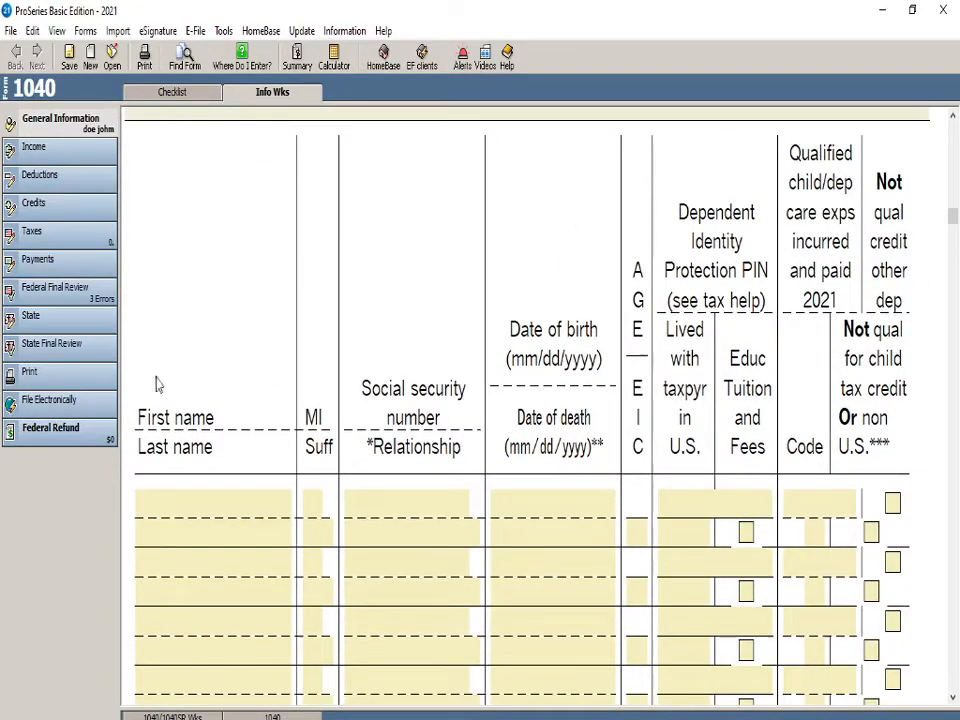
scroll(789, 456, "down", 3)
scroll(489, 524, "up", 3)
scroll(489, 524, "up", 3)
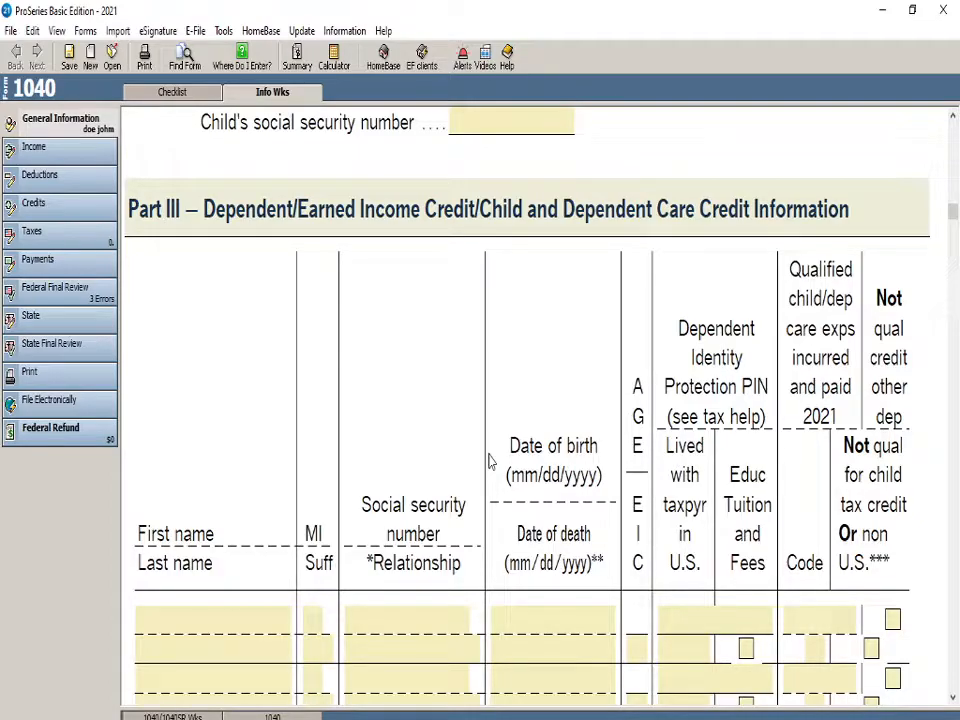
scroll(371, 507, "down", 1)
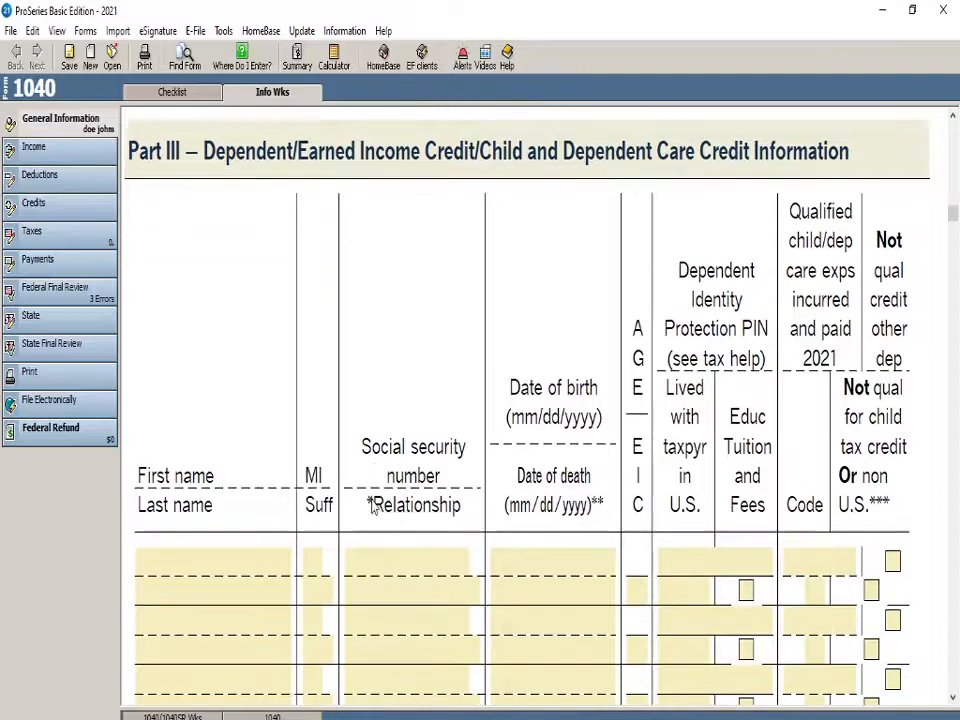
scroll(381, 478, "down", 9)
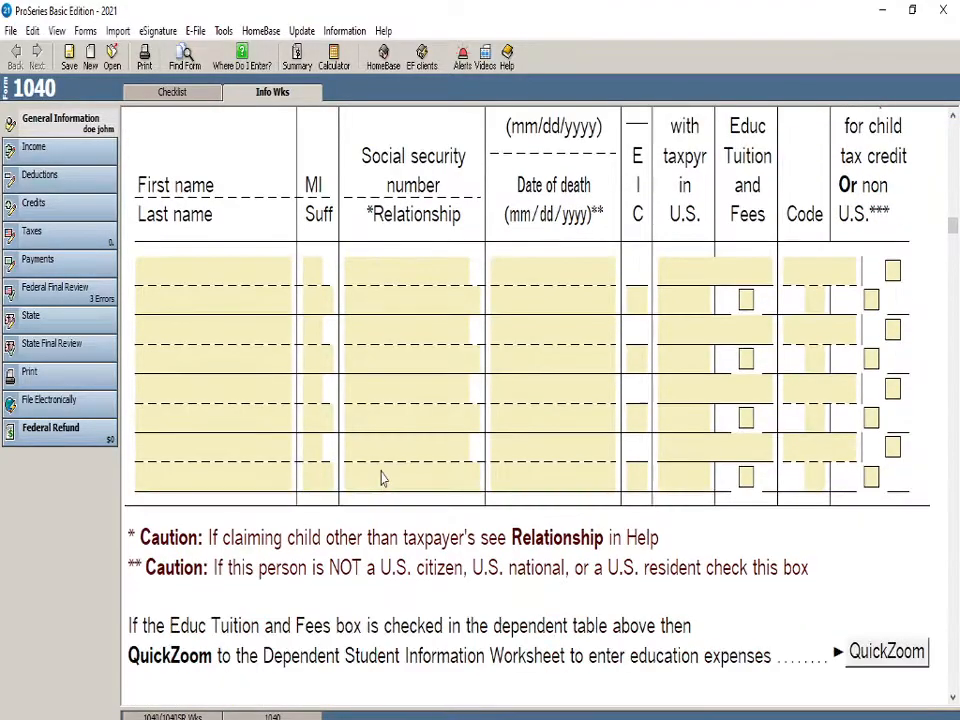
scroll(381, 478, "down", 6)
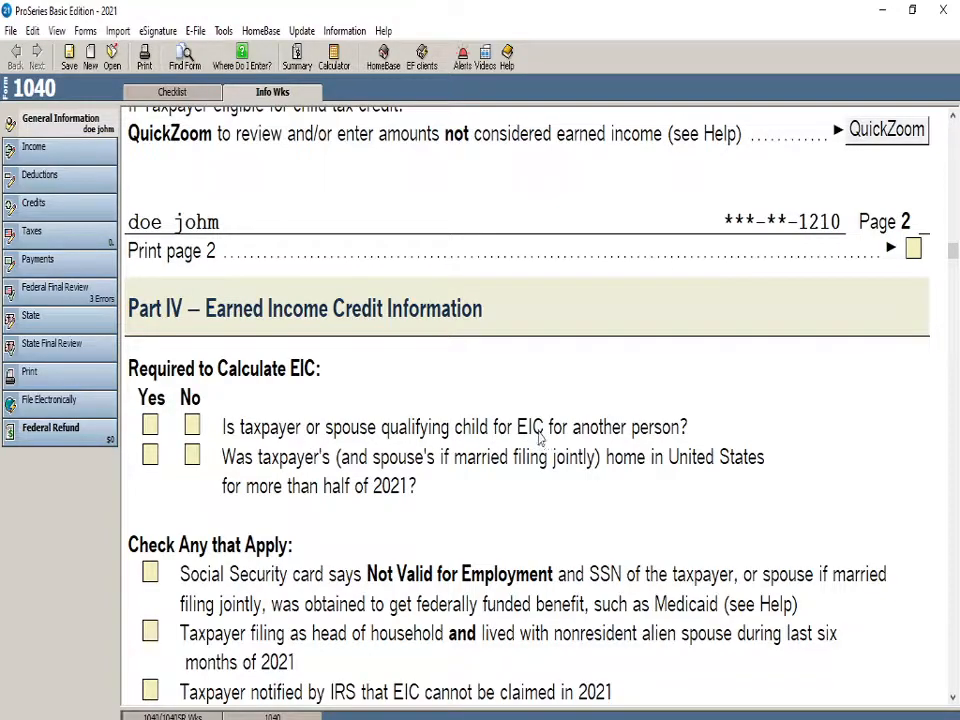
In Part IV, answer No to being a qualifying child for EIC and Yes to a US home for more than half of 2021
left_click(195, 427)
scroll(200, 427, "down", 1)
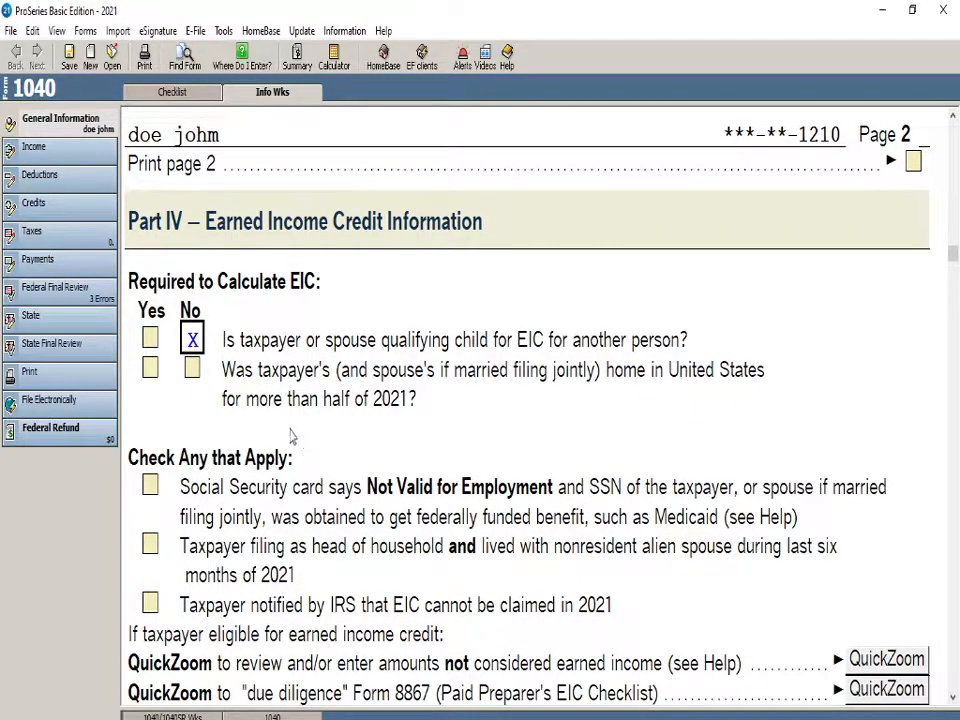
left_click(150, 368)
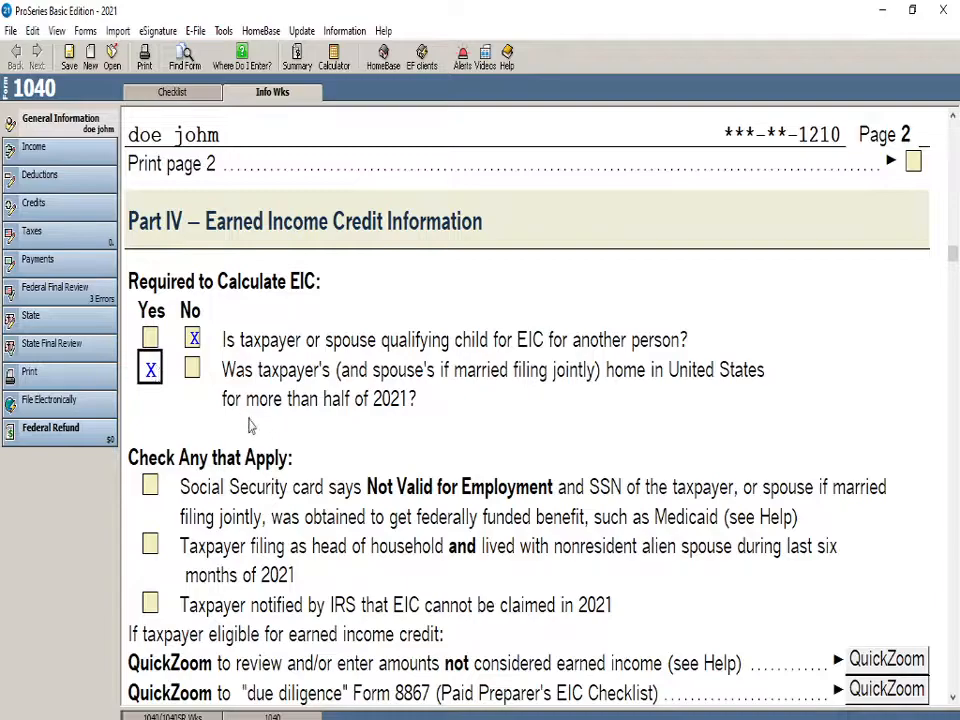
left_click(193, 368)
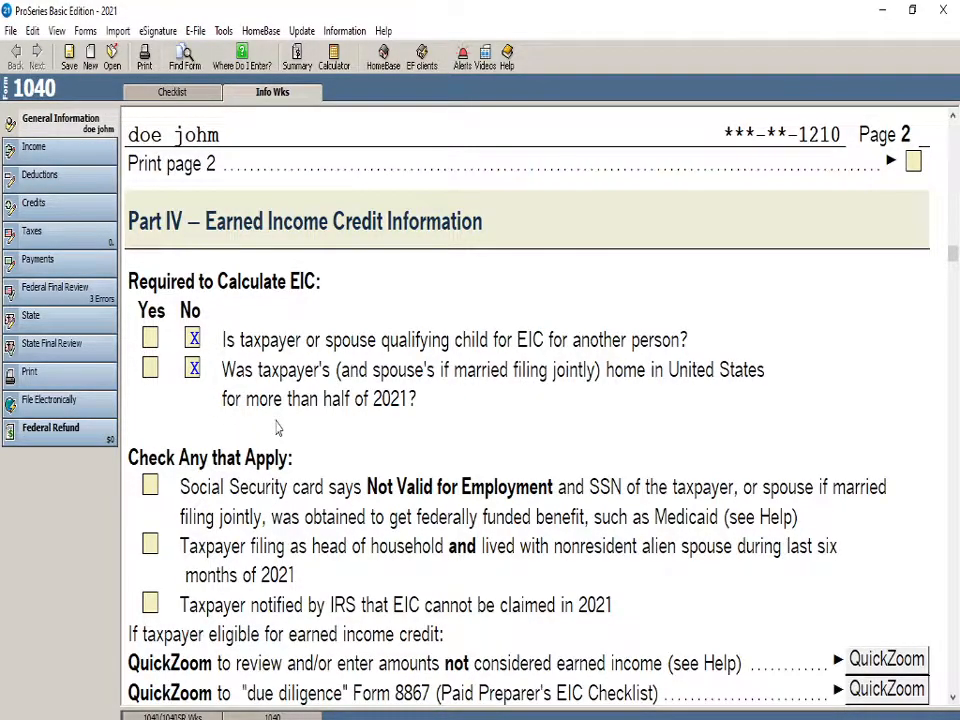
left_click(150, 368)
Choose to file the federal return and the state or city returns electronically in Part VI
scroll(274, 438, "down", 3)
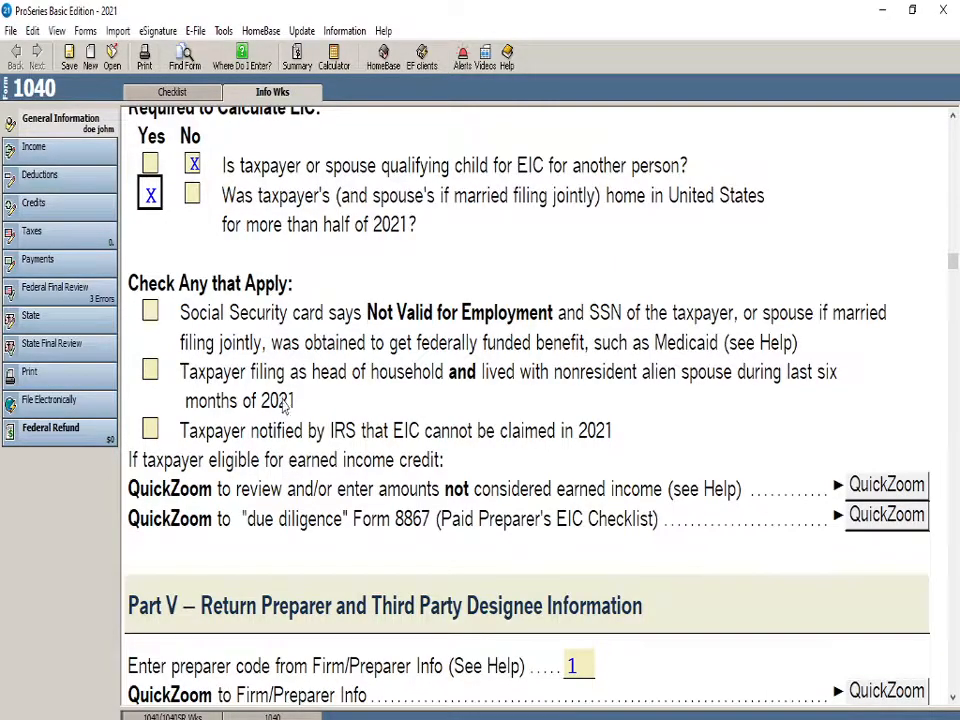
scroll(287, 405, "down", 10)
scroll(289, 463, "up", 3)
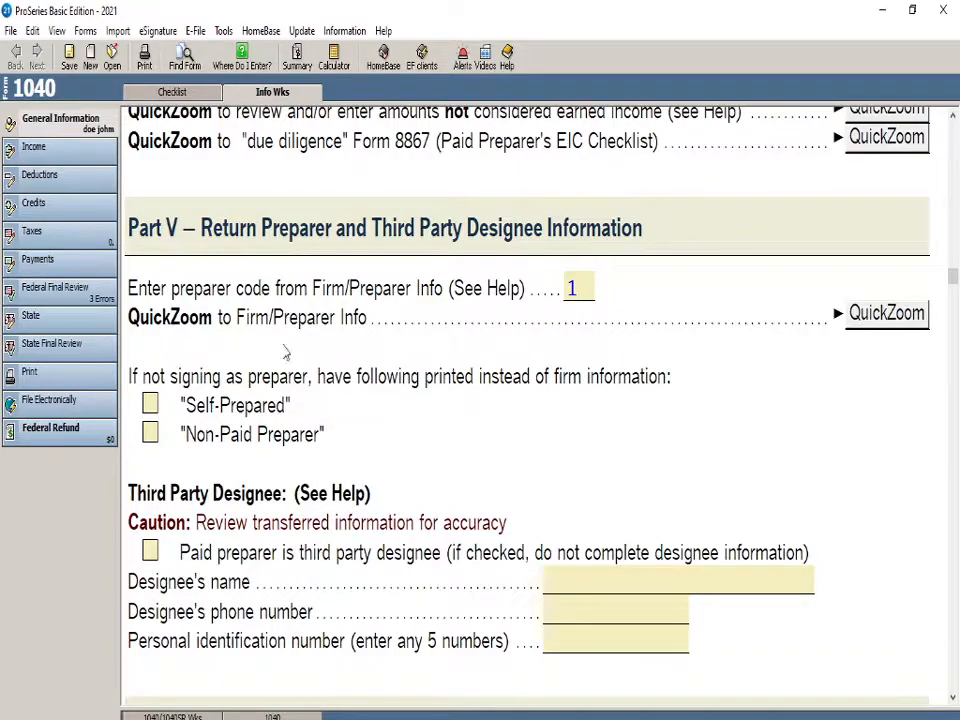
scroll(370, 590, "down", 9)
scroll(372, 598, "down", 1)
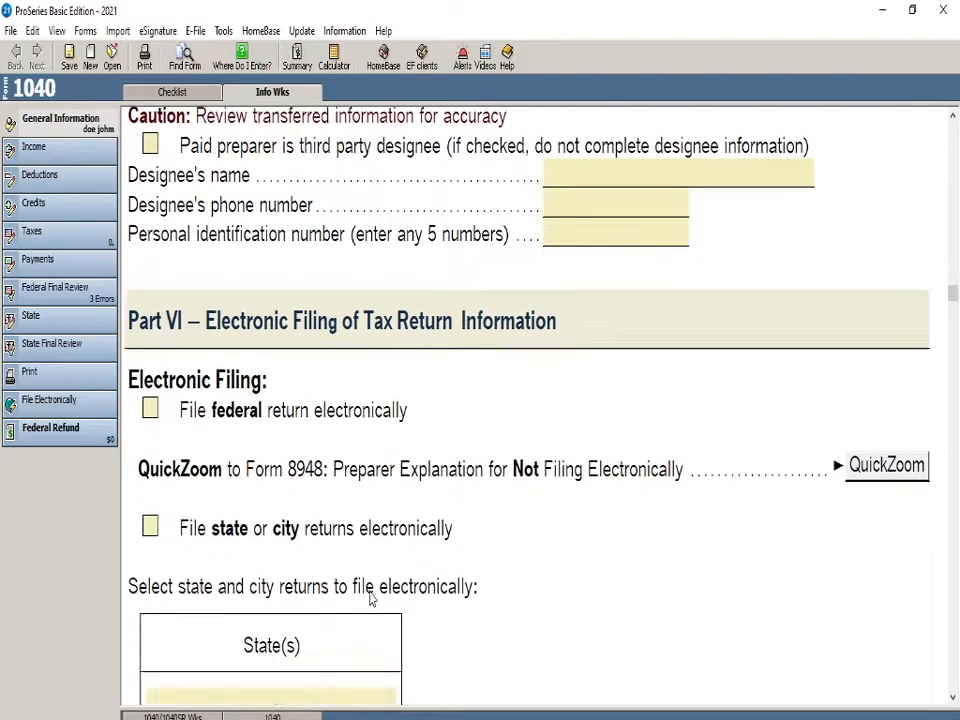
left_click(151, 415)
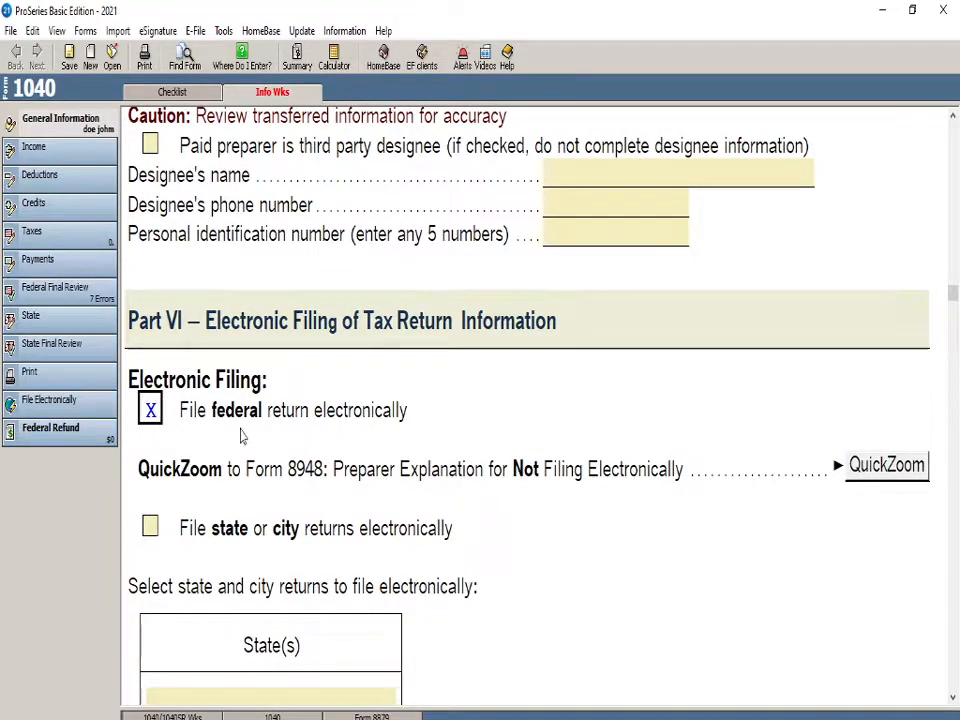
left_click(149, 526)
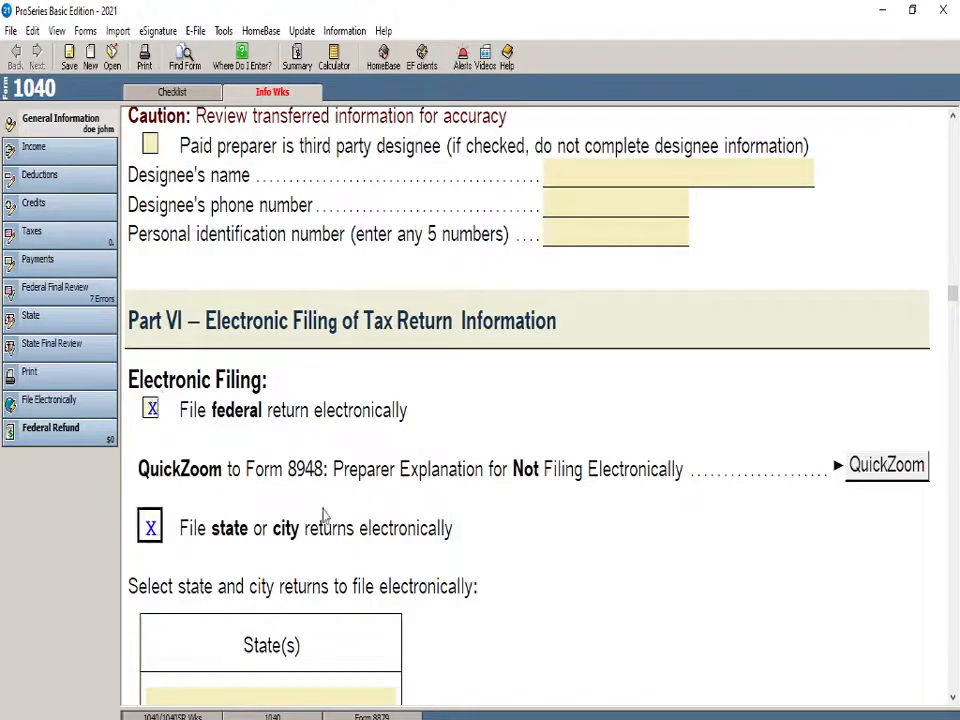
Examine the remaining Part VI electronic filing options, including estimated payments, Identity Protection PIN and the Practitioner PIN Program
scroll(199, 544, "down", 3)
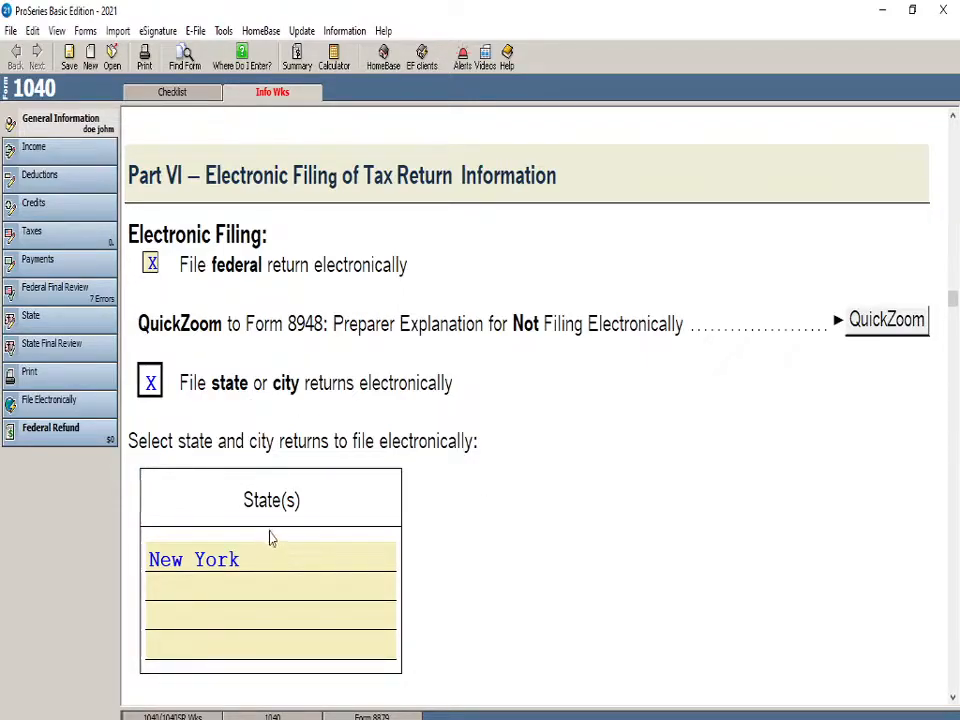
scroll(422, 452, "down", 3)
scroll(420, 470, "down", 3)
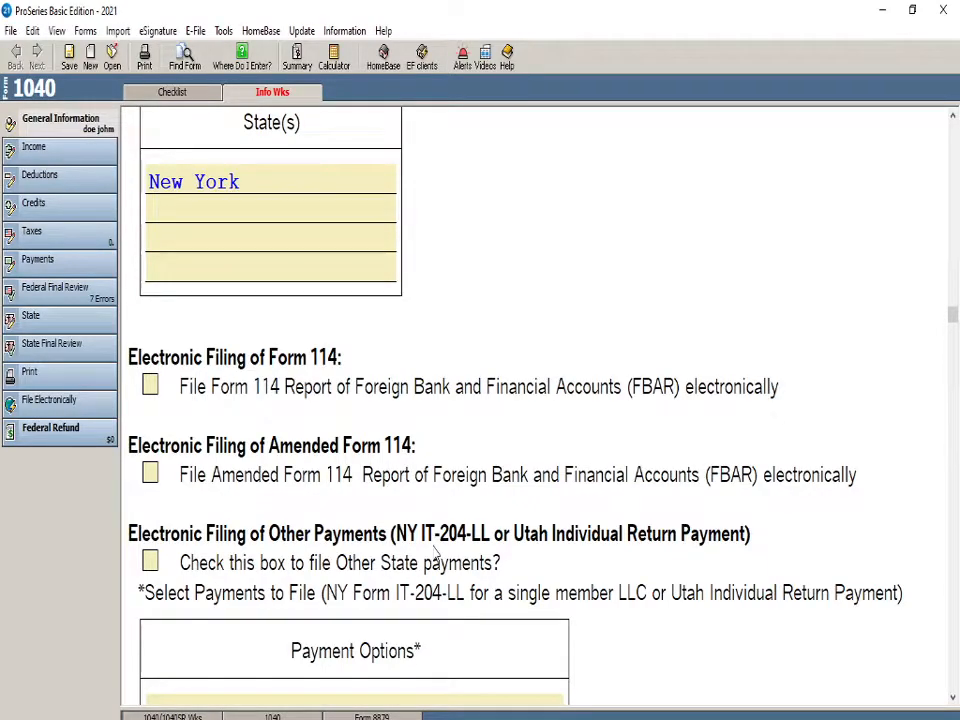
scroll(450, 600, "down", 8)
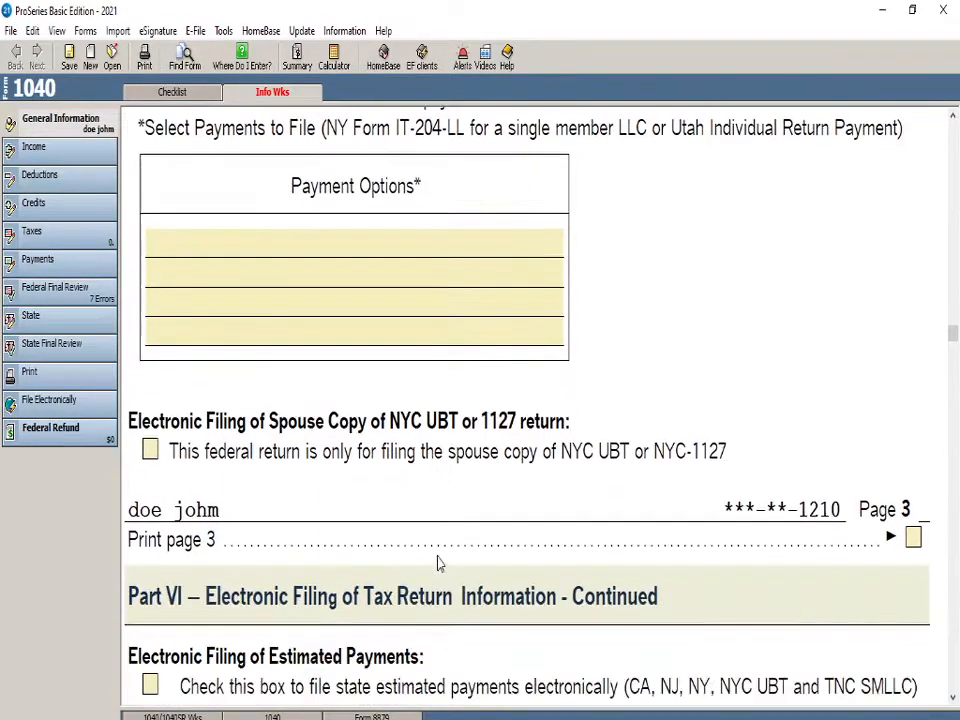
scroll(437, 565, "down", 2)
scroll(440, 558, "down", 8)
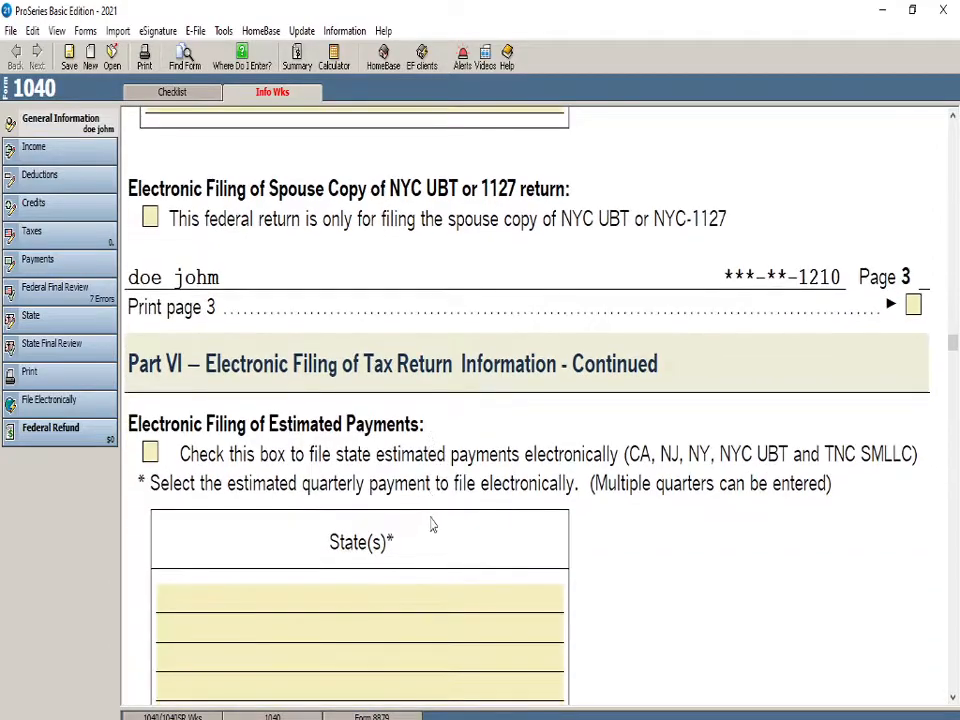
scroll(428, 555, "down", 2)
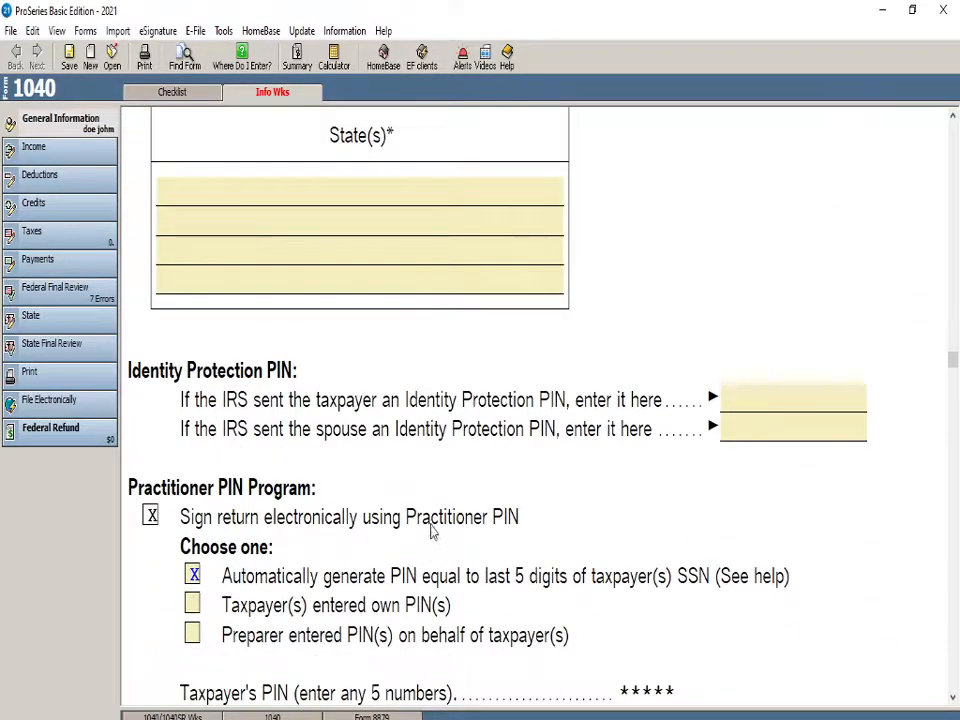
scroll(280, 400, "down", 1)
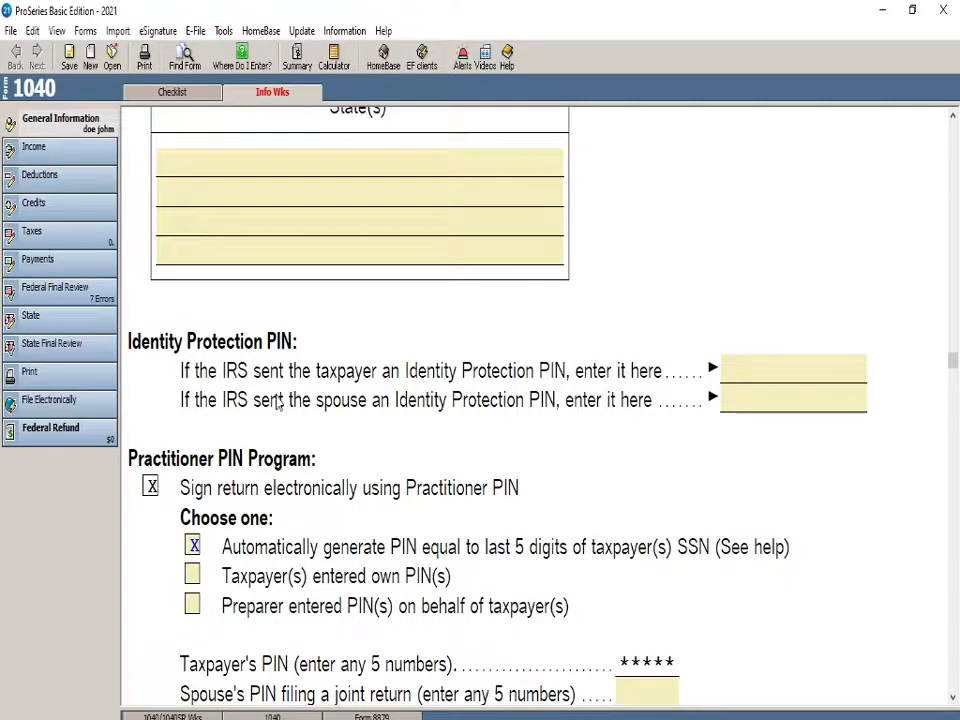
Add the Profit or Loss from Business (Sch C) form to the return from the income forms checklist
left_click(68, 147)
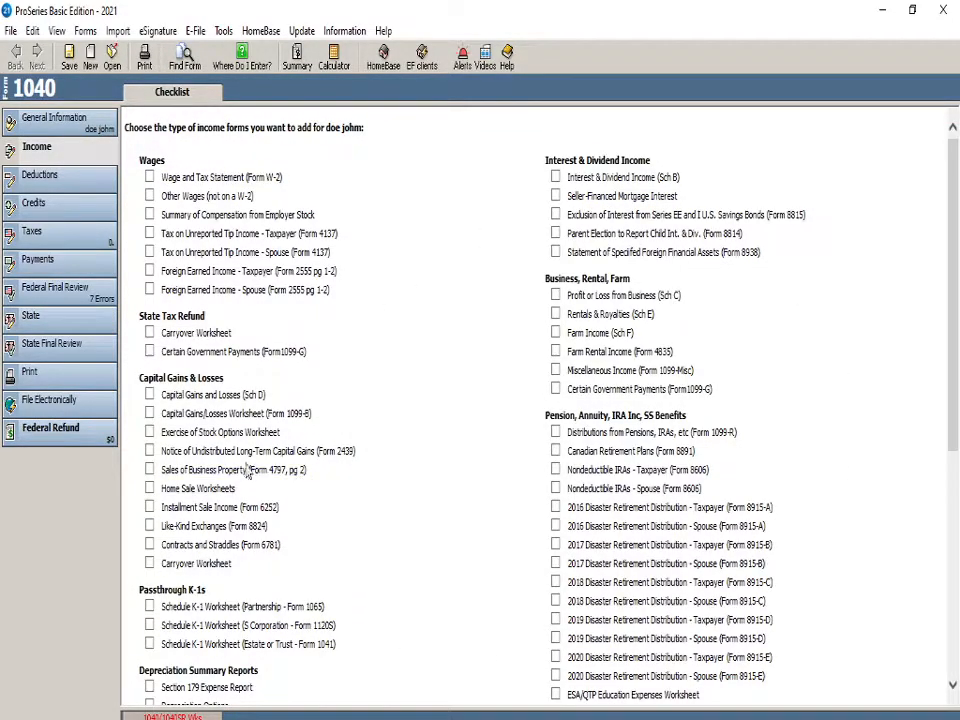
scroll(388, 510, "down", 2)
scroll(386, 508, "down", 4)
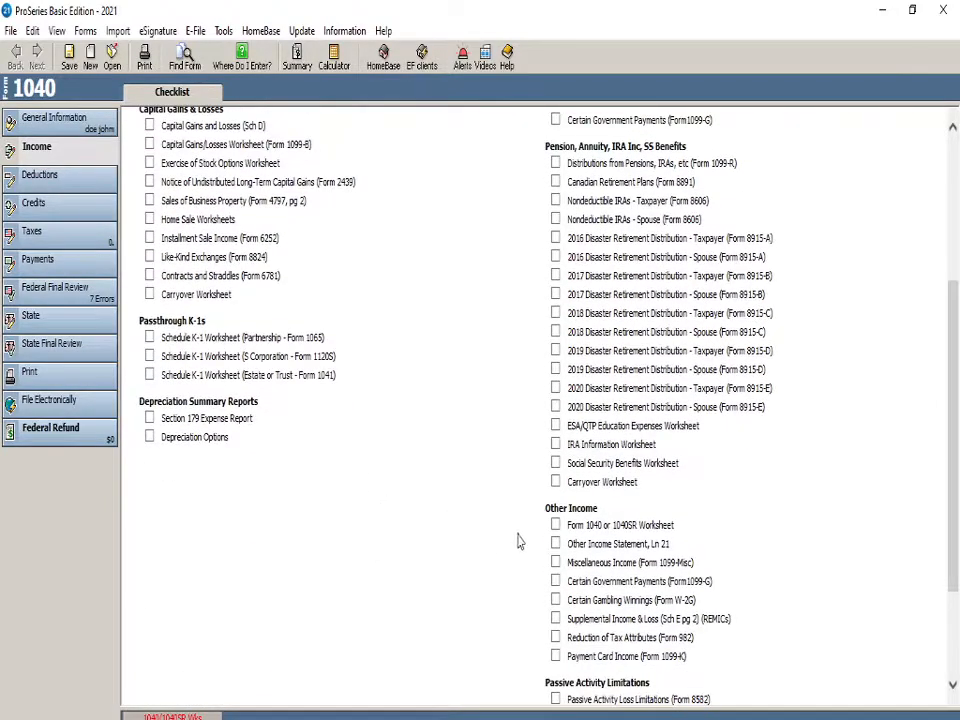
scroll(431, 540, "up", 6)
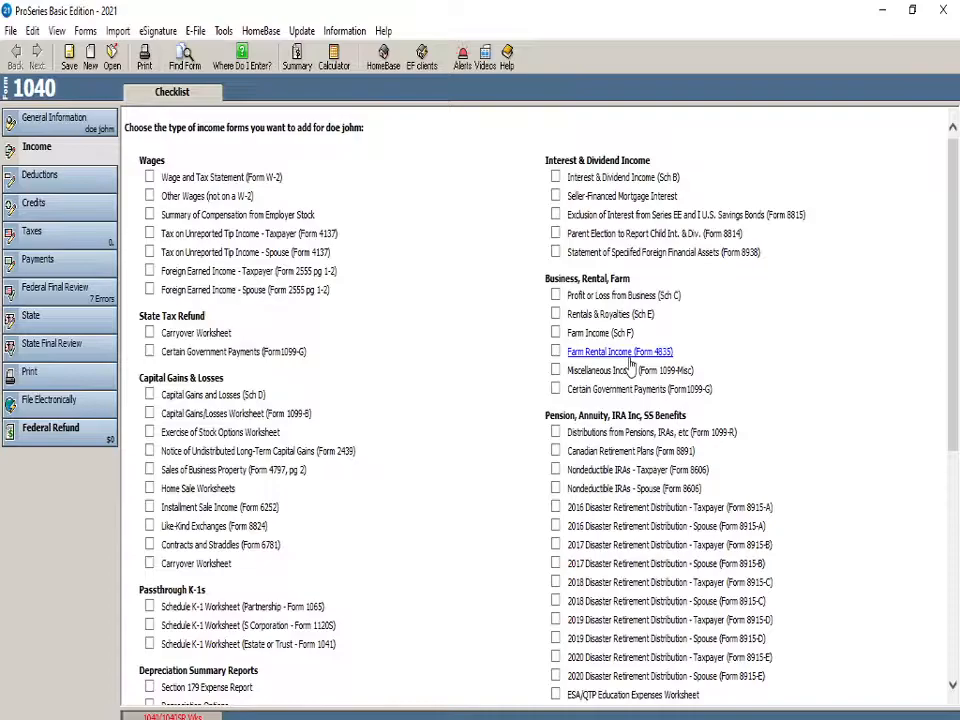
left_click(555, 297)
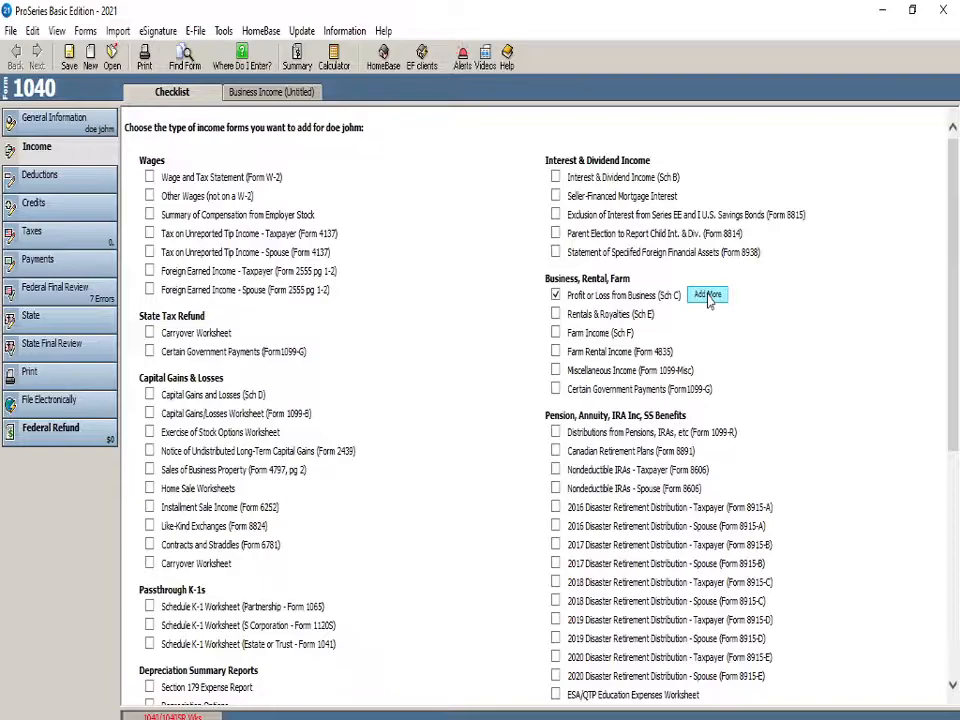
Open the new Schedule C and answer Yes to being a qualified trade or business under Section 199A
left_click(252, 92)
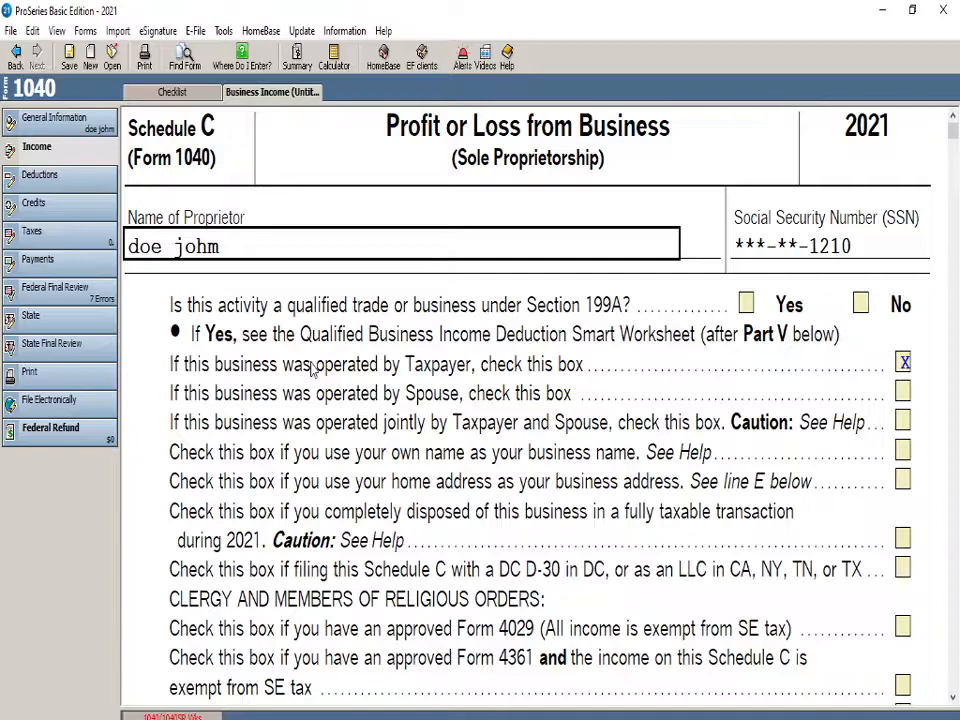
key("Tab")
key("x")
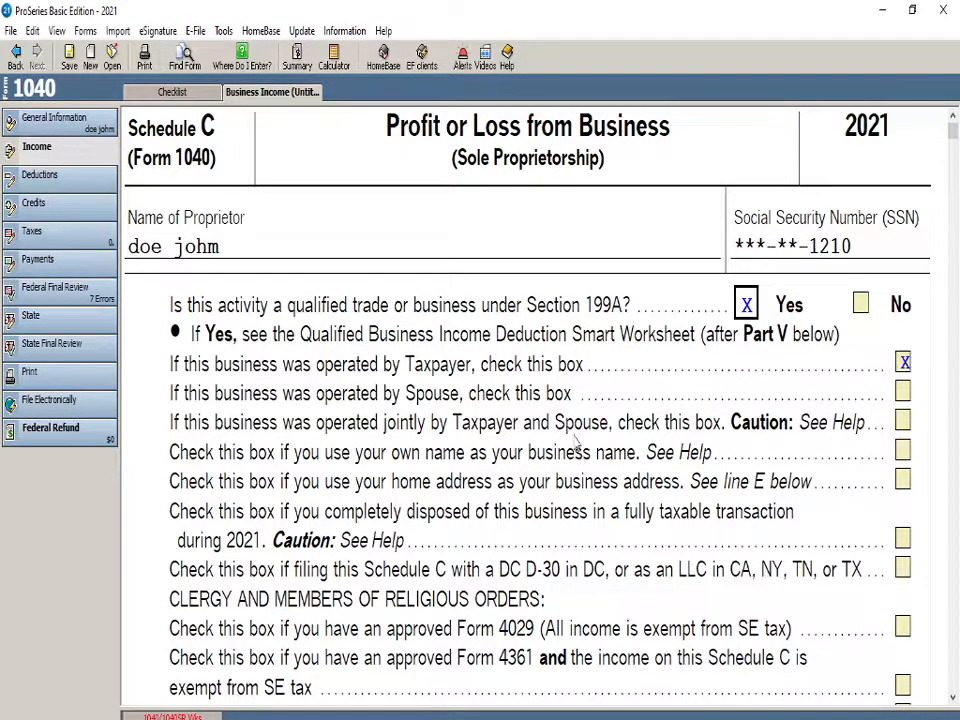
Try marking the business as operated by the spouse and restore the taxpayer as its operator
left_click(903, 392)
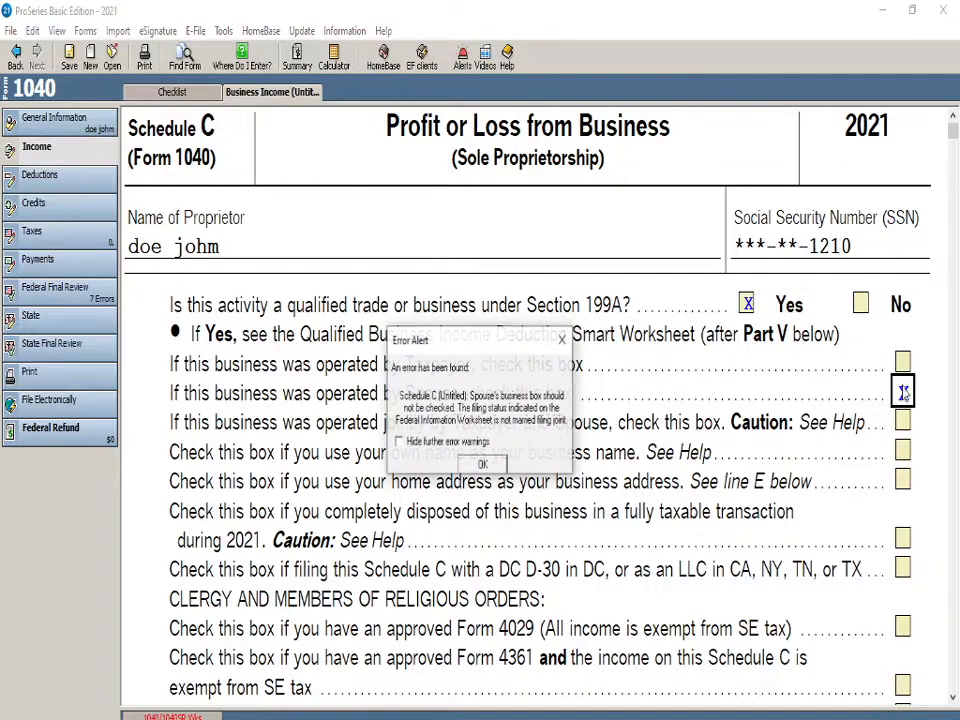
left_click(482, 464)
left_click(903, 363)
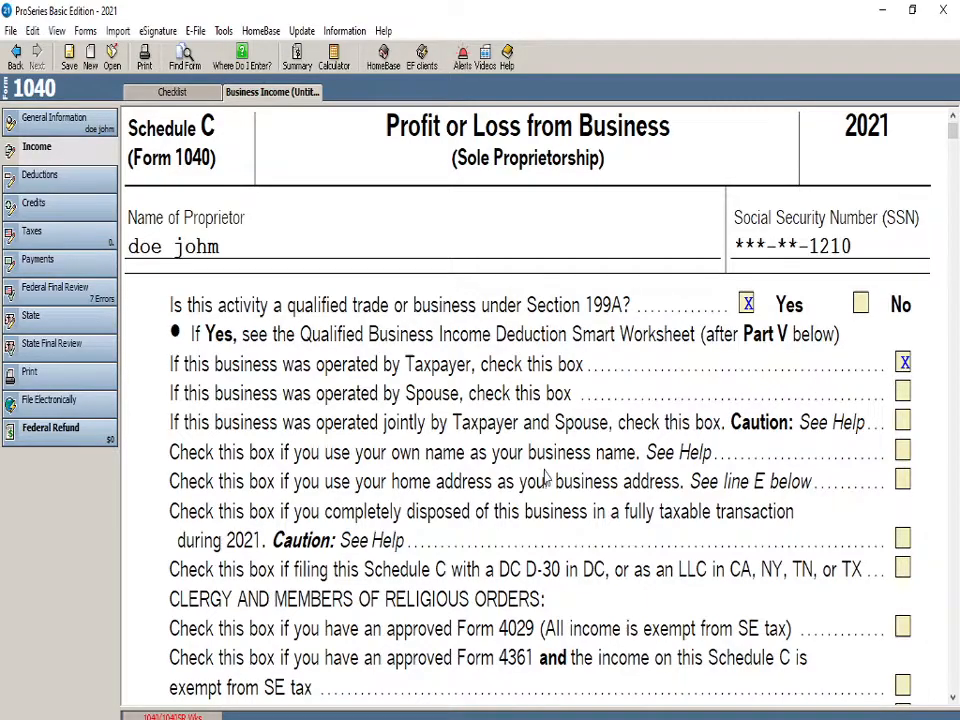
Enter JOHN GROCERY STOR as the principal business or profession on line A of Schedule C
scroll(270, 340, "down", 1)
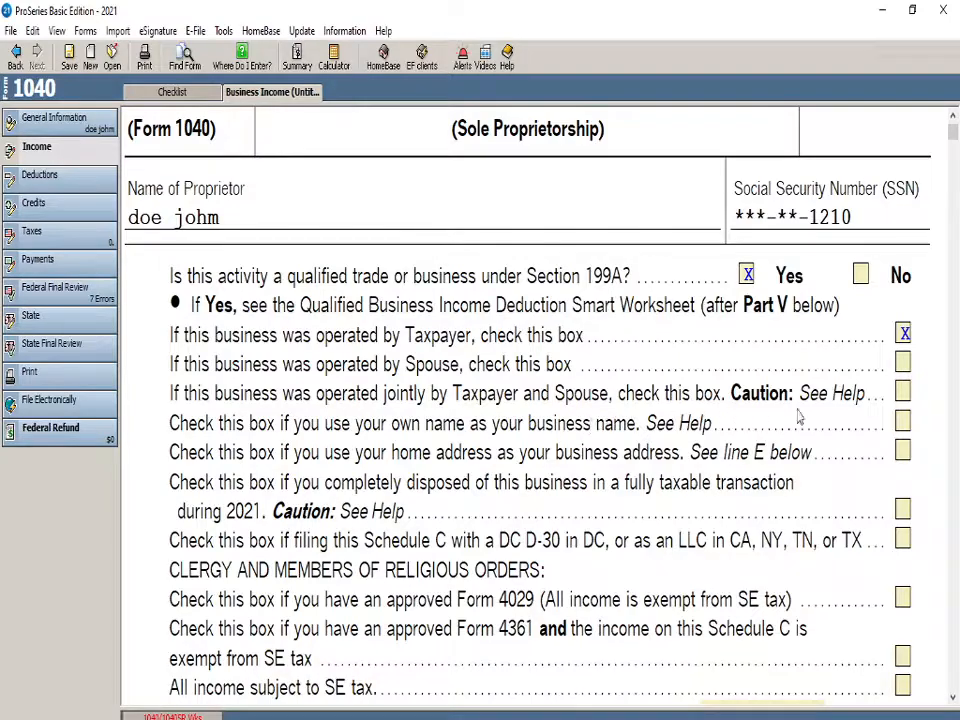
scroll(730, 510, "up", 1)
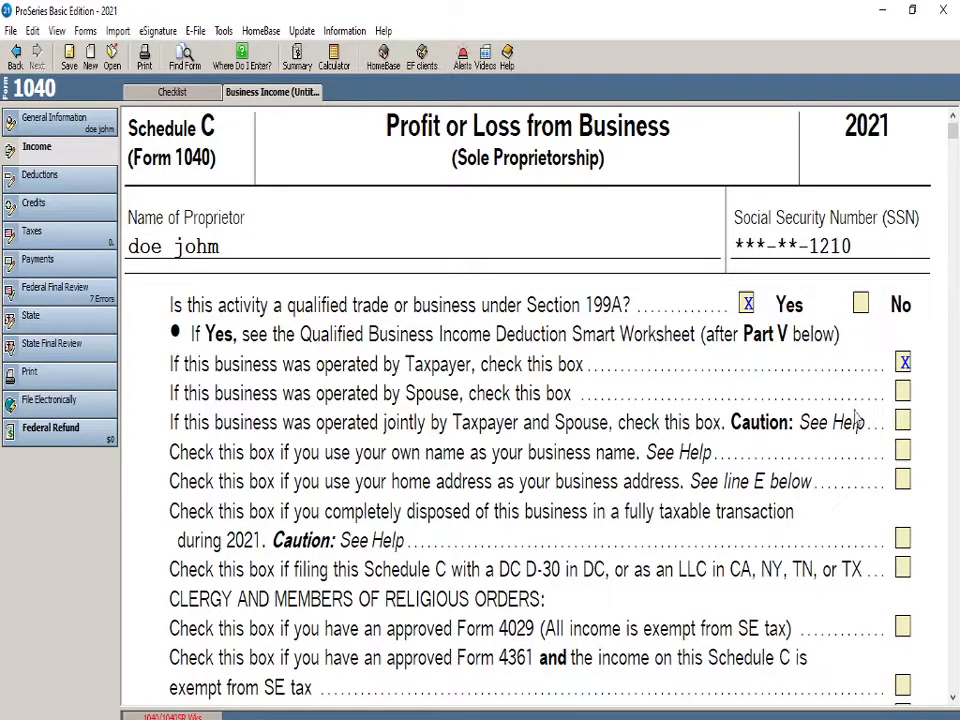
scroll(533, 508, "down", 20)
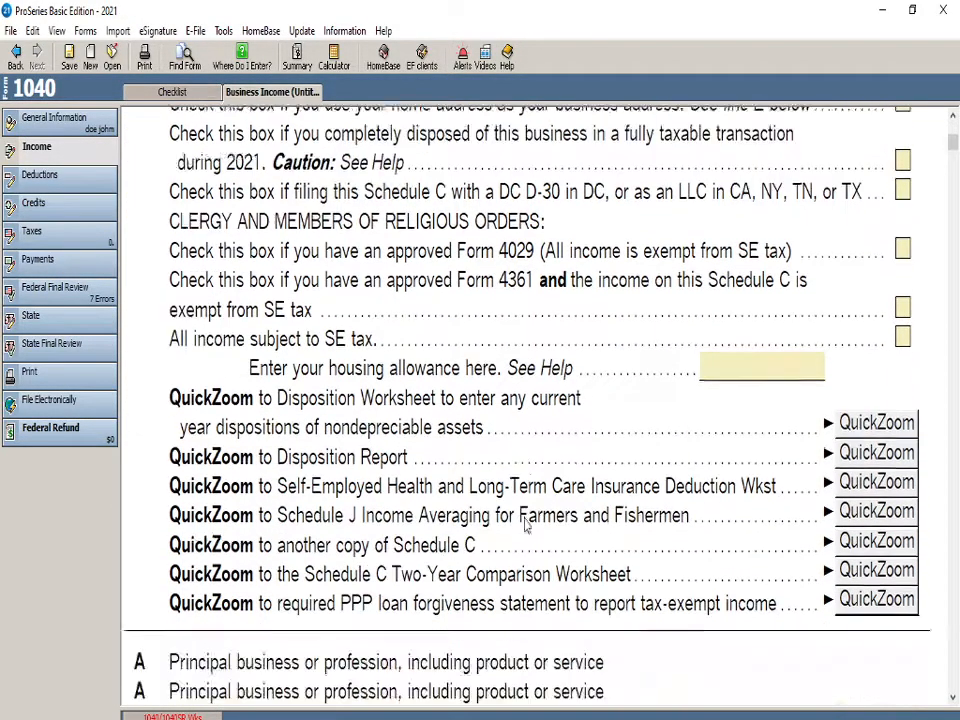
scroll(517, 541, "down", 2)
left_click(403, 431)
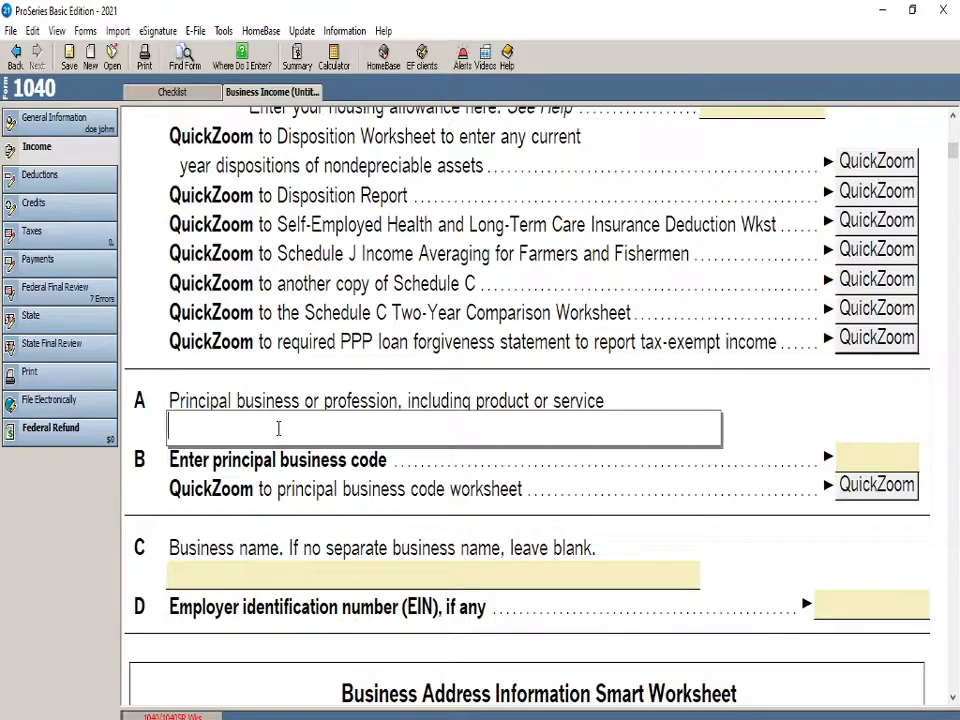
type("OHN ")
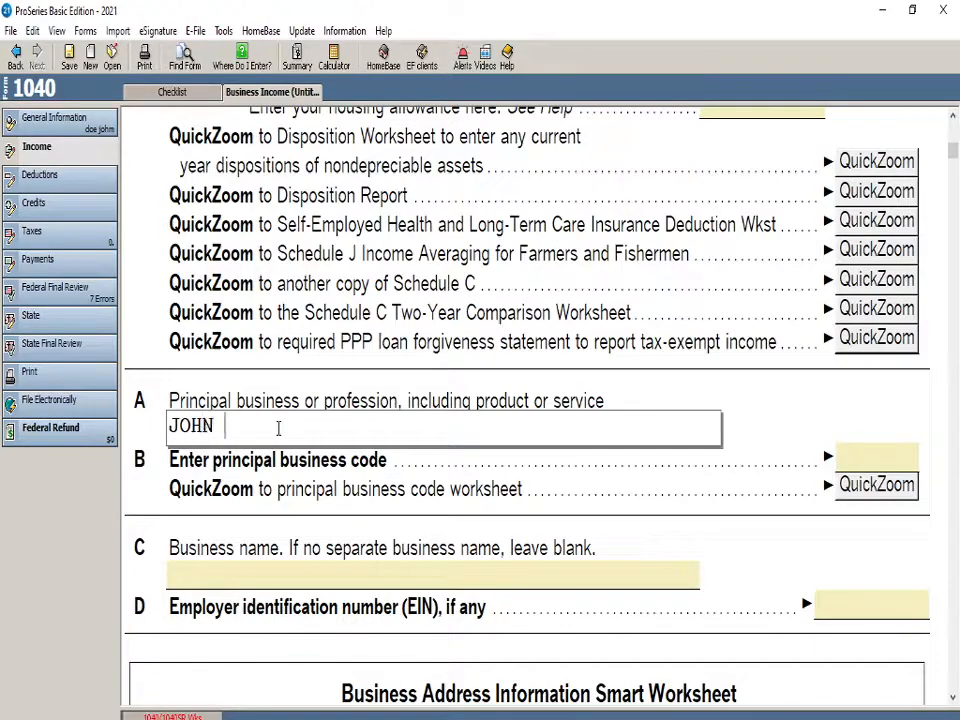
type("GROCERY STOR")
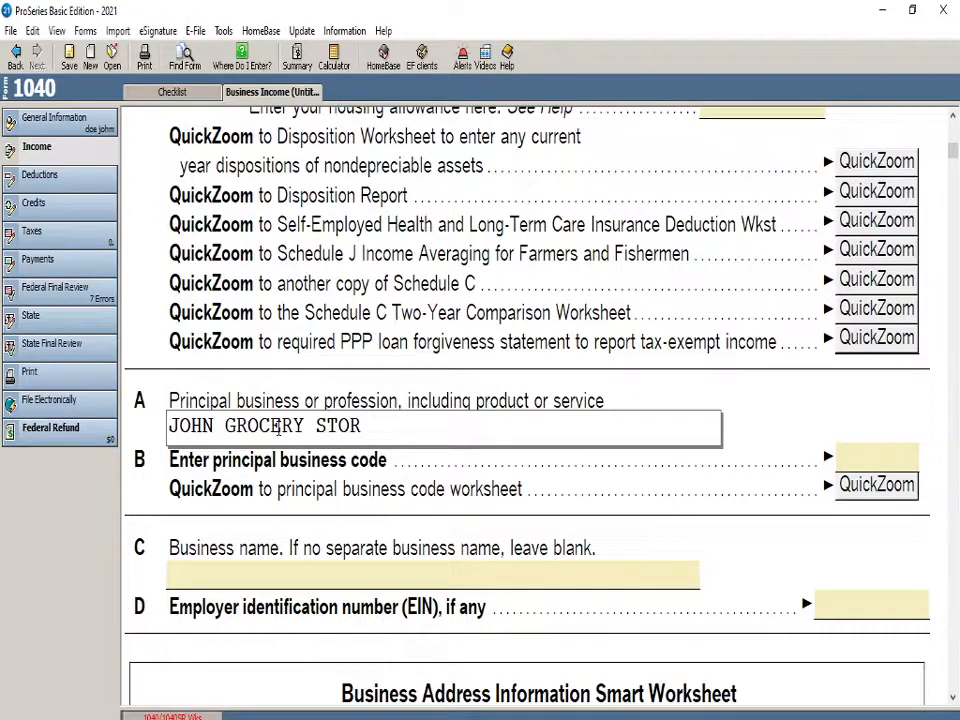
left_click(421, 500)
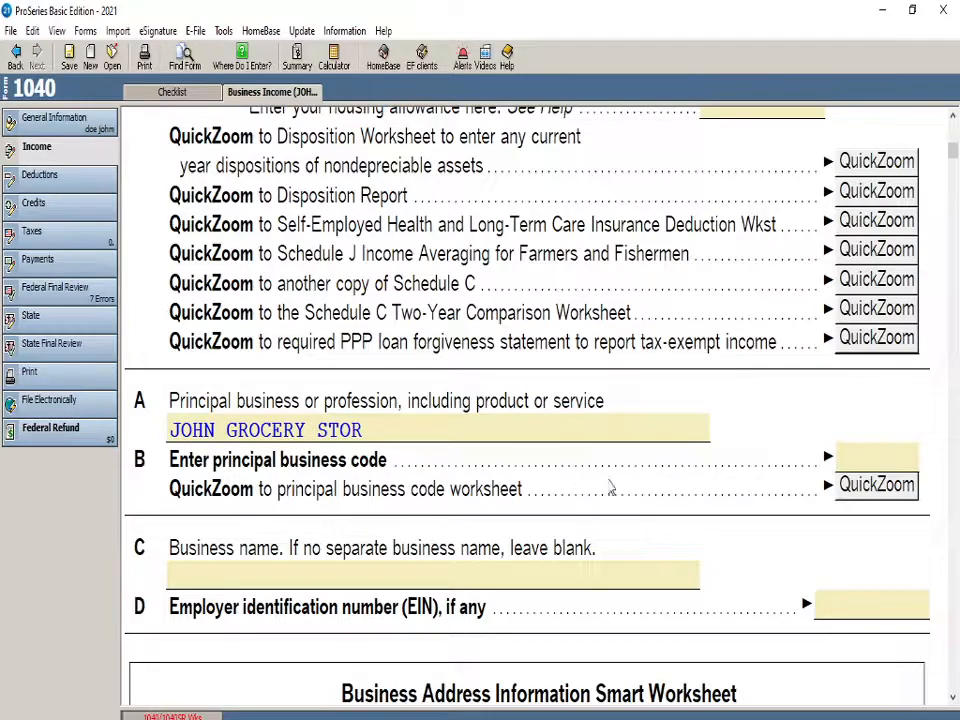
Open the principal business code worksheet for line B and look through its activity categories
left_click(876, 485)
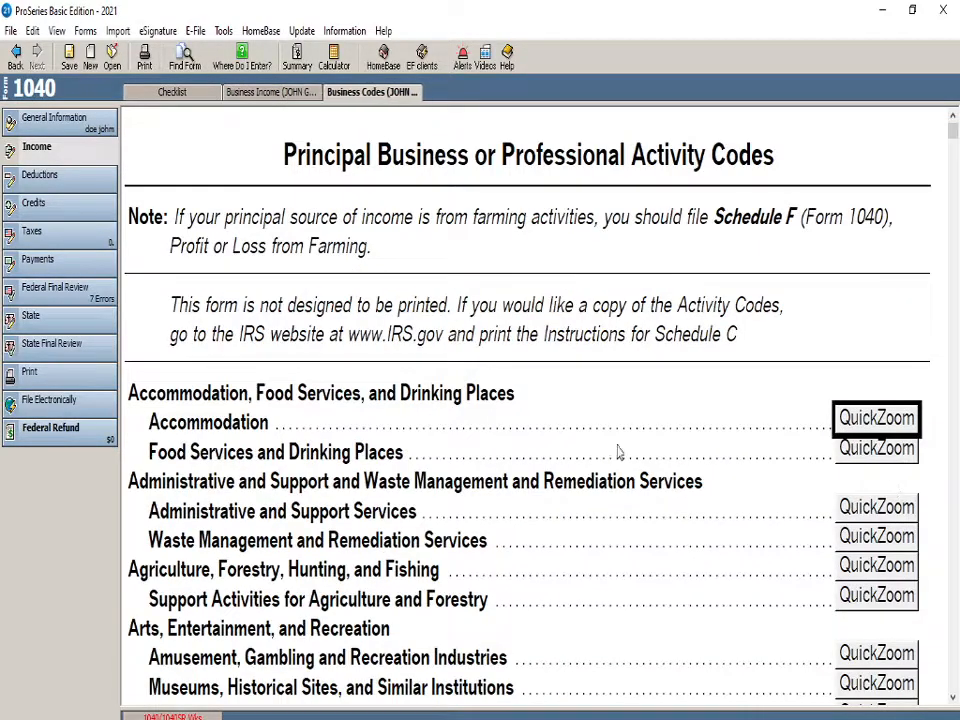
scroll(617, 450, "down", 5)
scroll(600, 482, "down", 4)
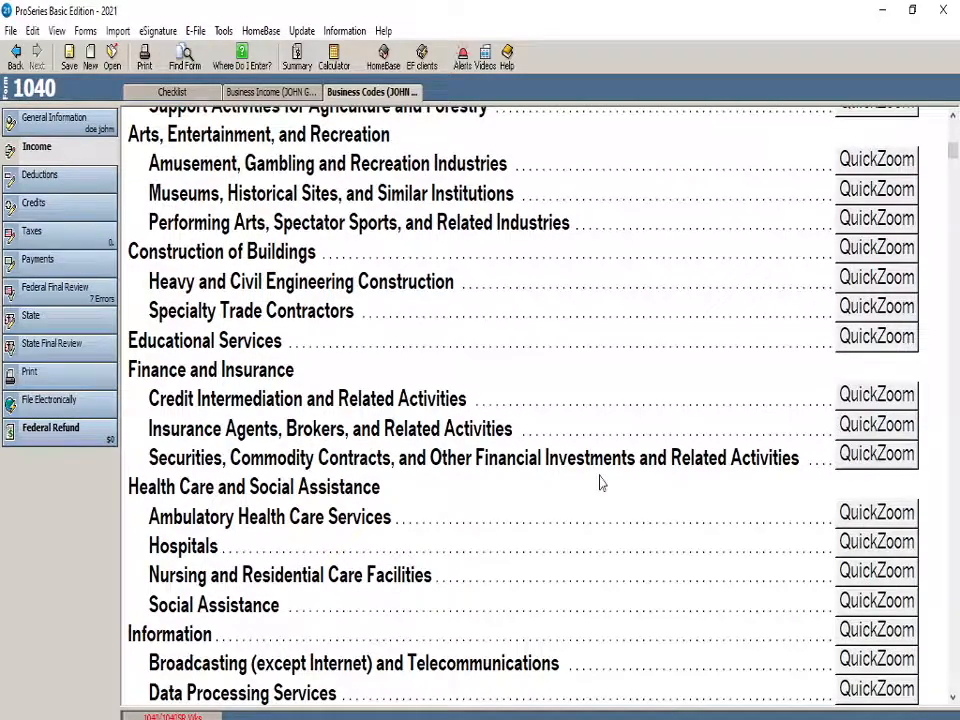
scroll(610, 490, "down", 3)
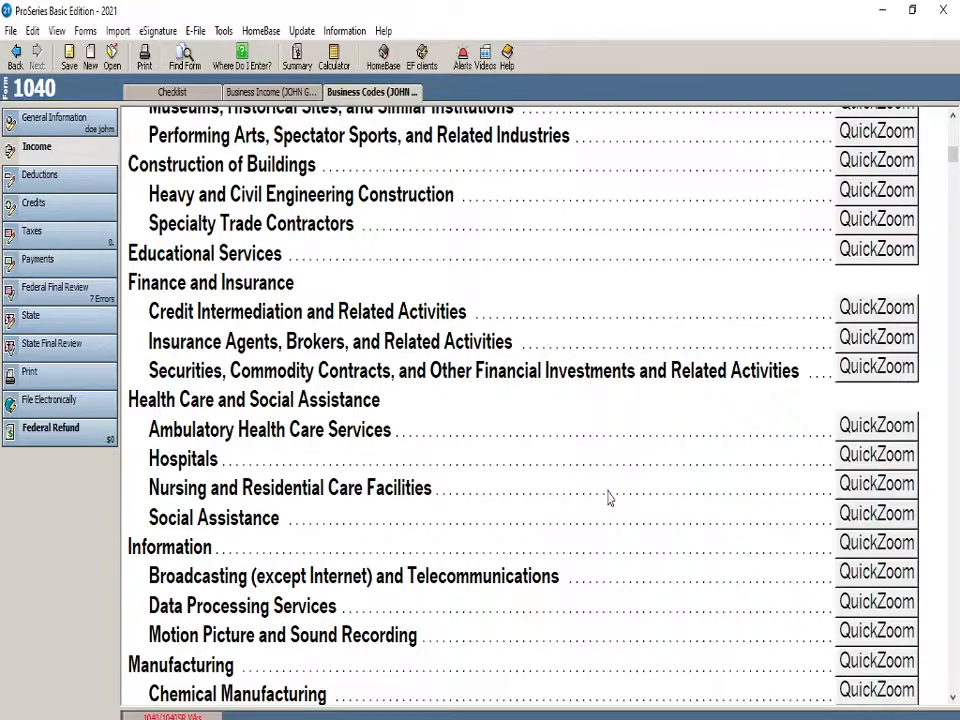
left_click(255, 92)
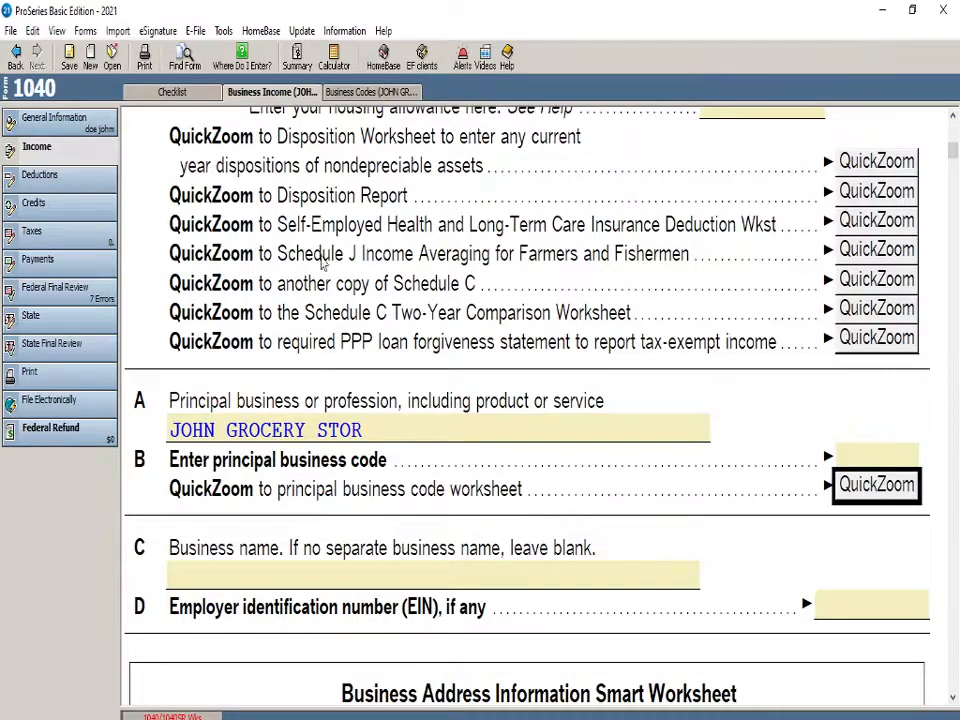
left_click(363, 93)
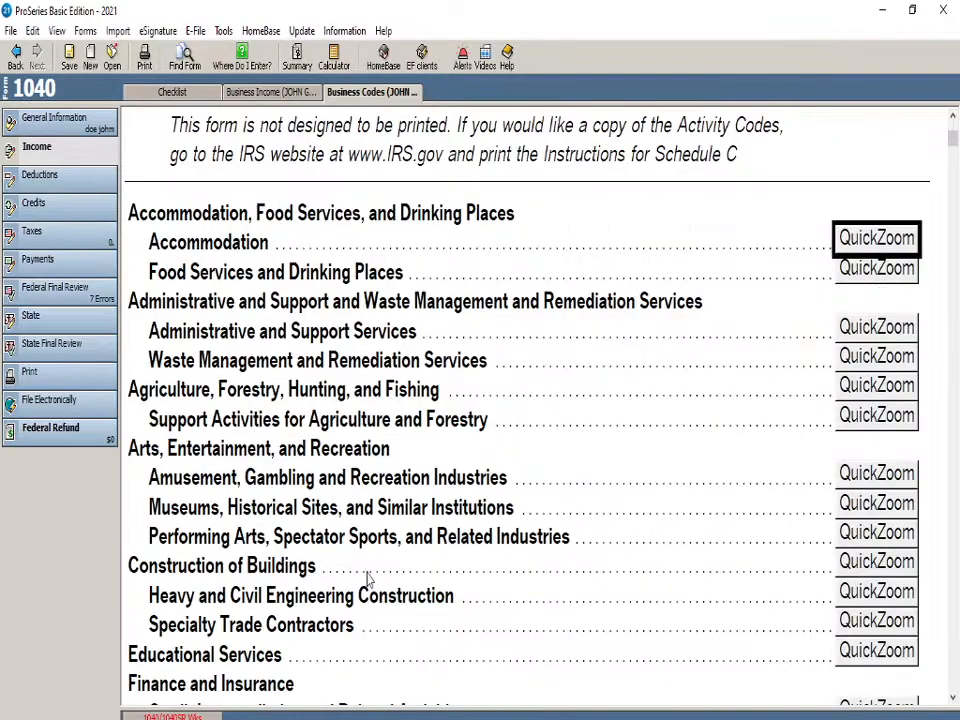
Select code 445100 for grocery stores under Retail Trade, Food and Beverage Stores, and return to Schedule C
scroll(366, 573, "down", 1)
scroll(275, 355, "down", 6)
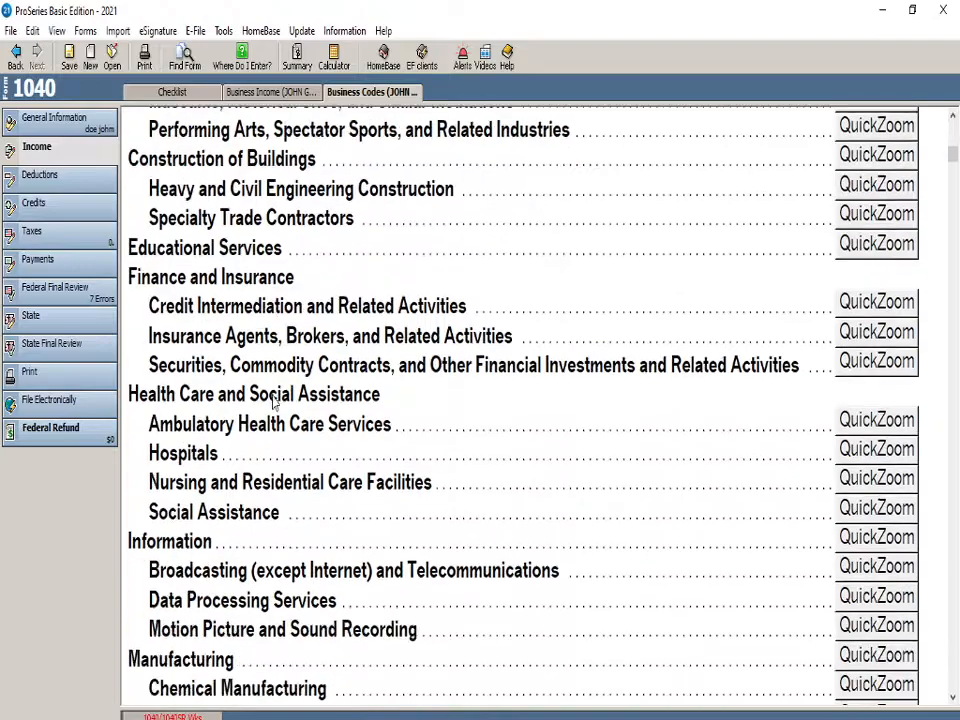
scroll(240, 484, "down", 6)
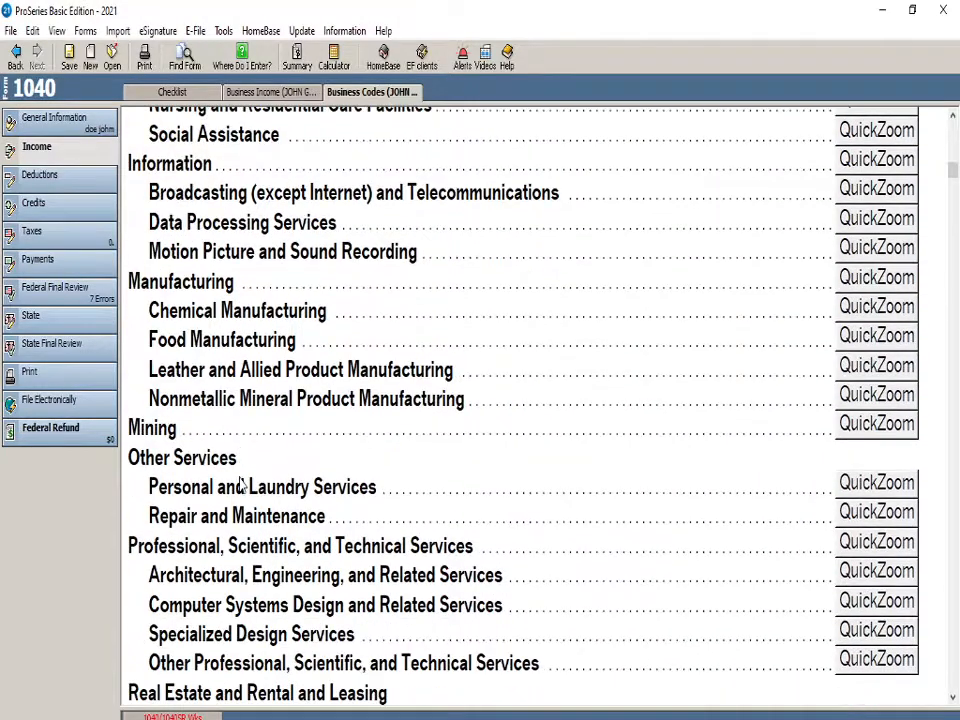
scroll(240, 484, "down", 3)
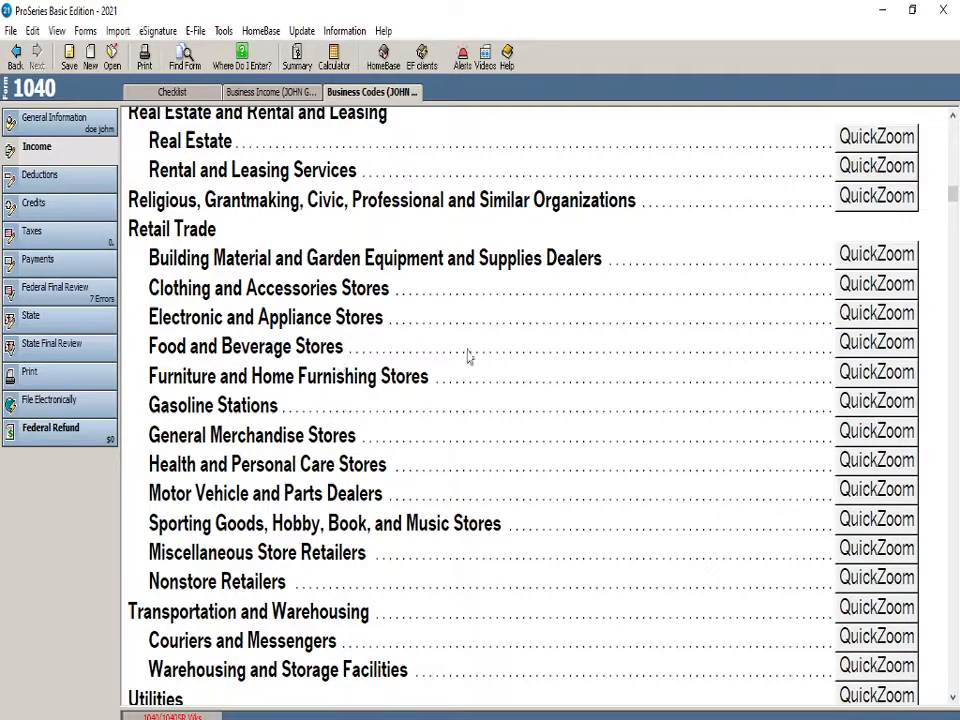
left_click(860, 346)
scroll(189, 544, "down", 2)
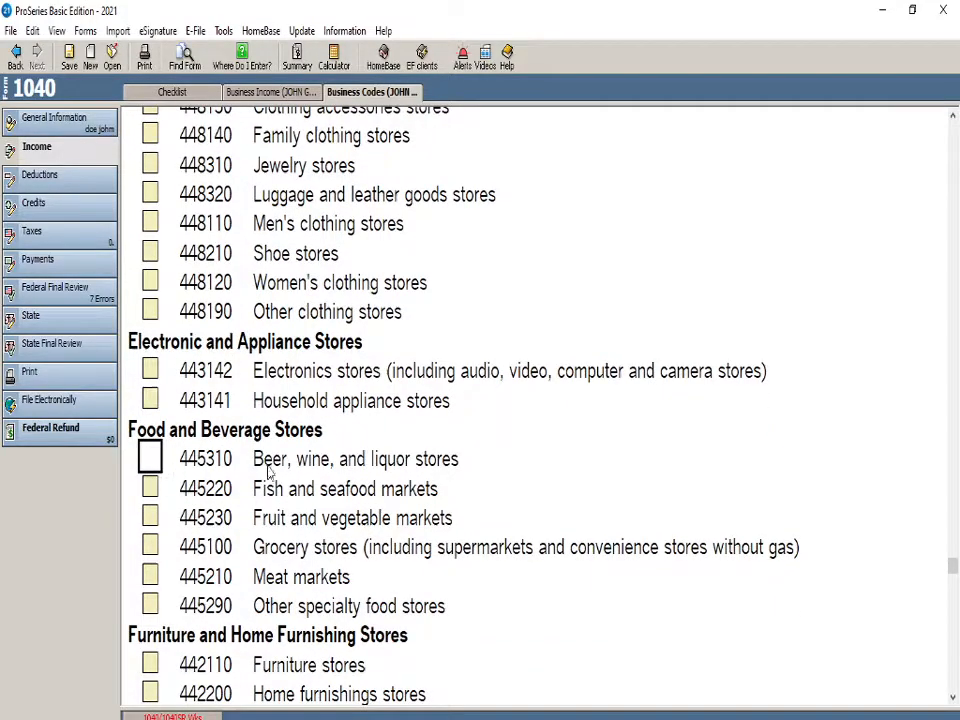
left_click(150, 547)
left_click(294, 94)
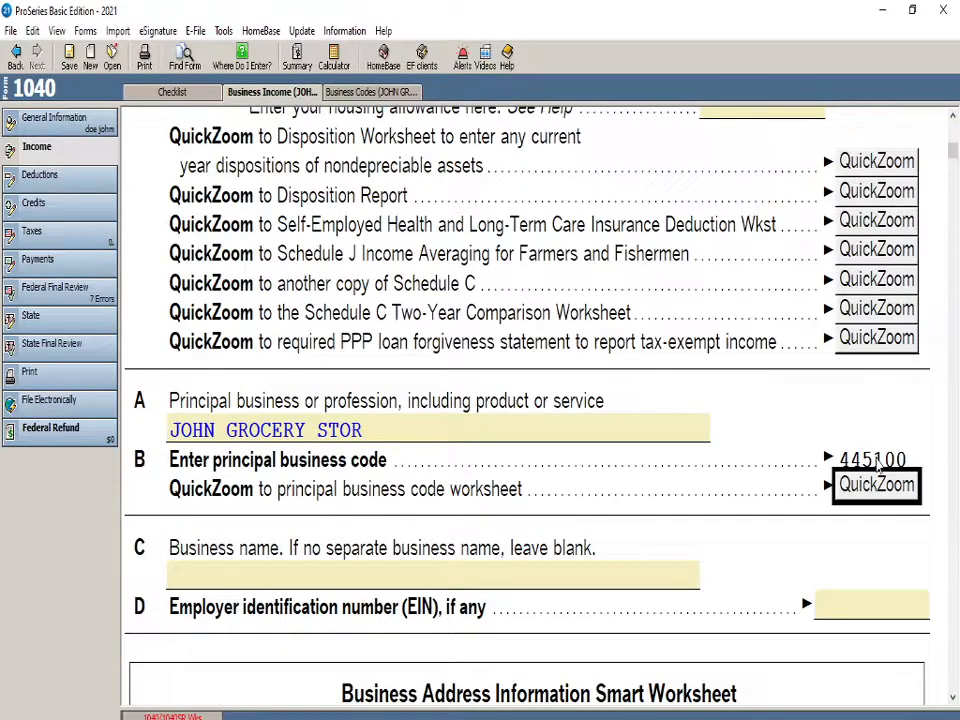
Examine the retail store codes listed after grocery stores in the business code worksheet, and return to Schedule C
left_click(395, 94)
scroll(351, 560, "down", 1)
scroll(347, 585, "down", 4)
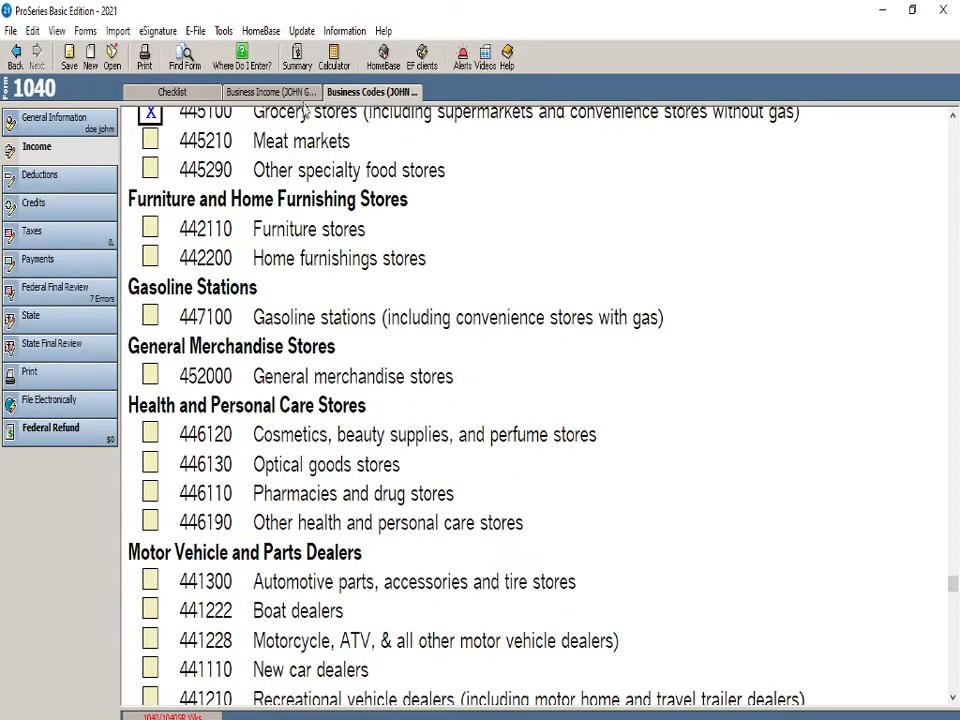
left_click(300, 93)
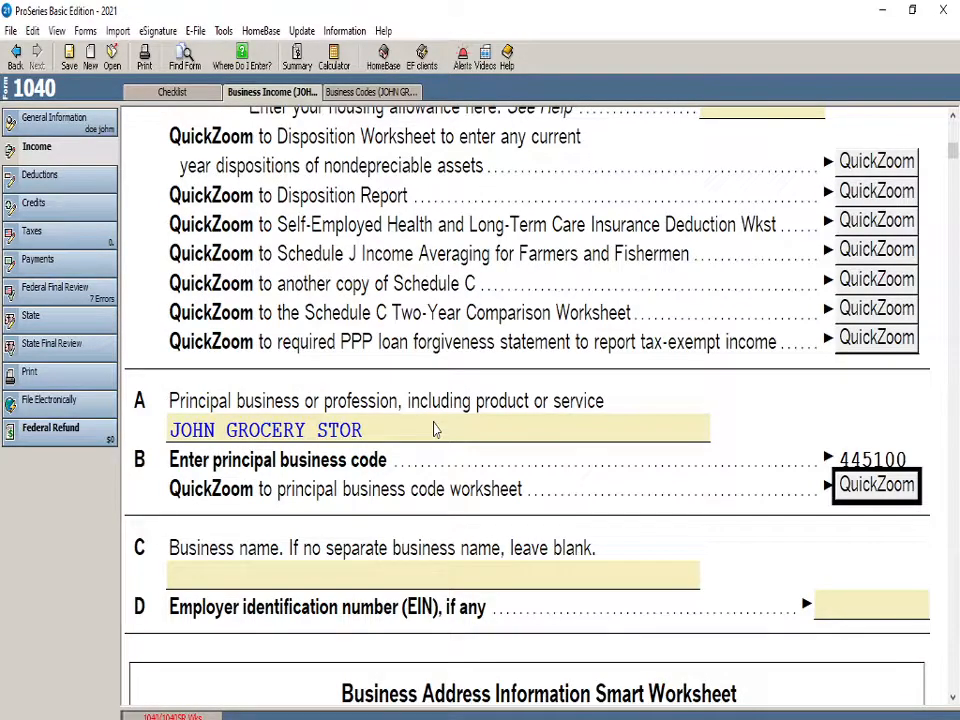
Replace the principal business or profession on line A with GROCERY STORE
left_click(426, 491)
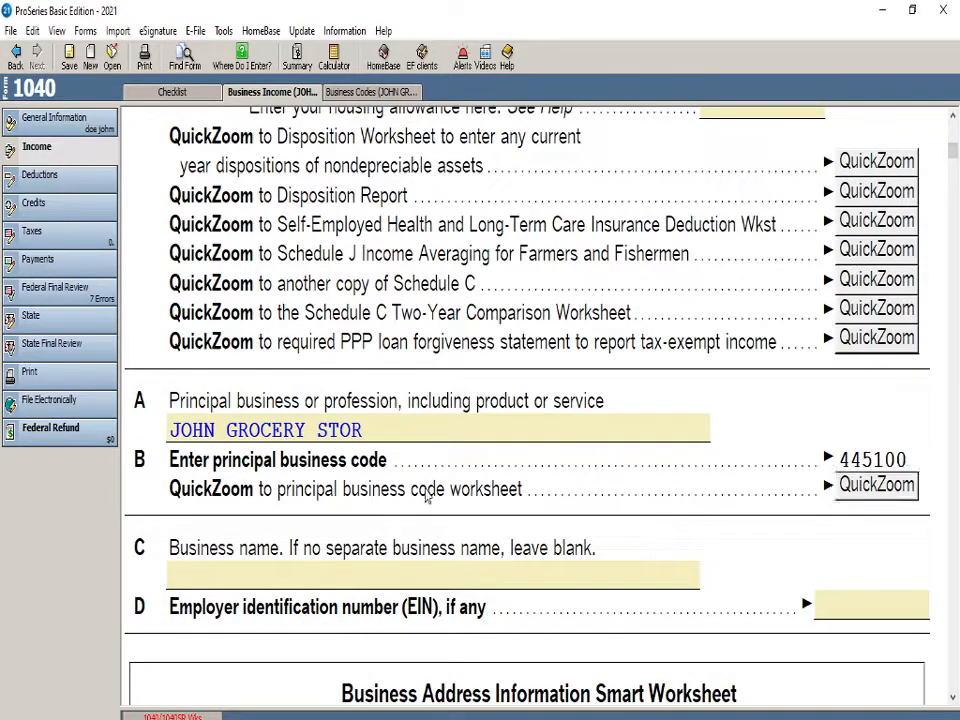
scroll(415, 508, "down", 1)
left_click(285, 522)
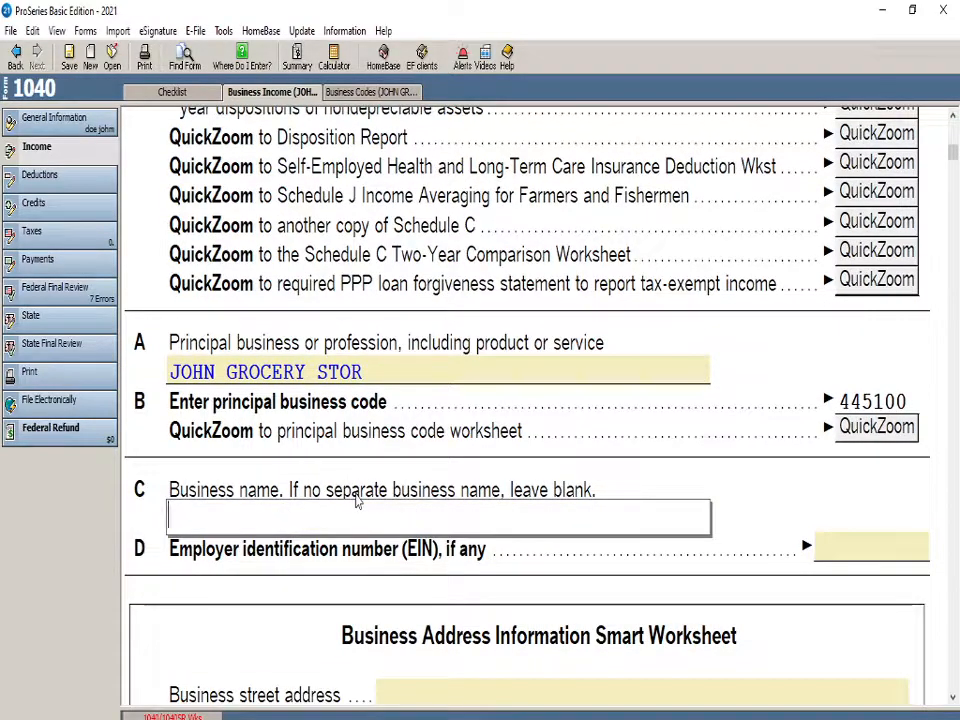
scroll(340, 493, "down", 1)
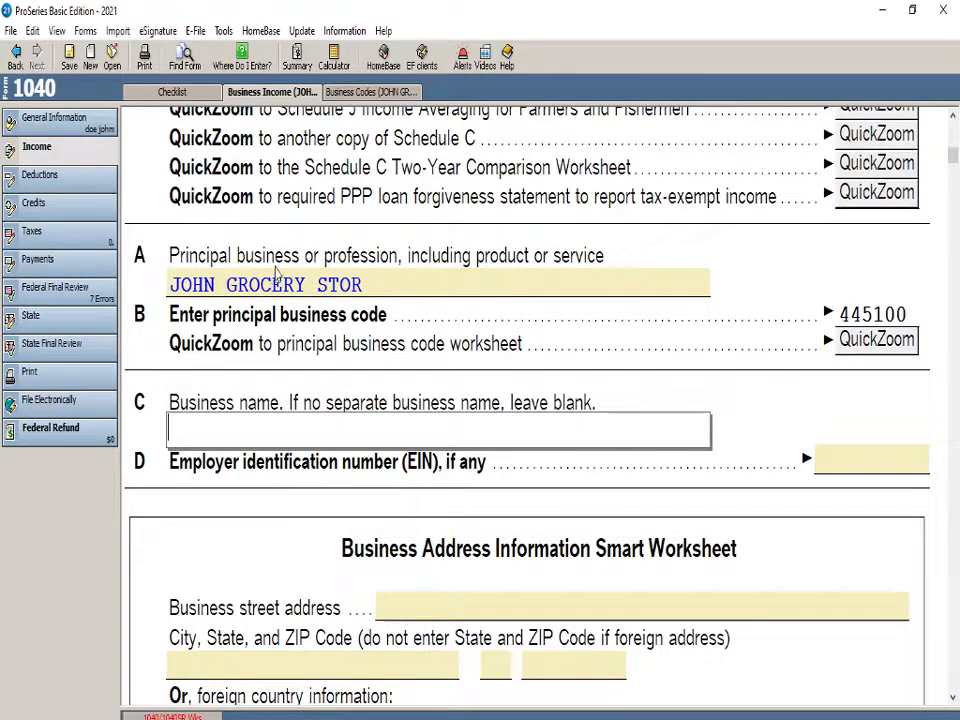
left_click(342, 290)
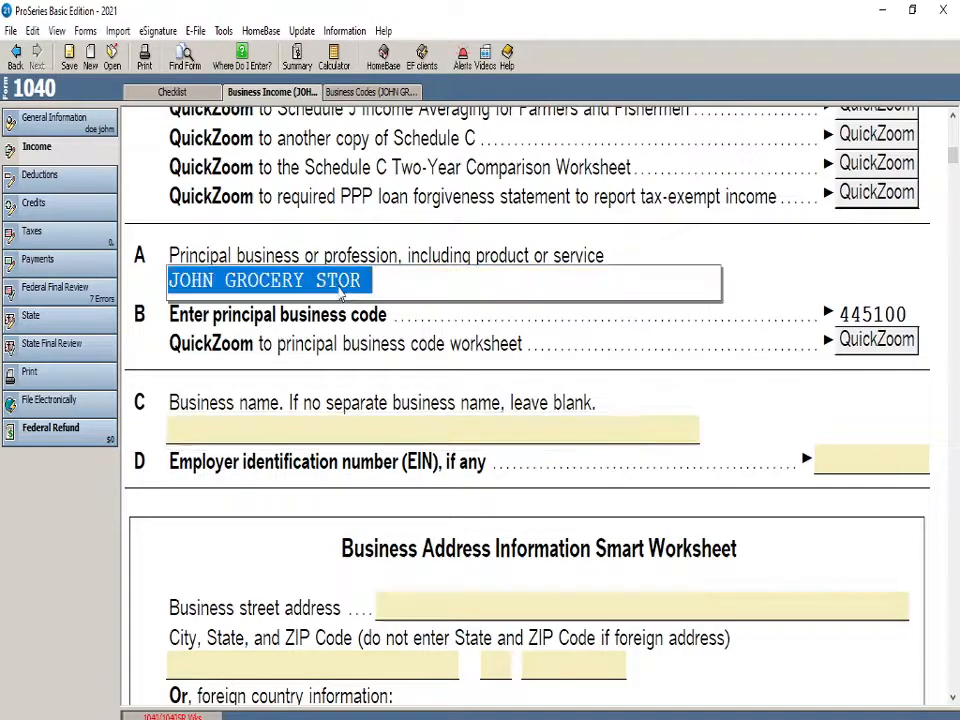
type("GRO")
type("VER")
key("BackSpace")
key("BackSpace")
type("ERY STORE")
Enter JOHN GROCERY STORE as the business name on line C
left_click(290, 432)
type("JOHN GROCERY STORE")
left_click(314, 351)
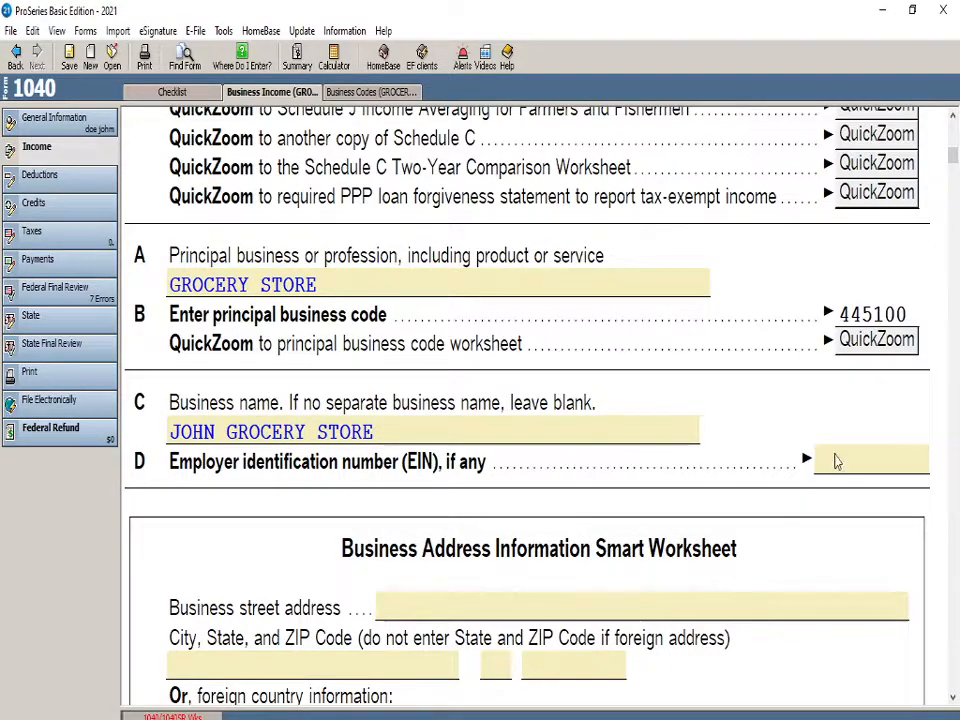
Examine the employer identification number line and the Business Address Information Smart Worksheet without filling them in
left_click(837, 457)
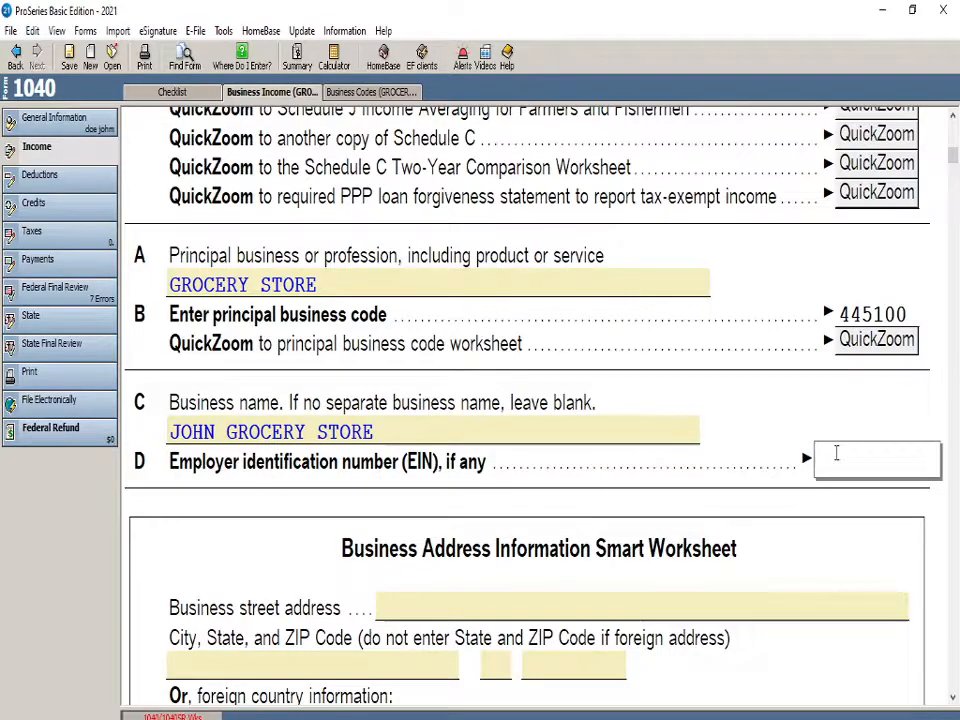
left_click(733, 490)
scroll(535, 535, "down", 3)
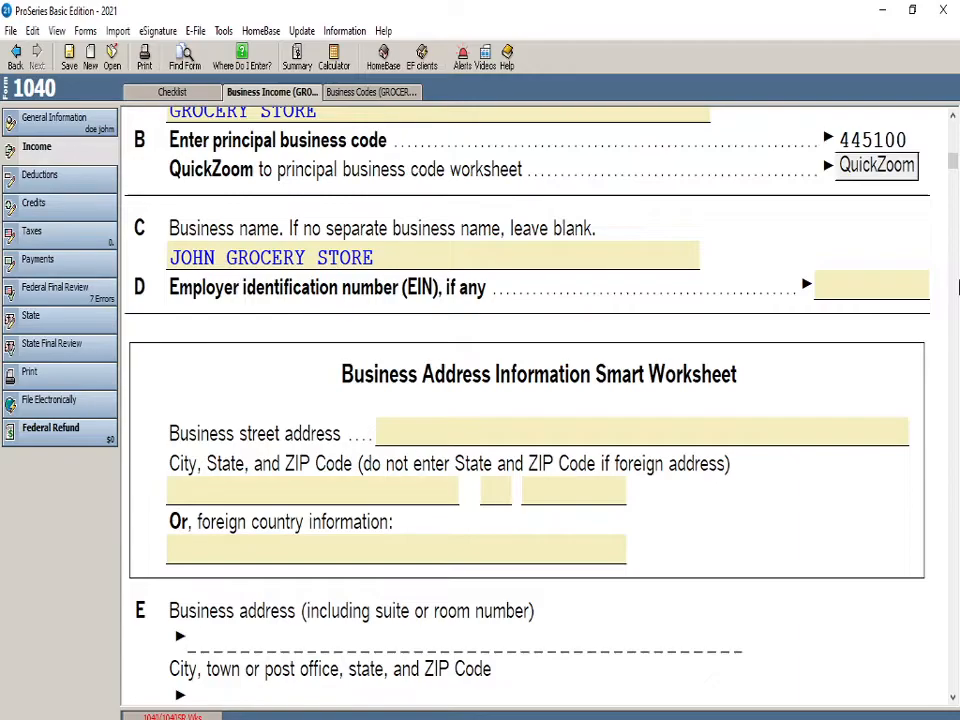
scroll(531, 521, "up", 4)
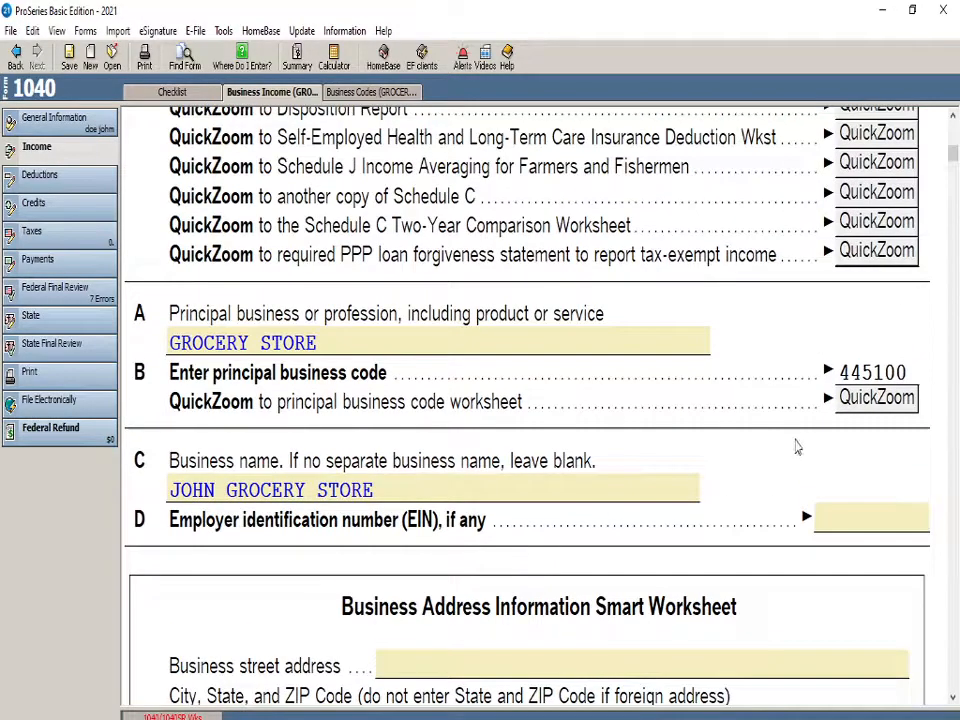
scroll(540, 540, "down", 3)
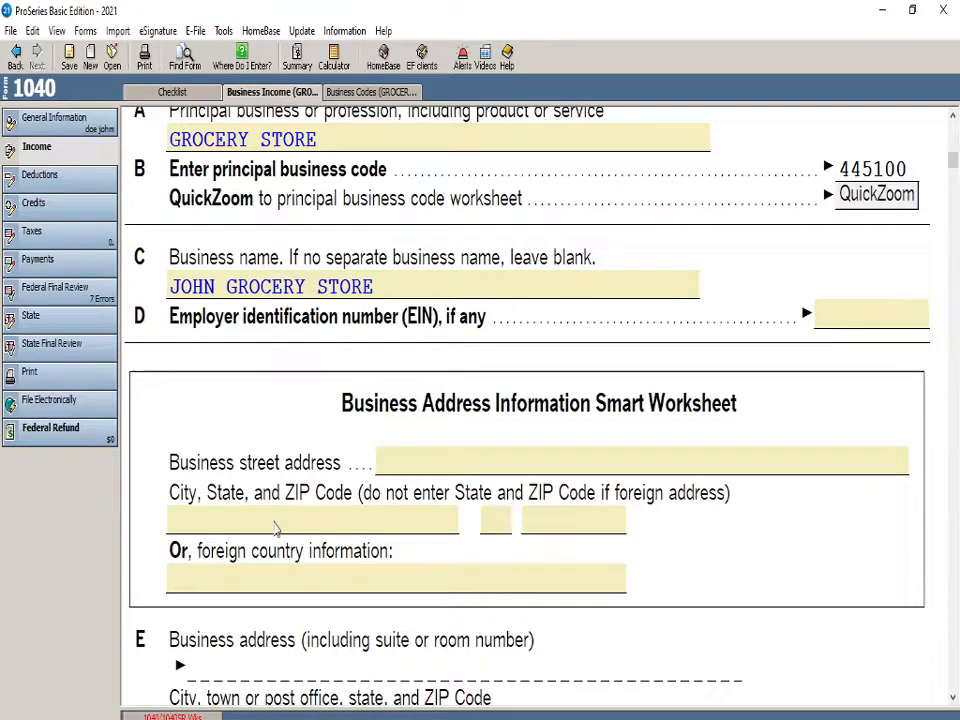
scroll(300, 505, "down", 1)
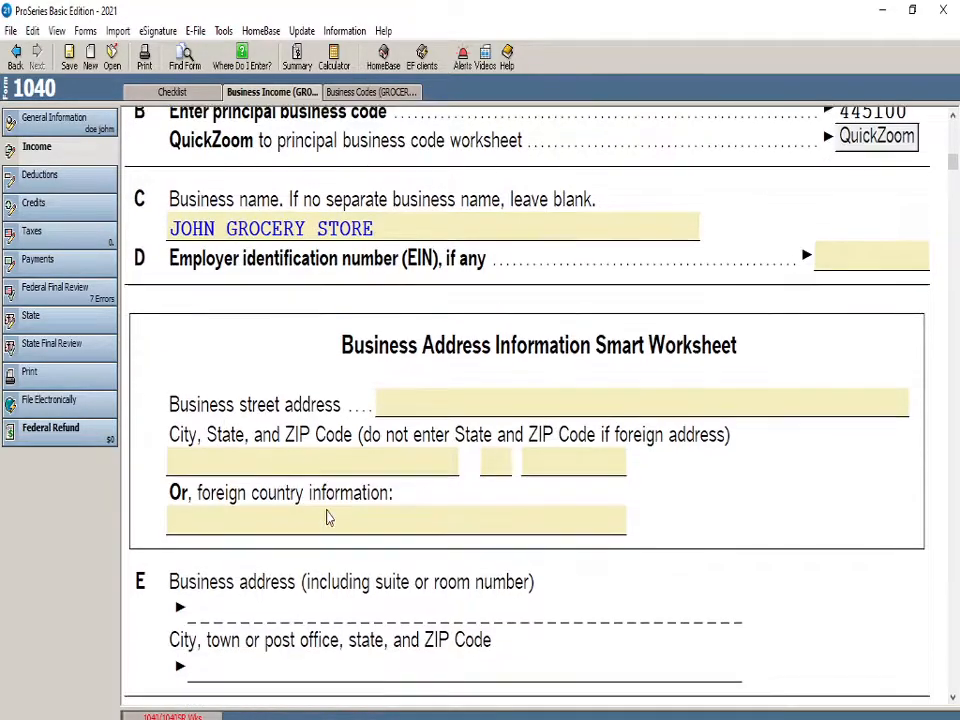
Set the accounting method on line F to Cash and answer Yes to material participation on line G
scroll(411, 594, "down", 4)
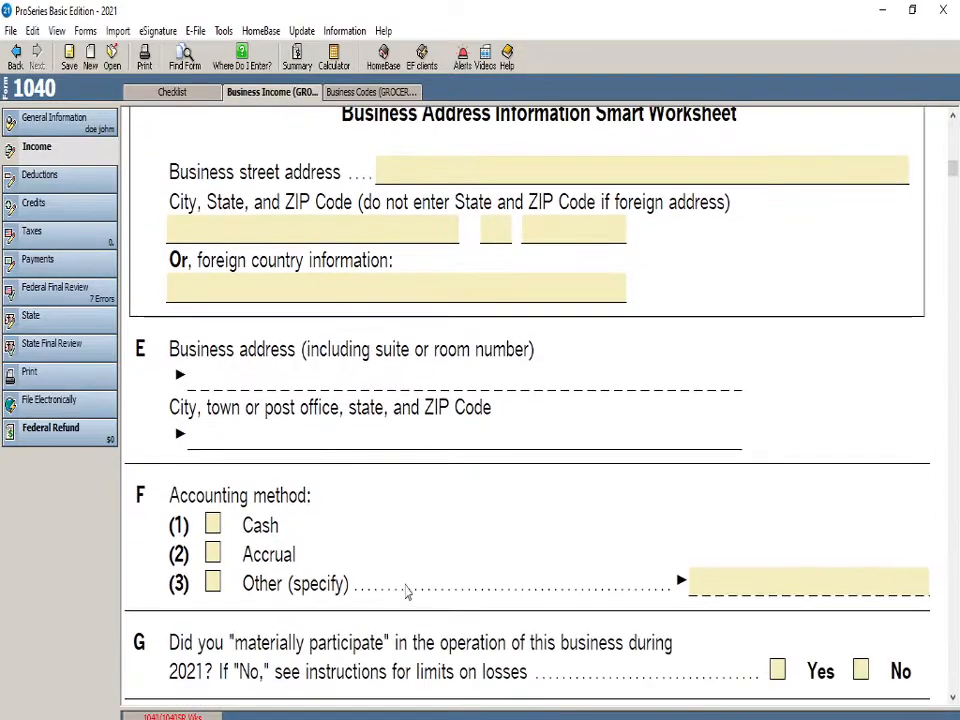
left_click(212, 524)
scroll(388, 540, "down", 3)
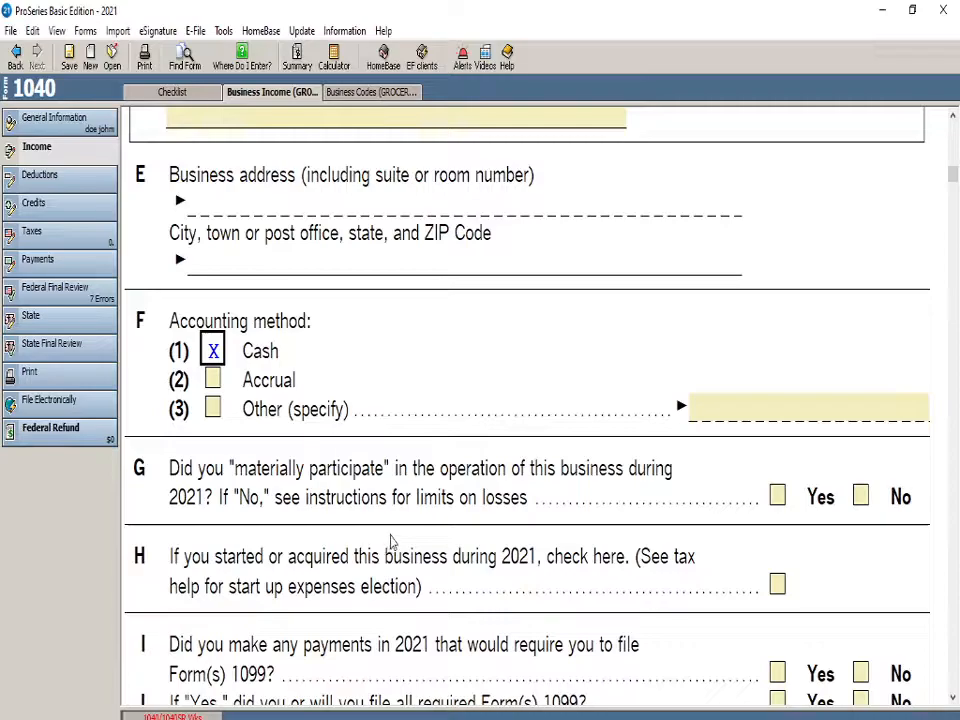
scroll(440, 430, "down", 1)
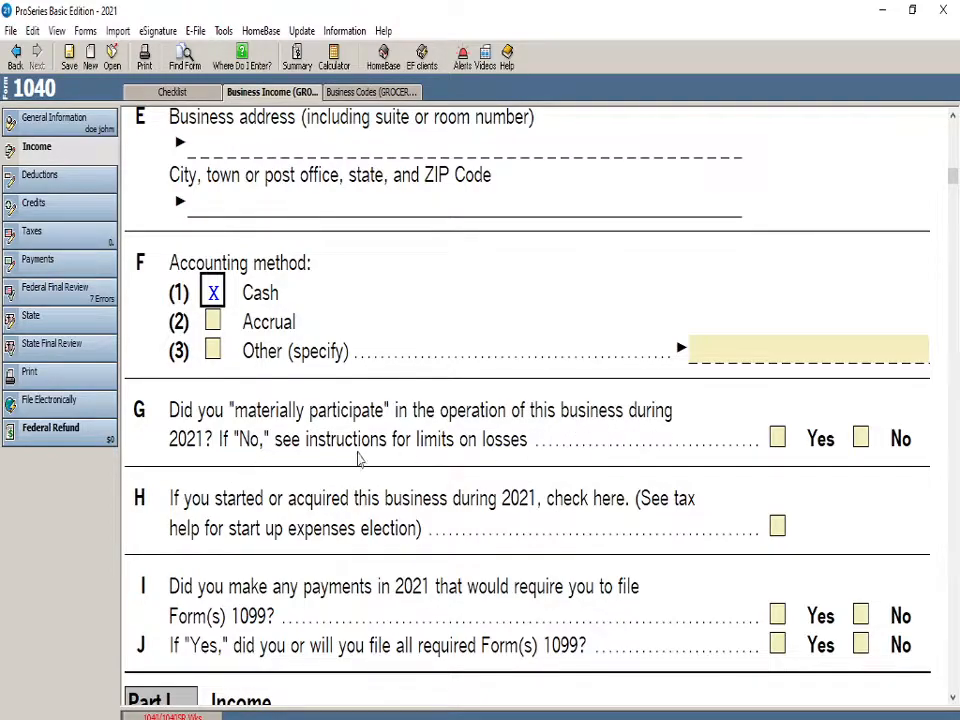
left_click(777, 437)
Answer No on line I to having made 2021 payments that require filing Form(s) 1099
scroll(495, 471, "down", 3)
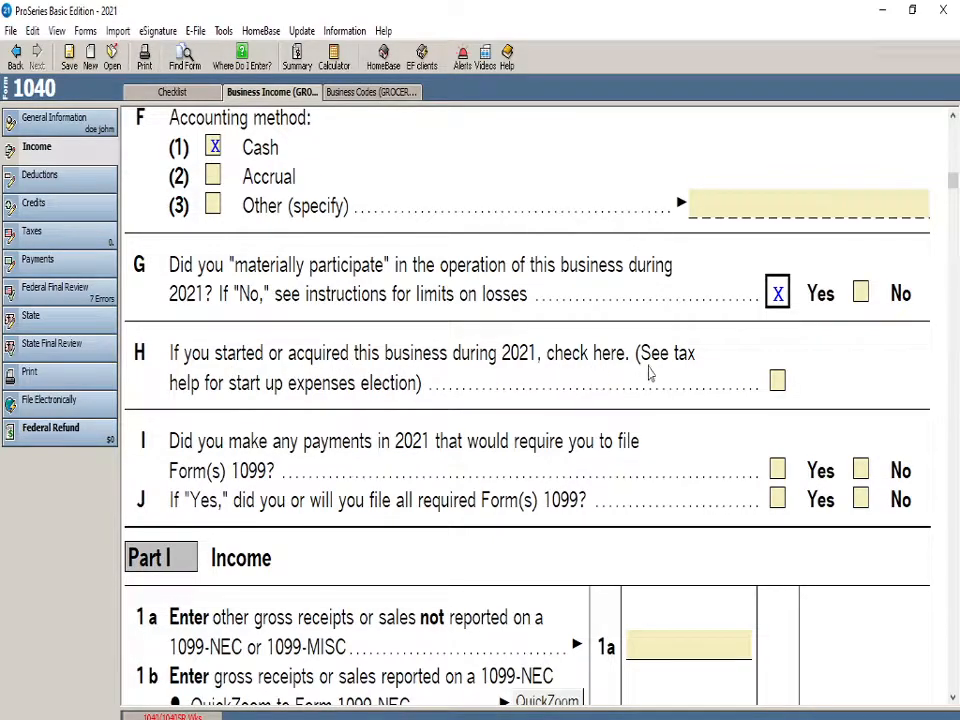
scroll(178, 332, "down", 1)
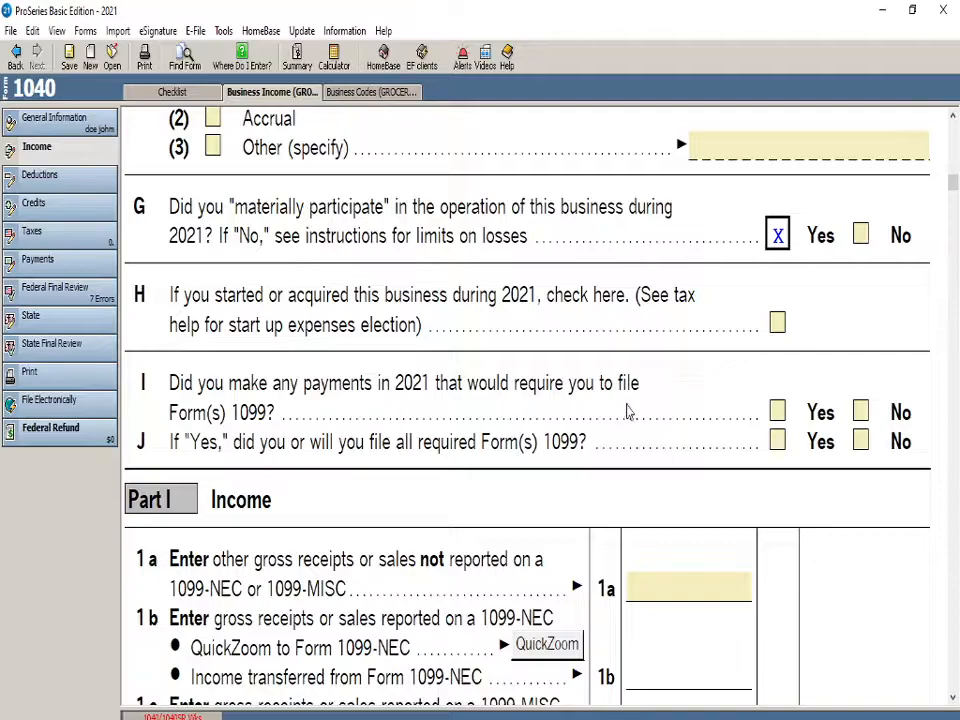
left_click(860, 411)
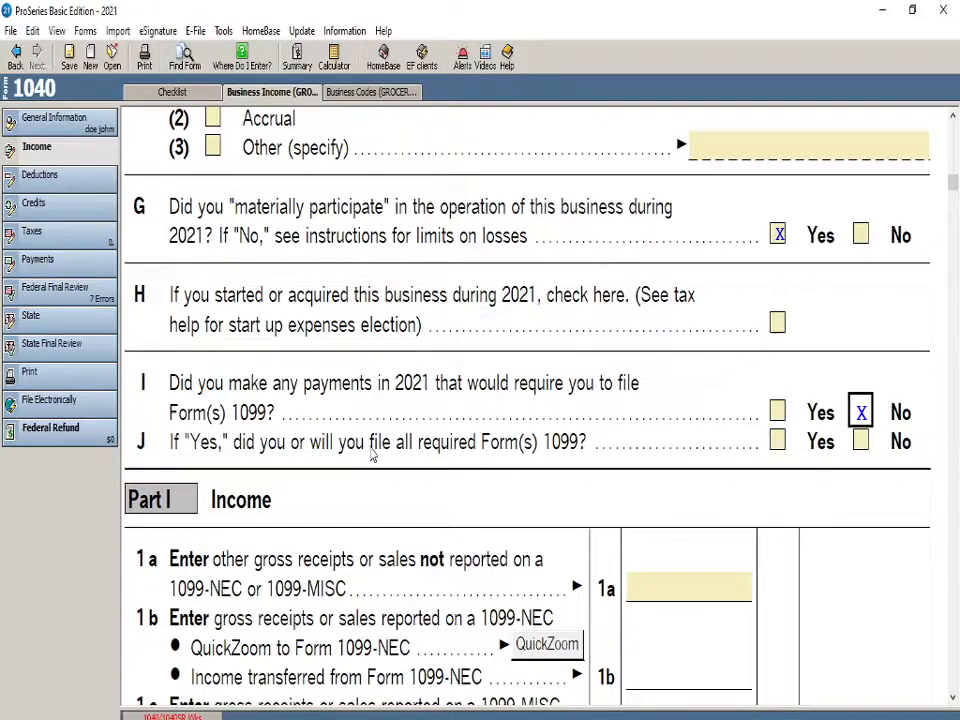
Enter 45000 on line 1a as gross receipts or sales not reported on a 1099-NEC or 1099-MISC
scroll(371, 455, "down", 3)
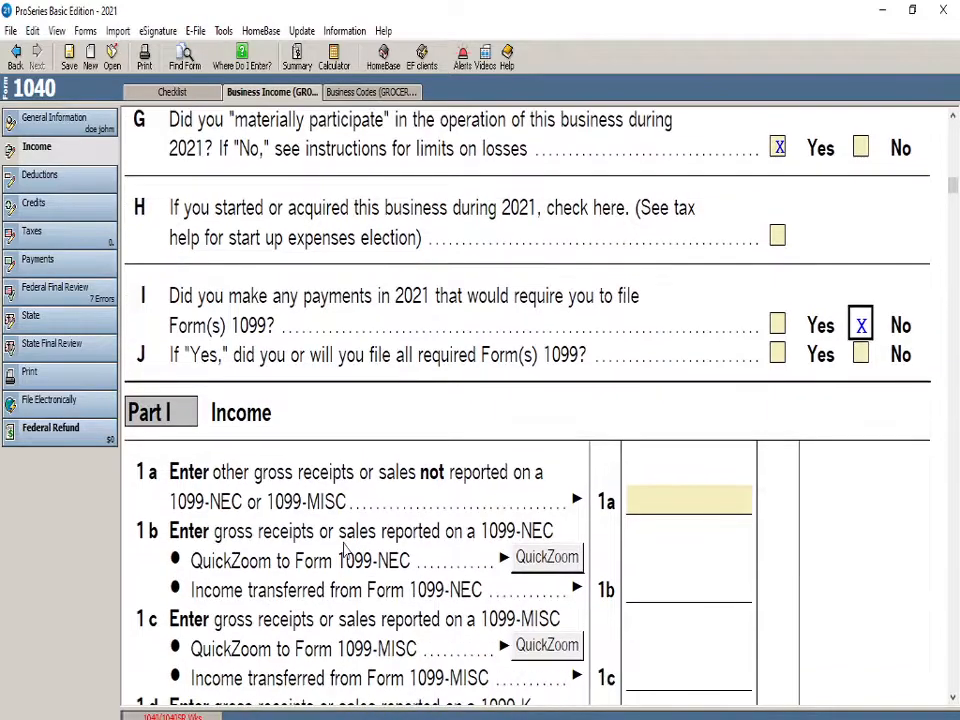
left_click(686, 411)
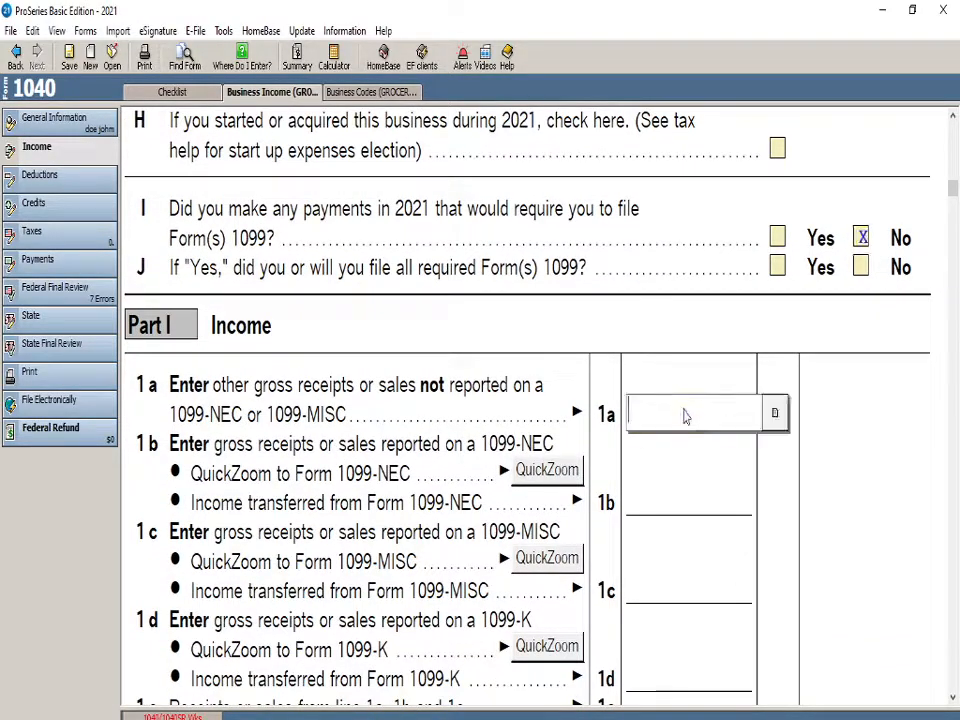
type("4")
type("000")
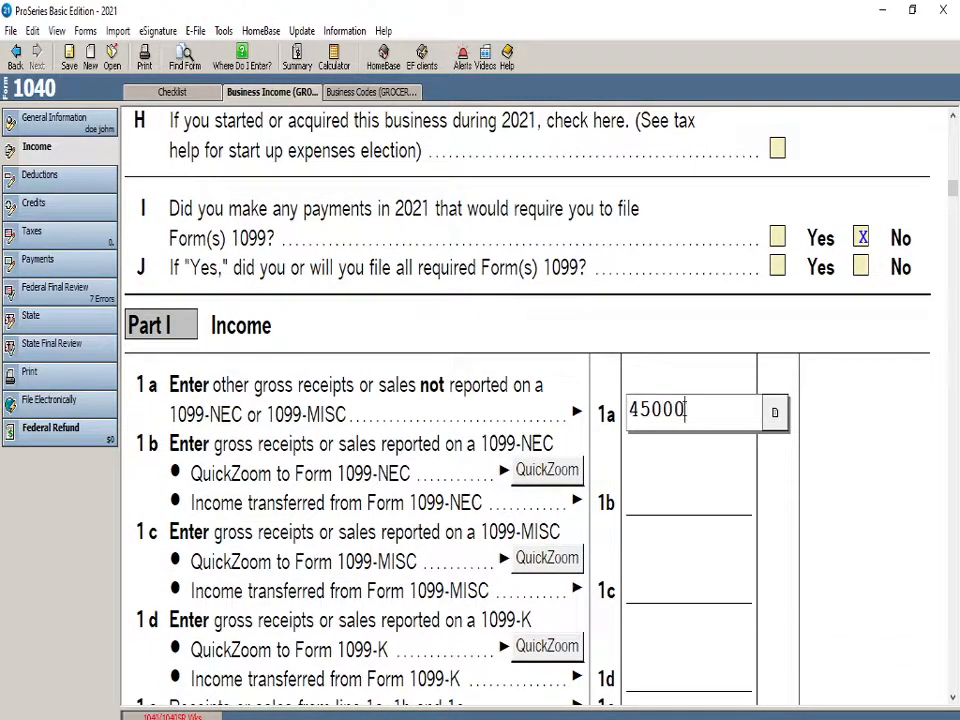
key("Return")
Review the Part I income lines of Schedule C, from gross receipts on line 1a through gross income on line 7
scroll(491, 456, "down", 3)
scroll(489, 458, "down", 10)
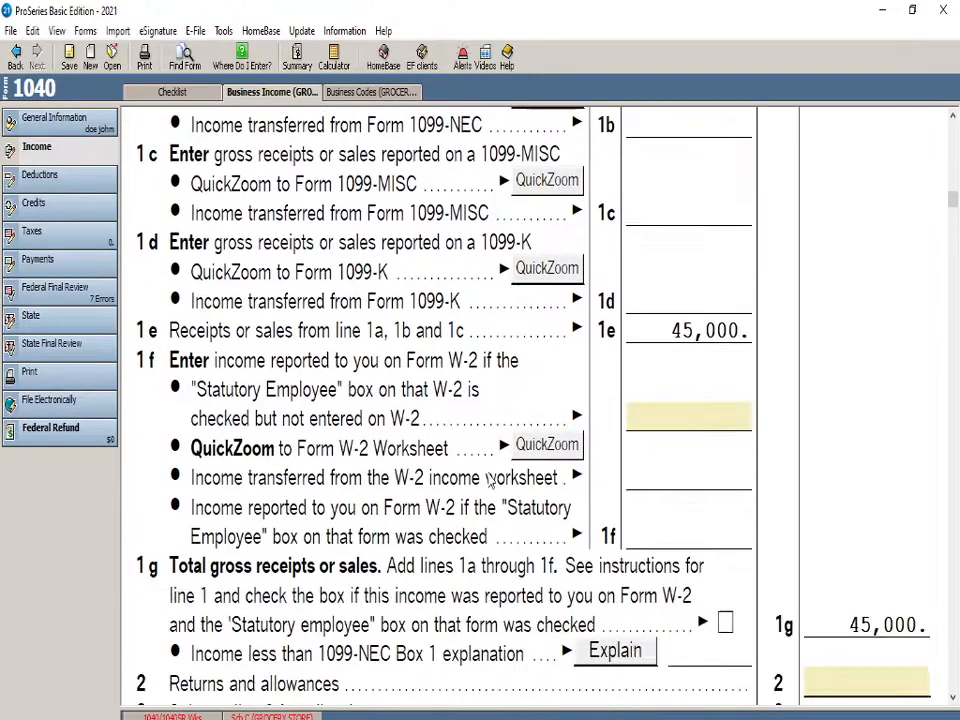
scroll(491, 485, "up", 10)
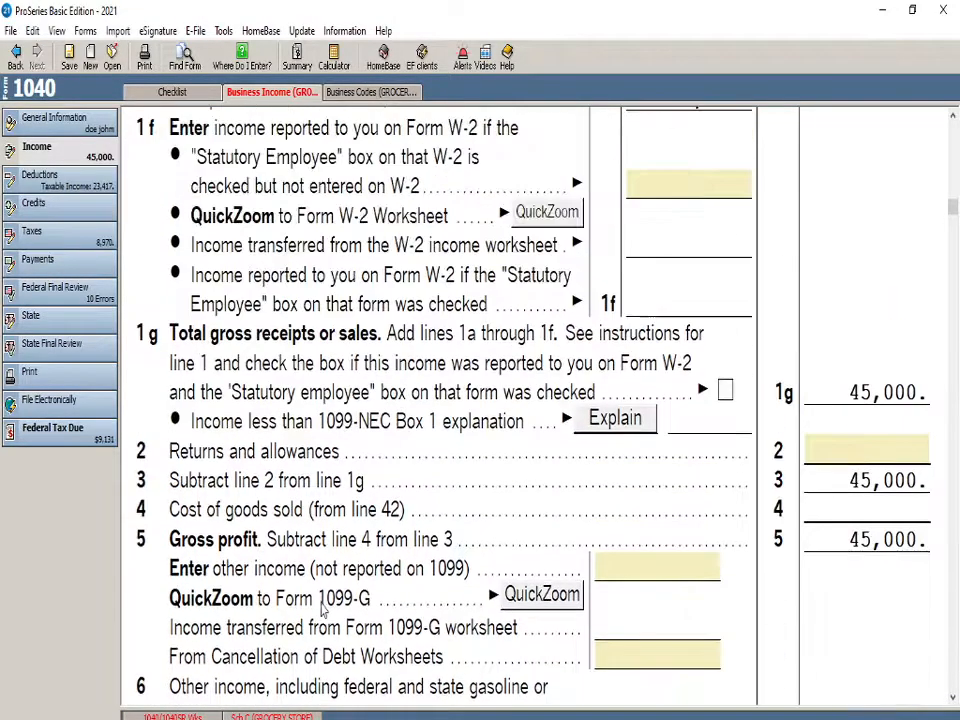
scroll(365, 515, "down", 1)
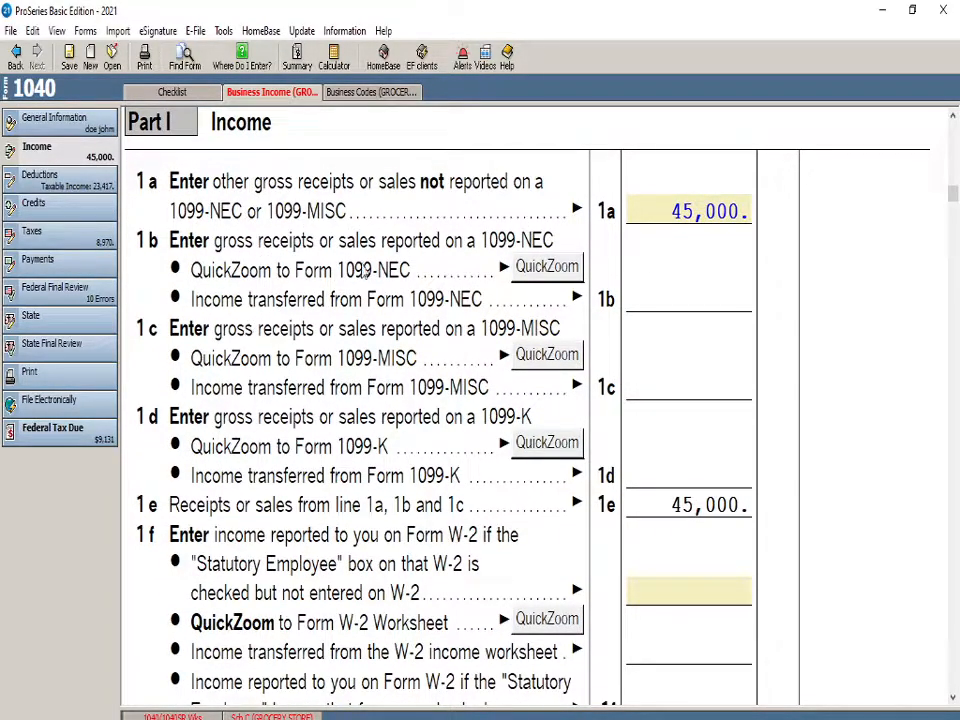
scroll(373, 349, "down", 2)
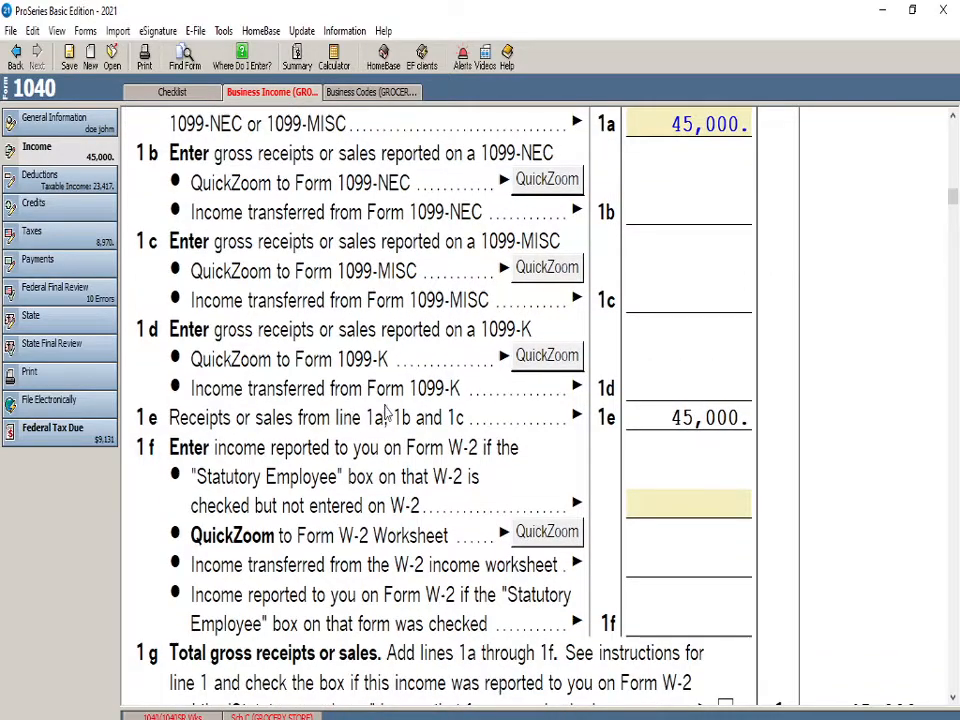
scroll(380, 405, "down", 3)
scroll(385, 413, "down", 6)
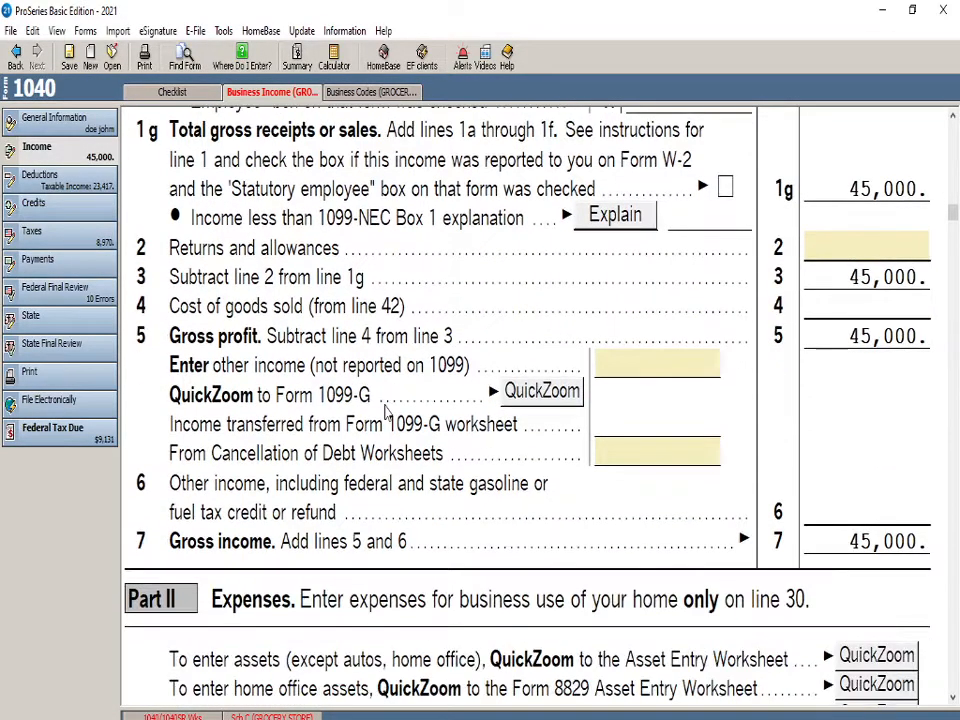
scroll(385, 420, "up", 9)
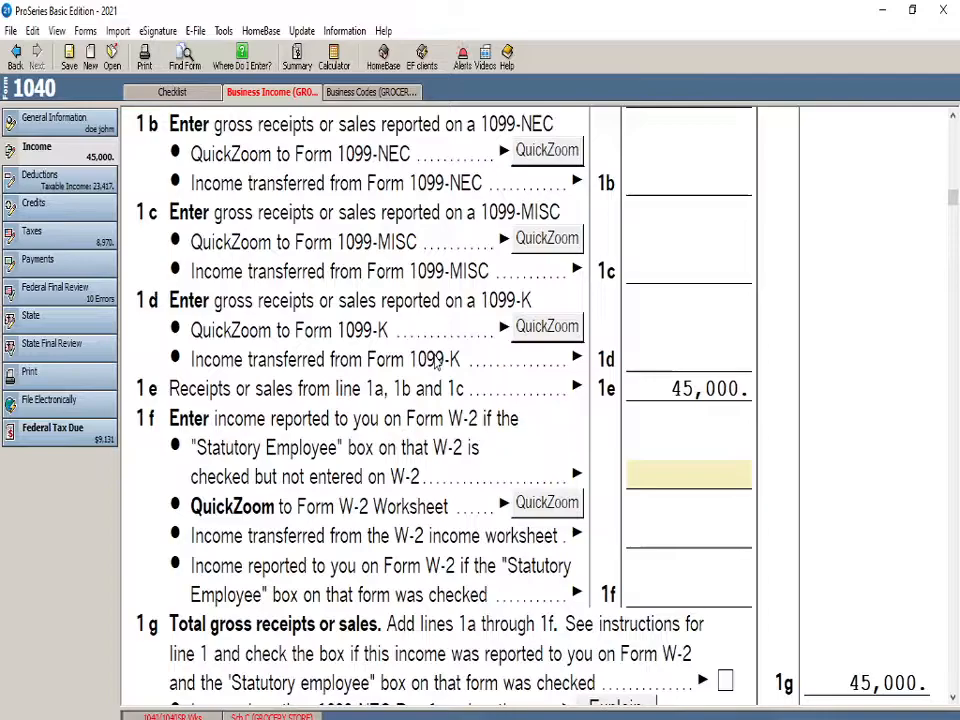
scroll(435, 365, "down", 10)
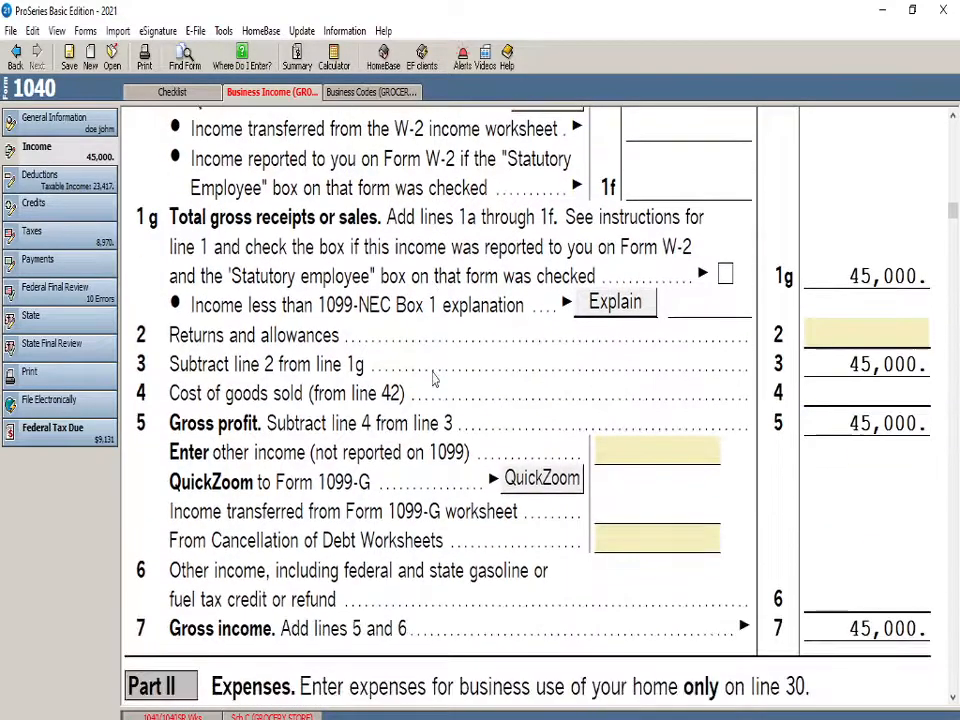
Examine the Part II expense section, from the asset worksheet links and disaster-zone questions down to total expenses on line 28
scroll(435, 455, "down", 10)
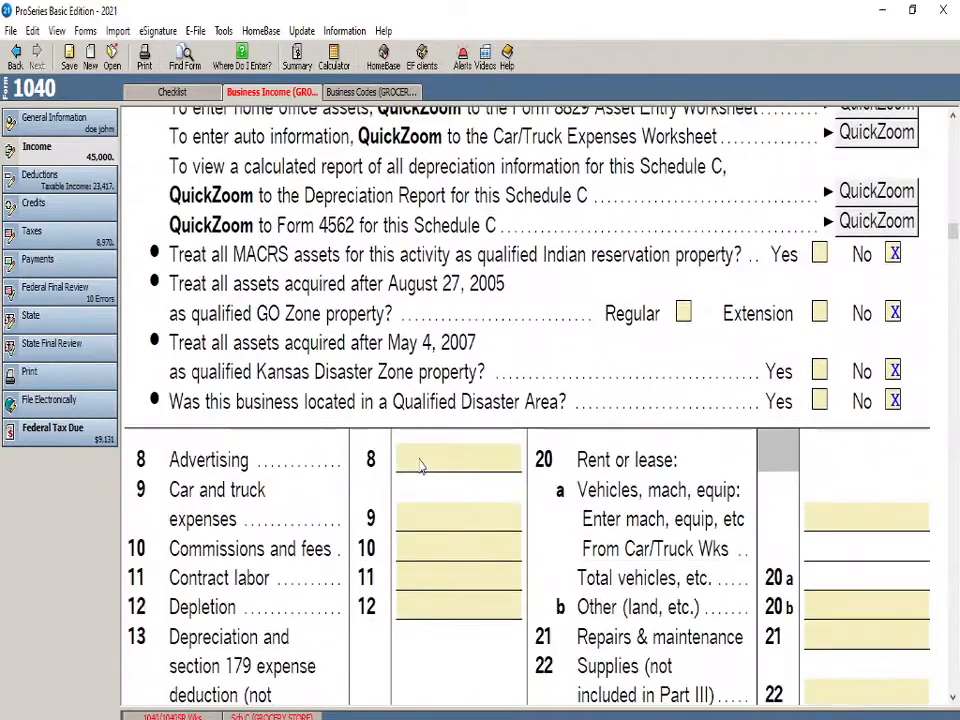
scroll(320, 350, "up", 5)
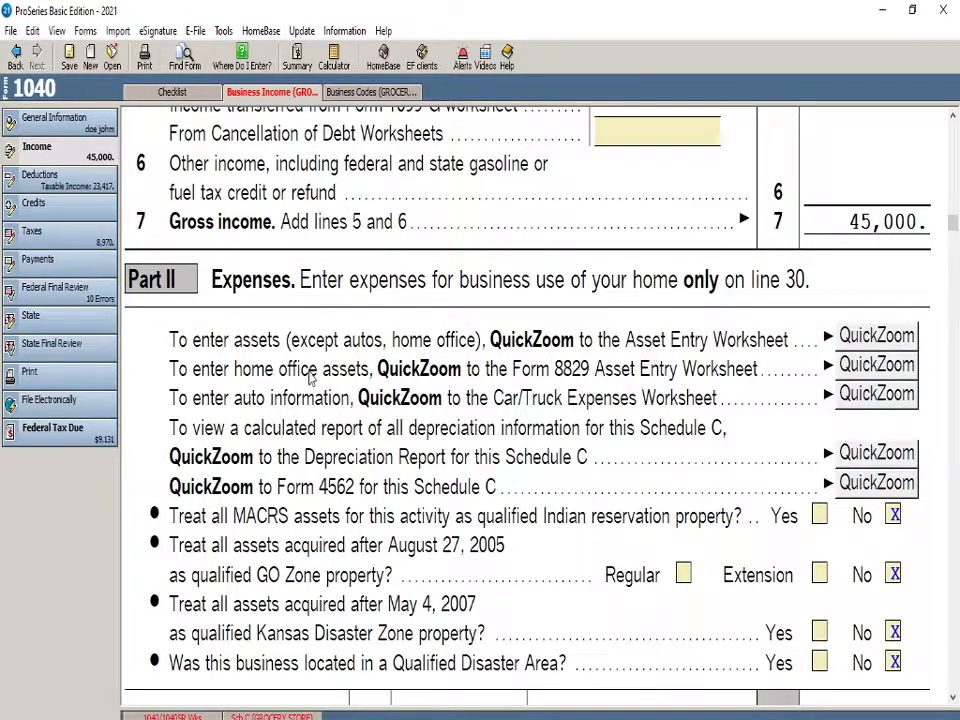
scroll(275, 355, "down", 1)
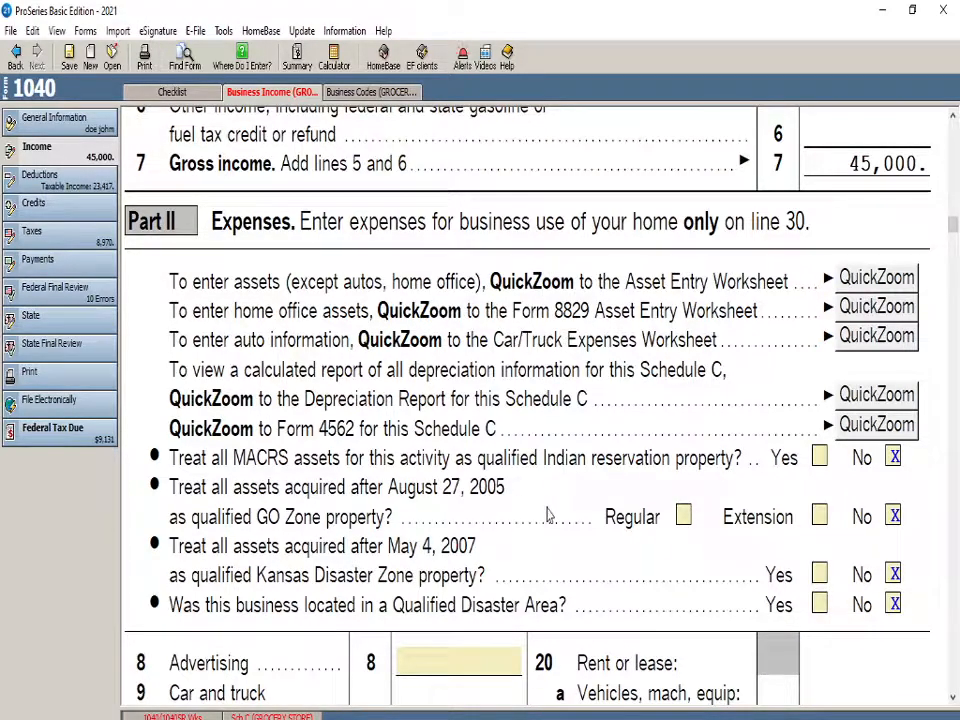
scroll(548, 515, "down", 7)
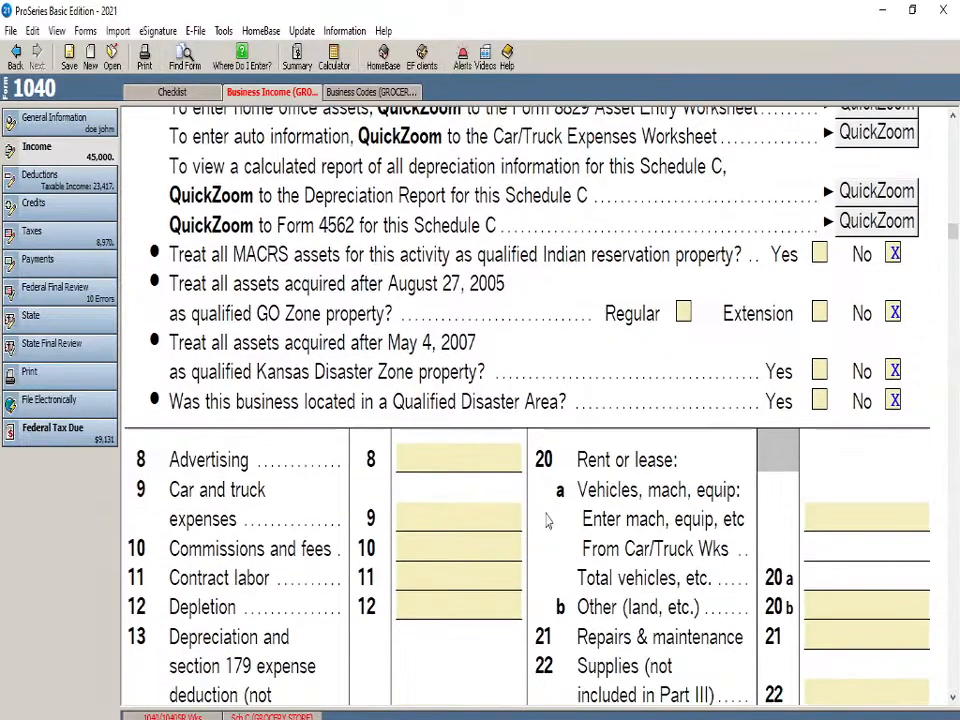
left_click(465, 256)
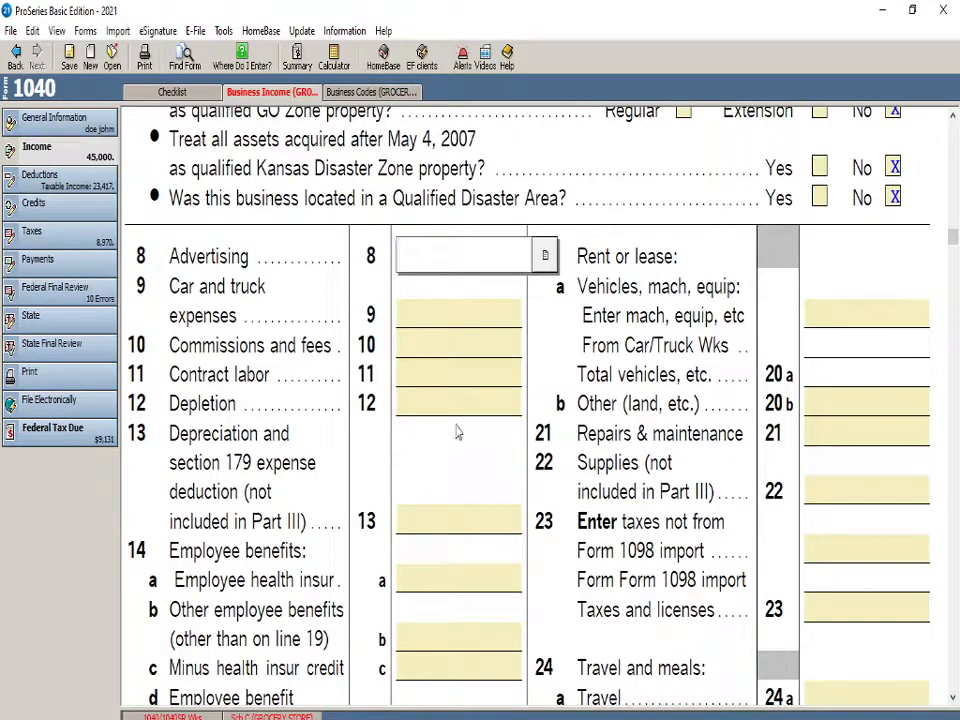
scroll(460, 450, "down", 9)
scroll(417, 503, "down", 8)
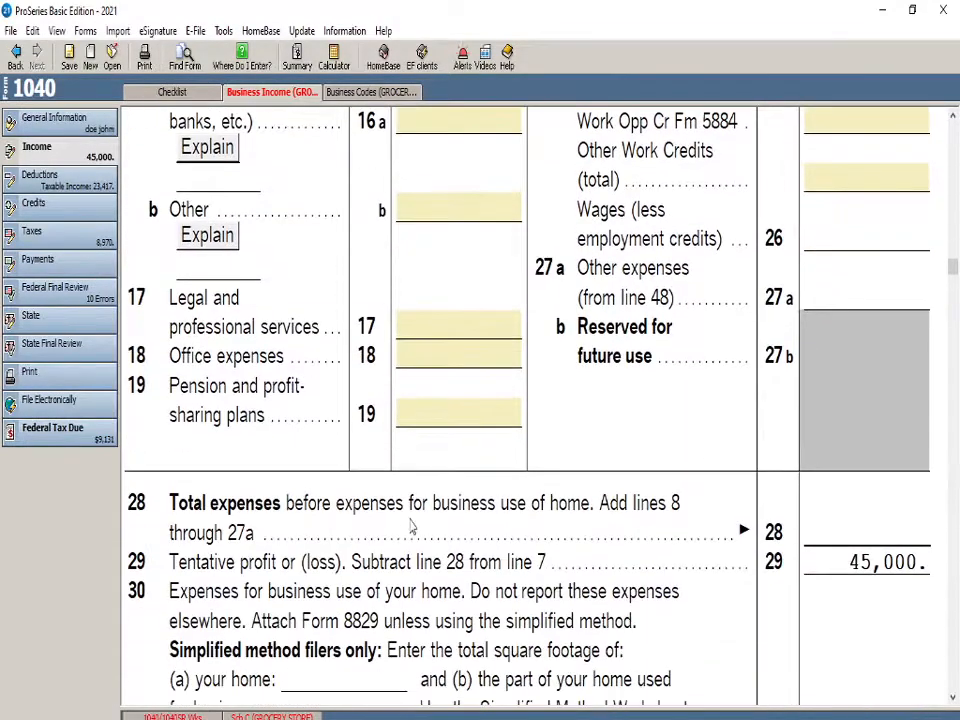
scroll(366, 562, "up", 1)
scroll(366, 562, "up", 19)
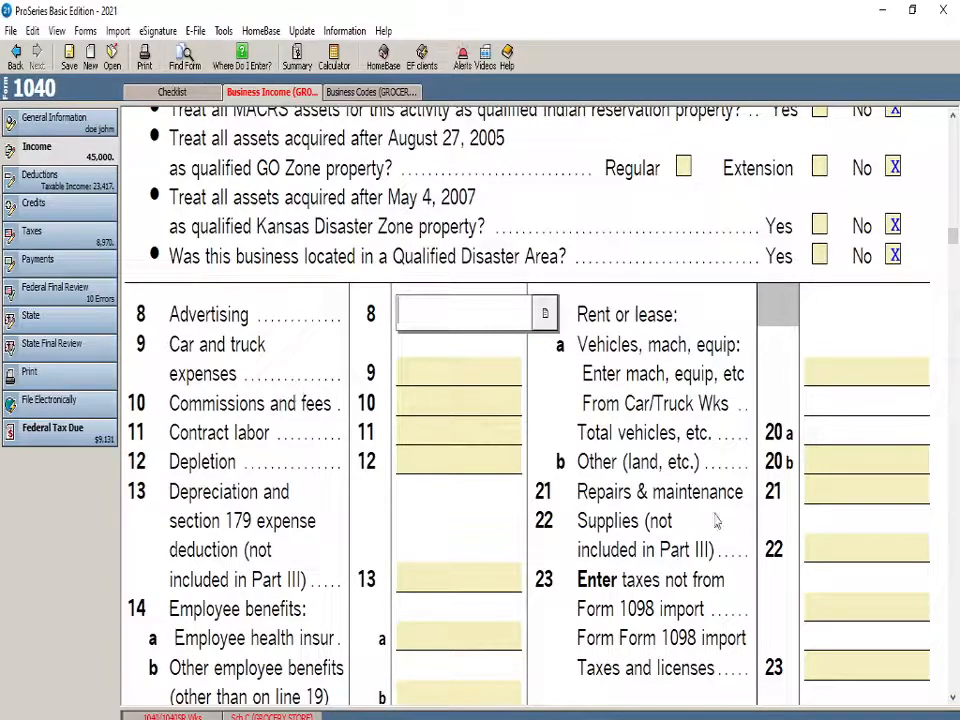
Enter 3400 for repairs and maintenance on line 21 and check the total expenses on line 28
left_click(836, 488)
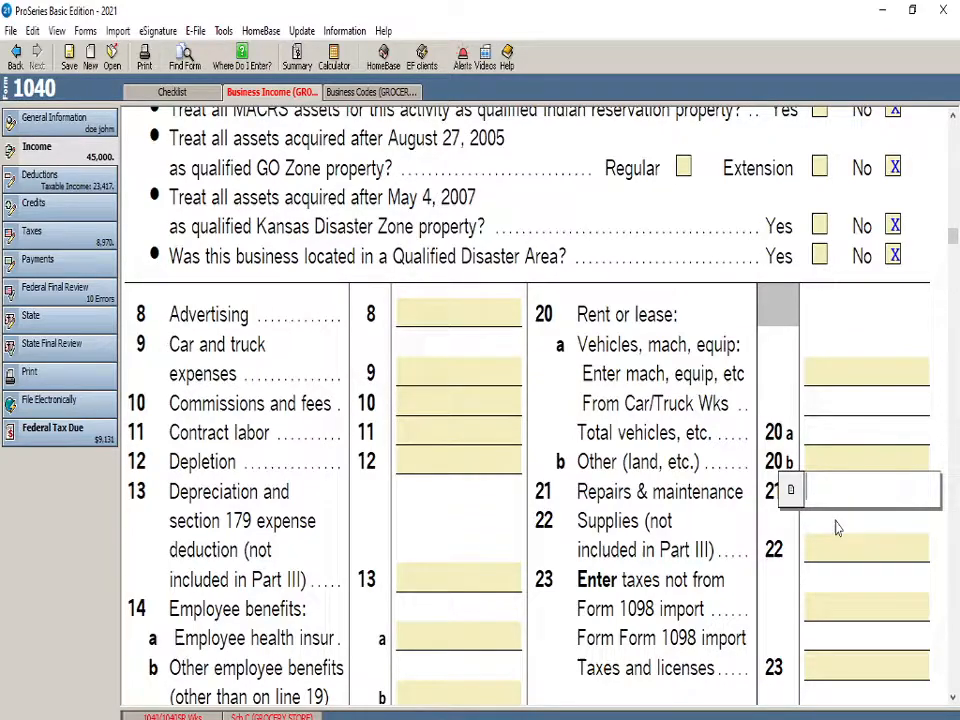
type("3400")
left_click(726, 530)
scroll(558, 490, "down", 10)
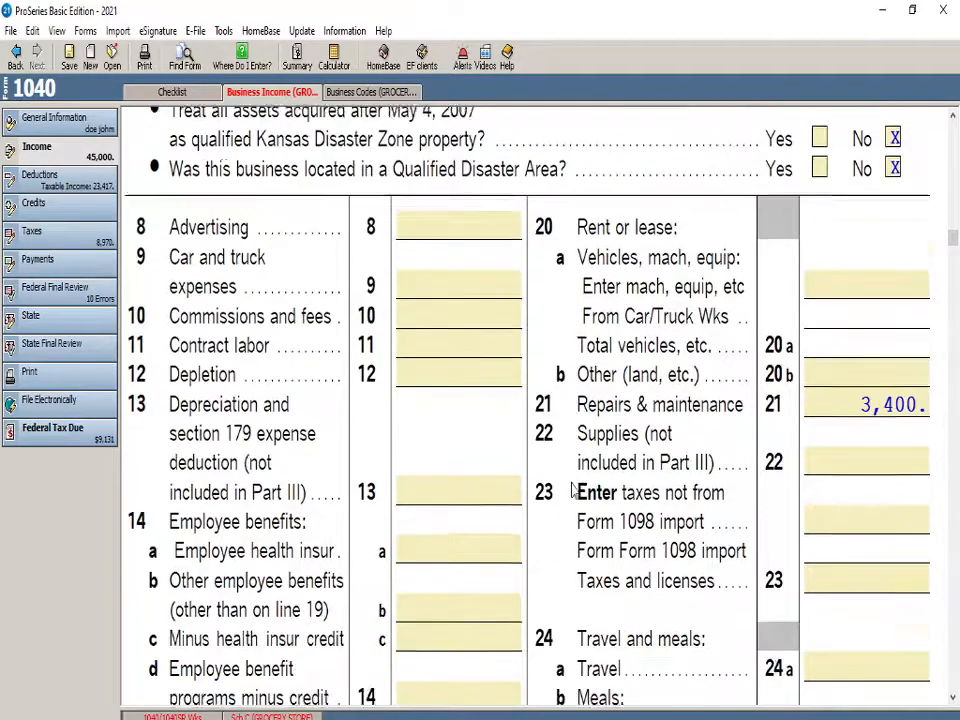
scroll(564, 465, "down", 8)
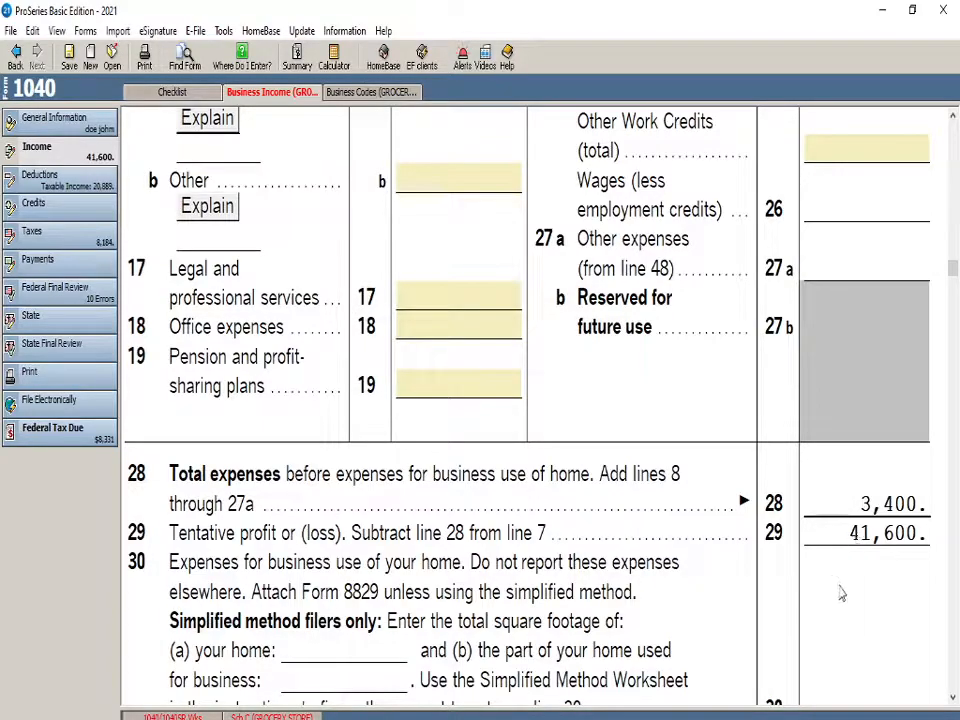
Enter 6500 for supplies not included in Part III on line 22
scroll(709, 561, "up", 16)
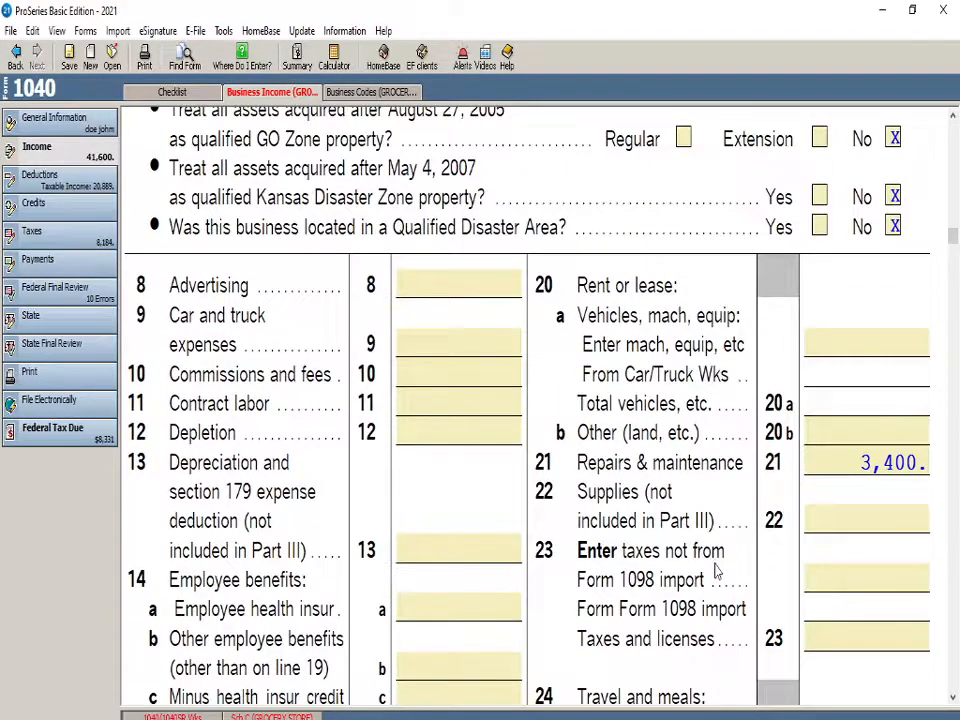
left_click(822, 518)
type("6500")
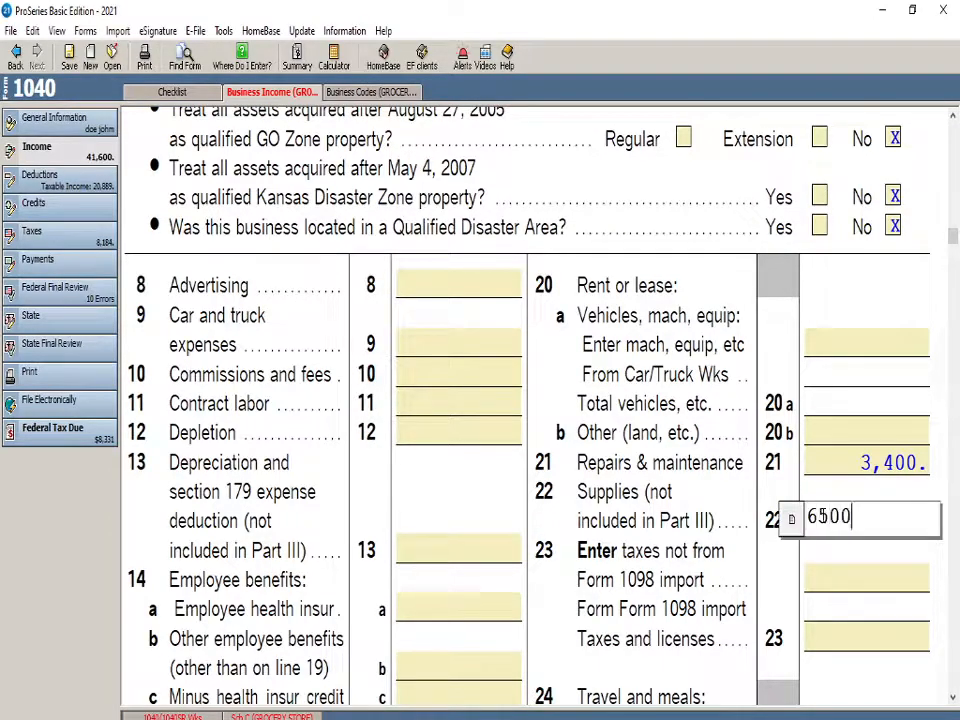
key("Return")
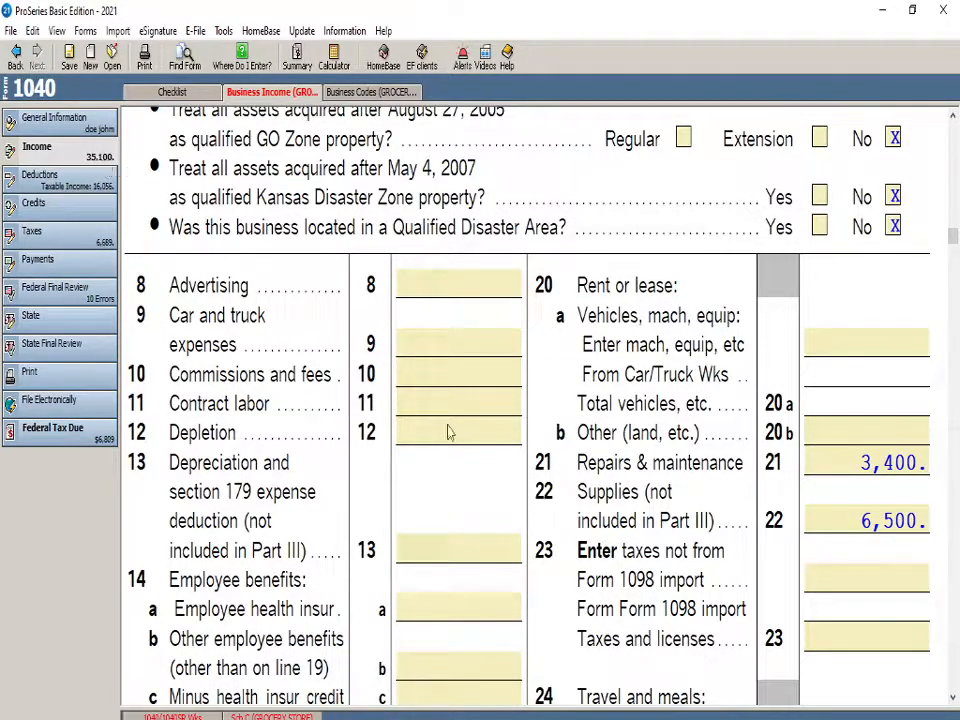
Check the total expenses and tax due, and enter 2541 for insurance other than health on line 15
scroll(561, 553, "down", 10)
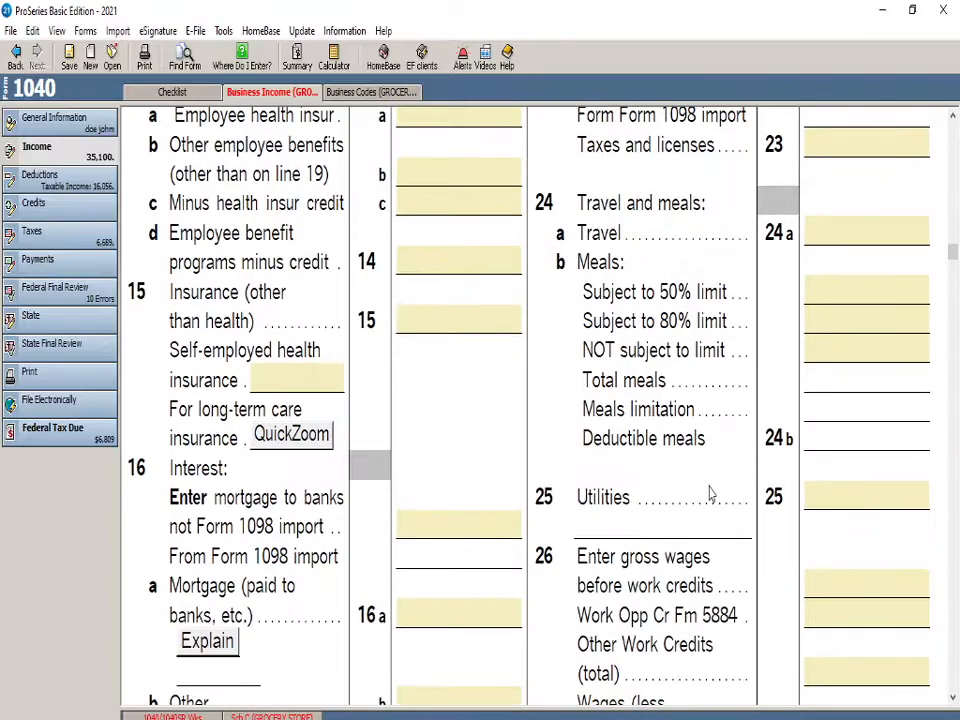
scroll(710, 492, "down", 7)
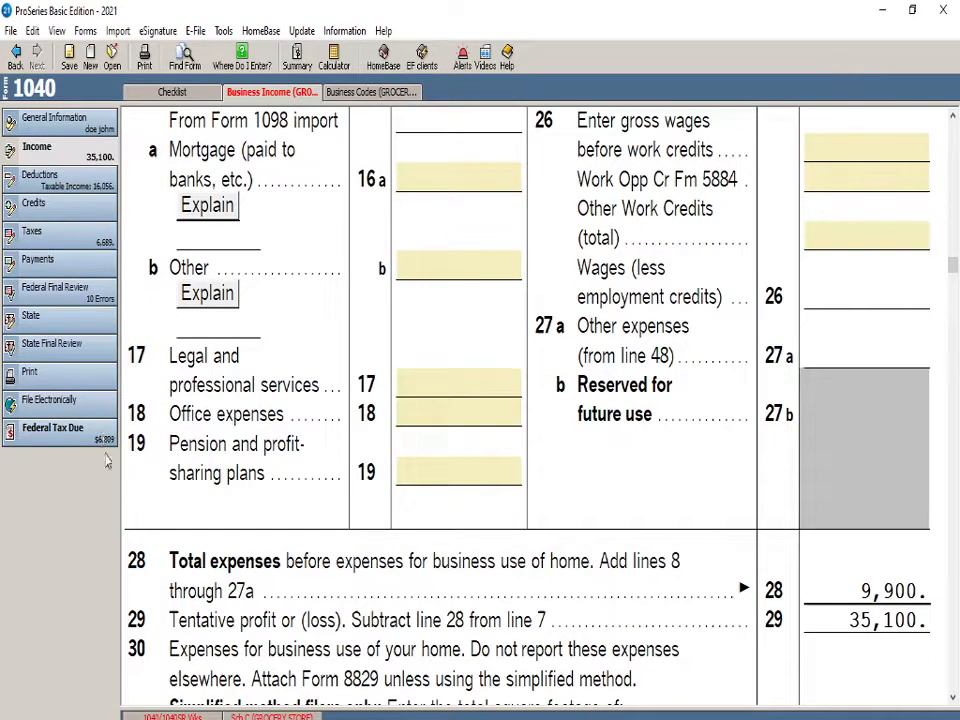
scroll(692, 544, "down", 3)
scroll(800, 532, "up", 3)
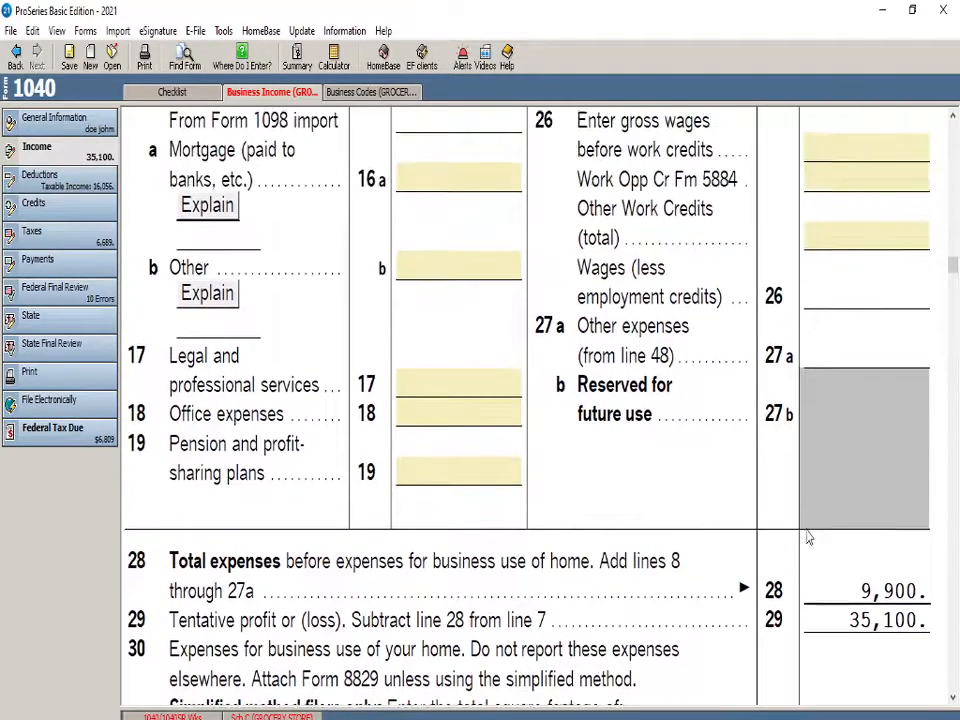
scroll(808, 537, "up", 18)
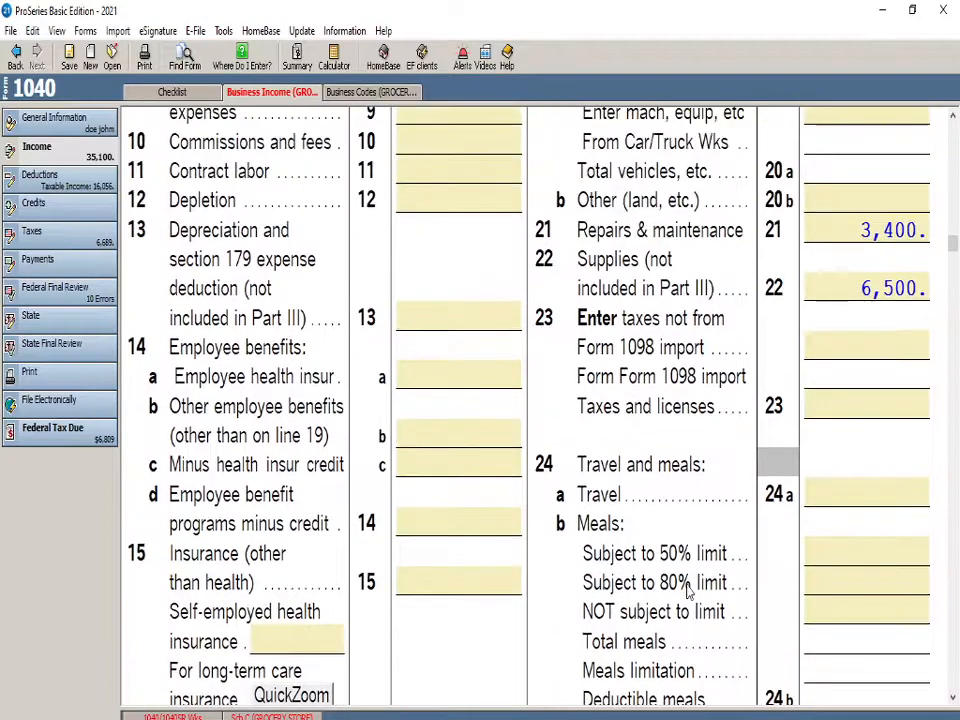
scroll(700, 588, "up", 2)
scroll(340, 525, "down", 1)
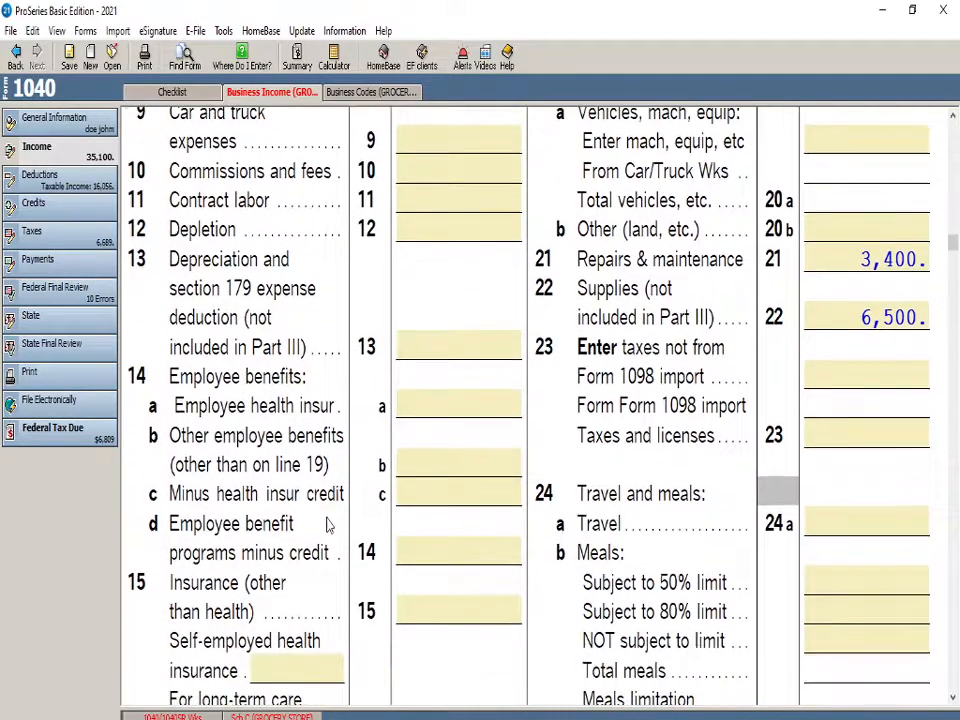
scroll(360, 545, "down", 2)
scroll(408, 547, "down", 5)
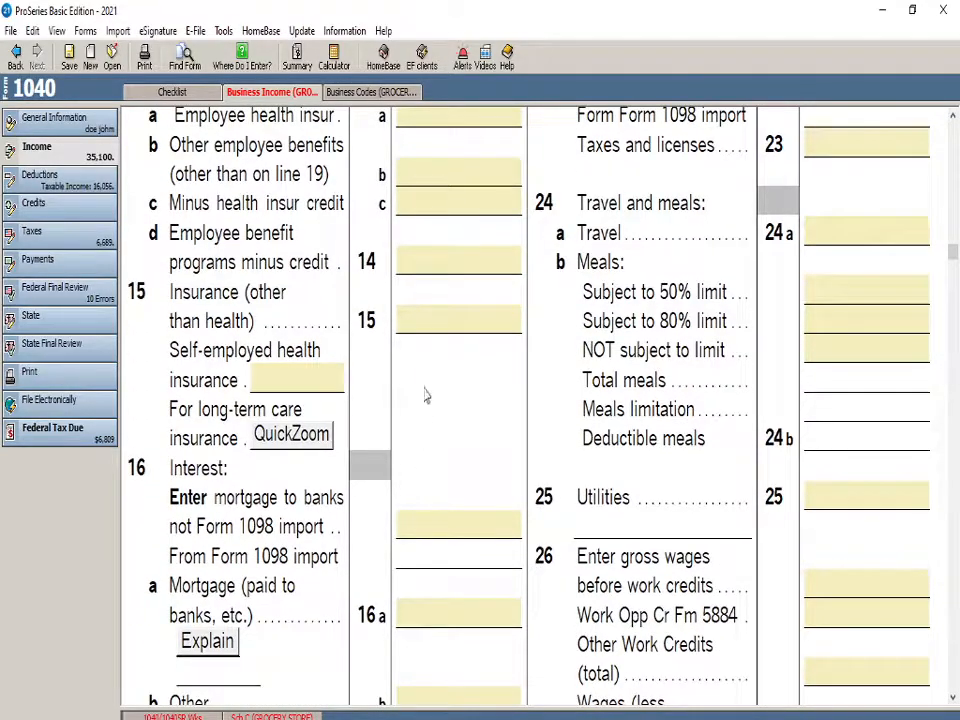
left_click(424, 330)
type("2541")
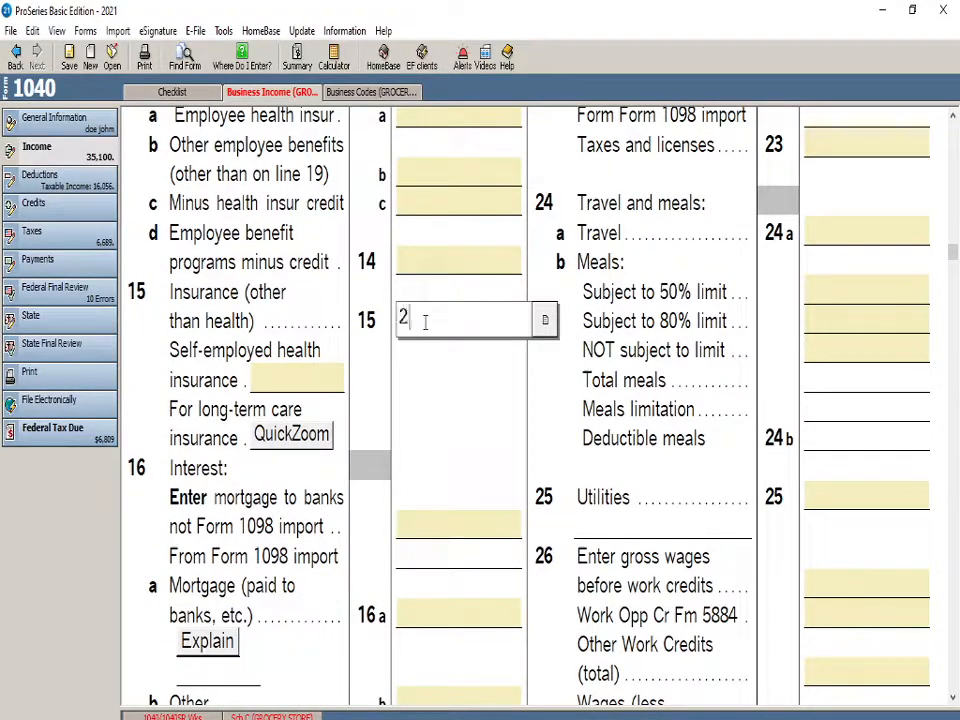
left_click(435, 364)
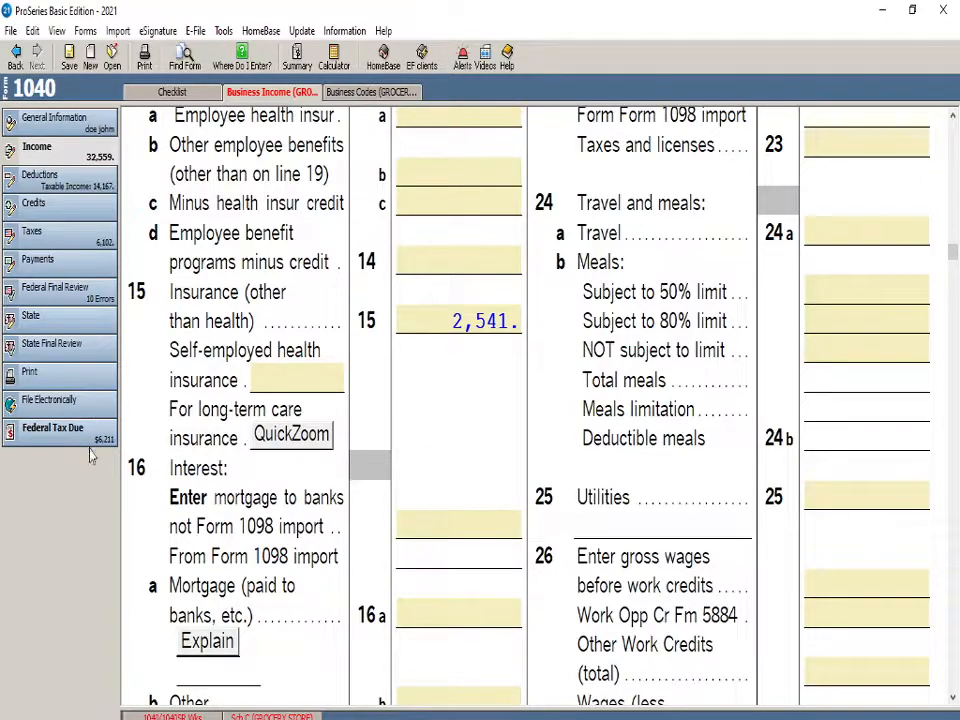
Enter 250 for advertising expenses on line 8
scroll(506, 465, "up", 6)
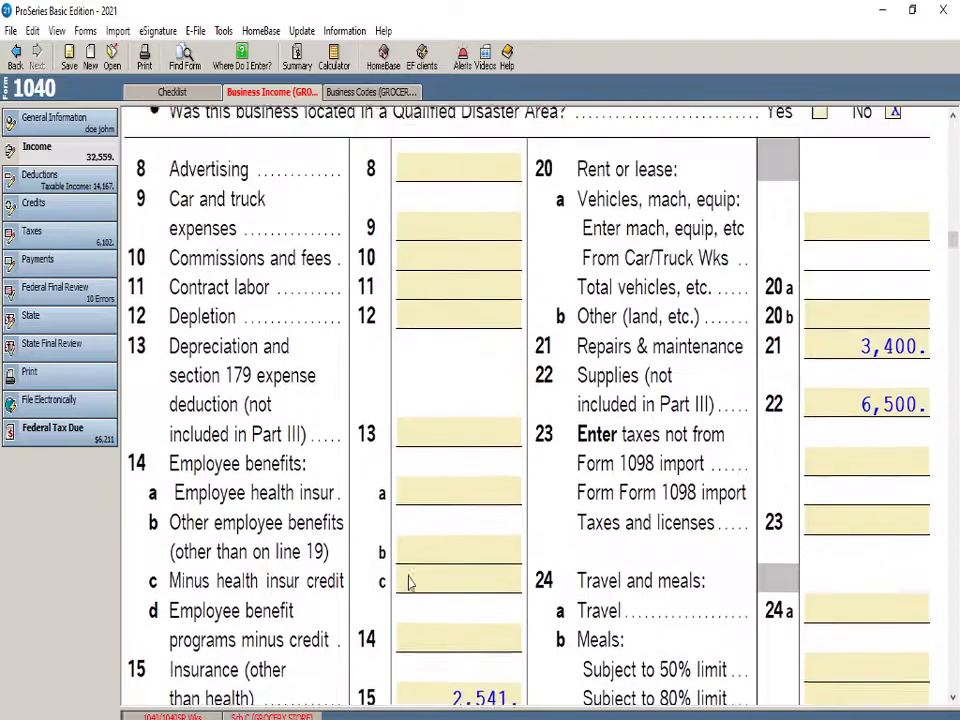
left_click(448, 312)
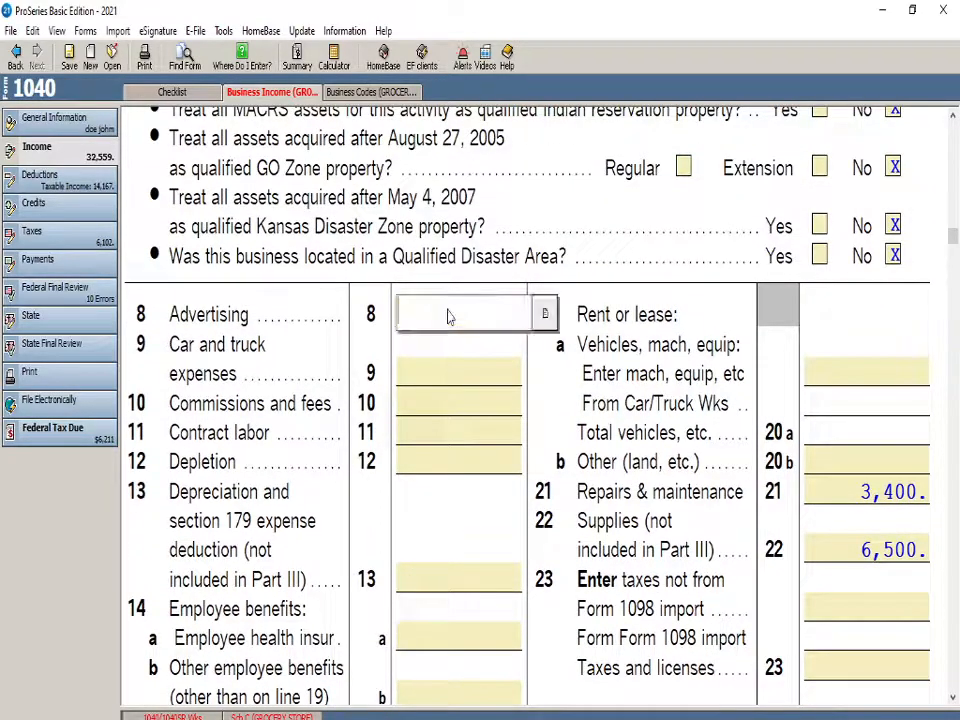
type("2500")
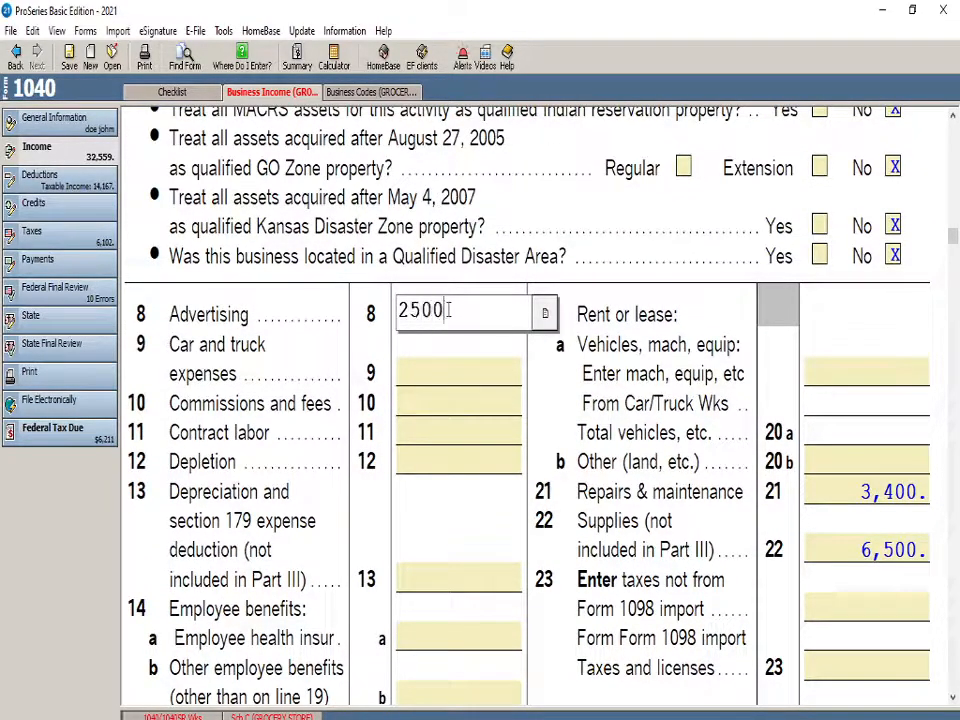
key("BackSpace")
left_click(545, 365)
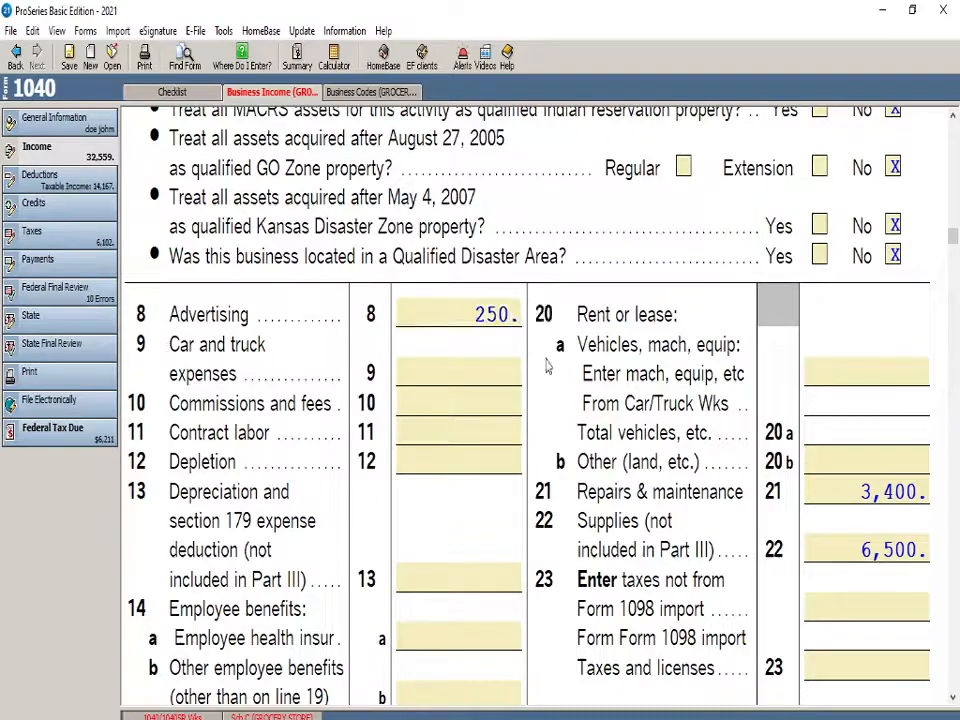
Enter 2500 for depletion on line 12 of Schedule C
scroll(540, 375, "down", 1)
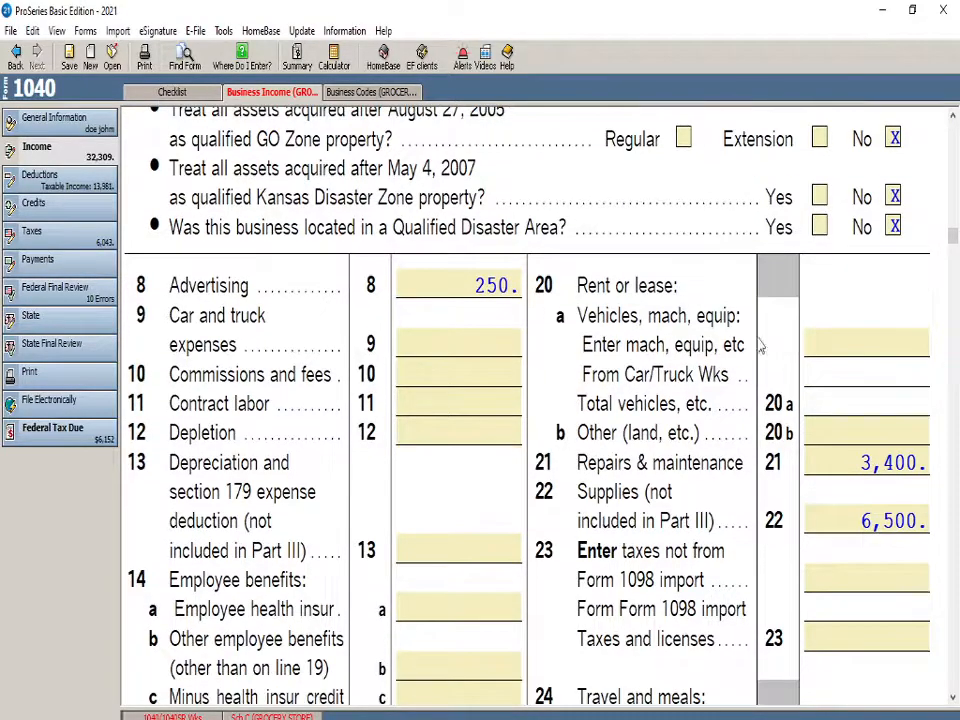
scroll(549, 360, "down", 2)
left_click(424, 374)
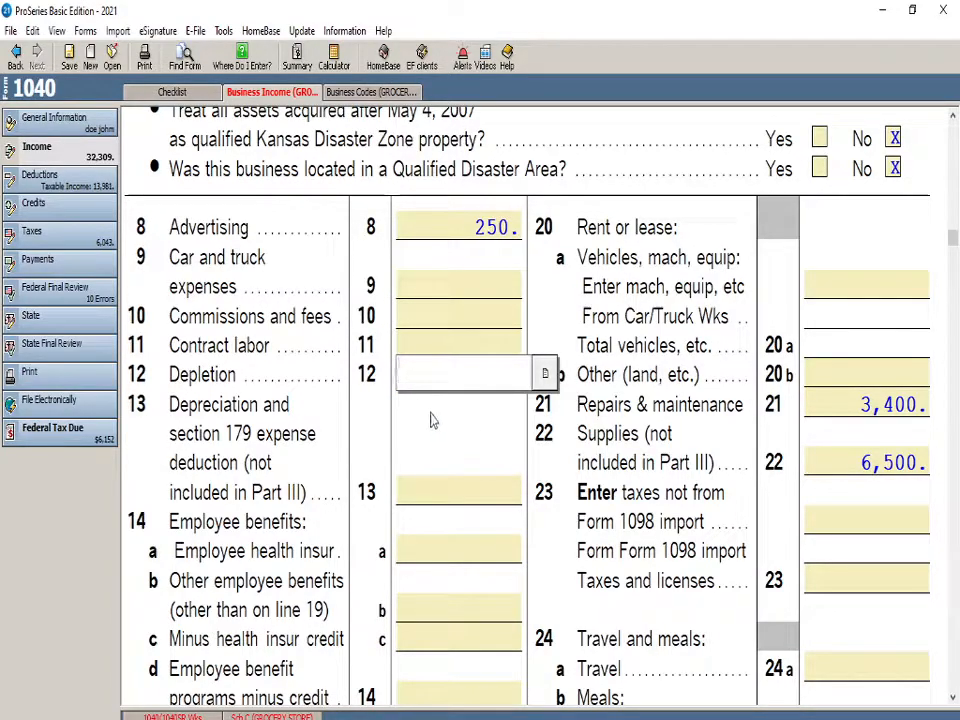
type("2500")
key("Return")
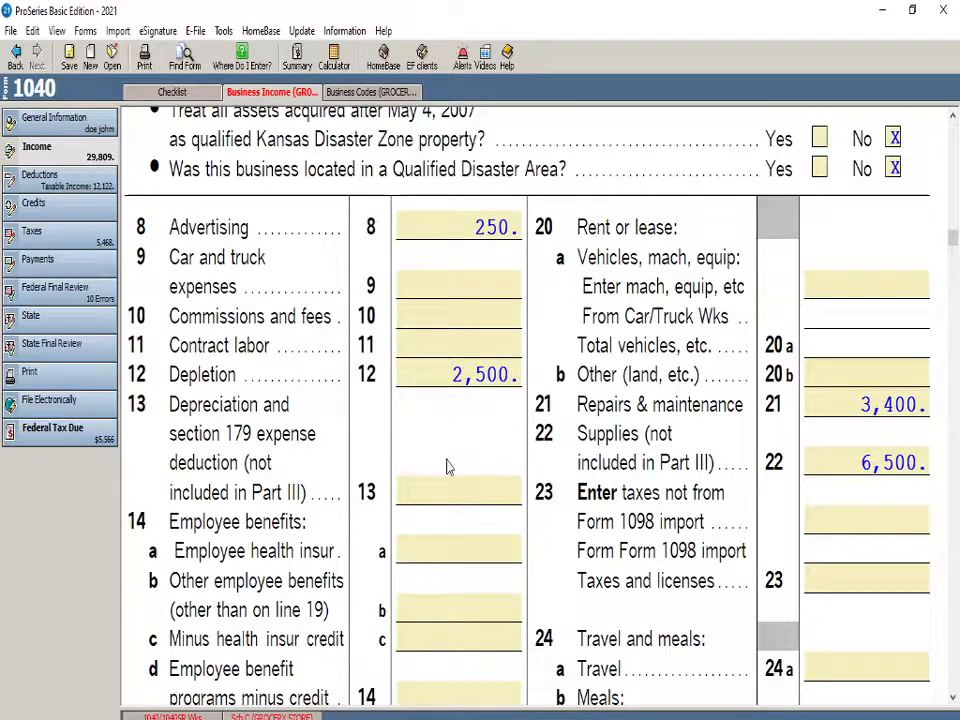
Enter 2000 for taxes and licenses on line 23
scroll(447, 467, "down", 2)
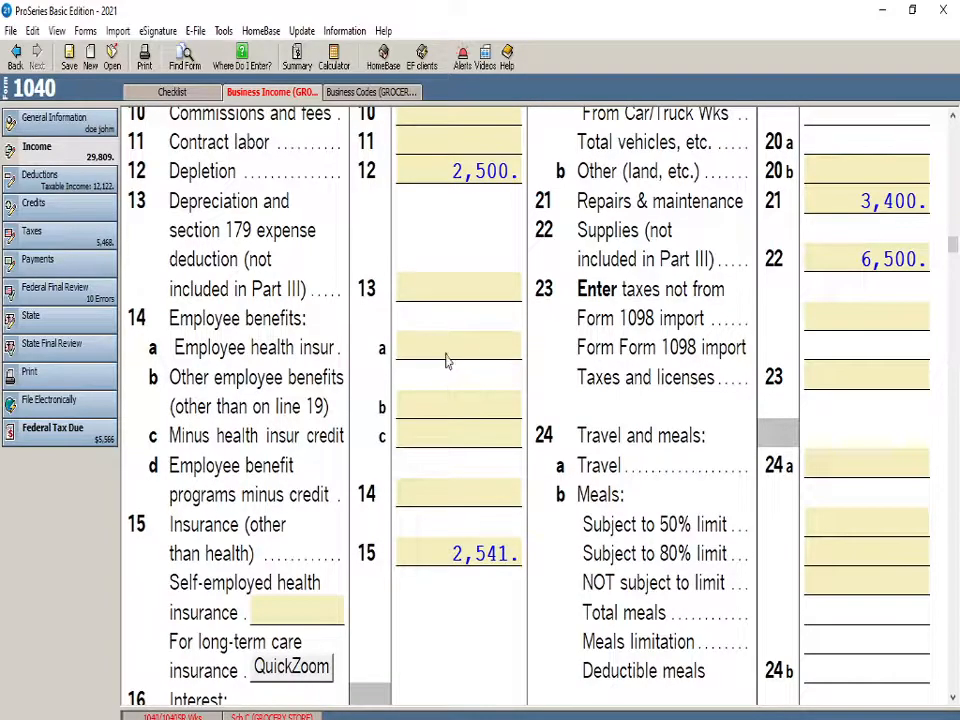
scroll(447, 353, "down", 1)
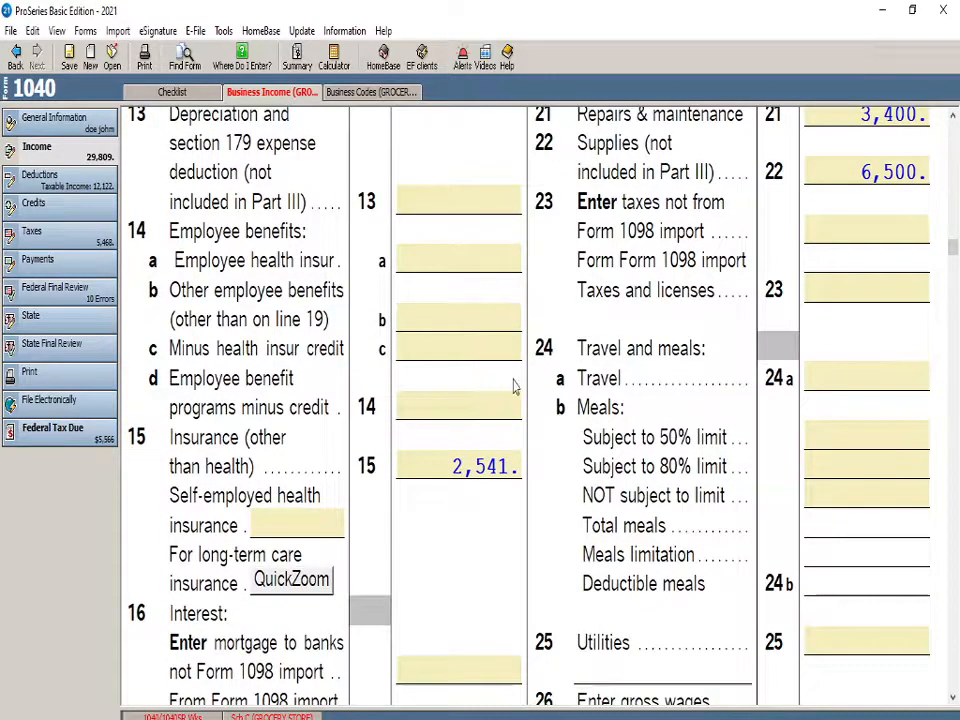
left_click(833, 388)
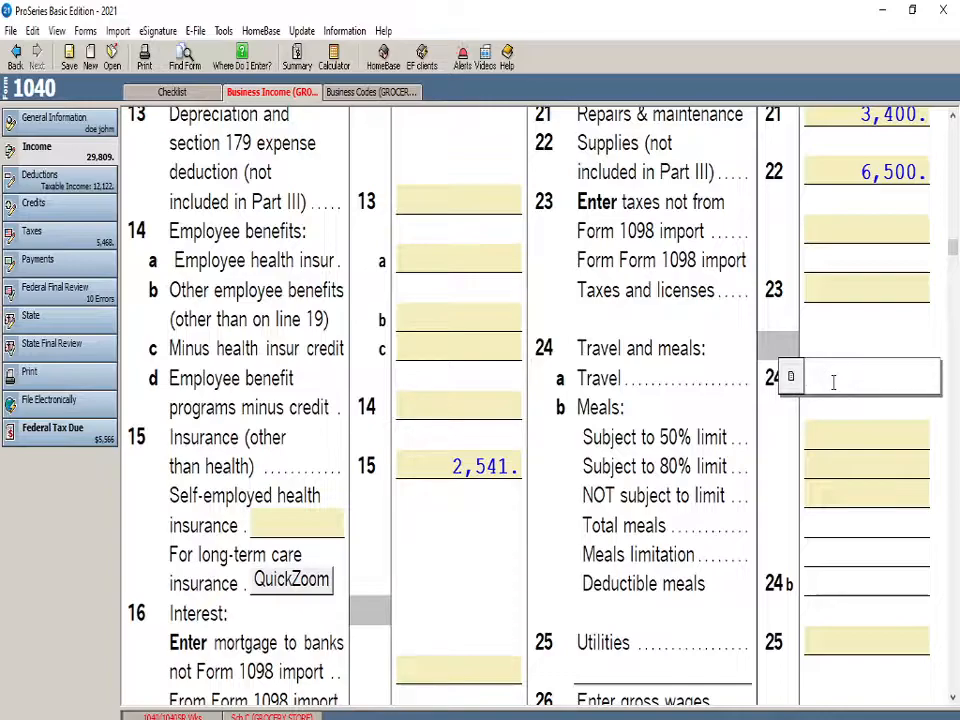
left_click(868, 298)
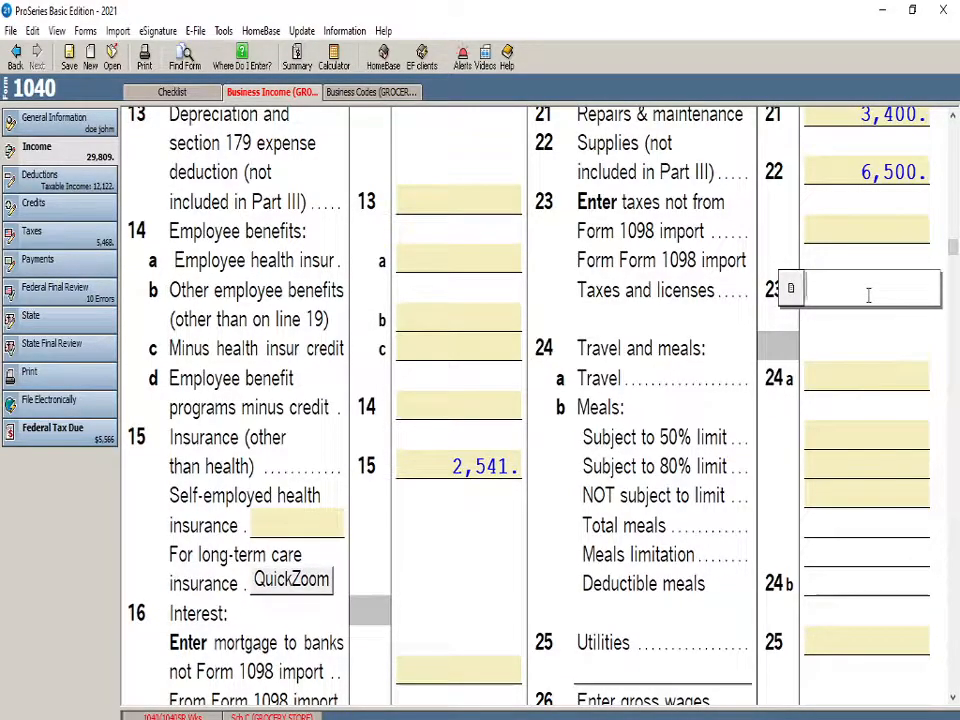
type("2000")
left_click(737, 281)
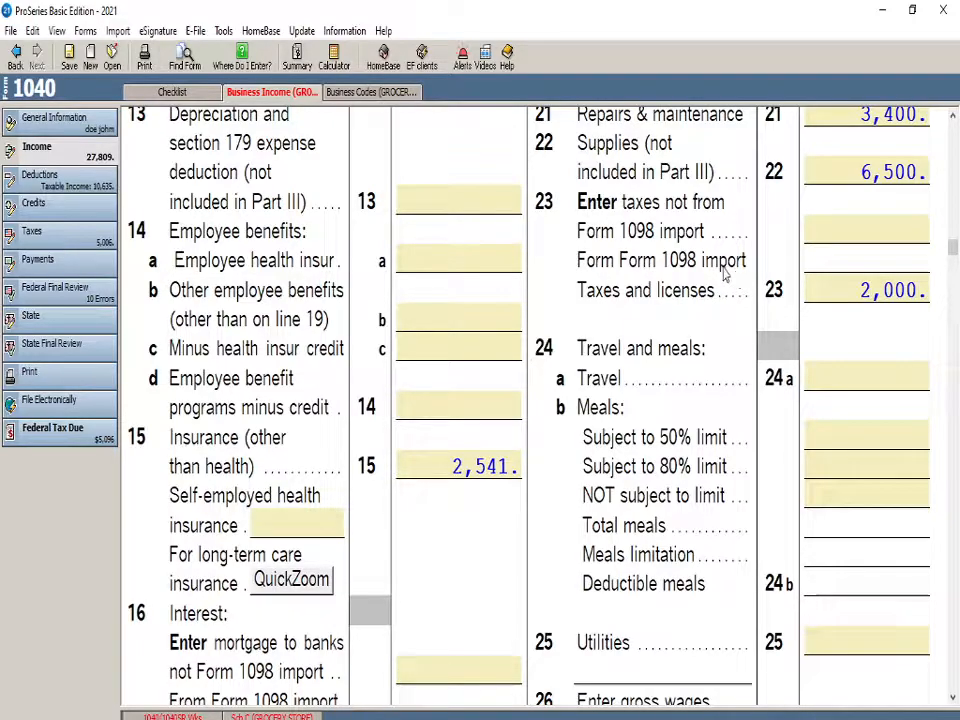
Enter 200 for car and truck expenses on line 9
scroll(735, 275, "up", 5)
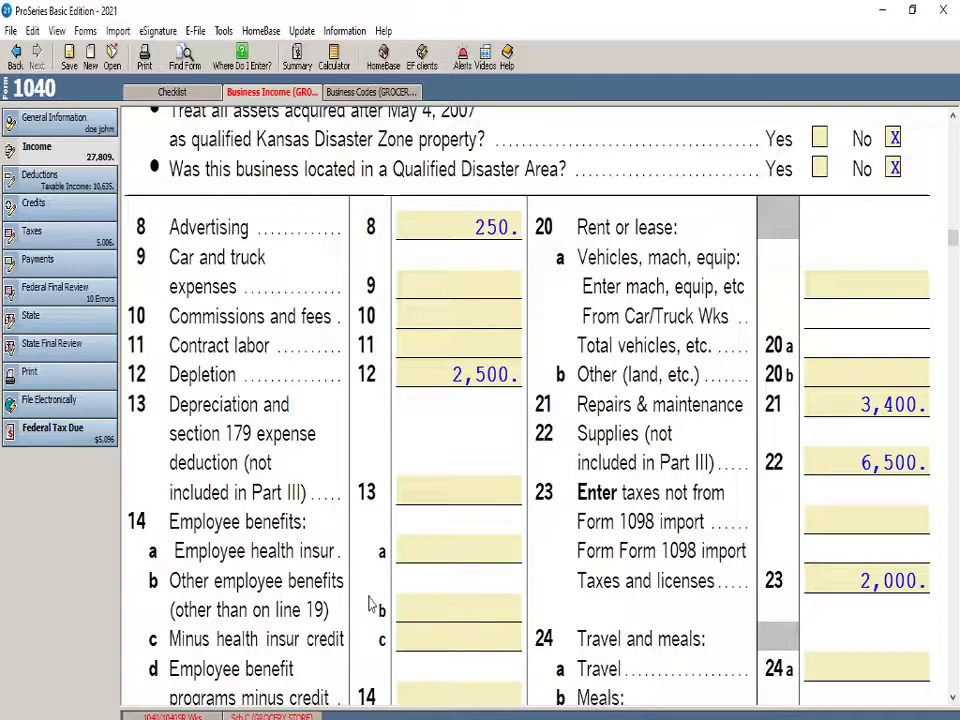
left_click(404, 312)
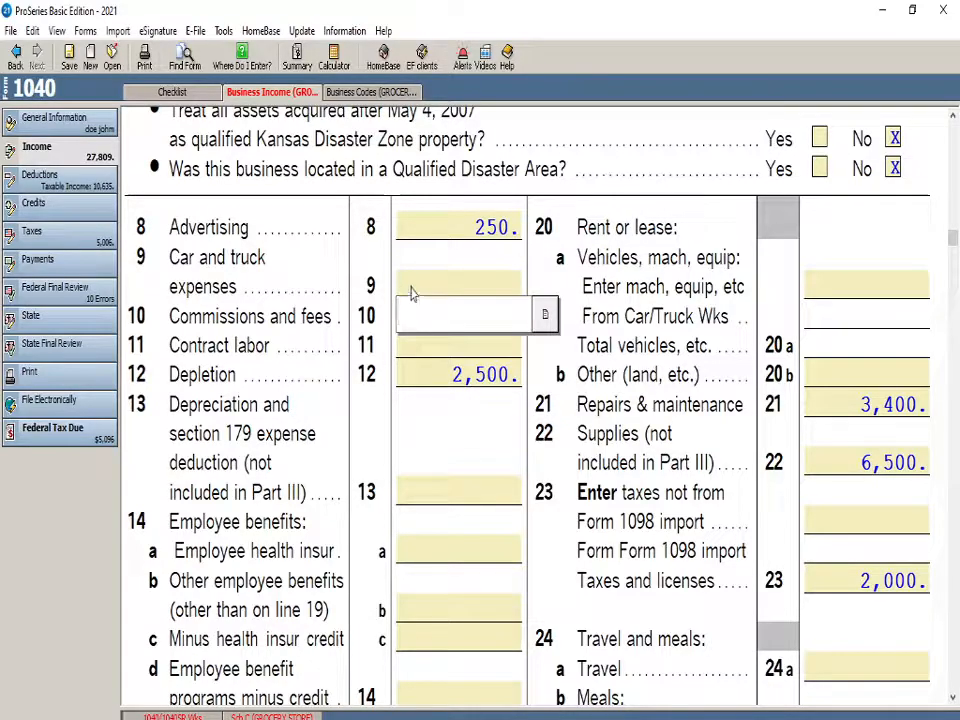
left_click(416, 290)
type("200")
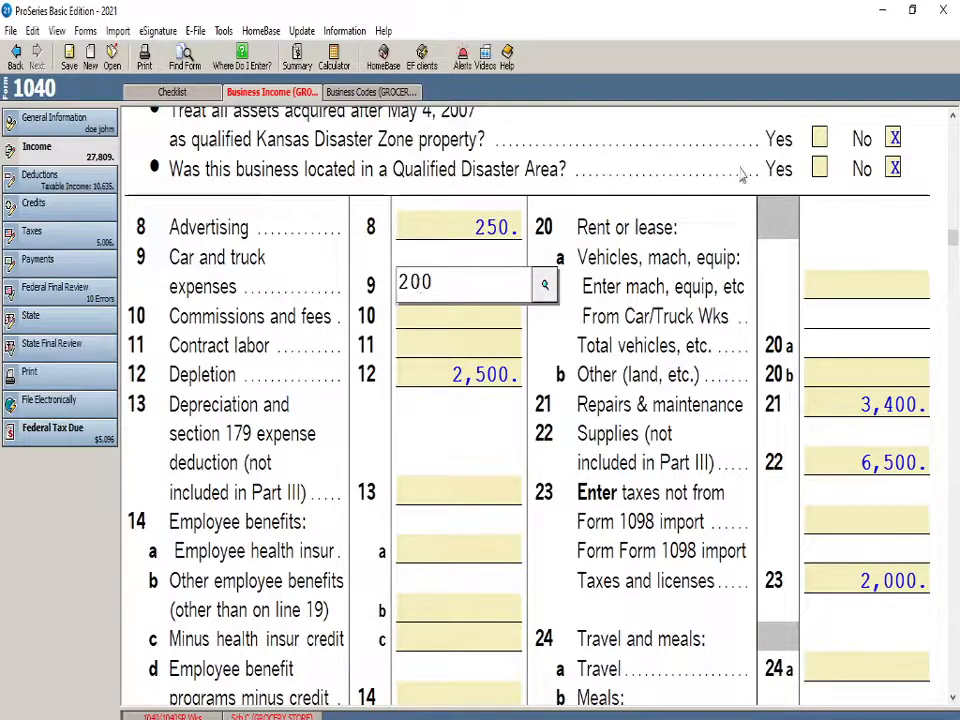
left_click(641, 261)
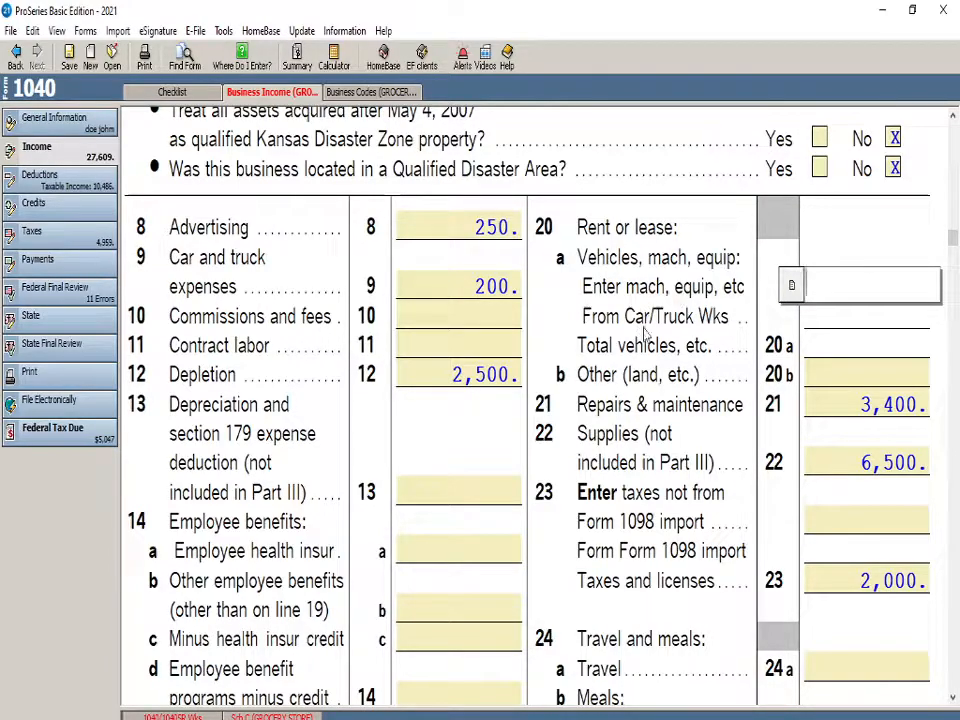
Enter 2500 for utilities on line 25
scroll(660, 445, "down", 1)
scroll(643, 443, "down", 1)
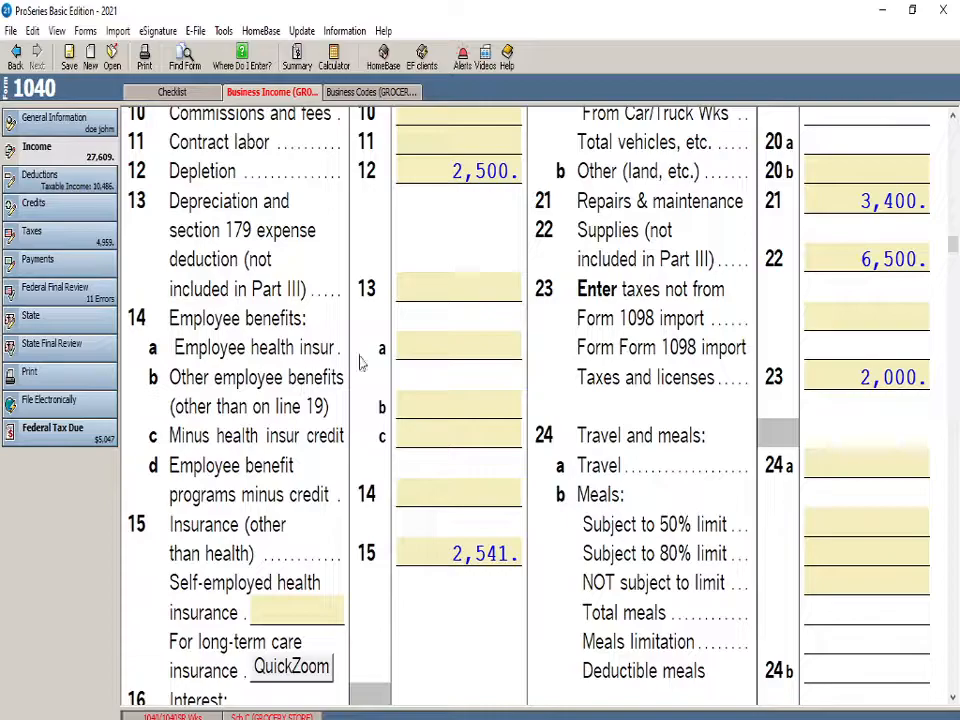
scroll(300, 440, "down", 4)
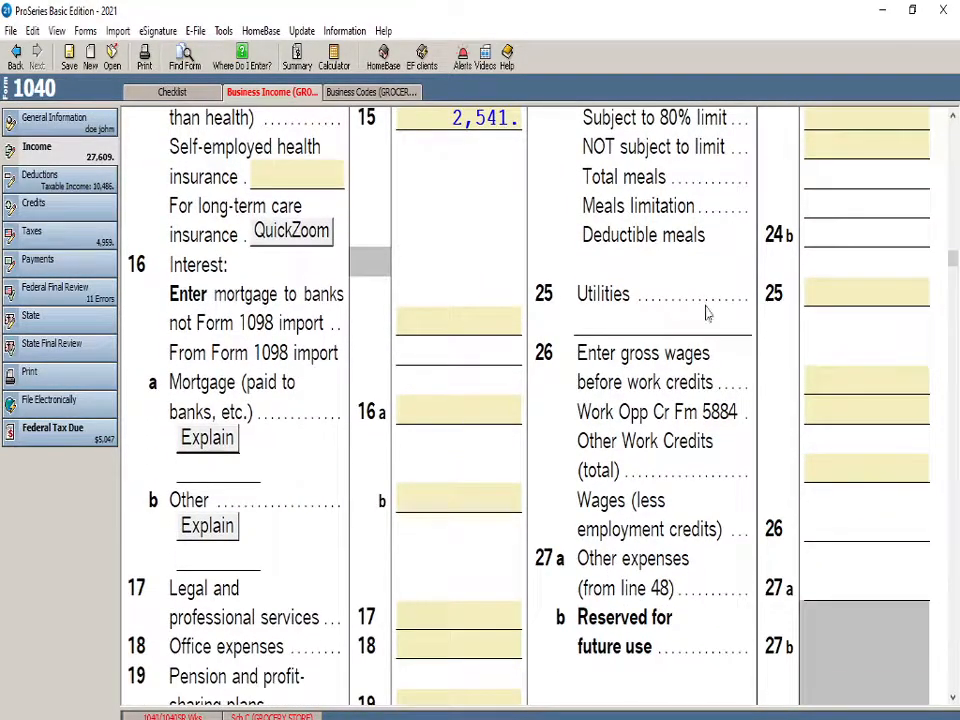
left_click(870, 294)
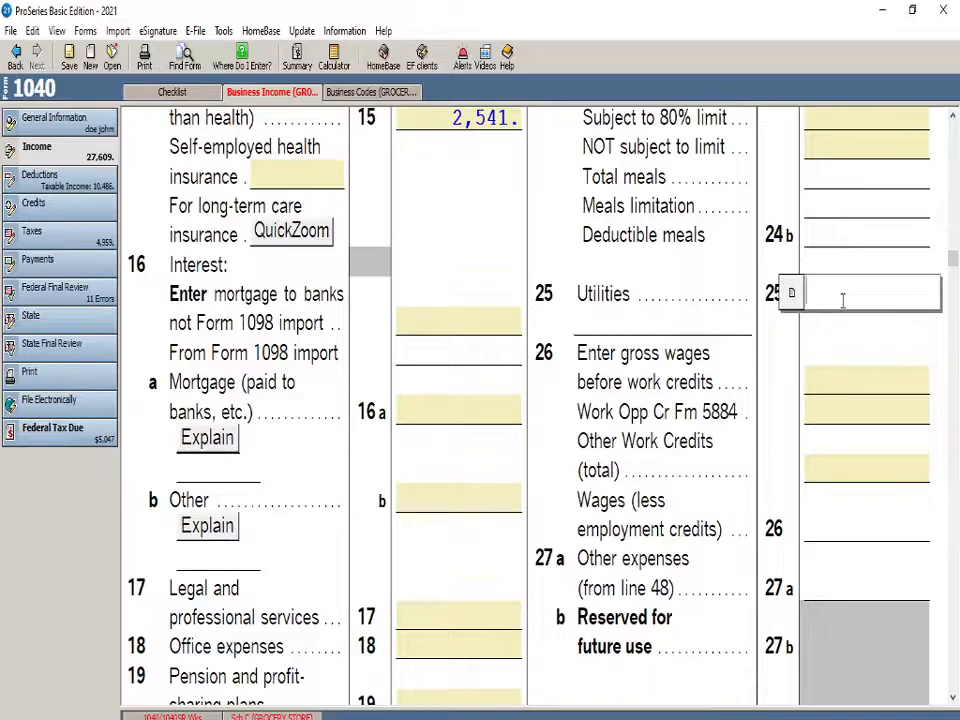
type("2500")
left_click(735, 321)
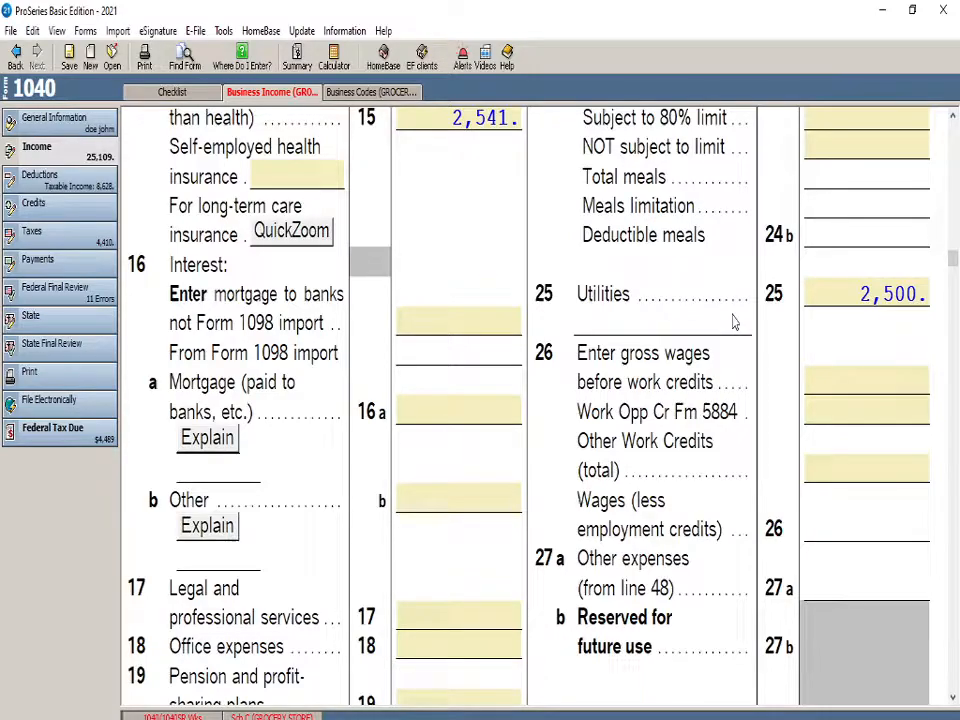
Enter 6500 for legal and professional services on line 17
scroll(733, 321, "up", 8)
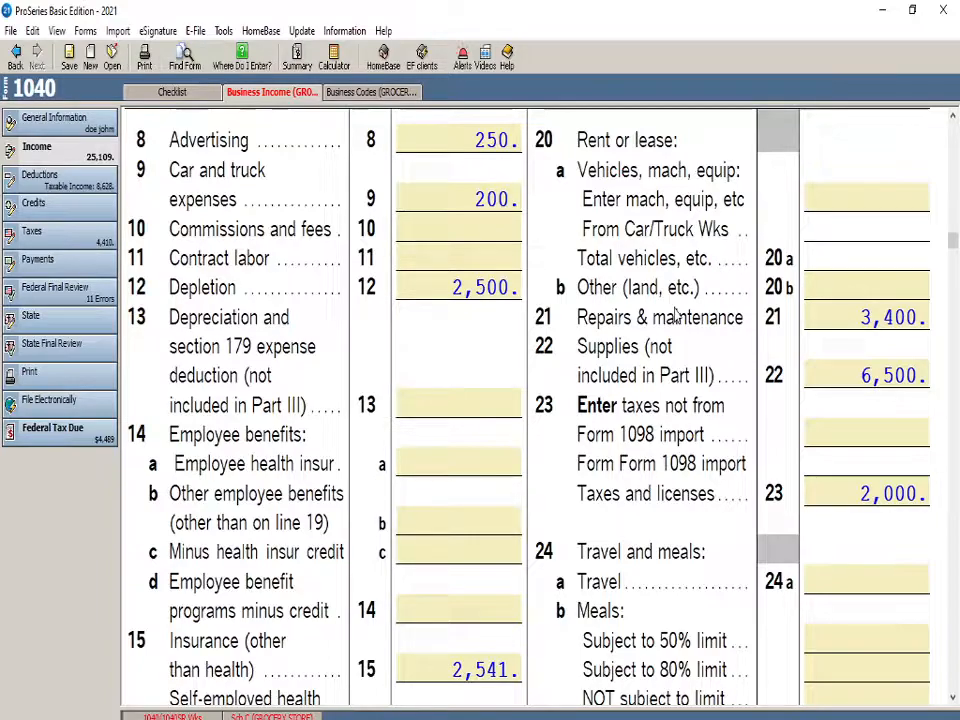
scroll(676, 316, "down", 9)
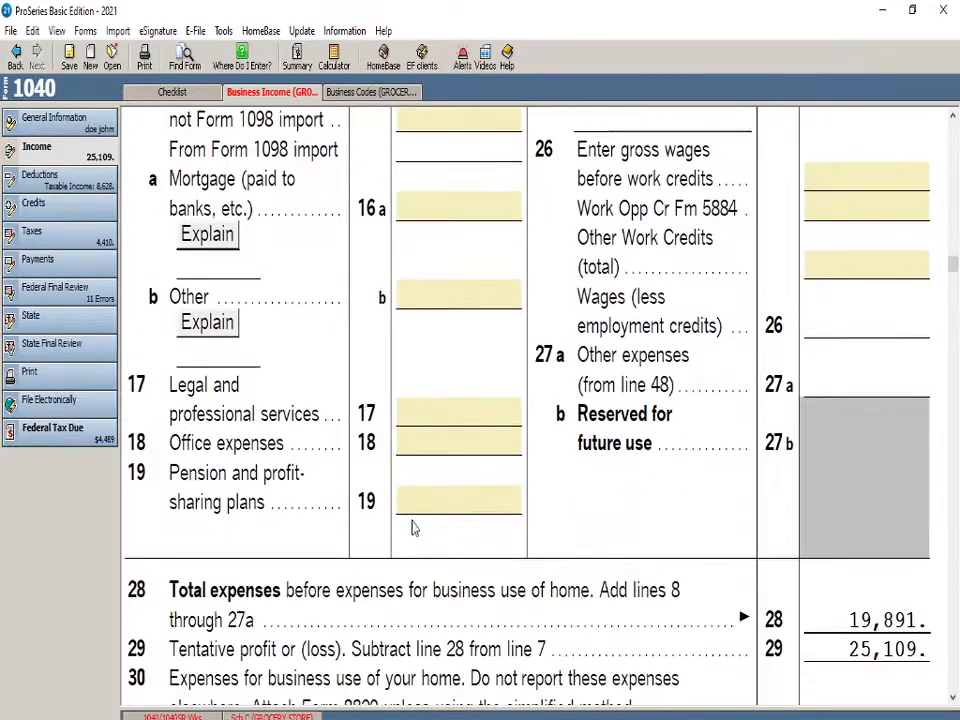
left_click(448, 424)
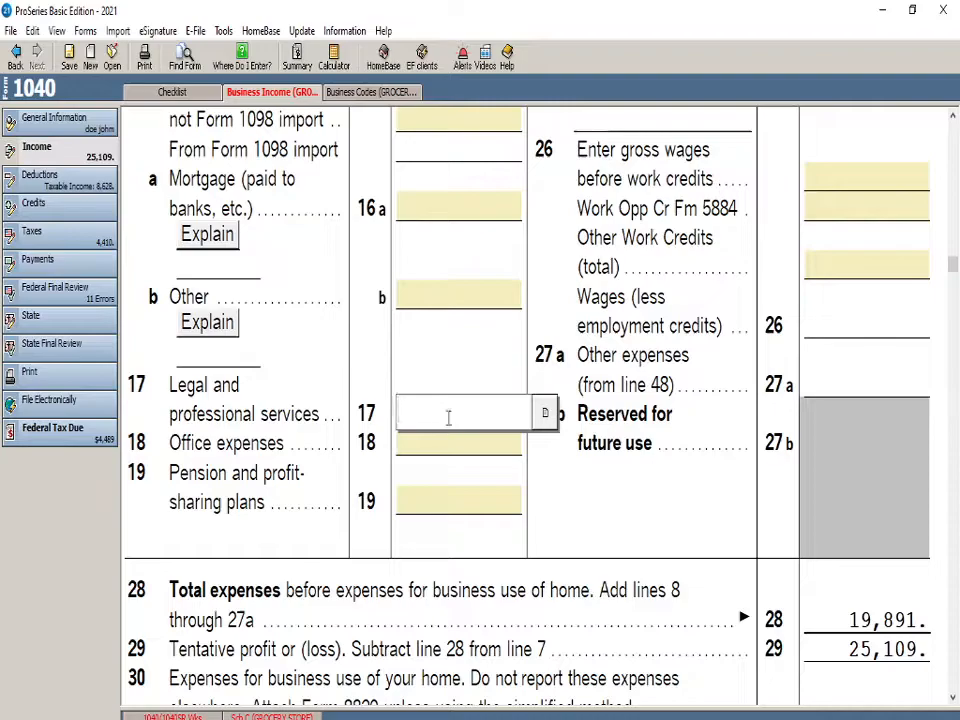
type("6500")
left_click(612, 500)
Try the line 32a and 32b at-risk investment choices one after the other, and clear both boxes
scroll(677, 600, "down", 5)
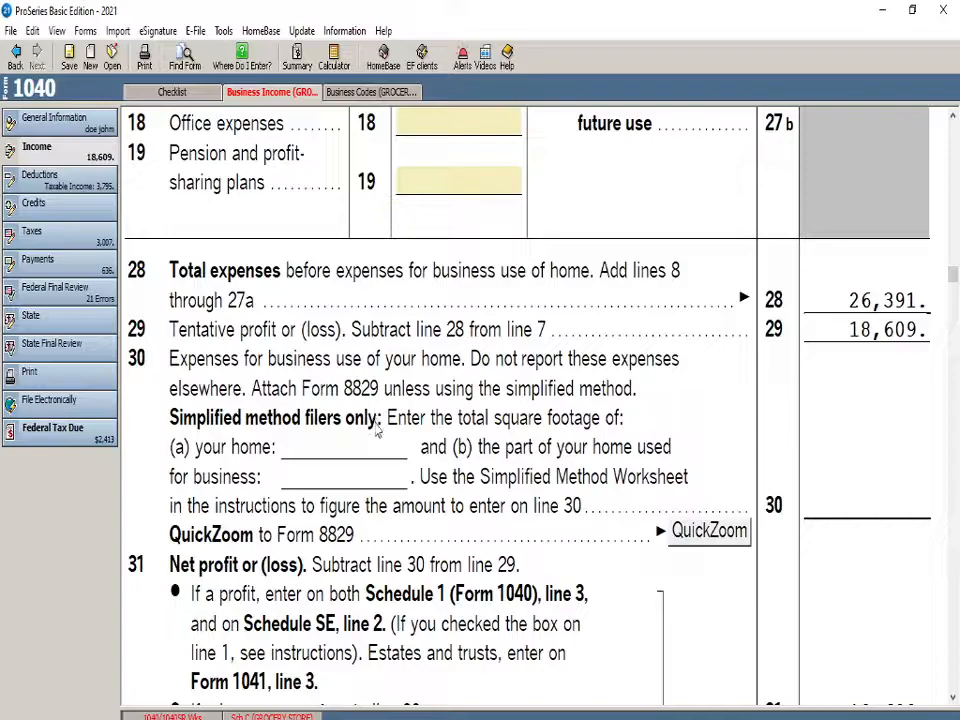
scroll(150, 428, "down", 5)
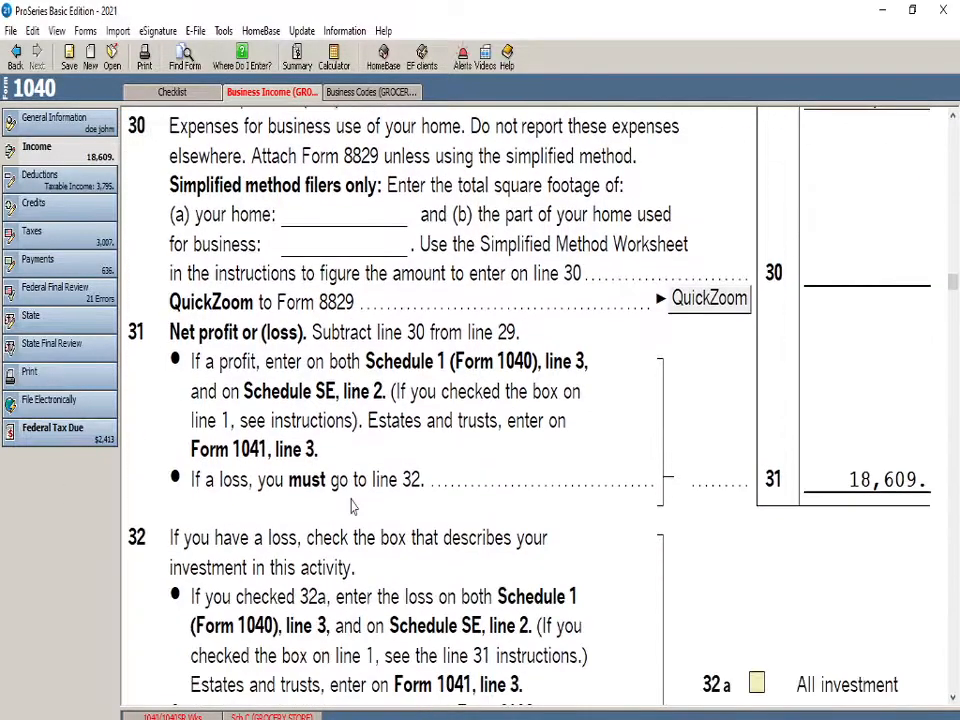
scroll(351, 505, "down", 1)
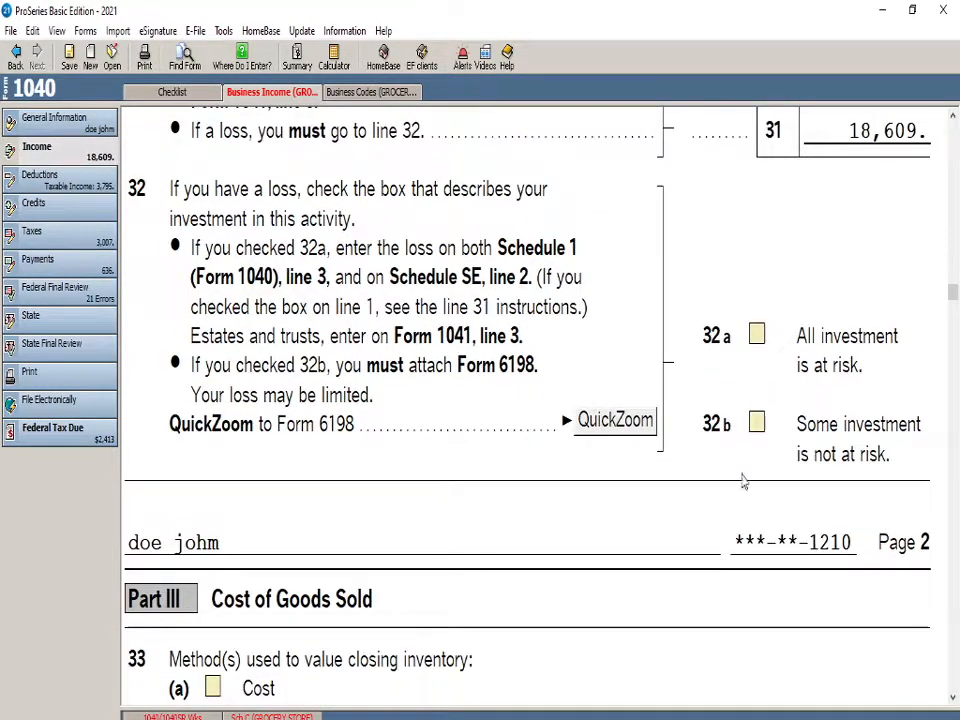
left_click(756, 340)
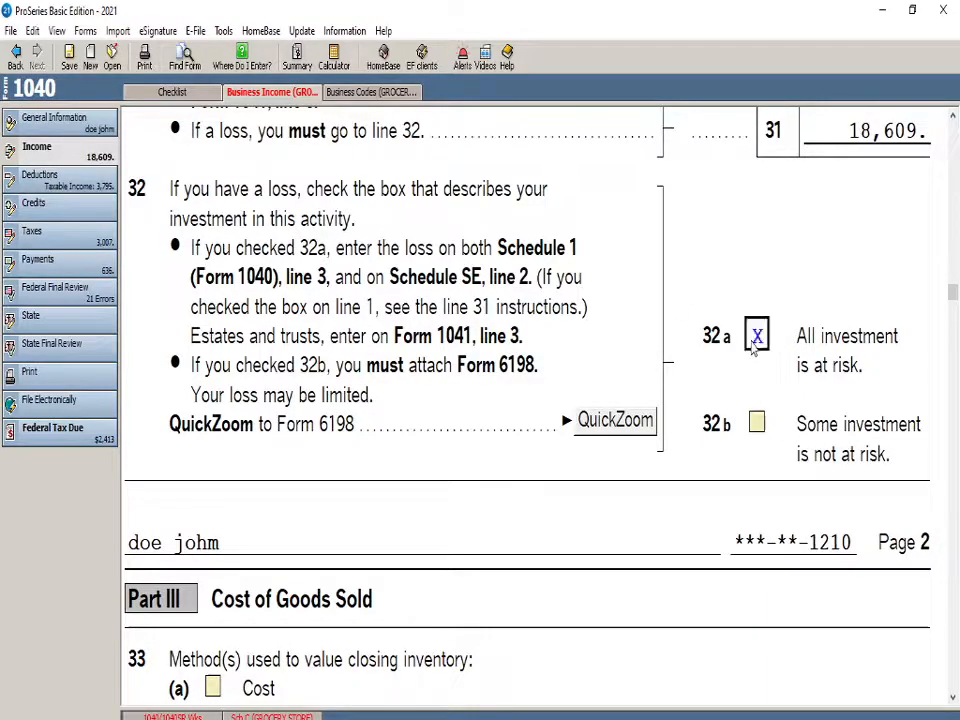
left_click(757, 338)
left_click(757, 425)
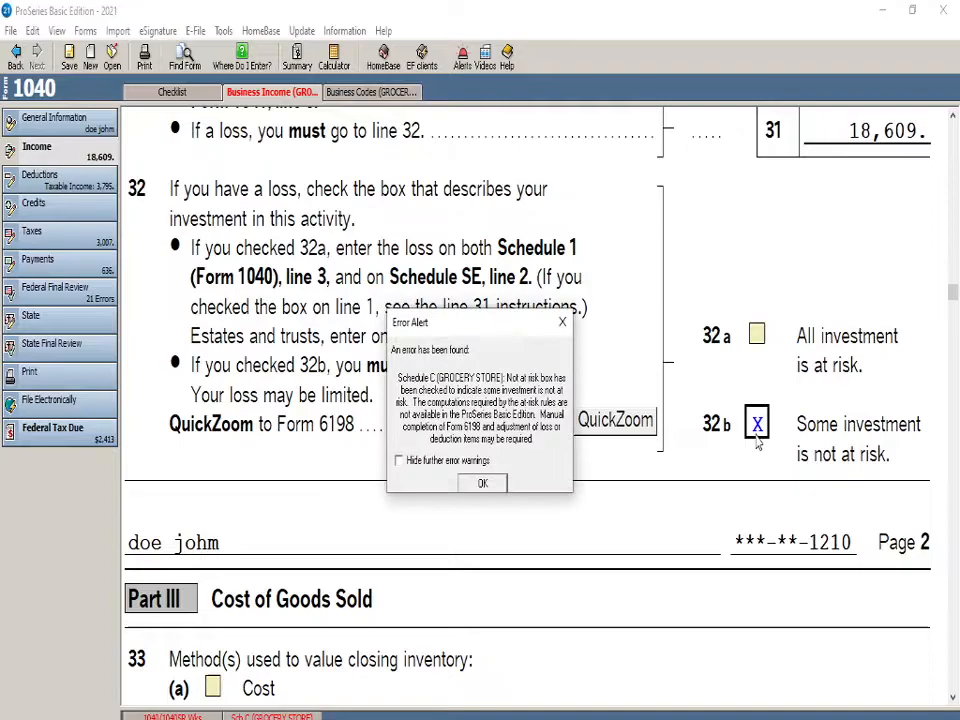
left_click(503, 485)
left_click(482, 465)
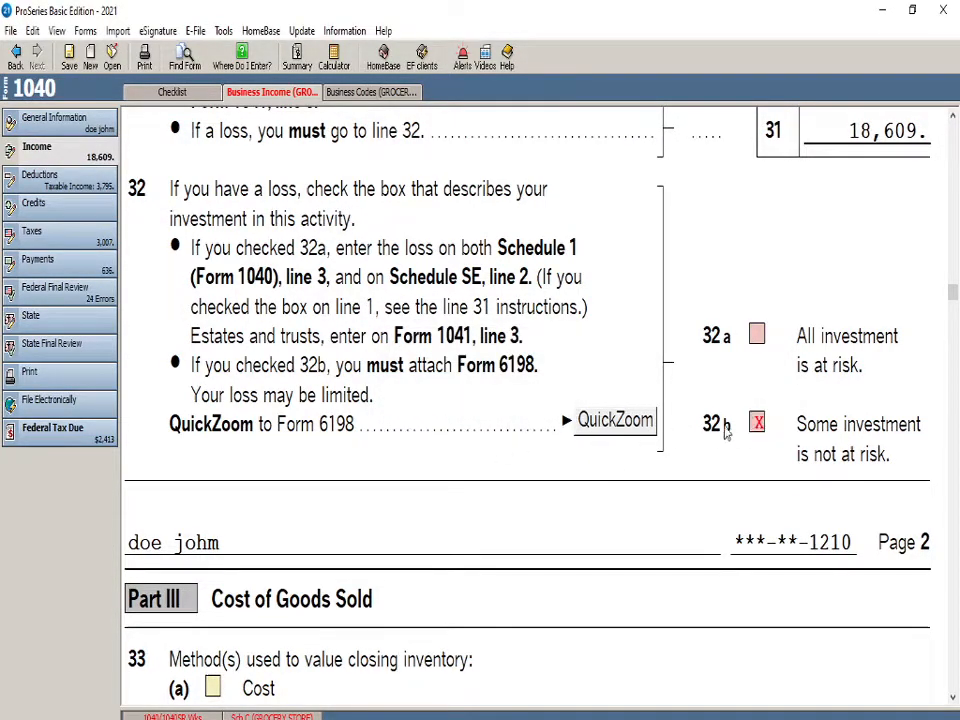
left_click(757, 424)
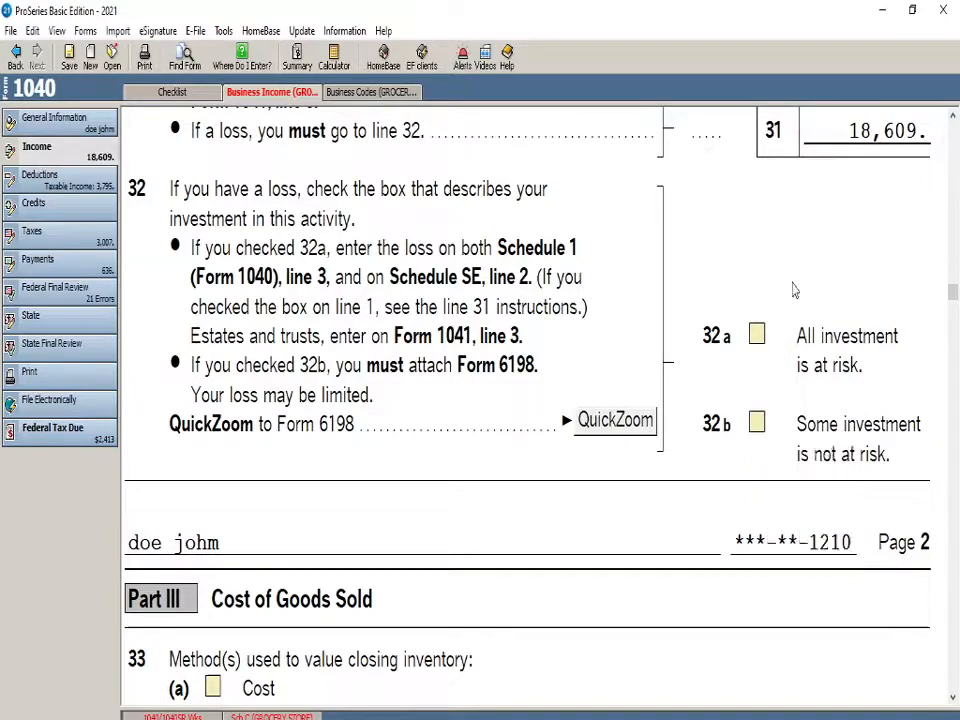
Review the line 32 at-risk choices and the Part III cost of goods sold questions on lines 33 through 42
scroll(930, 219, "up", 1)
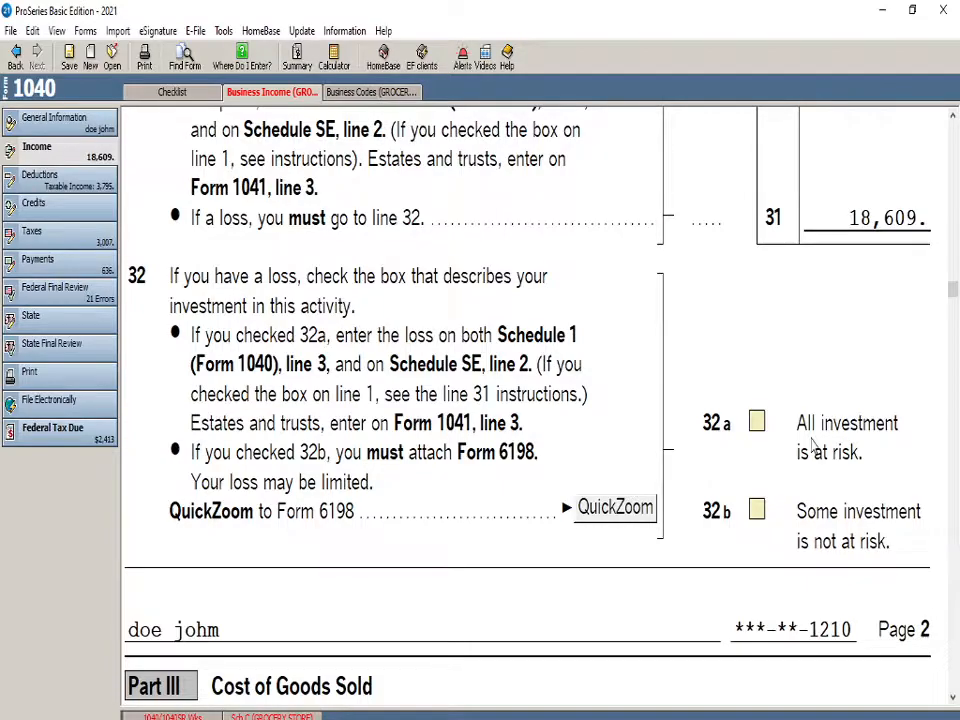
scroll(790, 462, "down", 1)
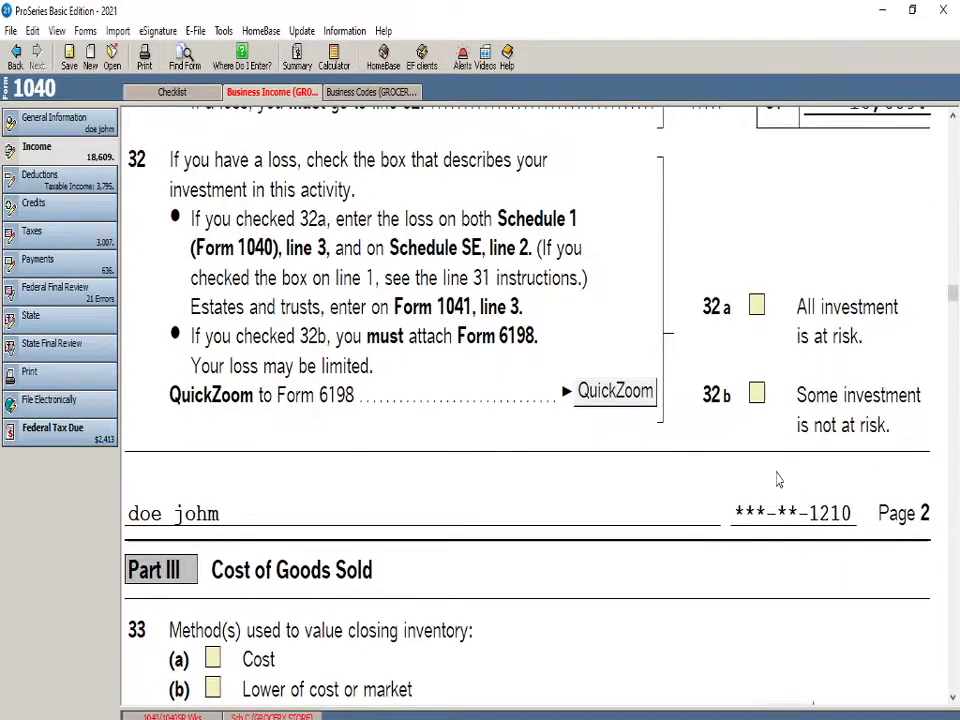
scroll(430, 480, "down", 2)
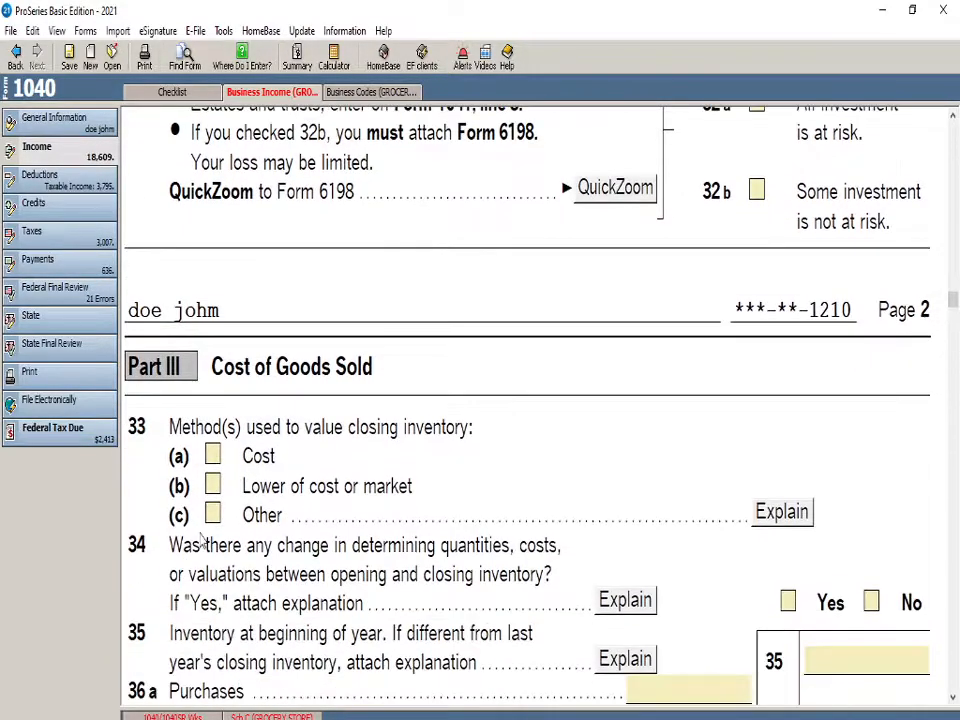
scroll(185, 580, "down", 4)
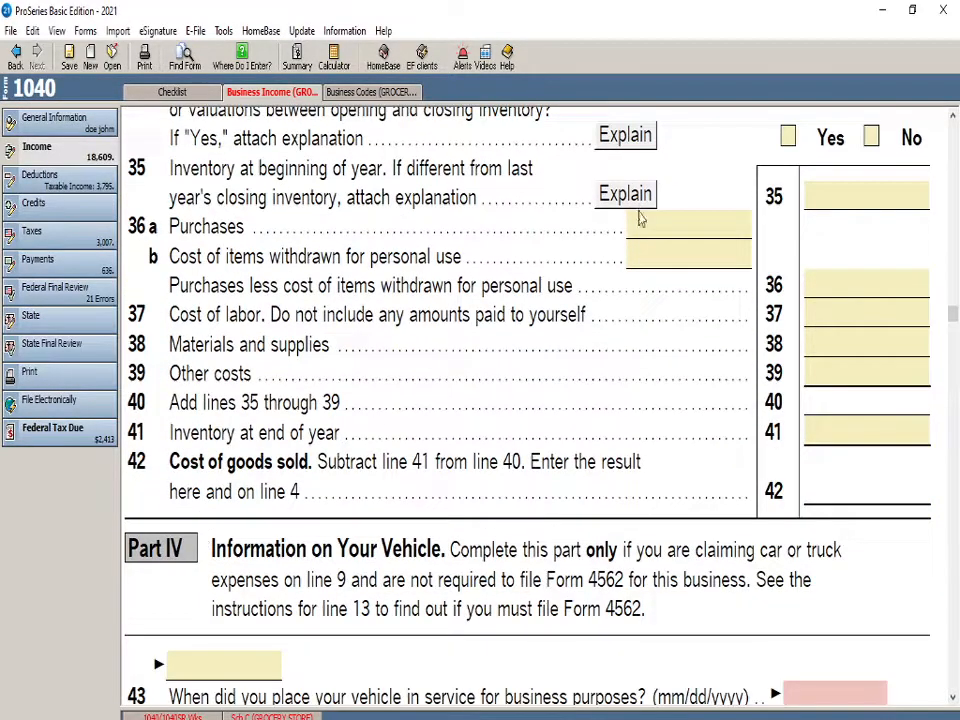
scroll(765, 520, "up", 2)
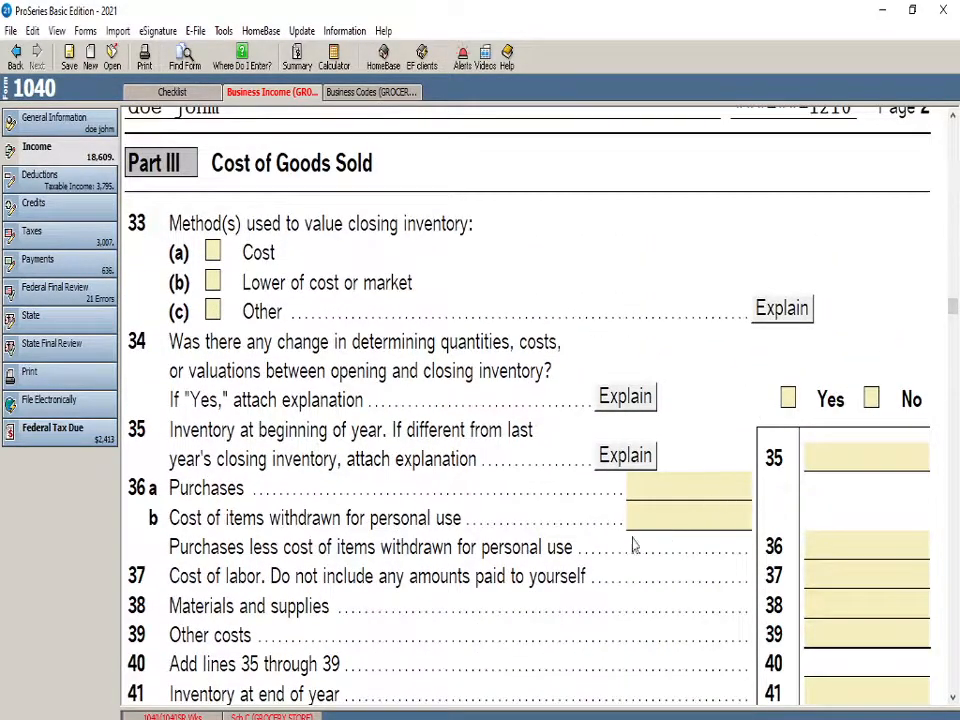
scroll(639, 544, "down", 1)
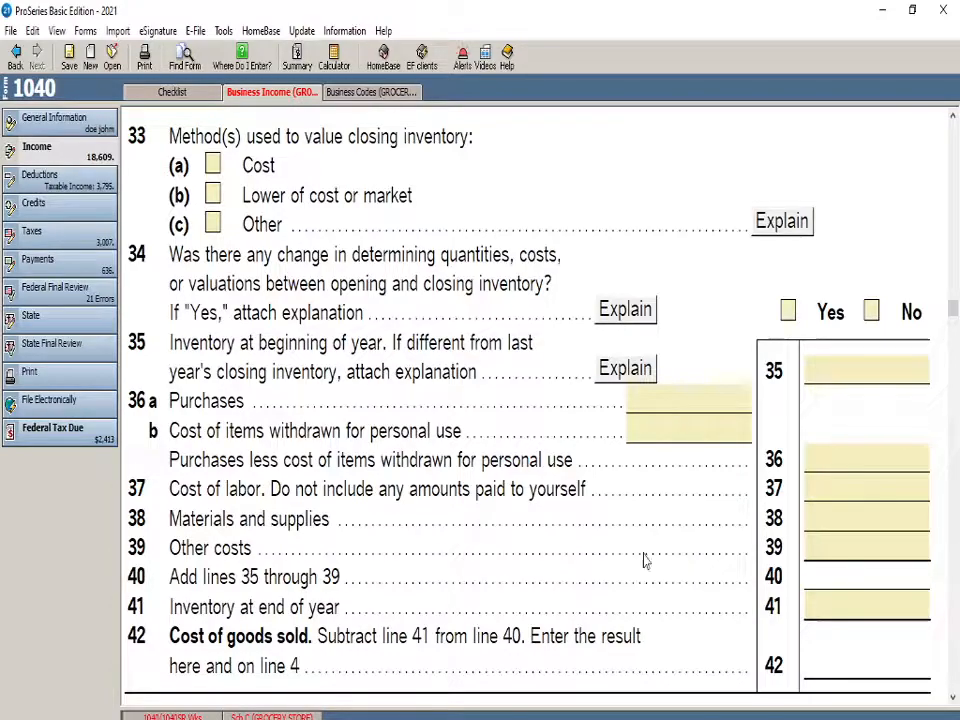
scroll(323, 643, "up", 1)
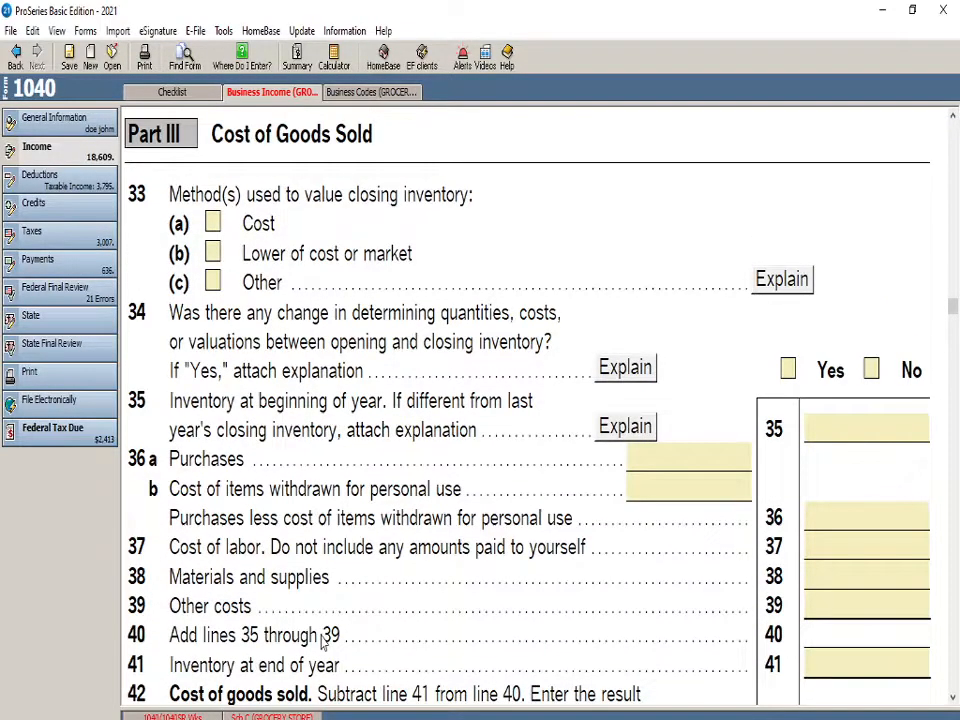
Enter 12/01/2000 on line 43 as the date the vehicle was placed in service for business
scroll(323, 643, "down", 5)
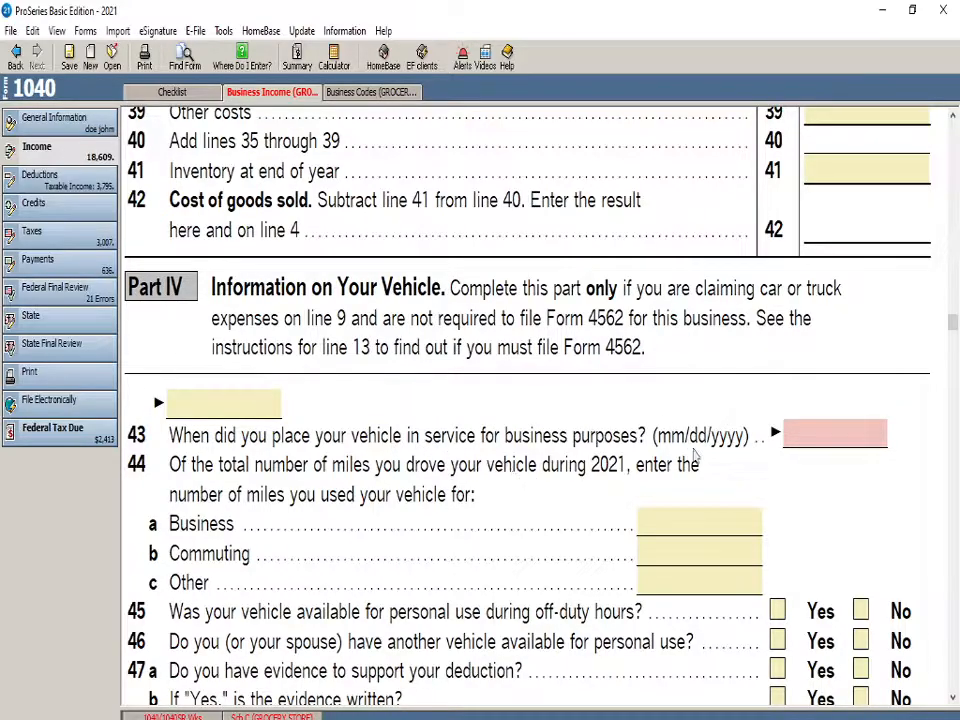
left_click(855, 441)
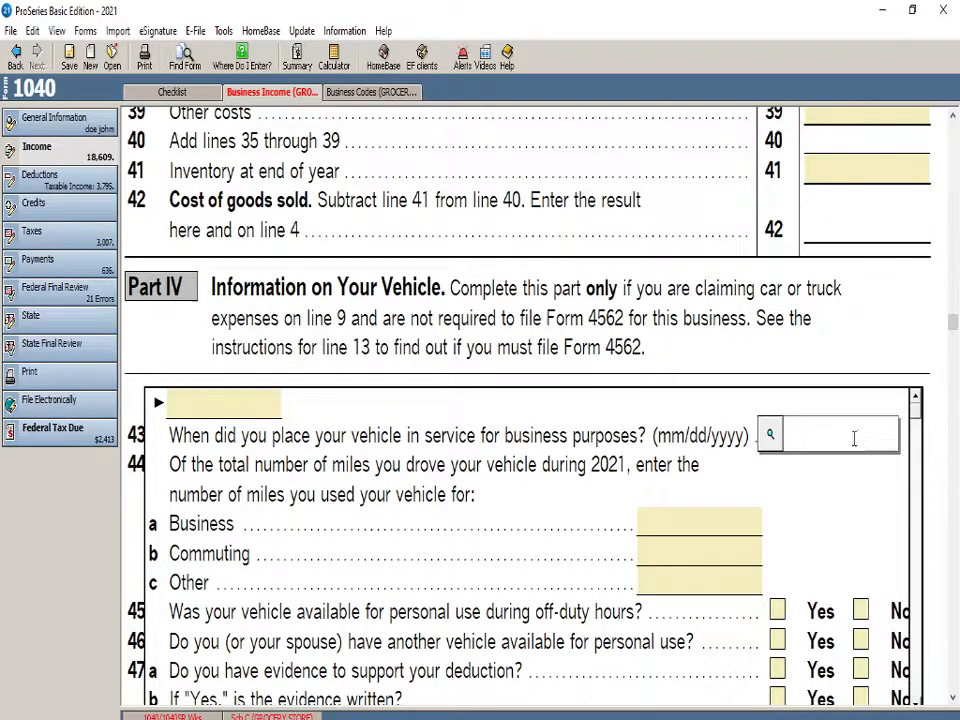
type("12/01/2000")
key("Tab")
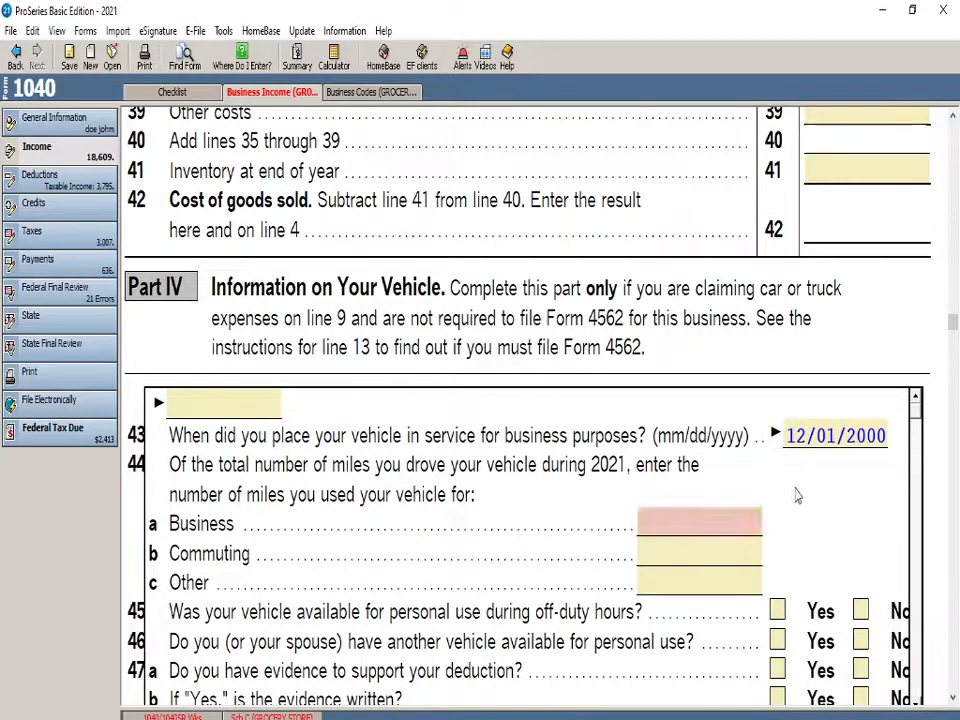
Enter 500 business miles for the vehicle on line 44a
left_click(714, 520)
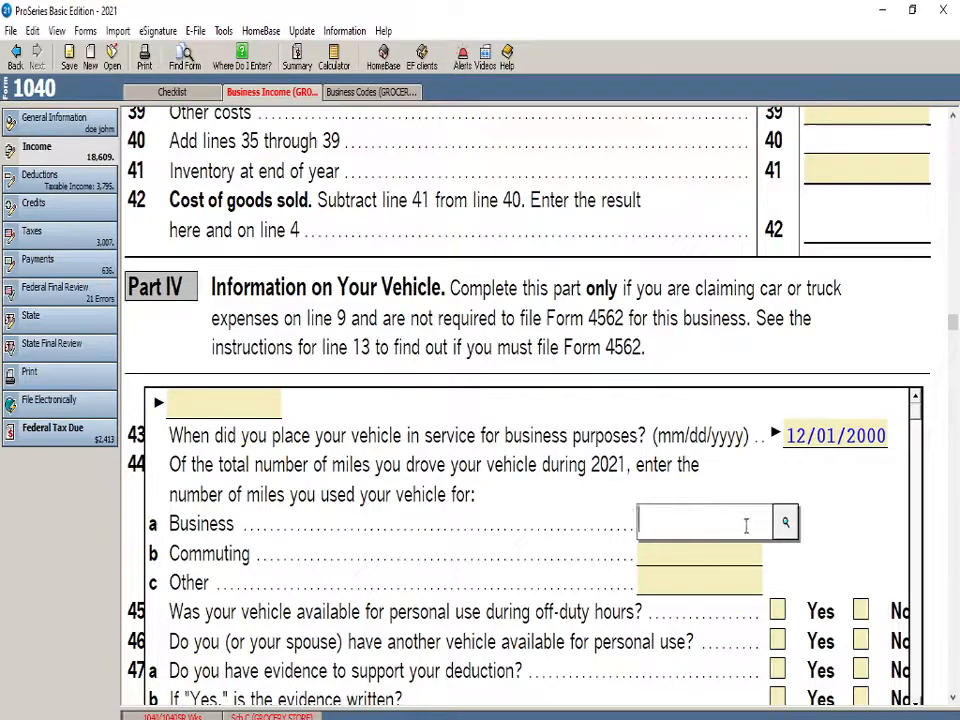
left_click(694, 472)
left_click(686, 521)
type("565")
key("BackSpace")
key("BackSpace")
key("BackSpace")
type("500")
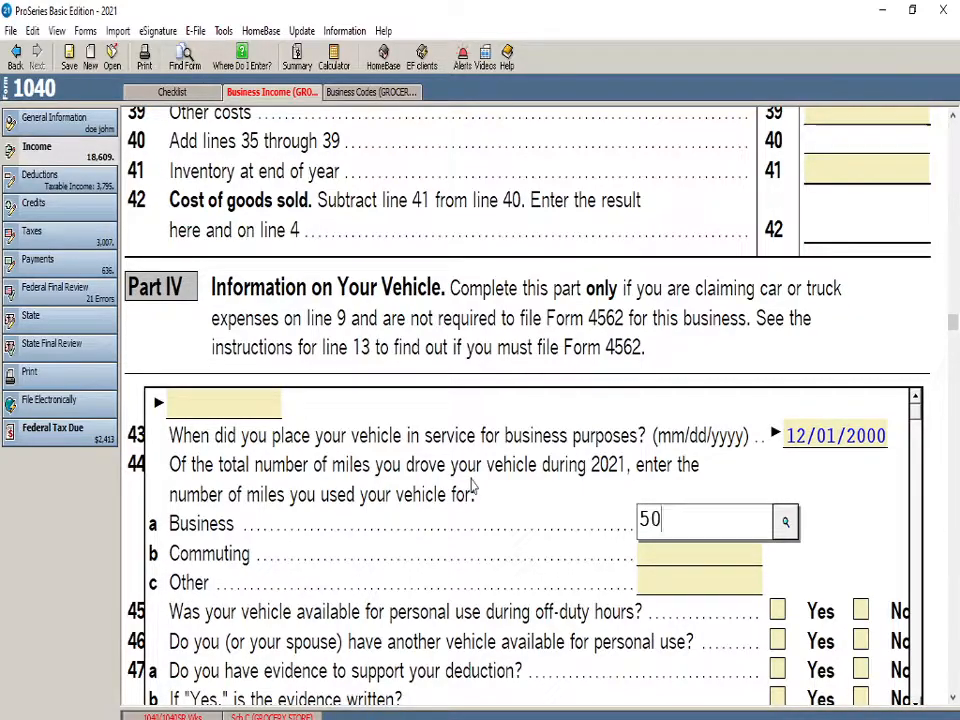
key("Return")
Answer No to the personal-use vehicle questions on lines 45 and 46, and Yes to the evidence questions on lines 47a and 47b
scroll(420, 620, "down", 1)
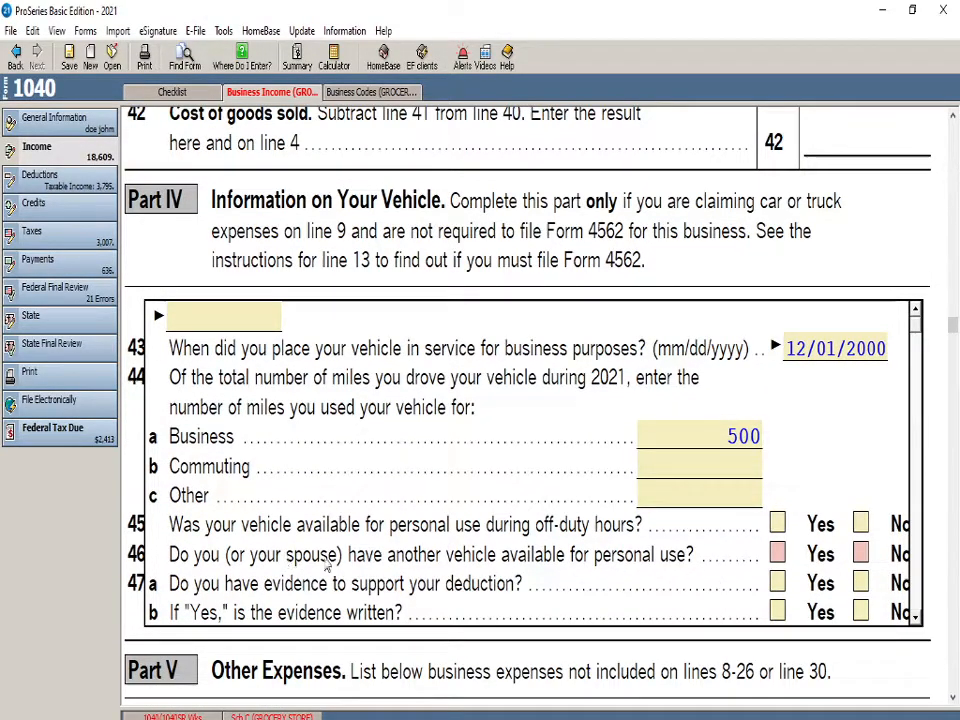
left_click(860, 553)
scroll(480, 560, "down", 2)
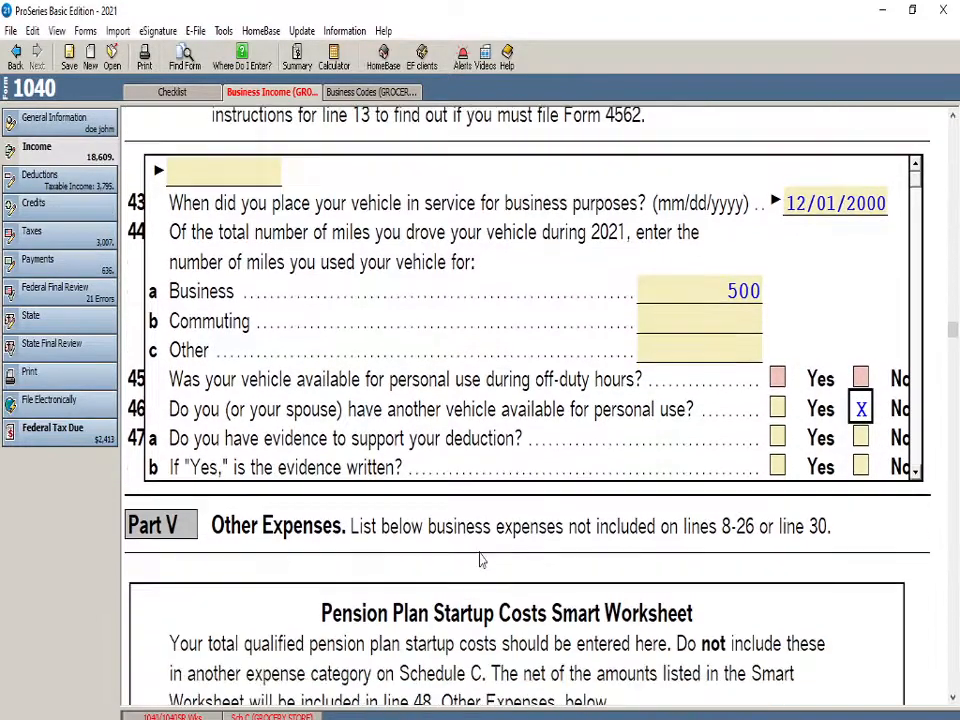
scroll(410, 421, "up", 1)
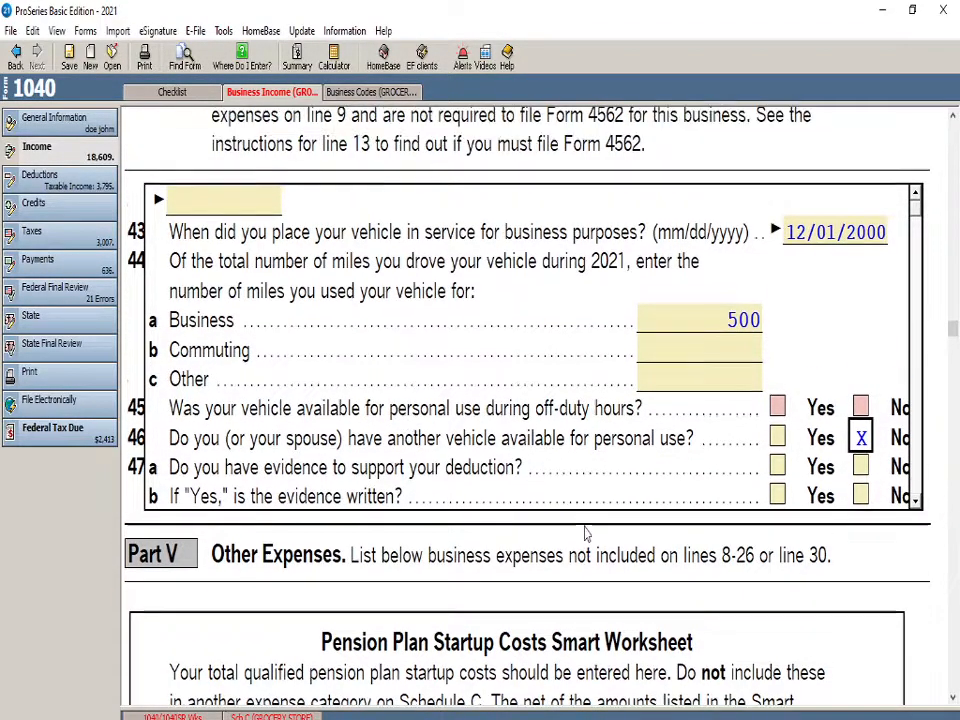
left_click(860, 408)
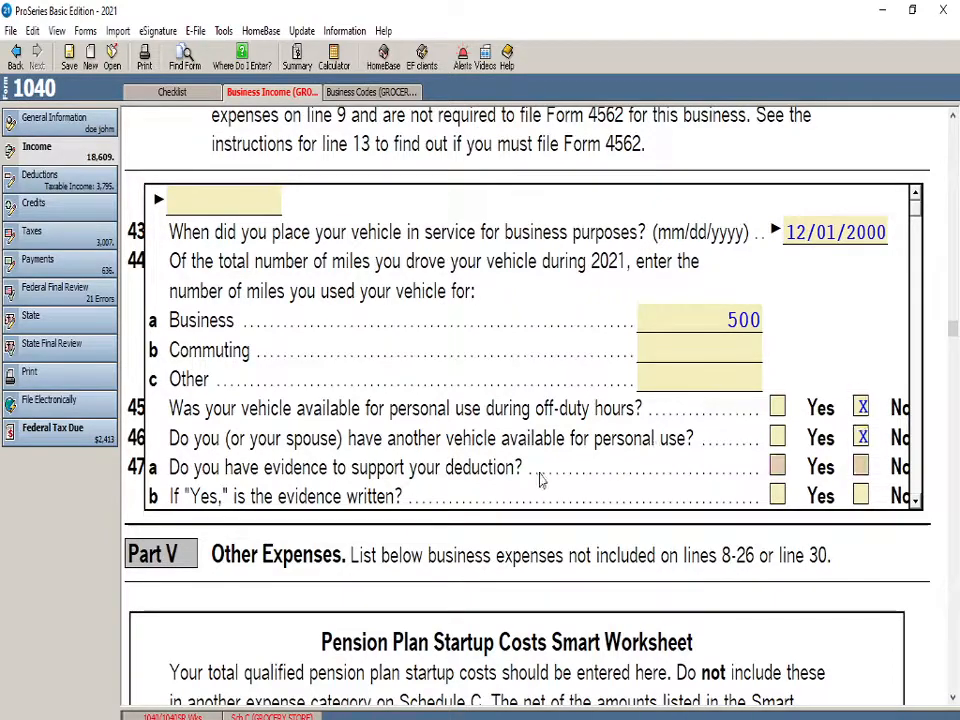
left_click(779, 467)
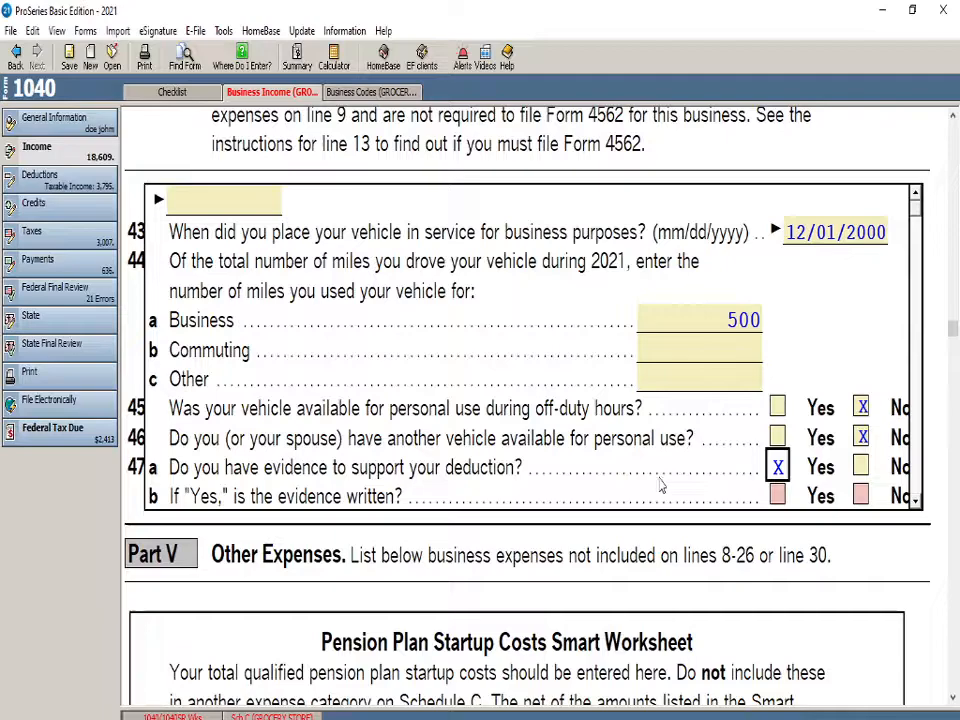
left_click(777, 494)
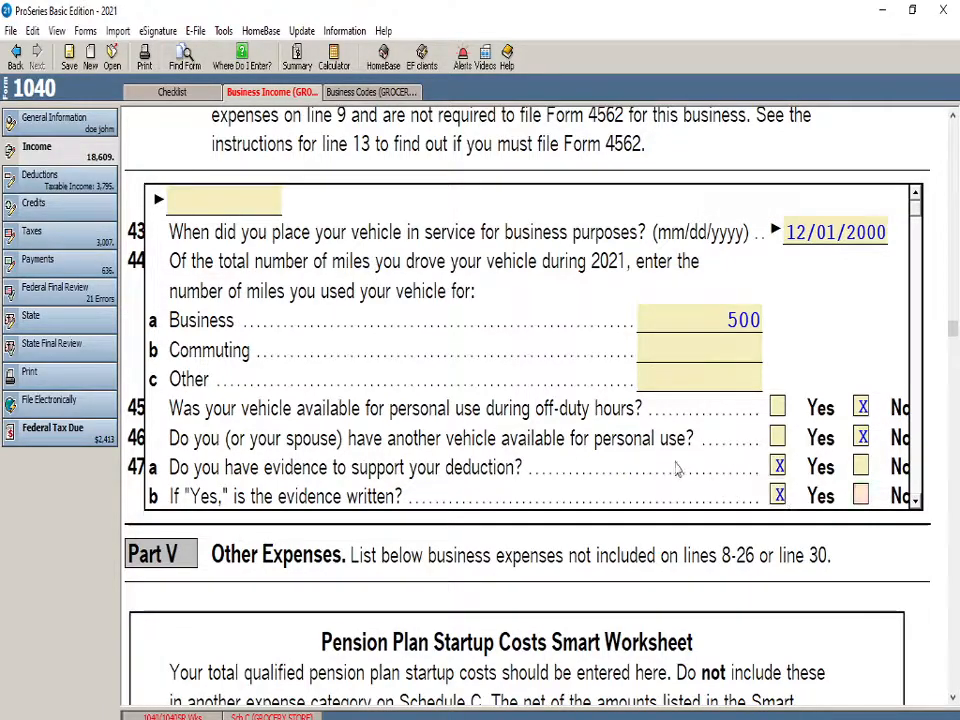
Set the car and truck expenses on line 9 to 800
scroll(490, 350, "down", 3)
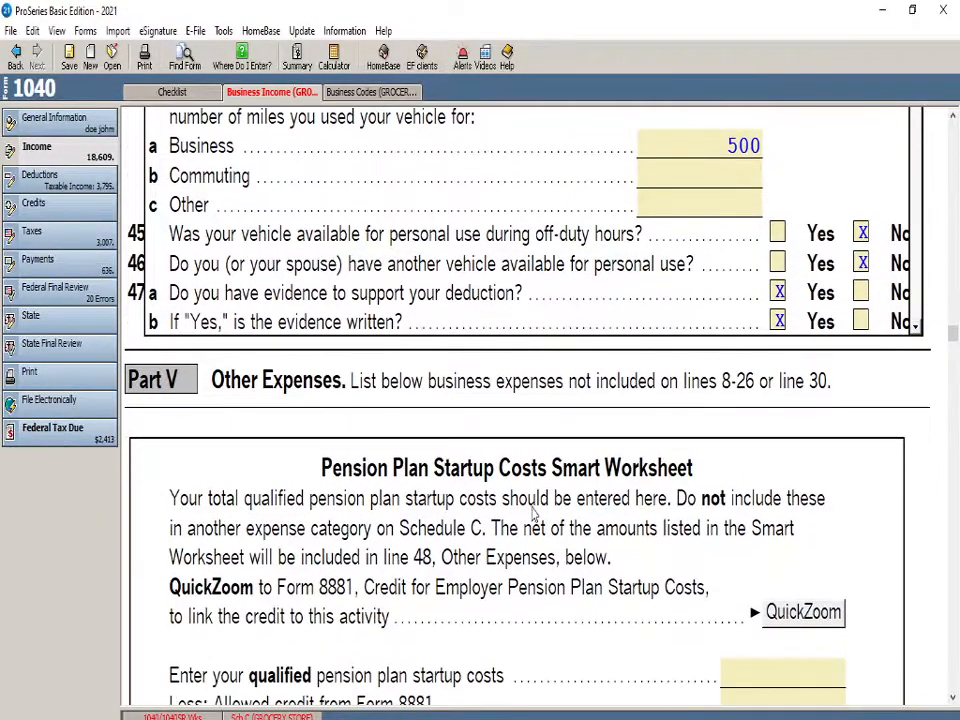
scroll(531, 523, "up", 7)
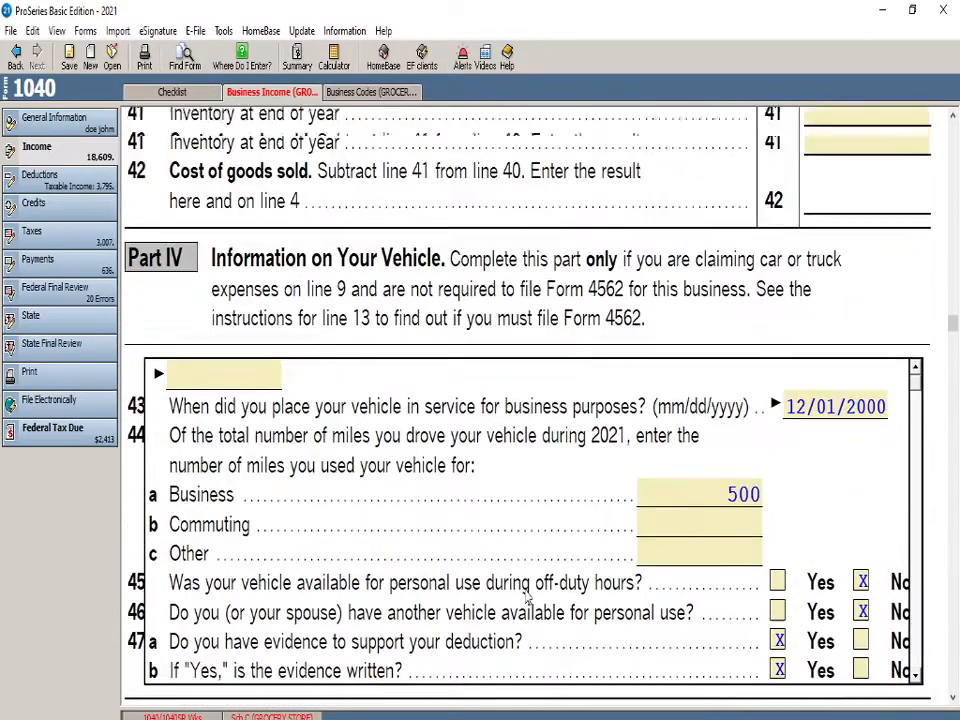
scroll(536, 628, "up", 10)
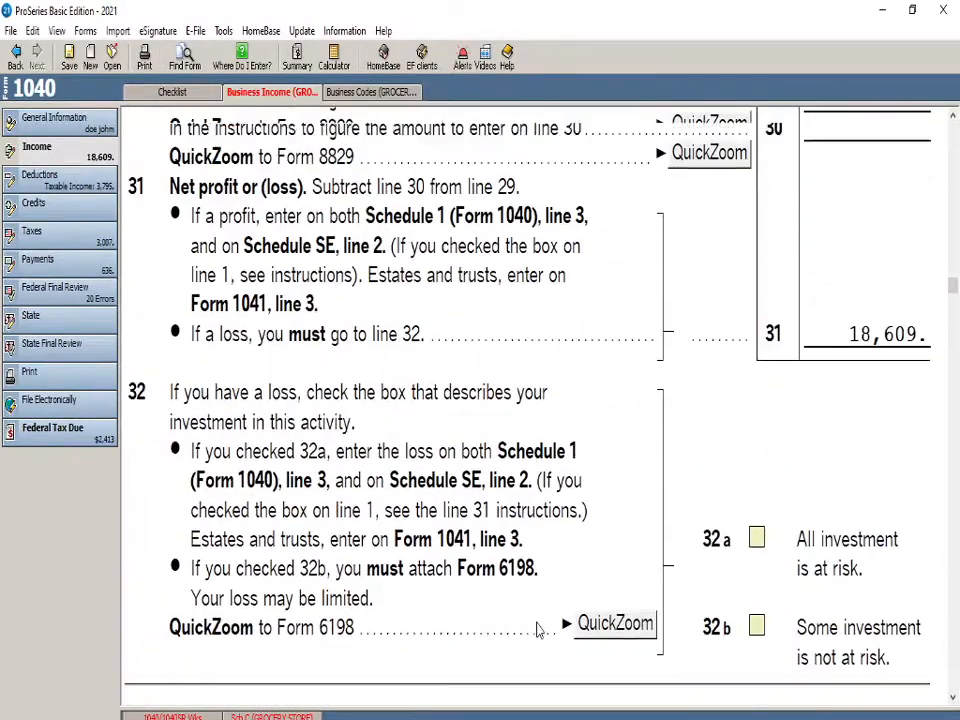
scroll(537, 628, "up", 12)
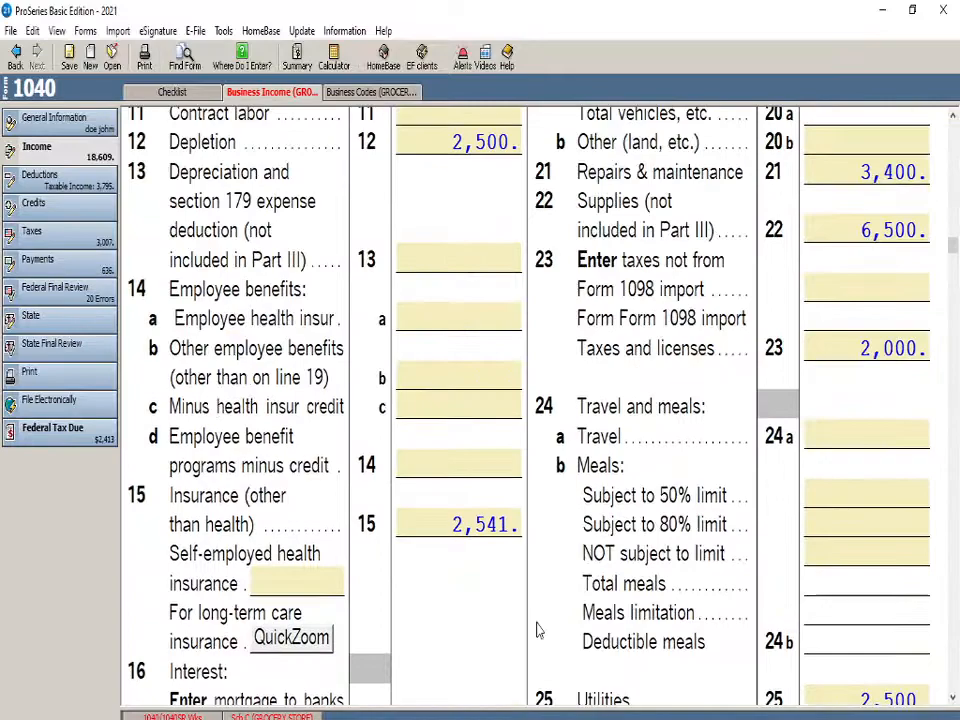
scroll(643, 540, "up", 4)
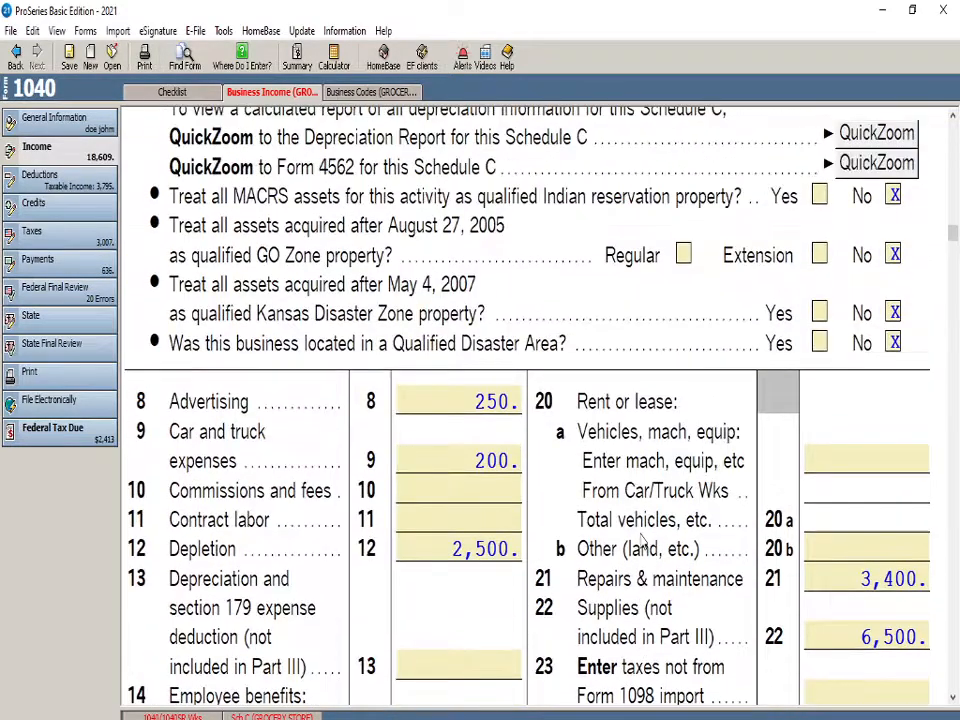
left_click(461, 465)
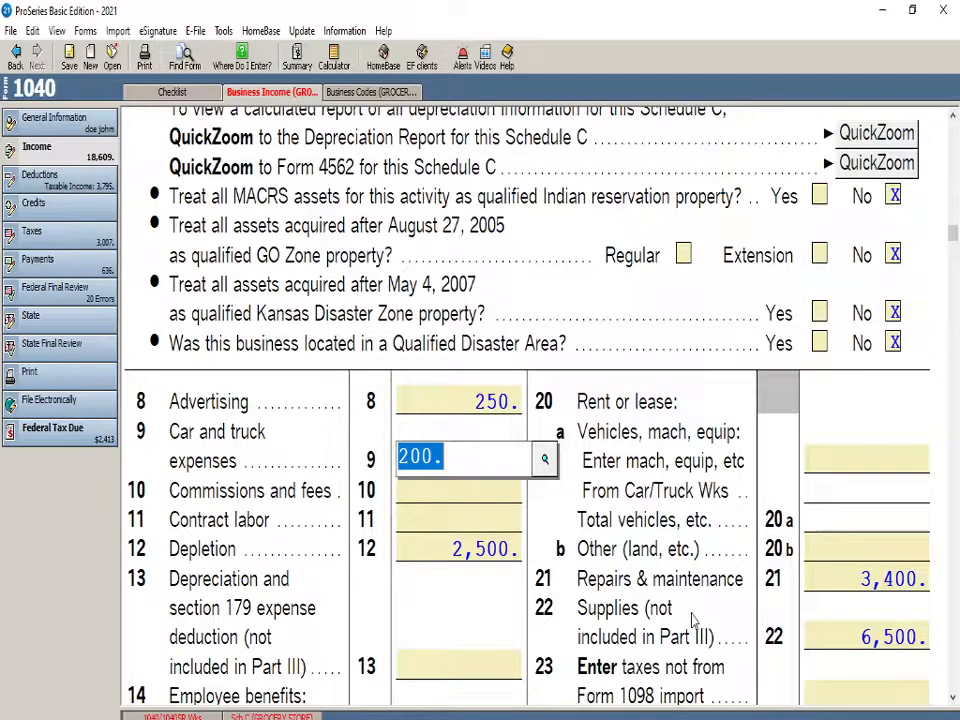
type("800")
key("Return")
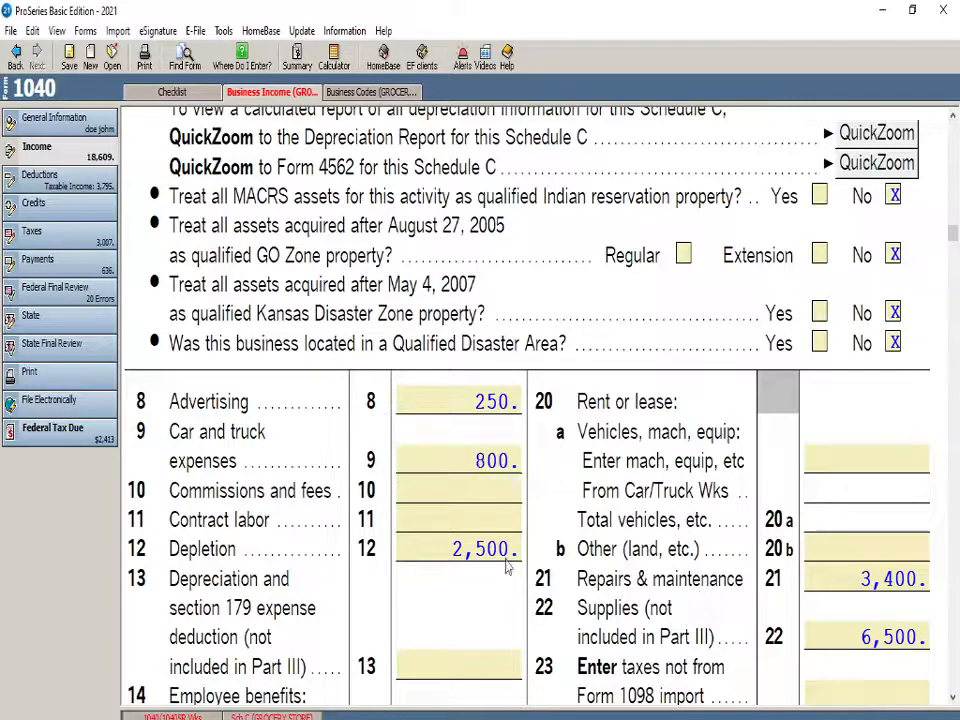
Review Schedule C from the line 8 expenses through net profit, cost of goods sold and vehicle information to the Part V pension plan worksheet
scroll(421, 577, "down", 3)
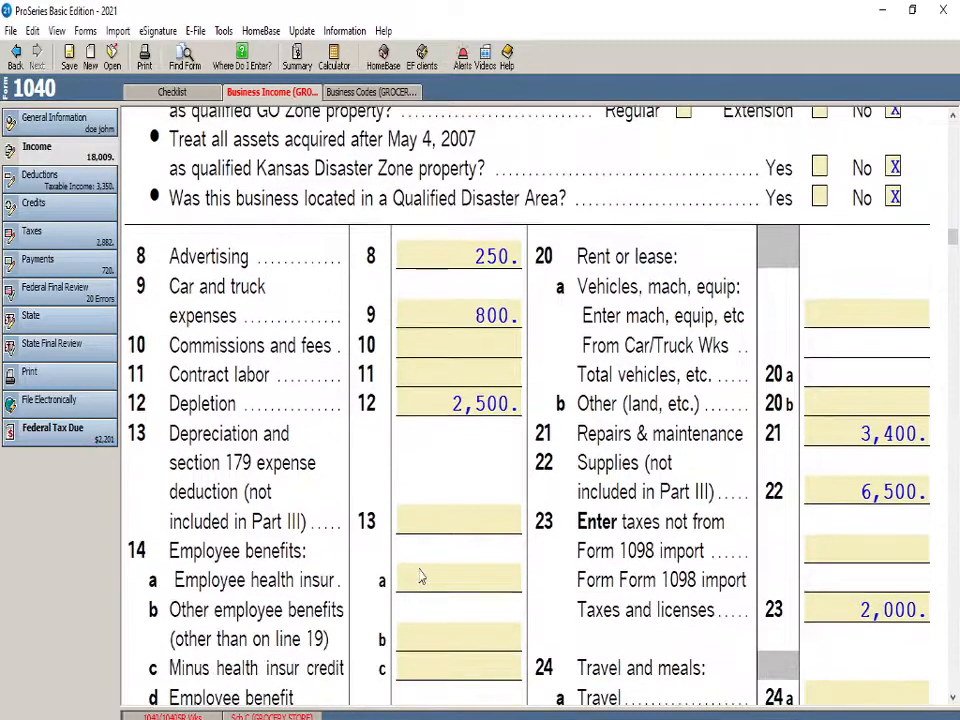
scroll(421, 577, "down", 20)
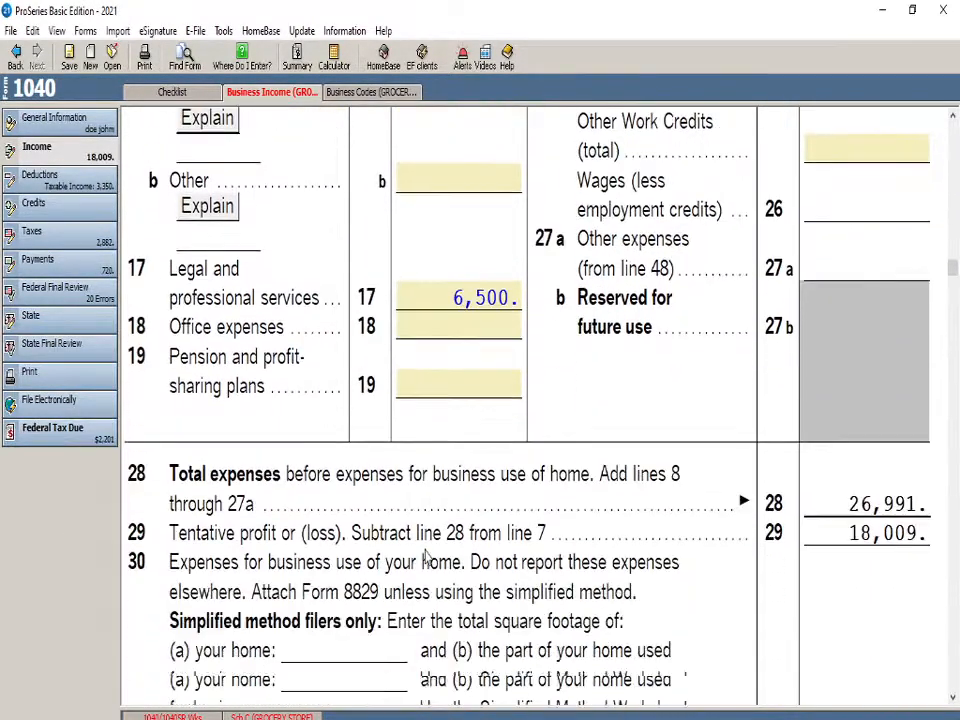
scroll(424, 557, "down", 5)
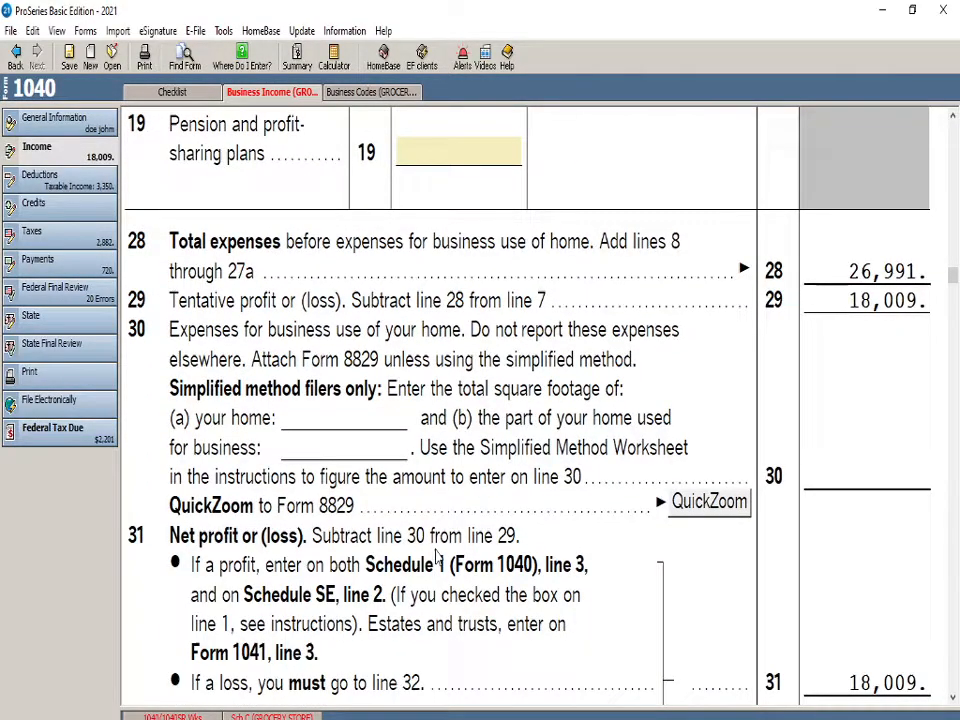
scroll(437, 560, "down", 18)
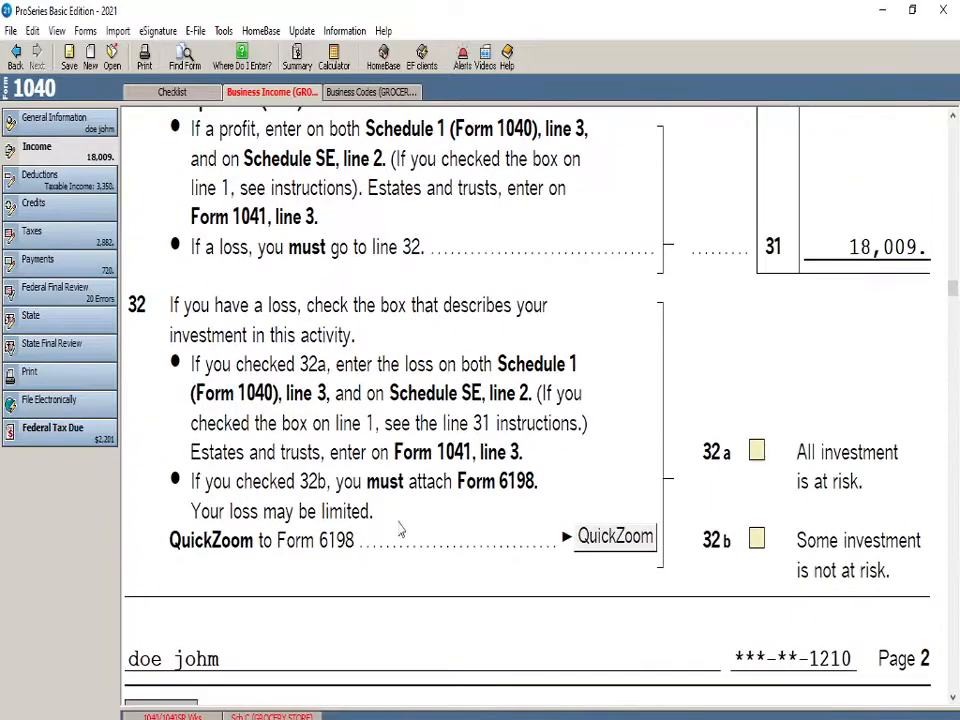
scroll(403, 560, "down", 12)
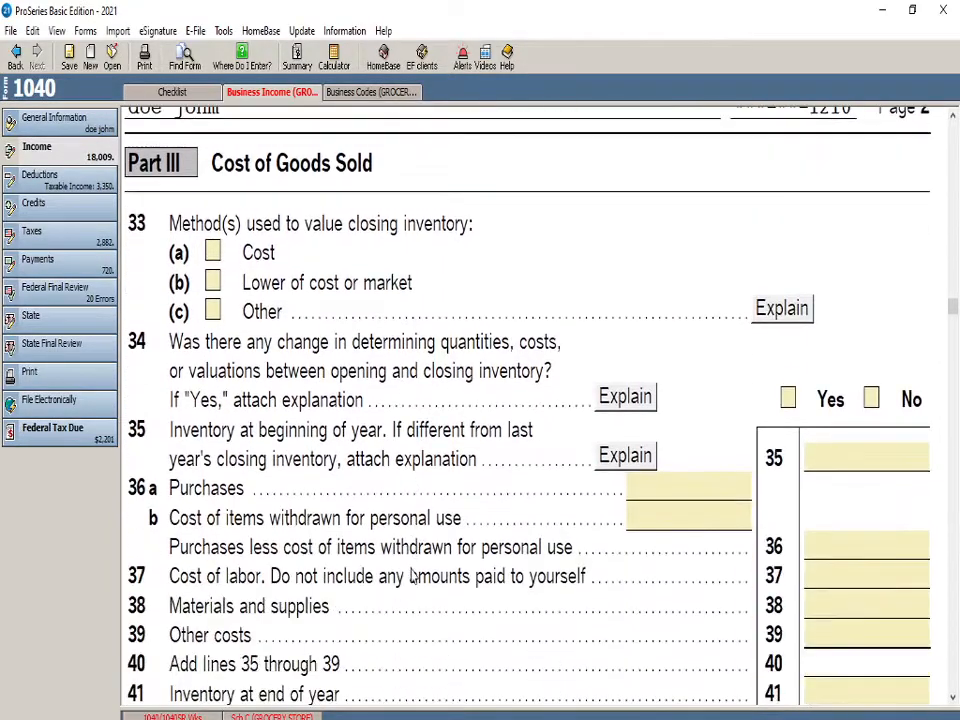
scroll(435, 580, "down", 5)
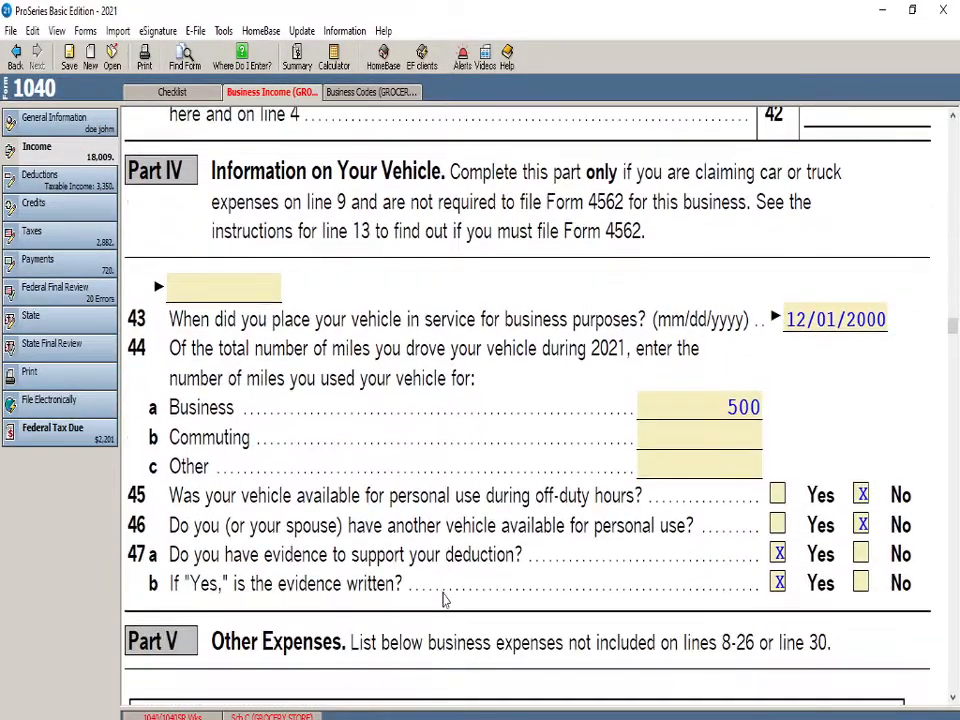
scroll(445, 600, "down", 6)
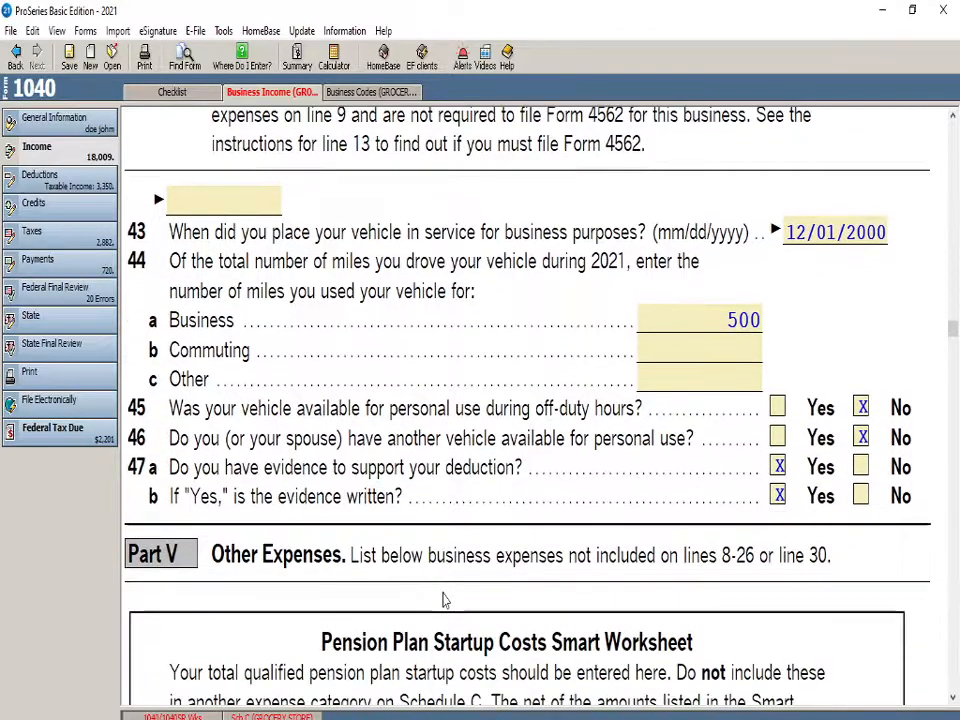
scroll(445, 600, "down", 4)
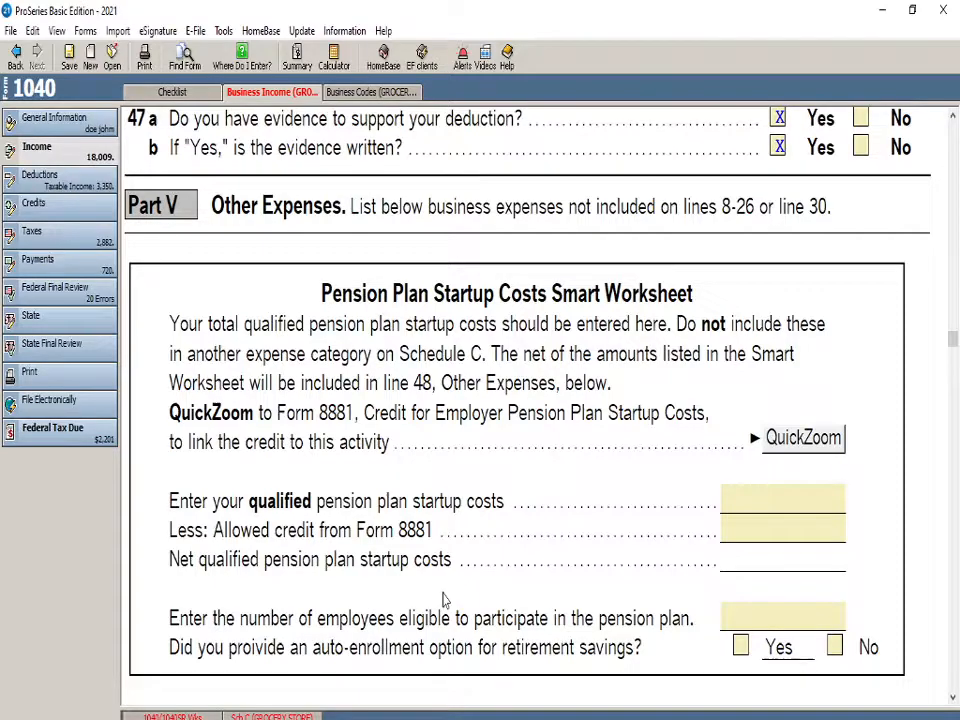
Review the Schedule C smart worksheets from pension plan startup costs through the QBI deduction, carryovers, activity summary and carryforward to 2022
scroll(445, 600, "down", 8)
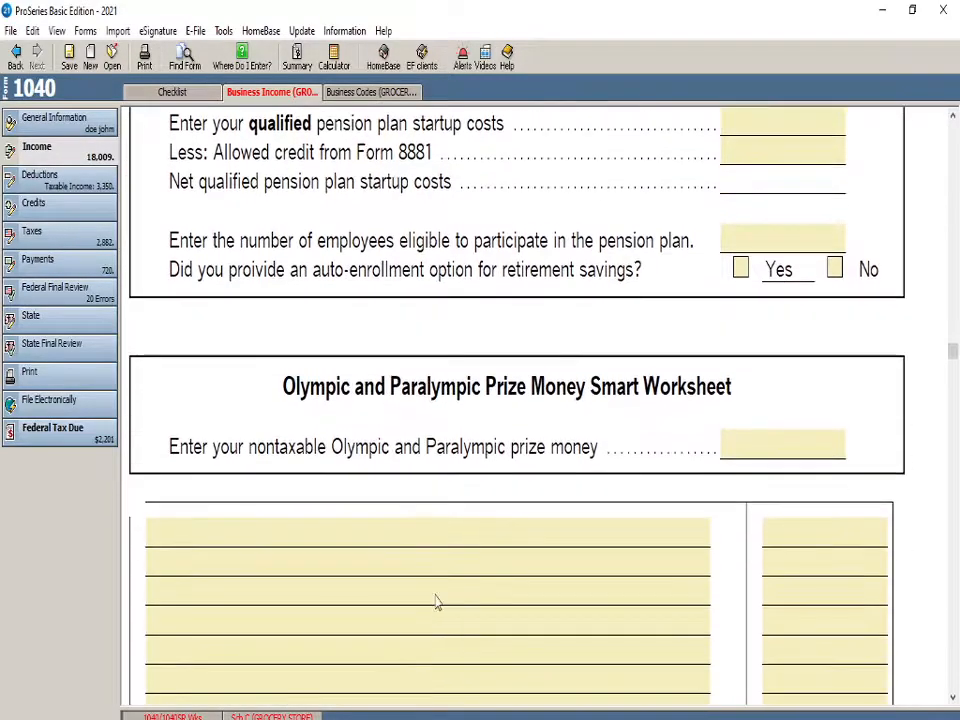
scroll(414, 465, "down", 2)
scroll(388, 498, "up", 8)
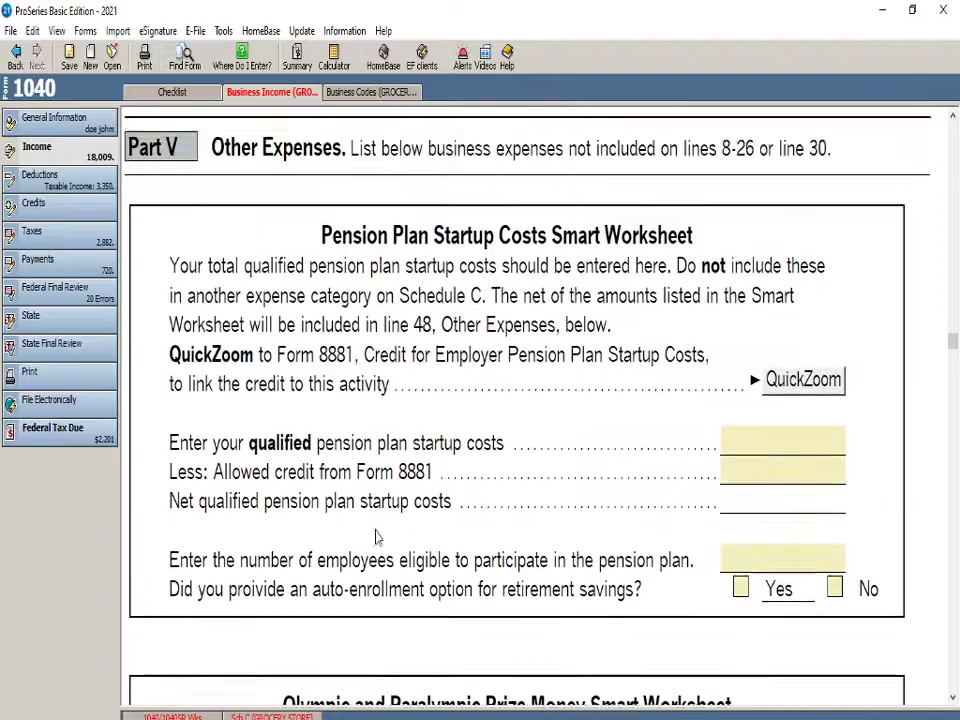
scroll(377, 529, "down", 10)
scroll(360, 470, "down", 20)
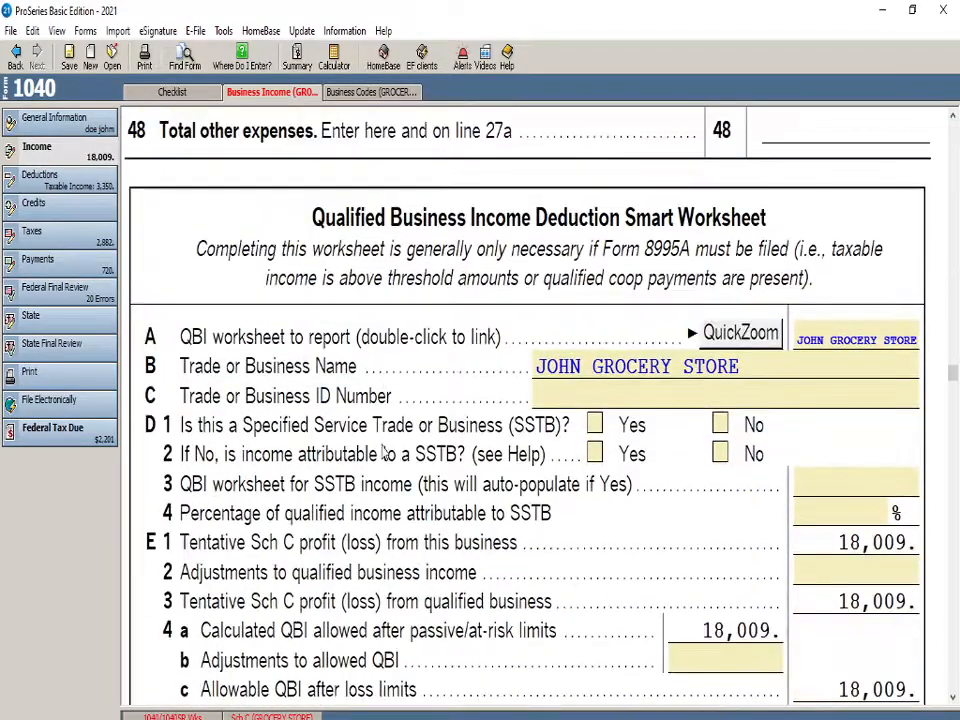
scroll(385, 458, "down", 20)
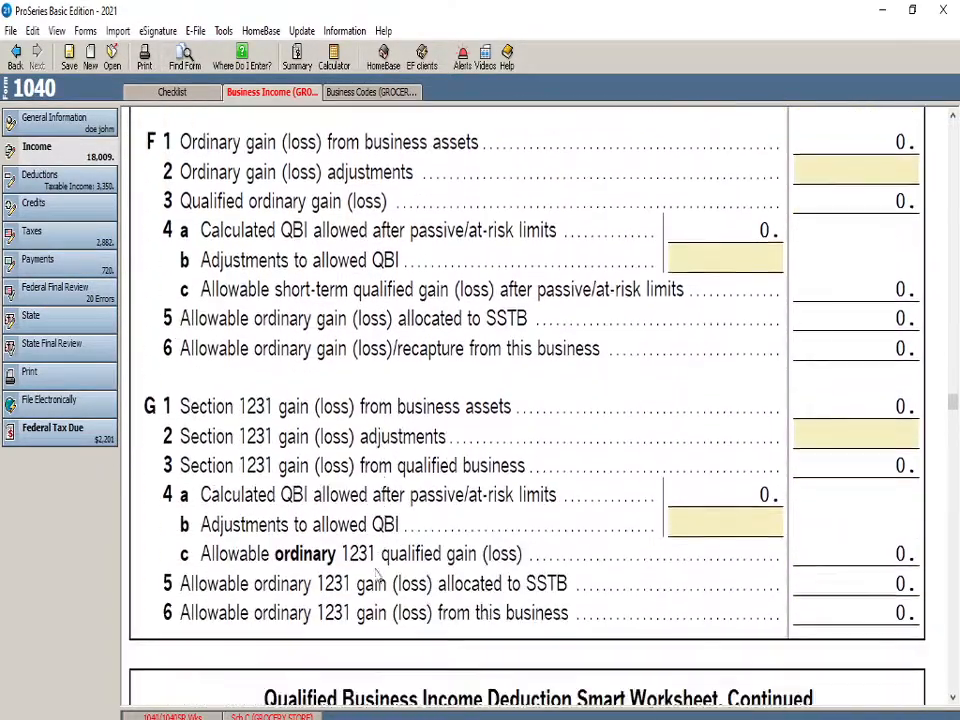
scroll(370, 630, "down", 15)
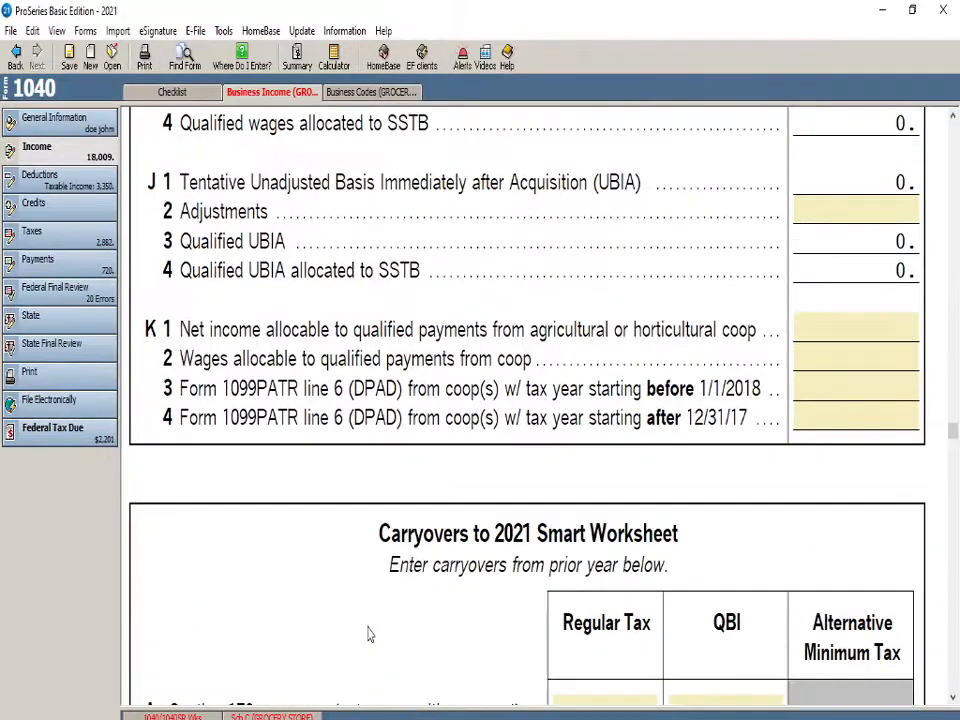
scroll(370, 637, "down", 15)
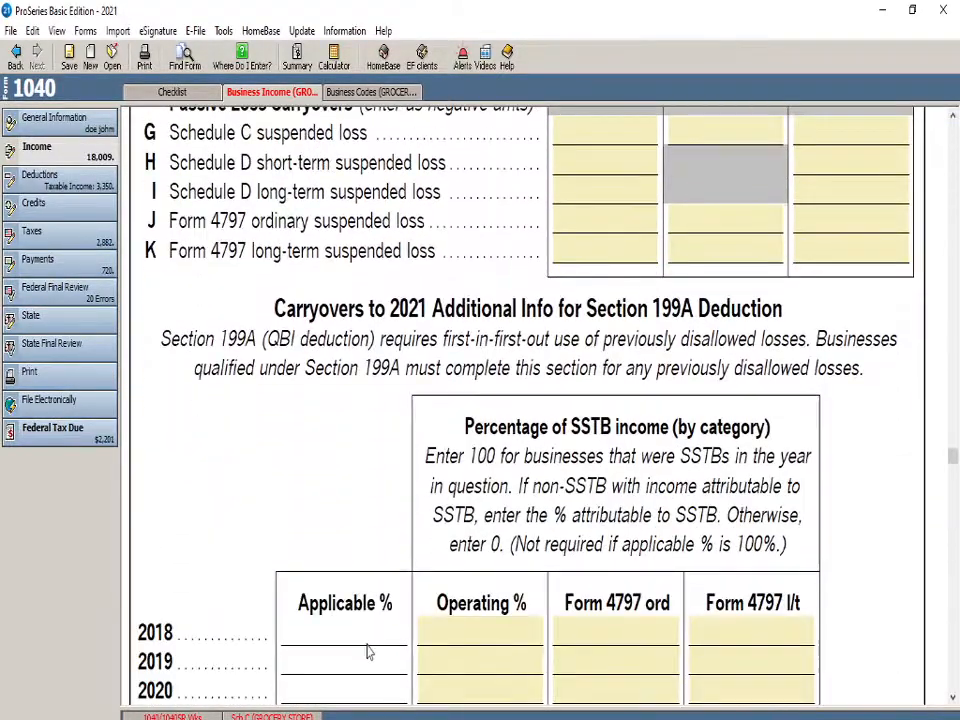
scroll(366, 652, "down", 20)
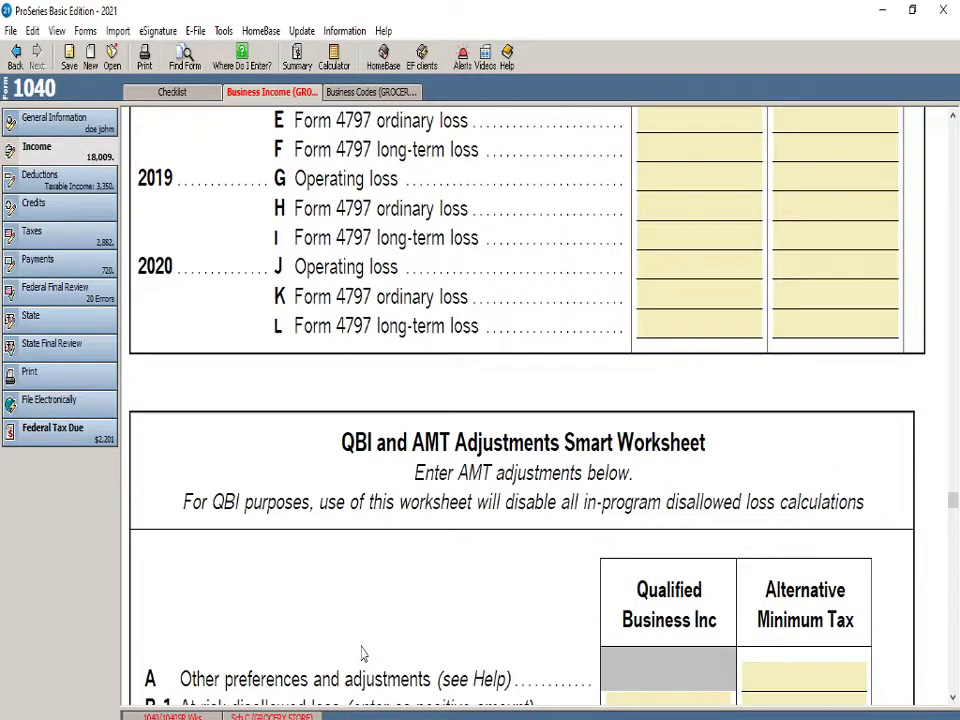
scroll(579, 664, "down", 15)
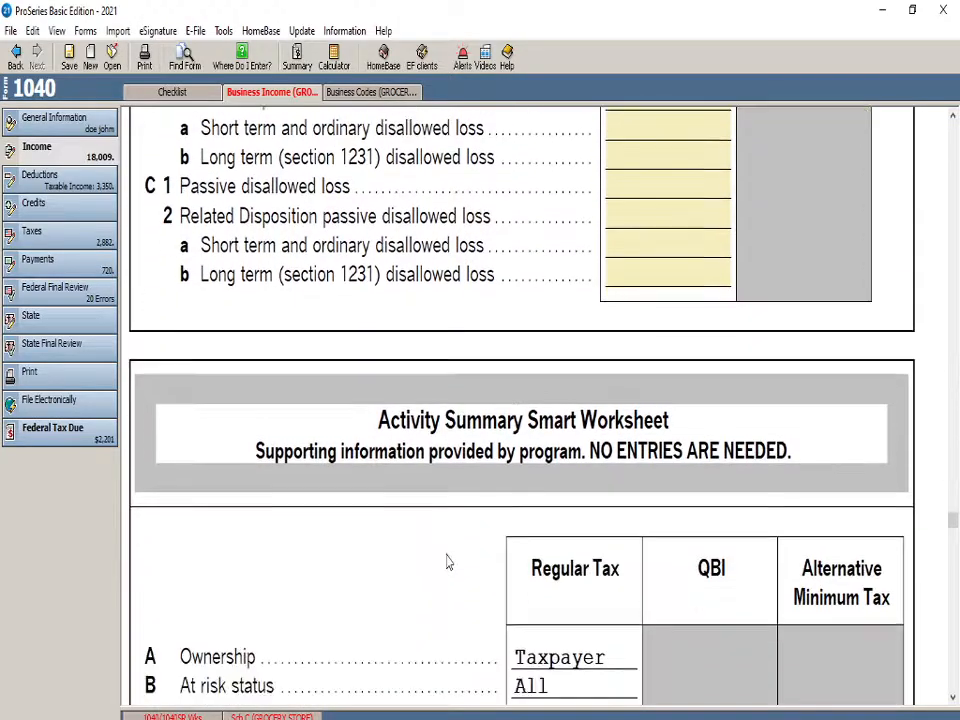
scroll(430, 544, "down", 10)
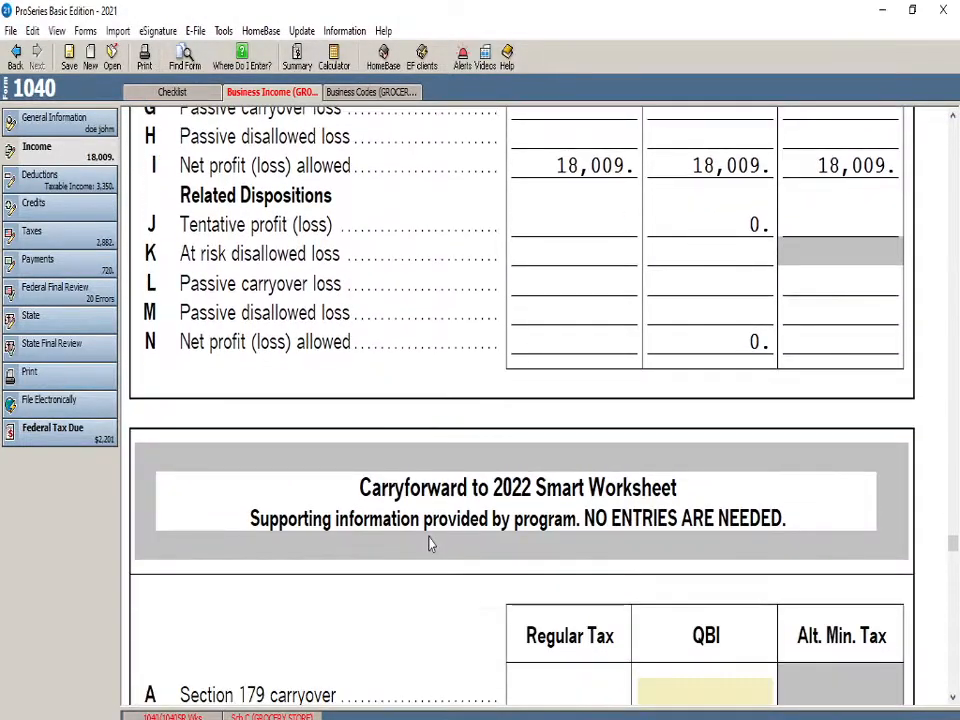
scroll(430, 543, "up", 5)
scroll(430, 544, "up", 5)
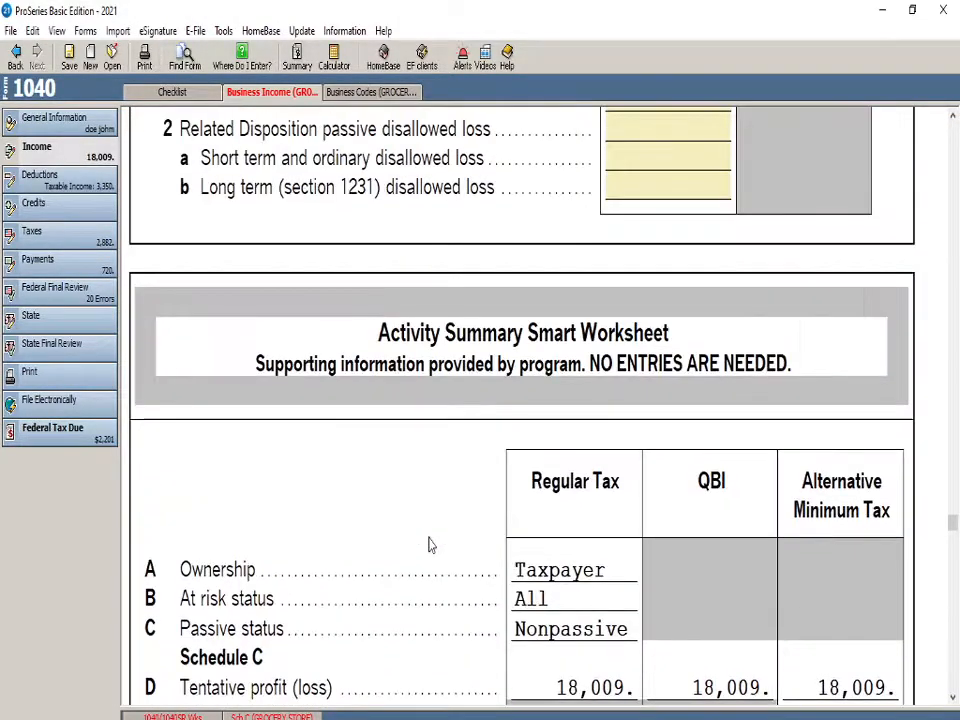
scroll(430, 544, "up", 20)
scroll(430, 544, "up", 15)
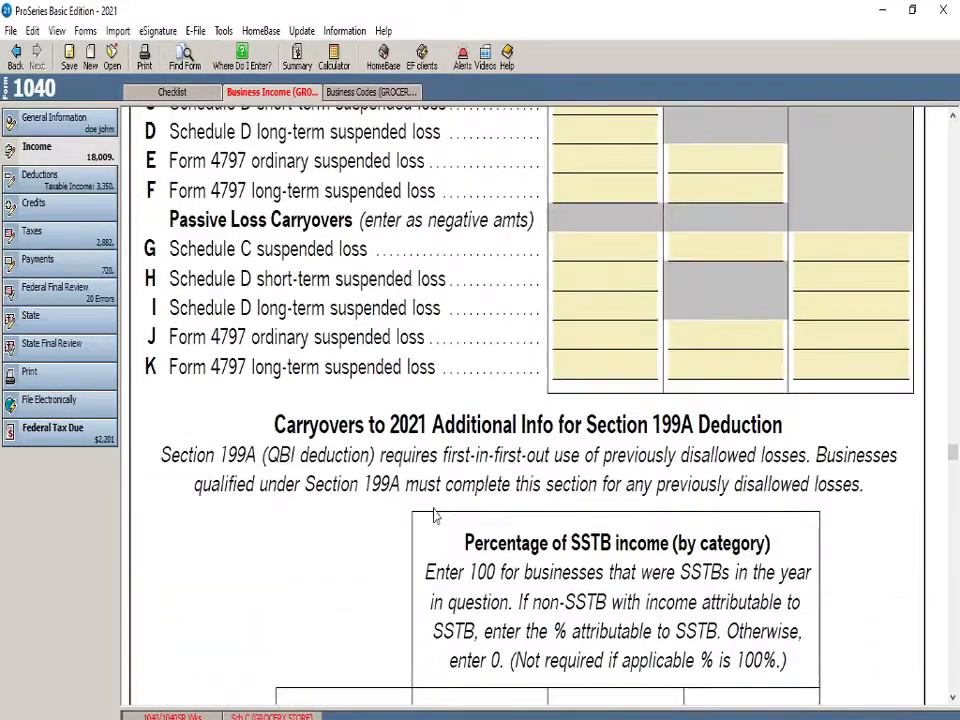
scroll(434, 515, "up", 20)
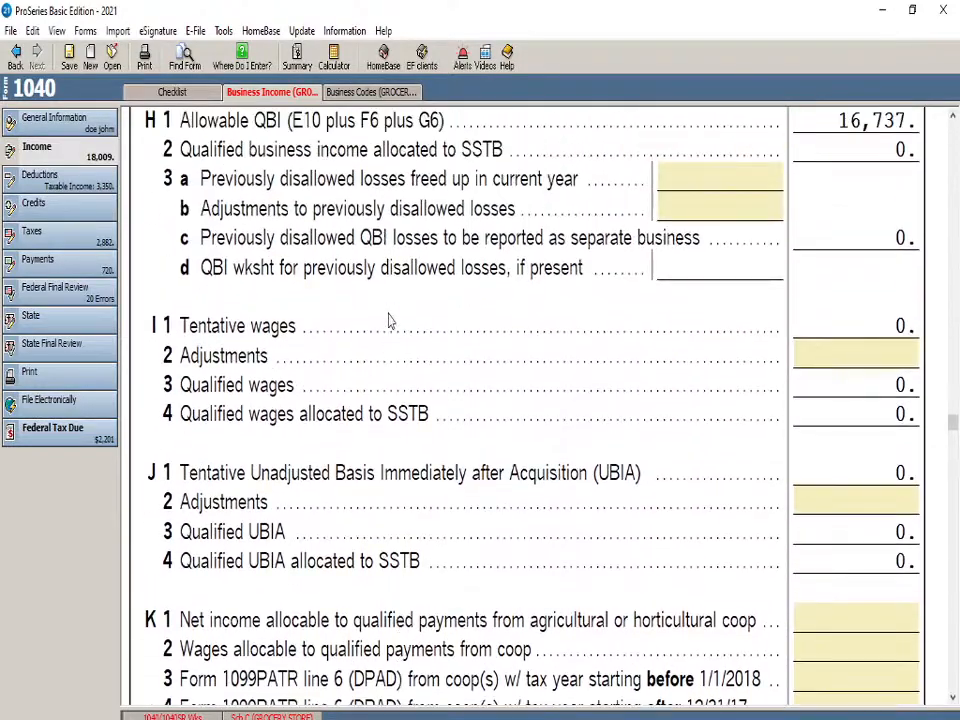
scroll(420, 560, "up", 20)
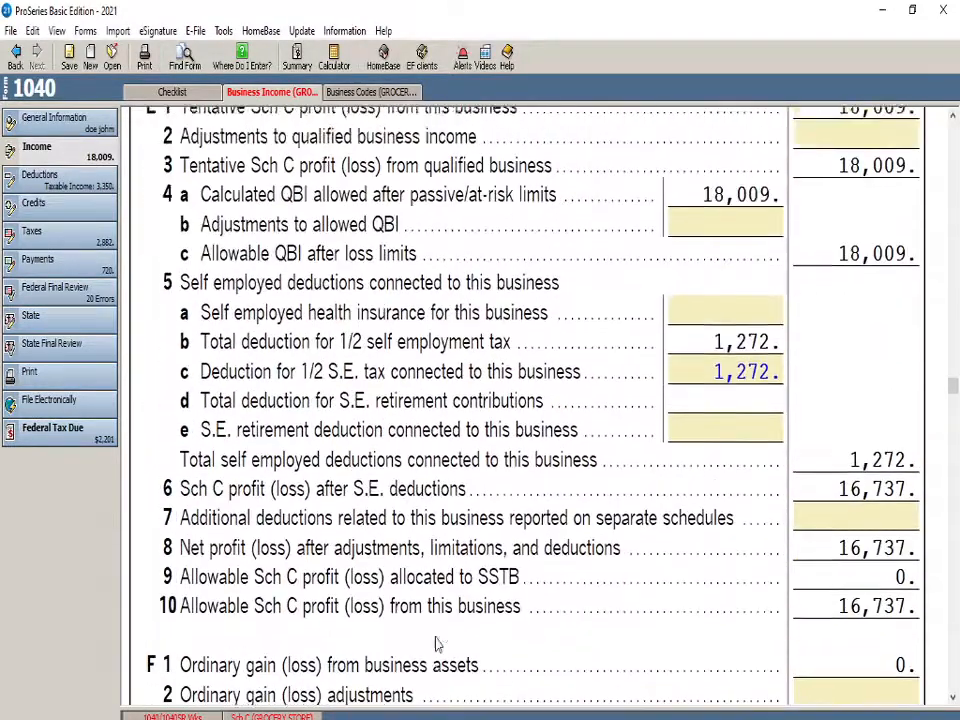
scroll(437, 650, "up", 20)
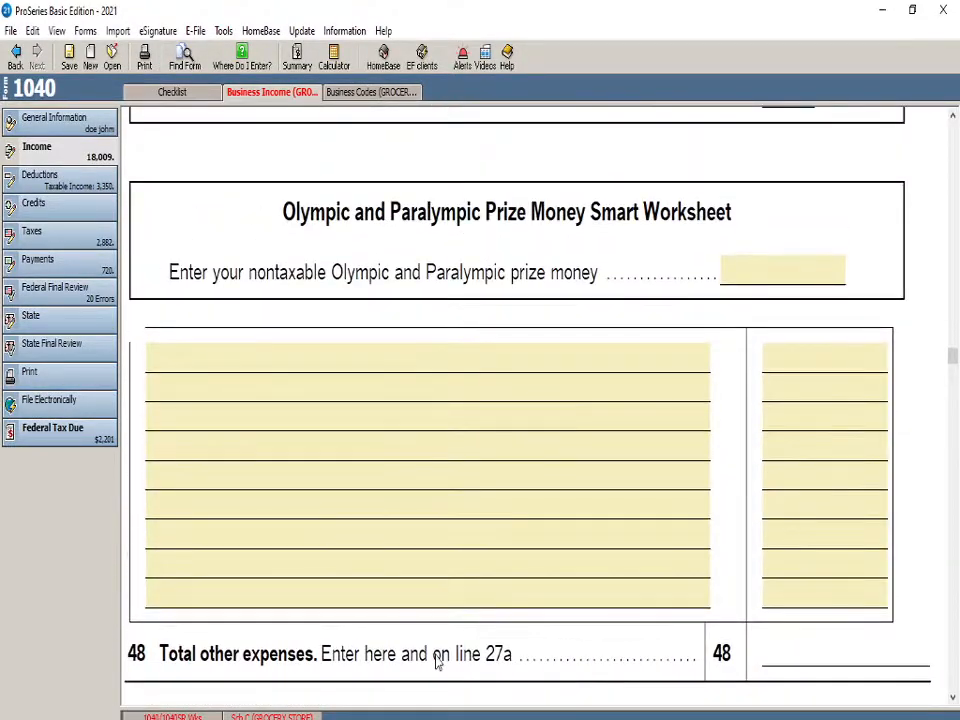
Add a Part V other expense described as CAR WASH with an amount of 231
scroll(437, 662, "up", 20)
scroll(437, 662, "up", 10)
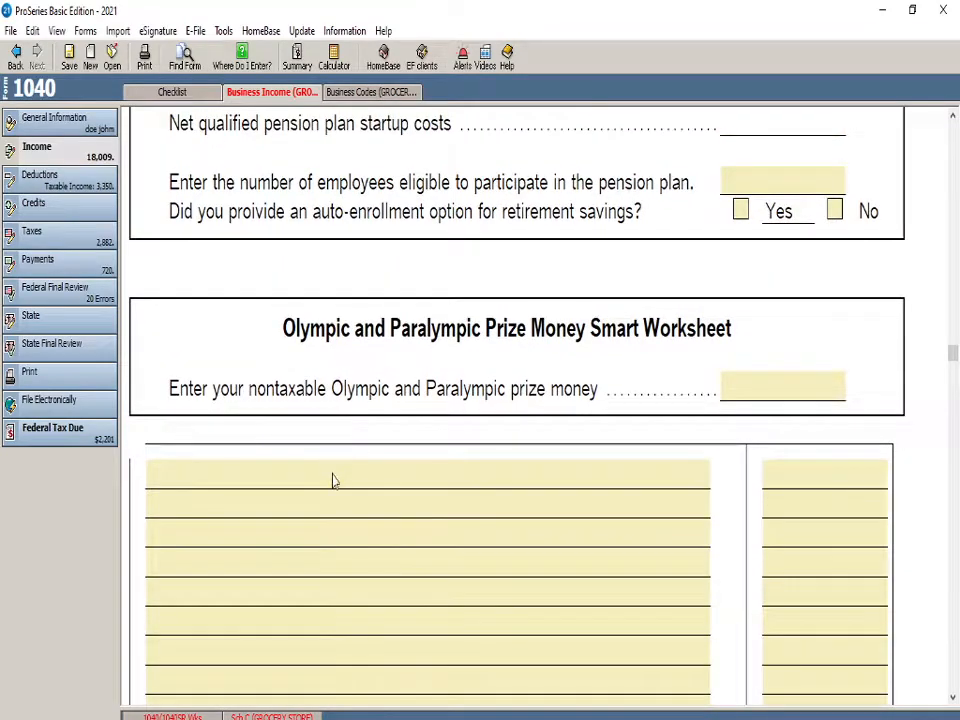
left_click(335, 483)
scroll(352, 457, "down", 2)
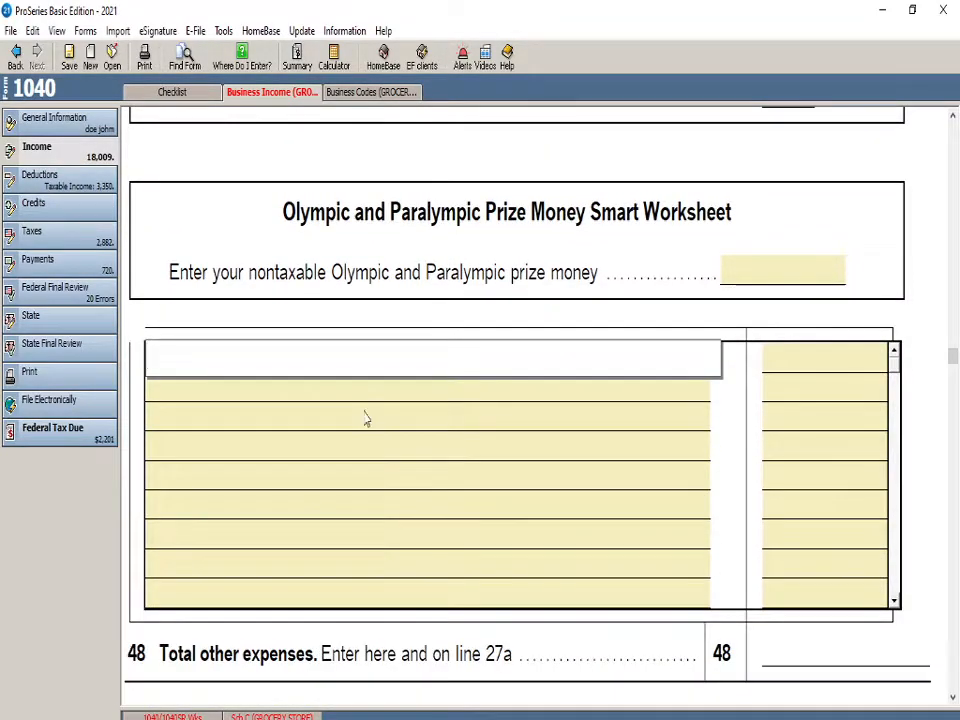
scroll(365, 418, "down", 10)
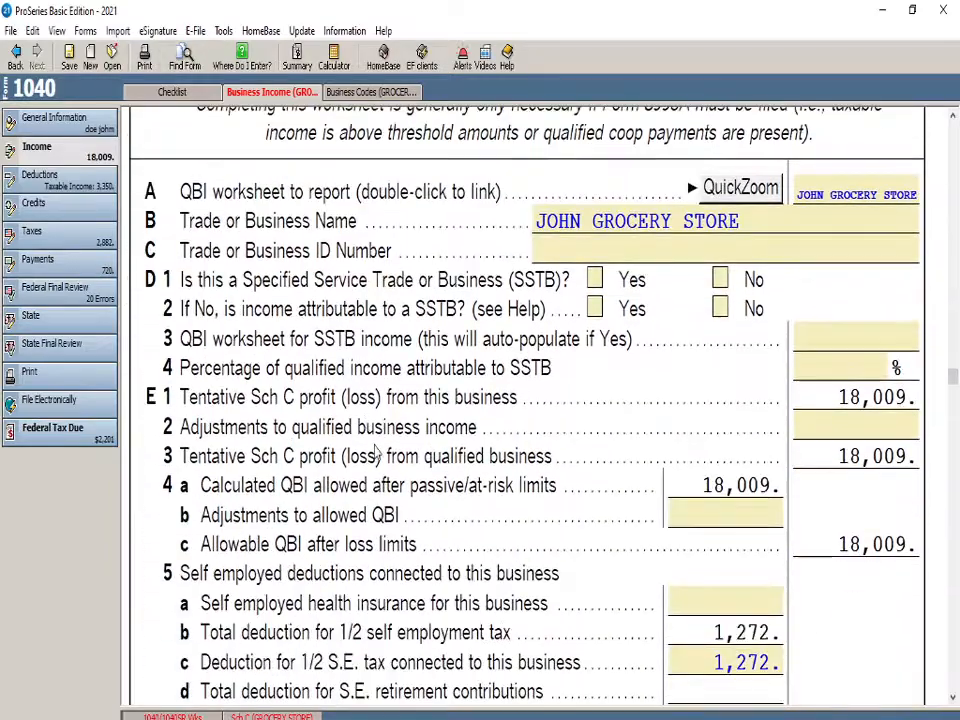
scroll(377, 453, "down", 15)
scroll(377, 481, "up", 20)
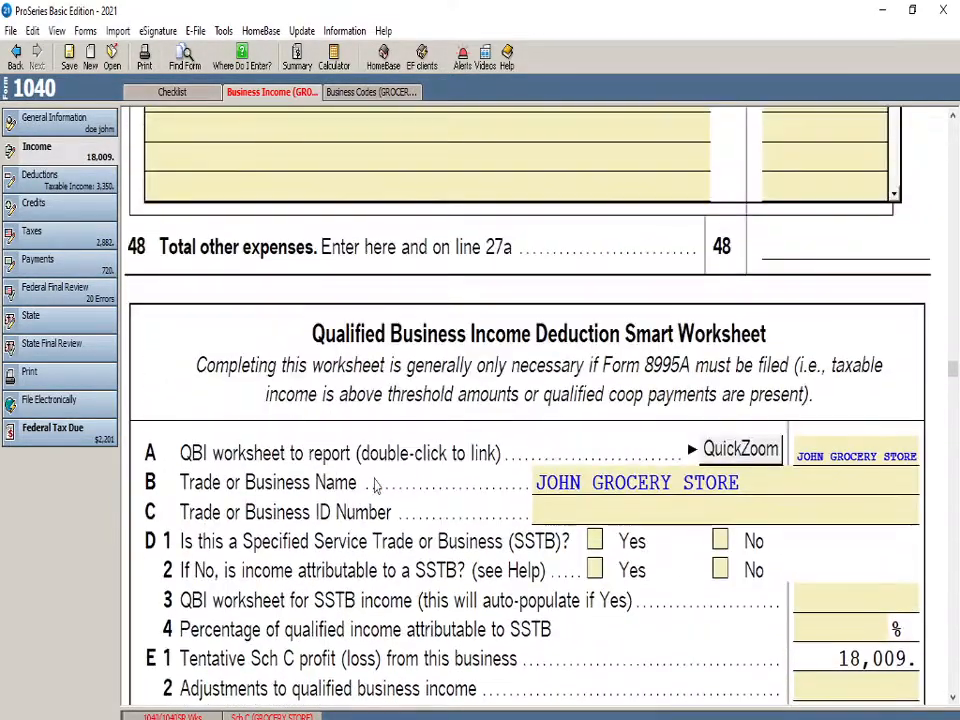
scroll(375, 485, "up", 8)
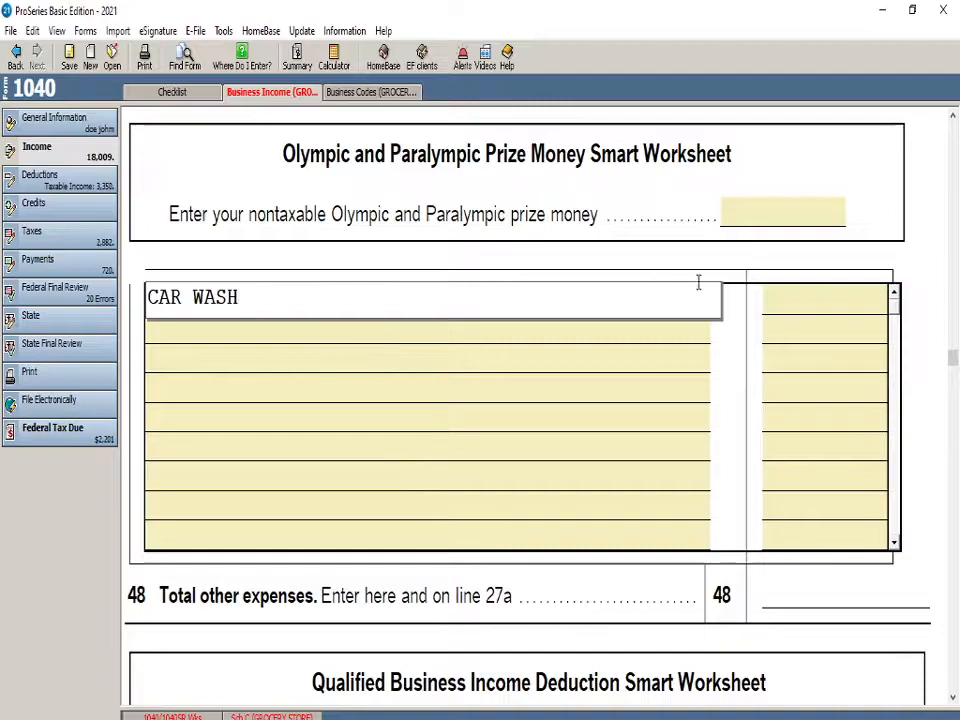
left_click(788, 308)
type("231")
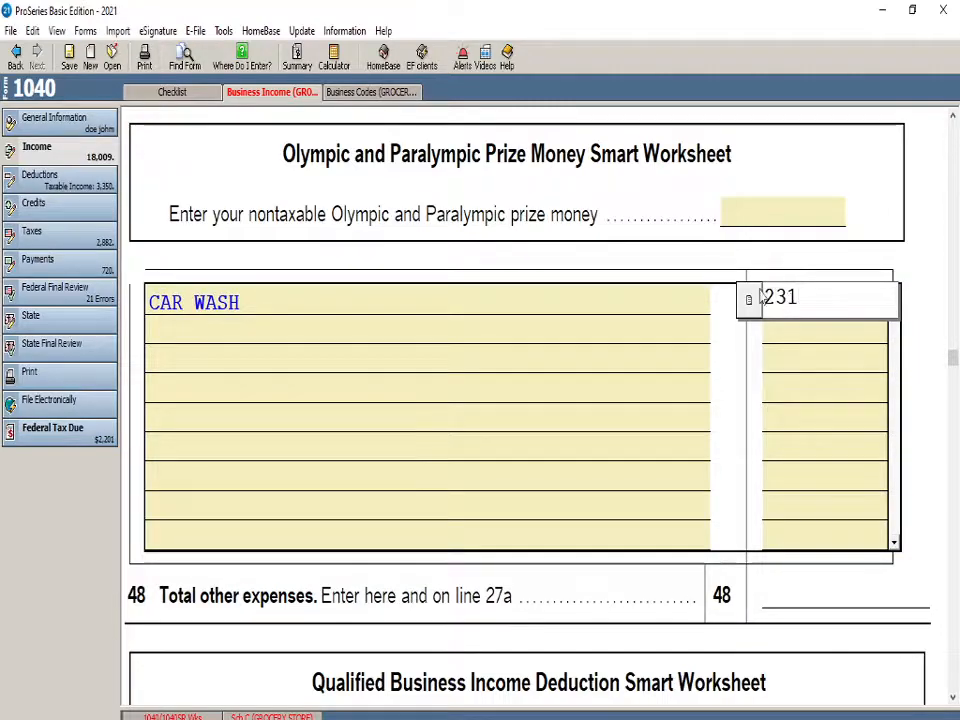
left_click(711, 271)
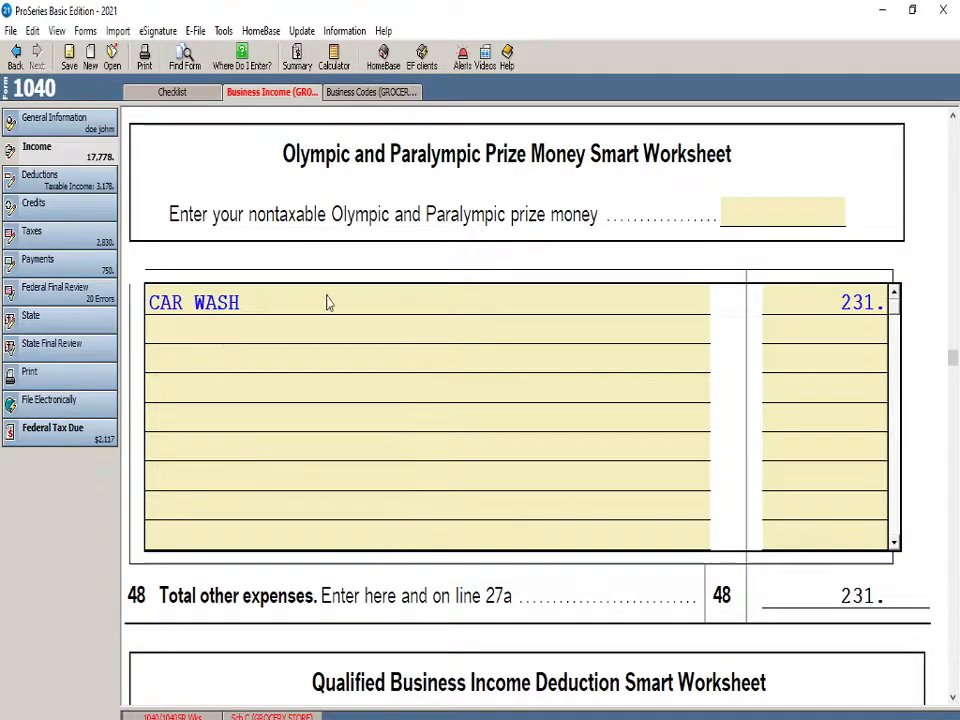
Check the Schedule C expense lines 8 to 27a, the total expenses on line 28 and the tentative profit on line 29
scroll(401, 497, "up", 2)
scroll(401, 497, "up", 2)
scroll(415, 565, "up", 20)
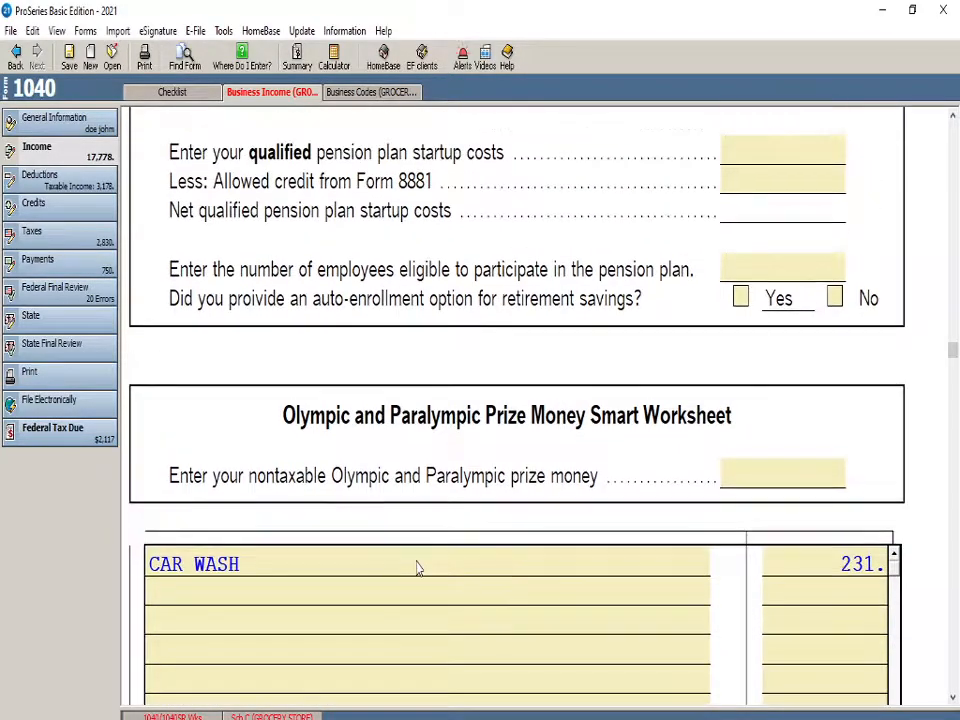
scroll(415, 567, "up", 20)
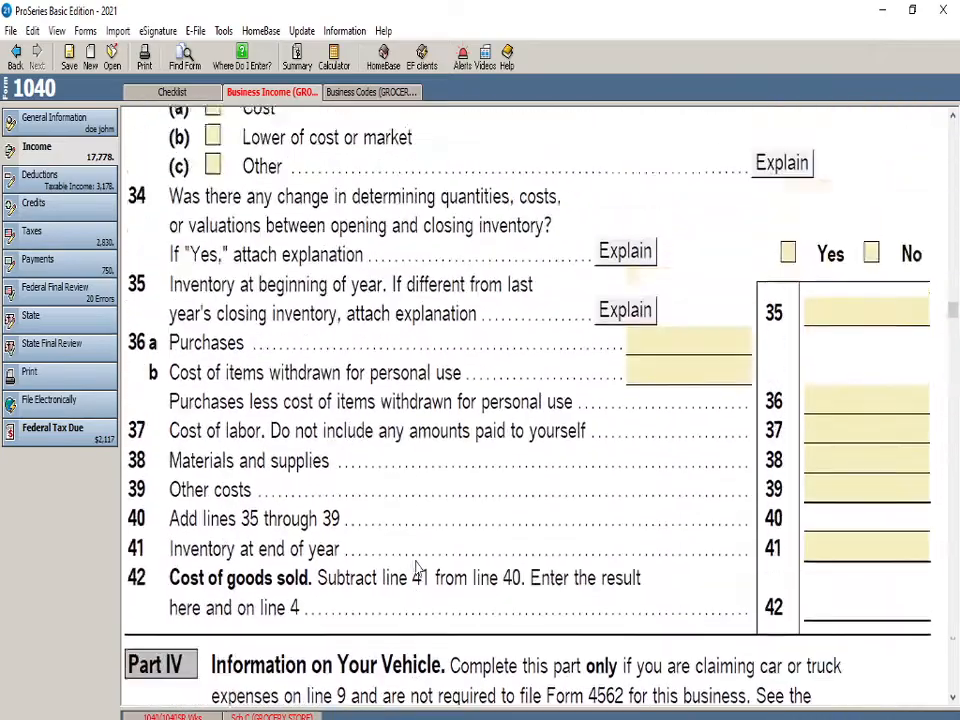
scroll(417, 568, "up", 20)
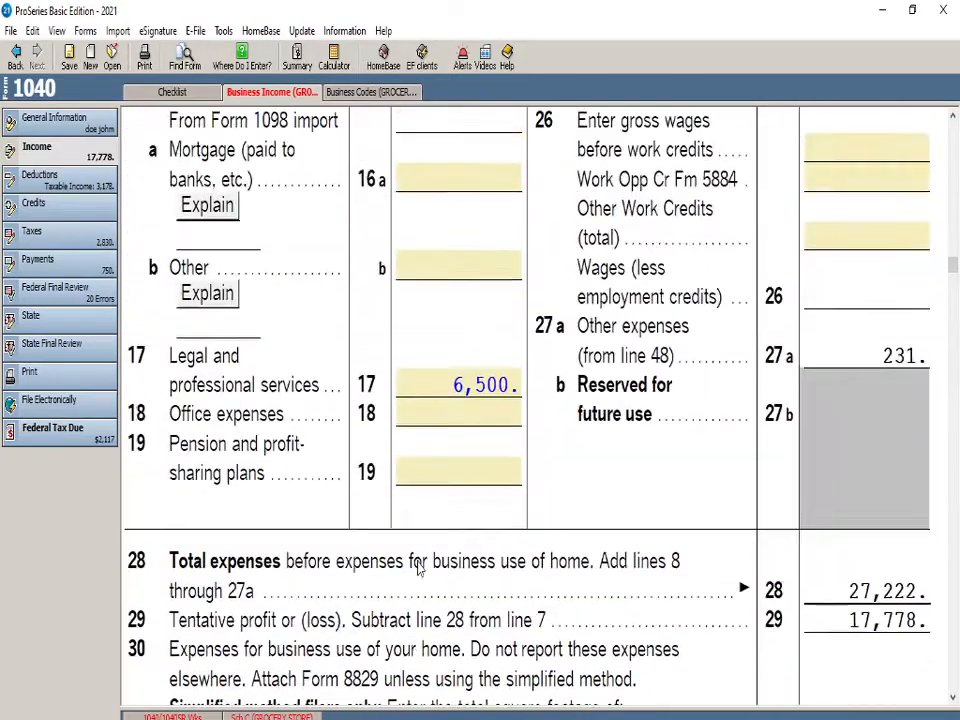
scroll(290, 425, "up", 3)
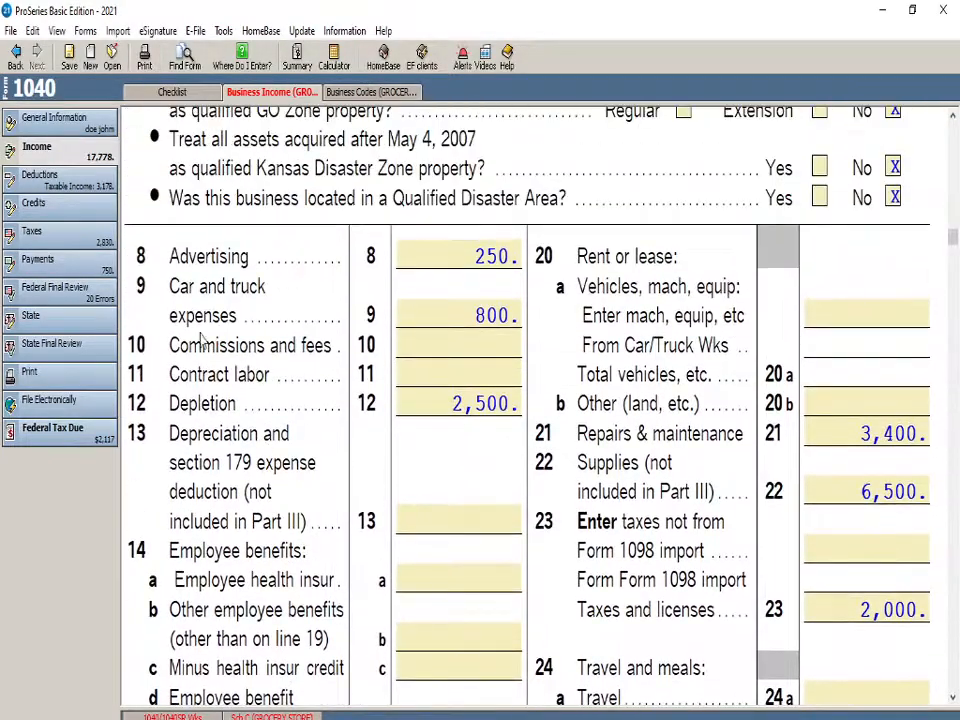
scroll(424, 561, "down", 10)
scroll(487, 503, "down", 3)
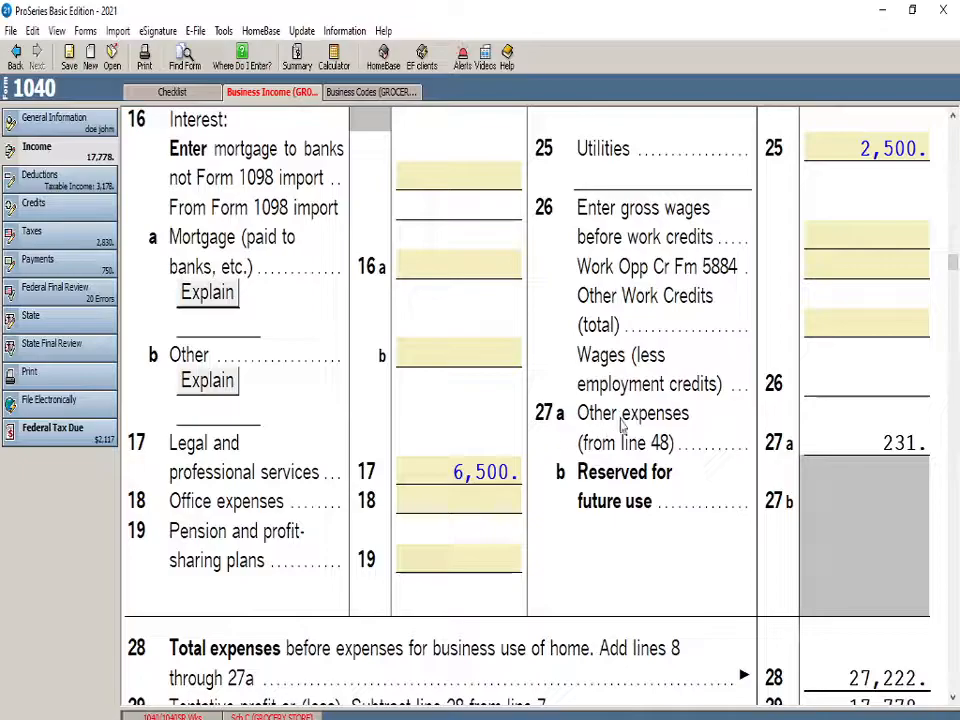
scroll(448, 537, "down", 3)
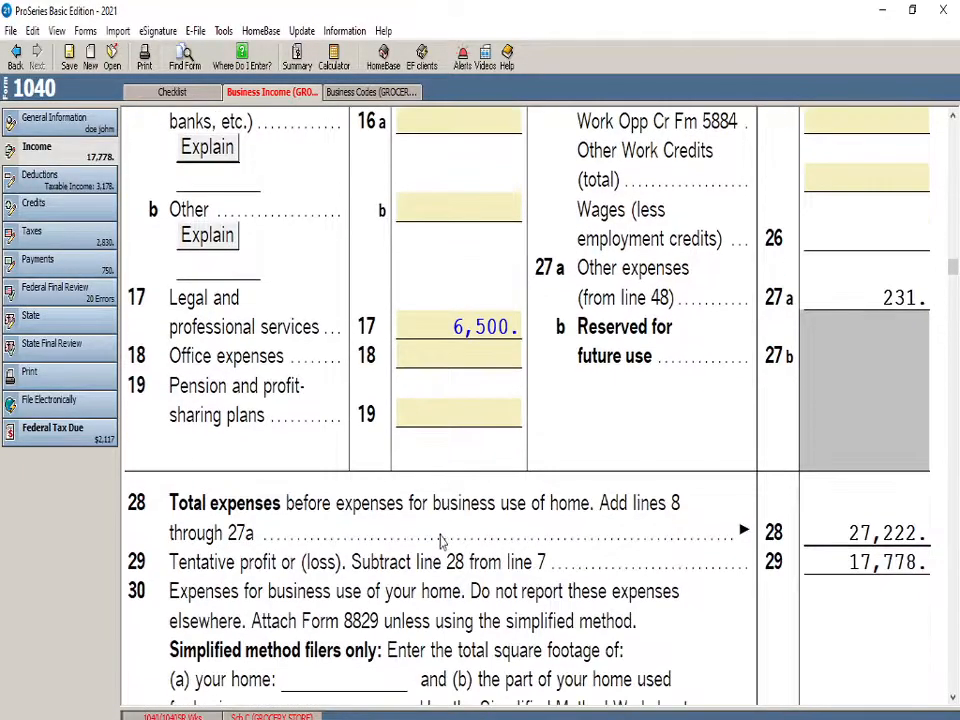
Add a second Part V other expense described as OIL CHANGE with an amount of 512
scroll(441, 538, "down", 20)
scroll(423, 535, "down", 17)
scroll(424, 527, "down", 15)
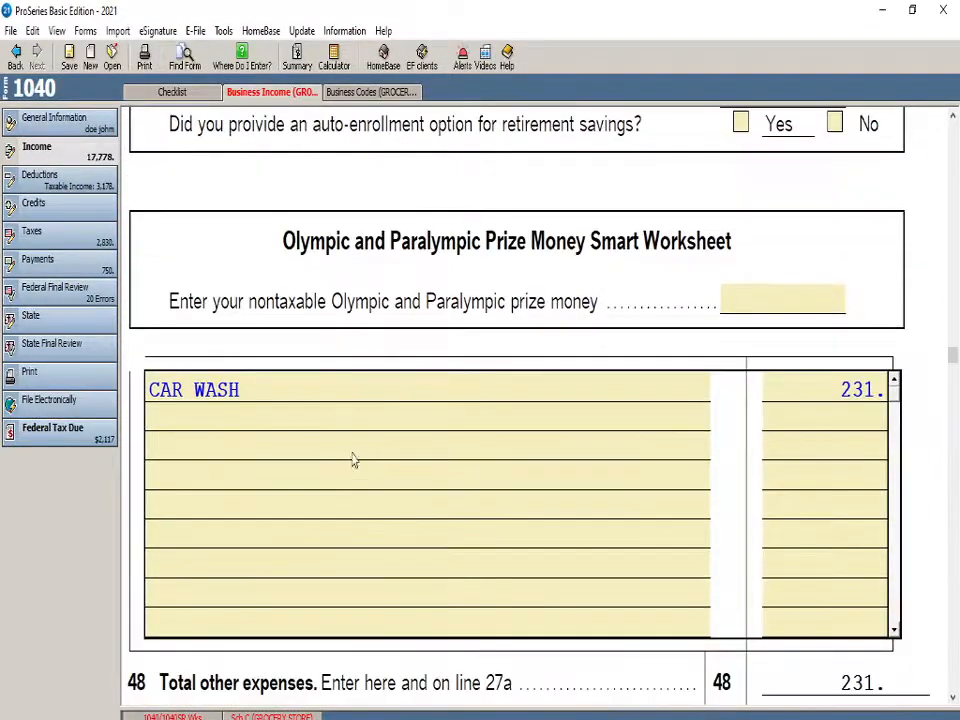
left_click(330, 418)
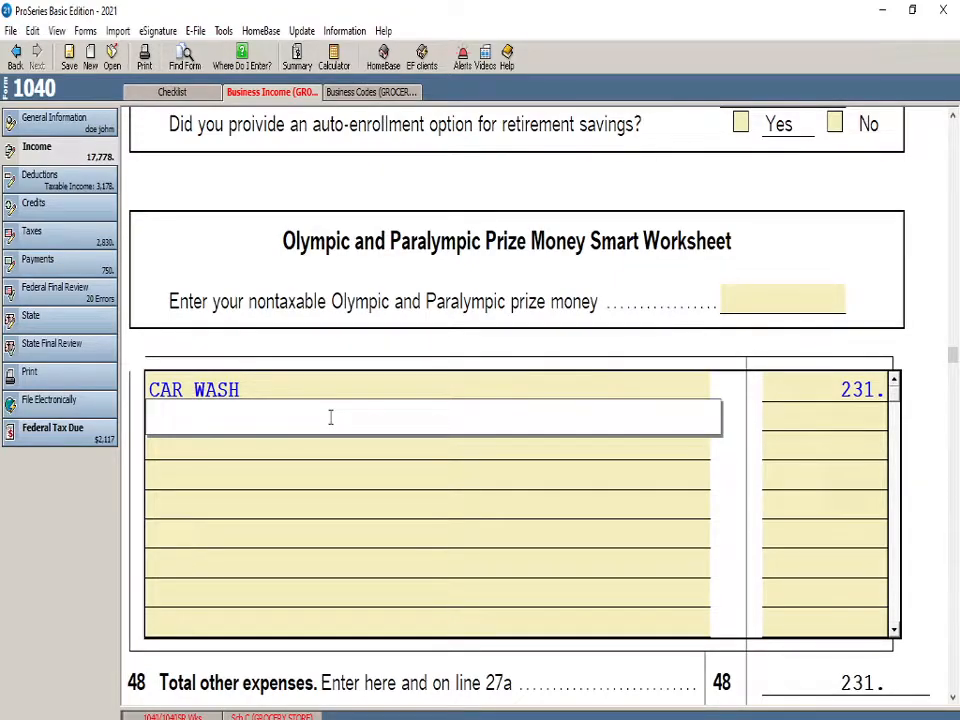
type("OIL R")
key("BackSpace")
type("CHANGE")
left_click(787, 433)
type("512")
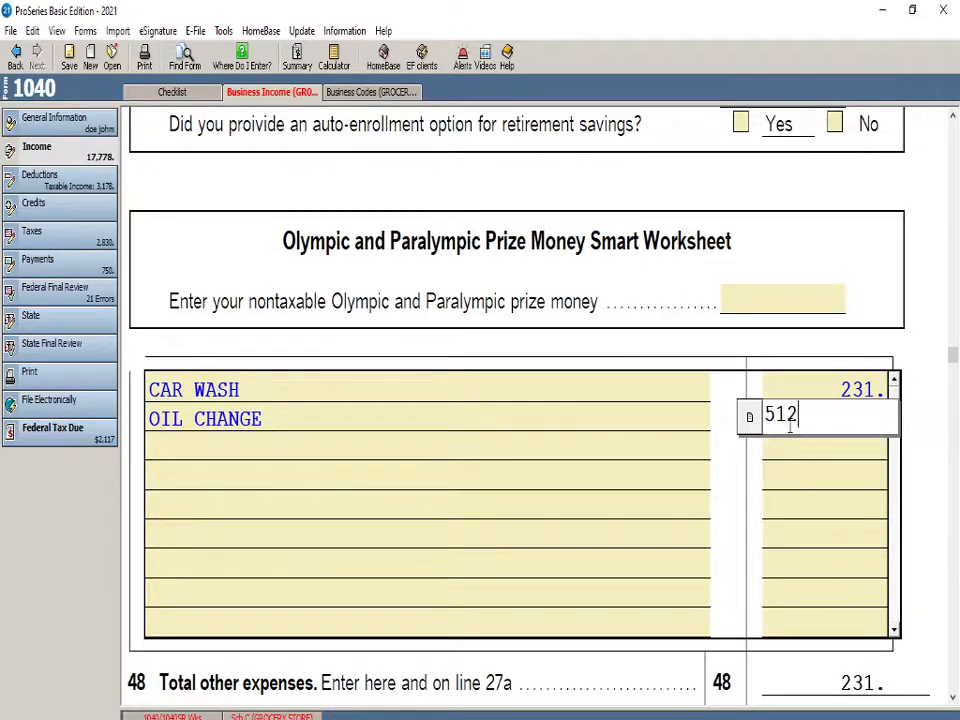
key("Return")
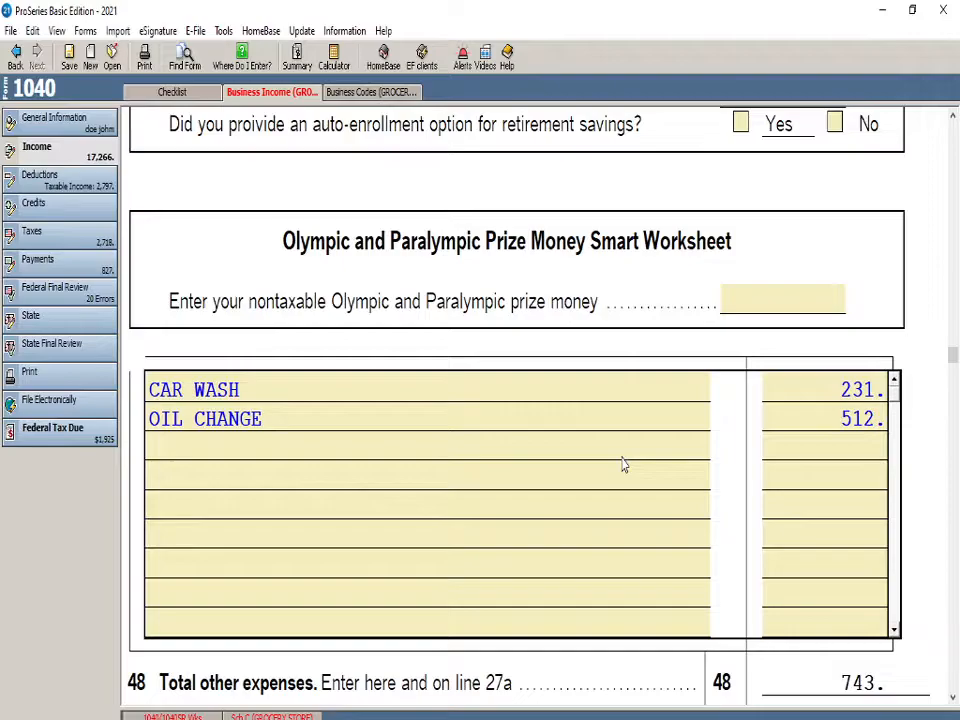
Examine the other expenses on line 27a, total expenses on line 28, and the tentative and net profit on lines 29 and 31
scroll(620, 465, "down", 10)
scroll(600, 495, "down", 5)
scroll(593, 514, "up", 6)
scroll(460, 525, "up", 15)
scroll(398, 571, "up", 15)
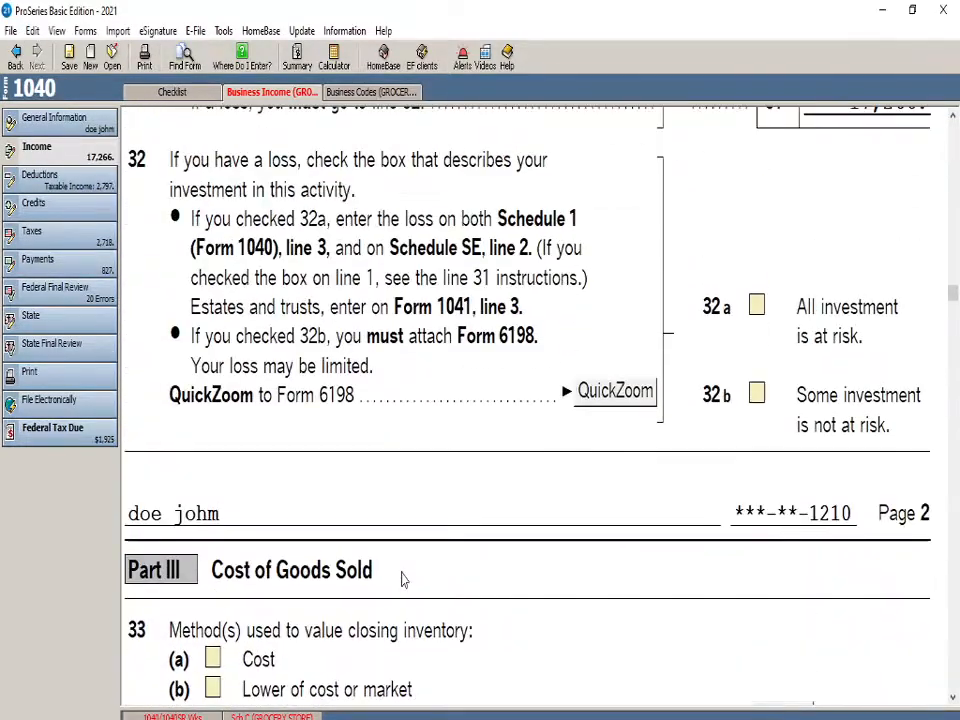
scroll(402, 580, "up", 15)
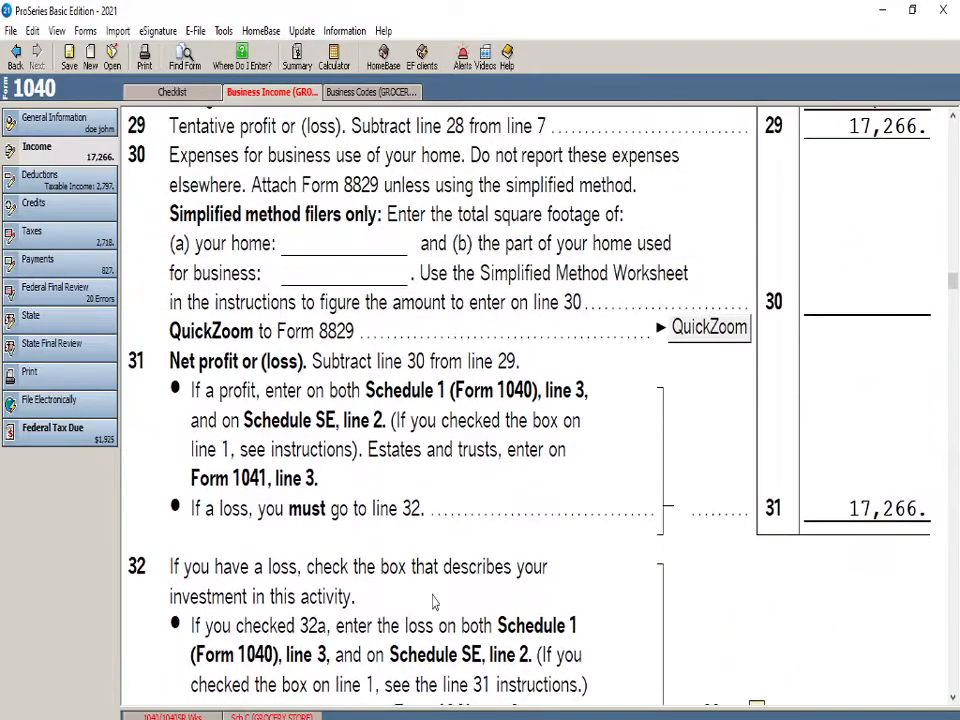
scroll(250, 462, "up", 1)
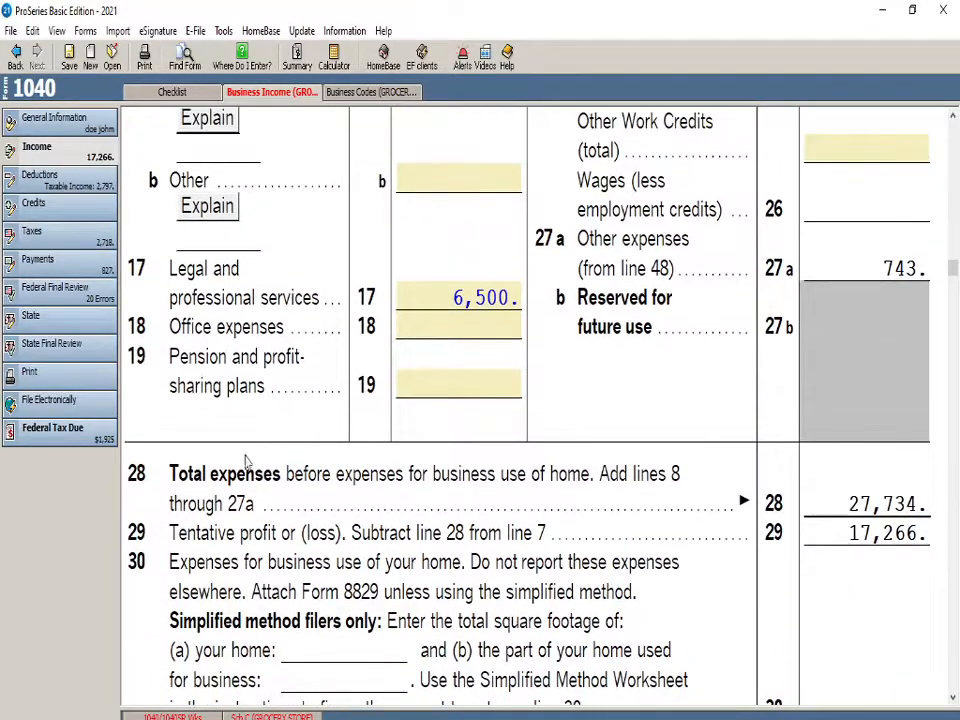
scroll(197, 541, "down", 3)
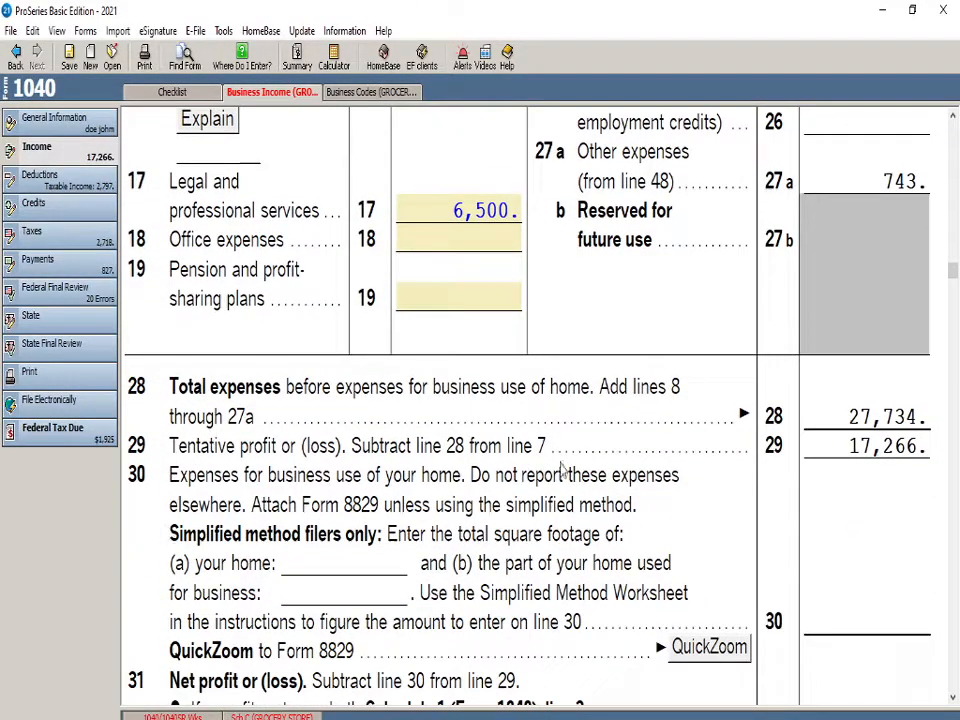
Examine Schedule C Part III cost of goods sold, the Part IV vehicle information and the Pension Plan Startup Costs Smart Worksheet
scroll(562, 470, "down", 14)
scroll(300, 536, "down", 20)
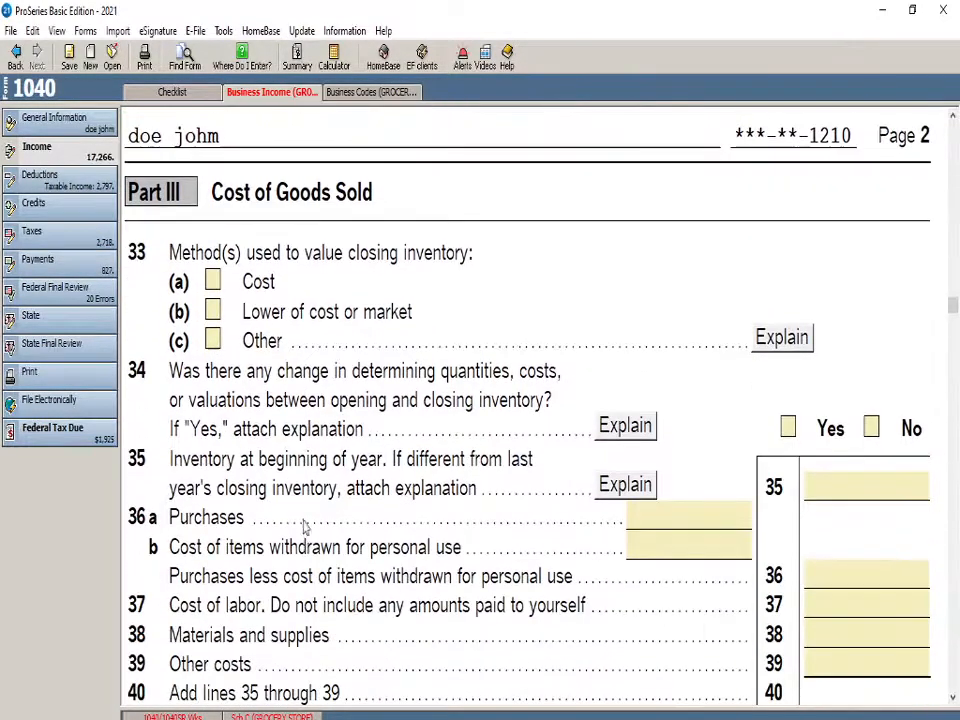
scroll(503, 427, "down", 13)
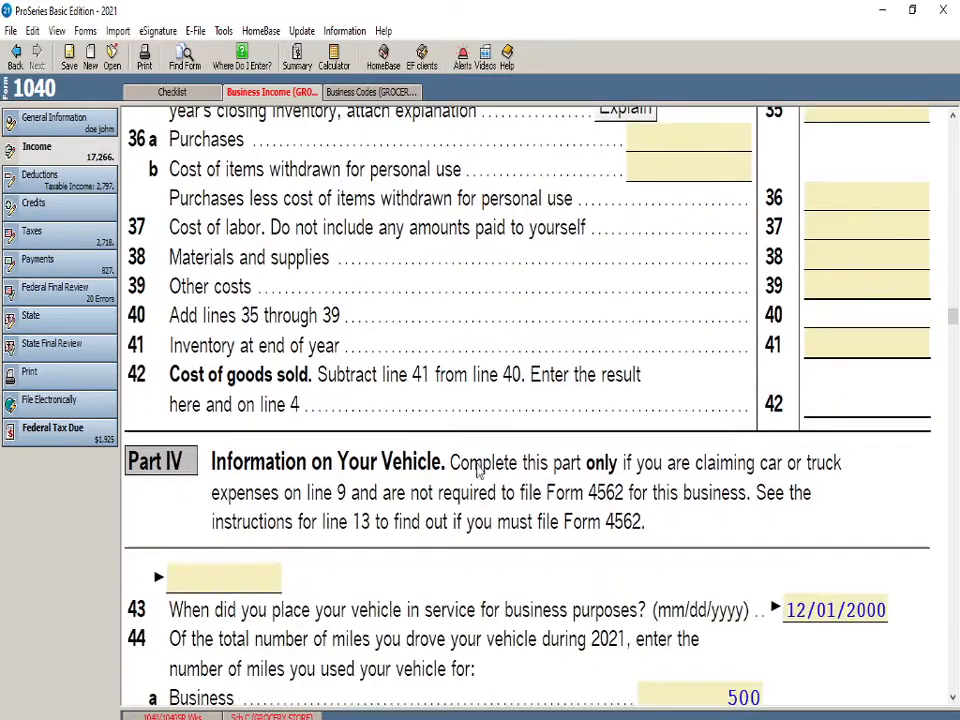
scroll(417, 570, "down", 8)
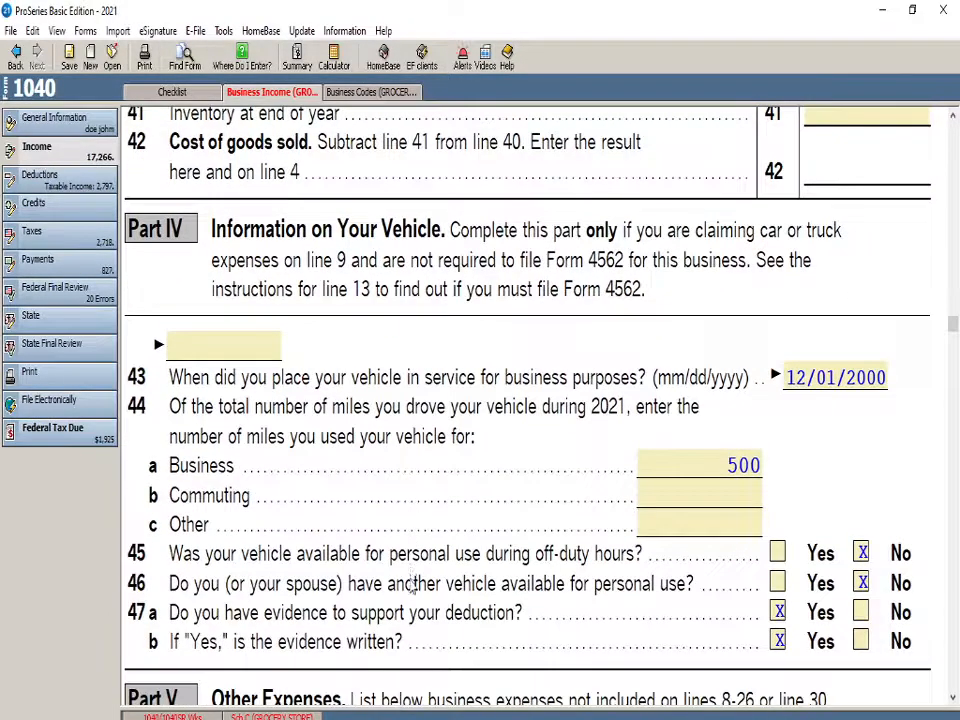
scroll(413, 588, "up", 20)
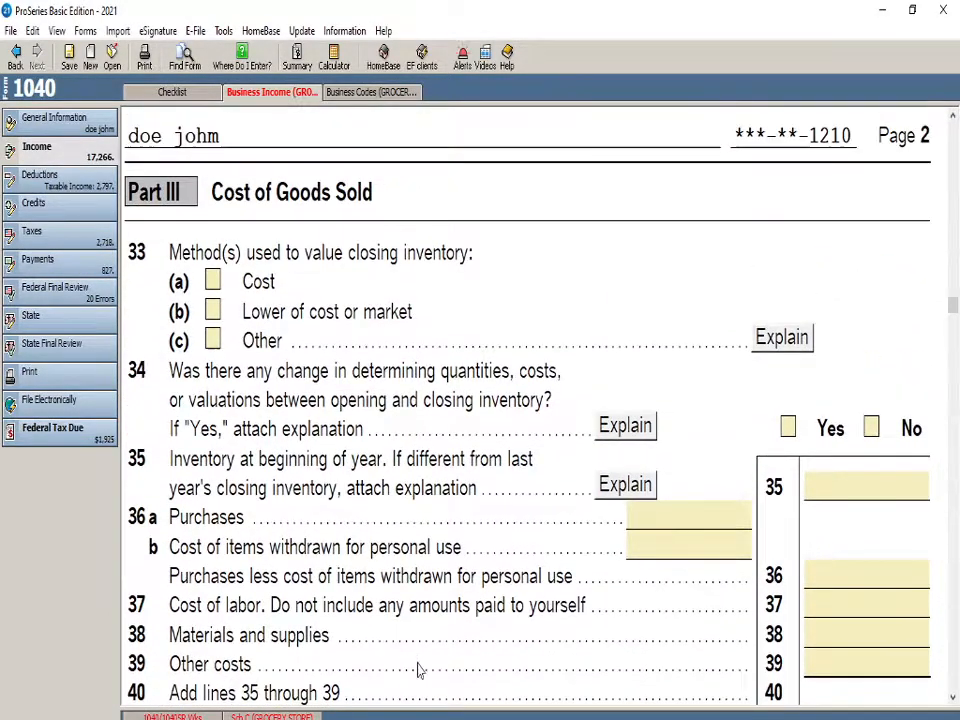
scroll(376, 500, "down", 13)
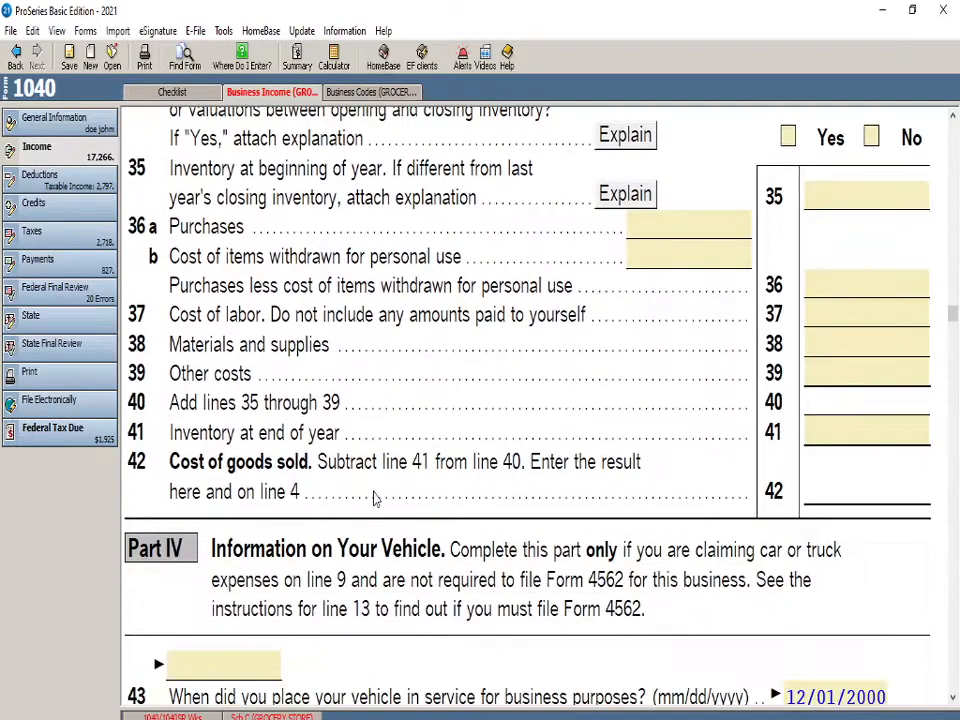
scroll(375, 500, "down", 16)
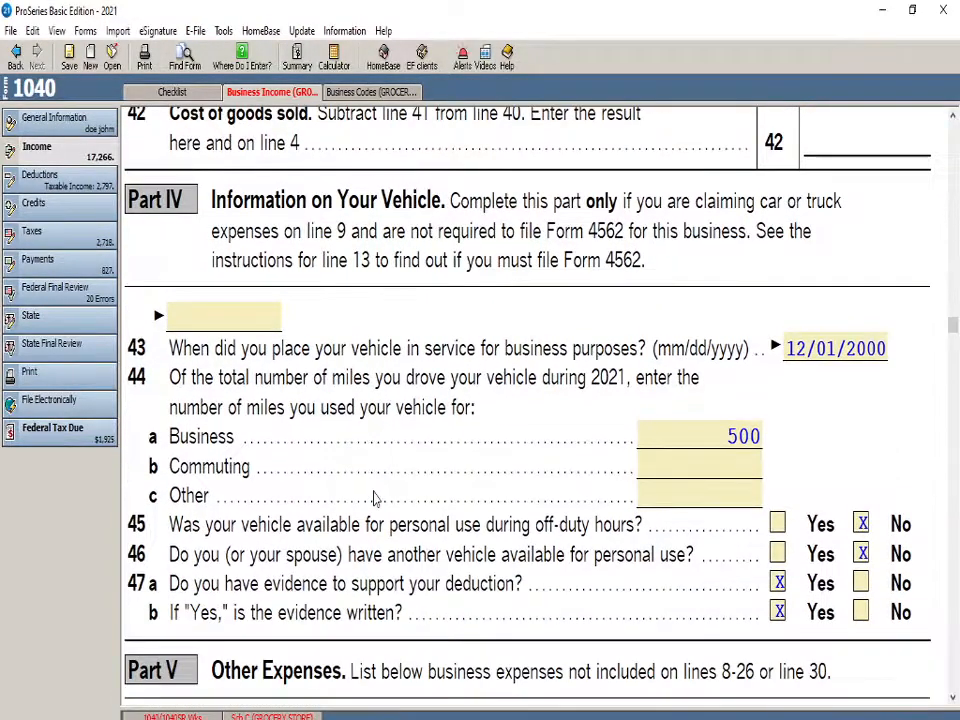
scroll(375, 500, "down", 5)
scroll(540, 440, "down", 7)
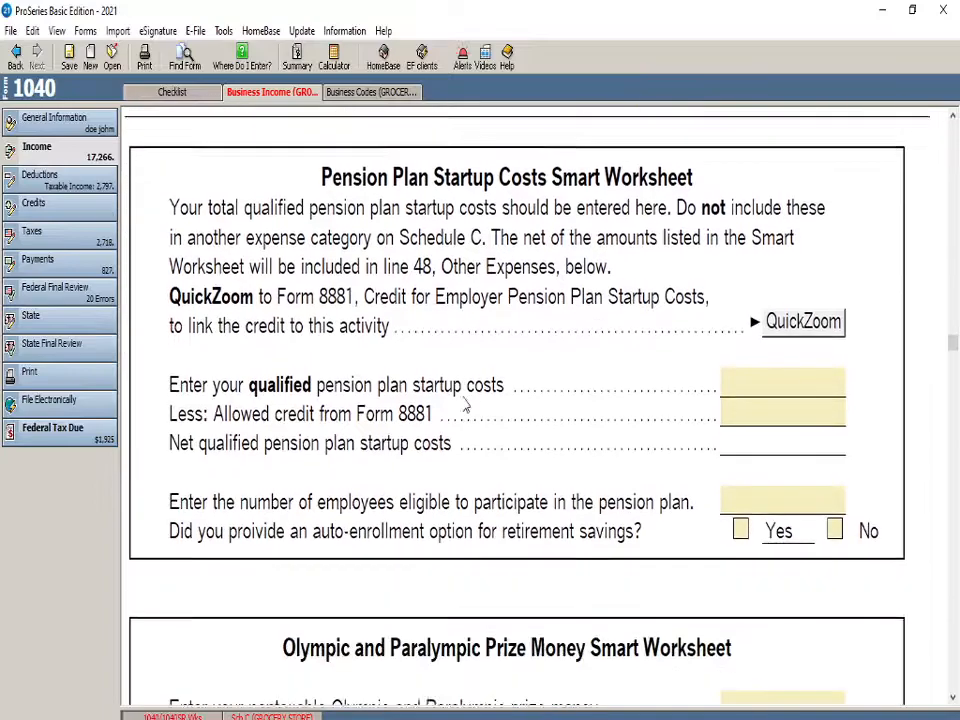
scroll(467, 497, "up", 14)
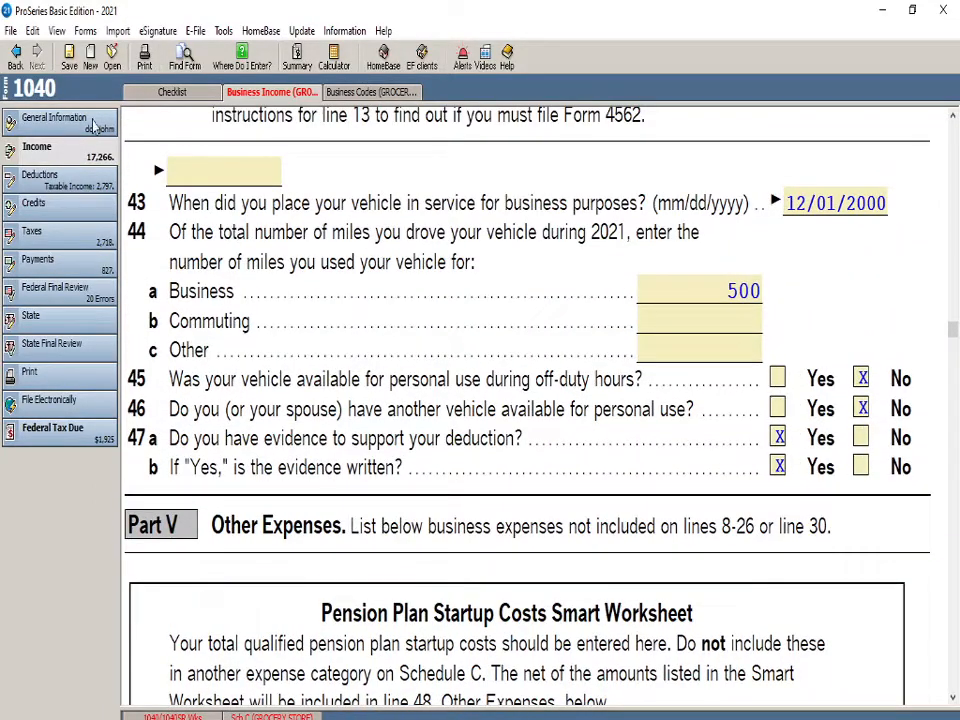
Review the taxpayer's Part I personal information and Part II filing status on the Federal Information Worksheet
left_click(93, 124)
left_click(275, 92)
scroll(291, 398, "up", 15)
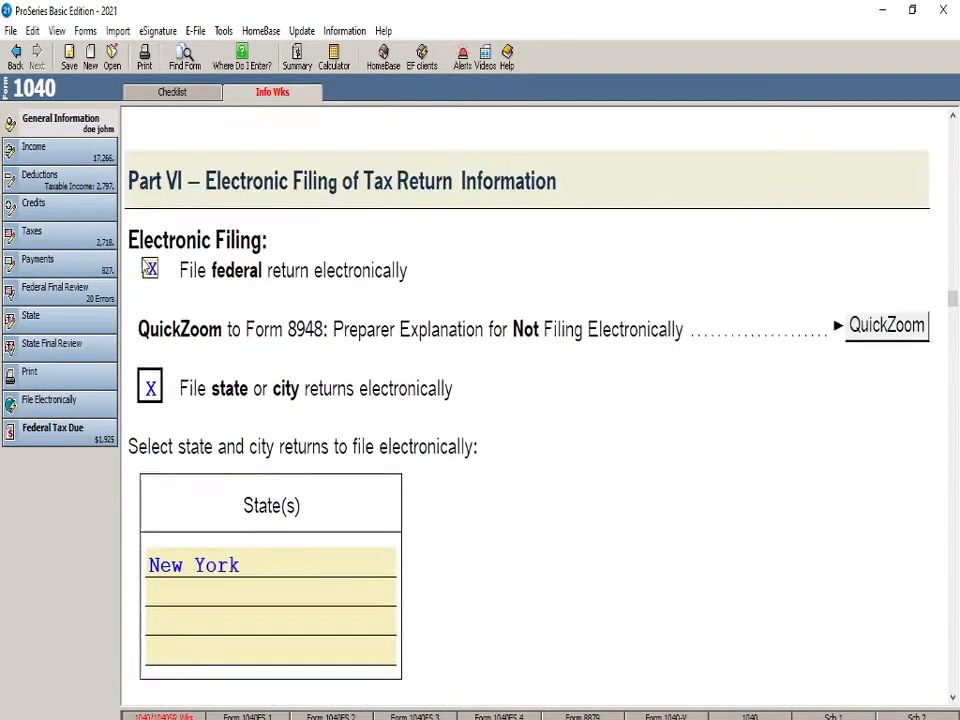
scroll(291, 398, "up", 15)
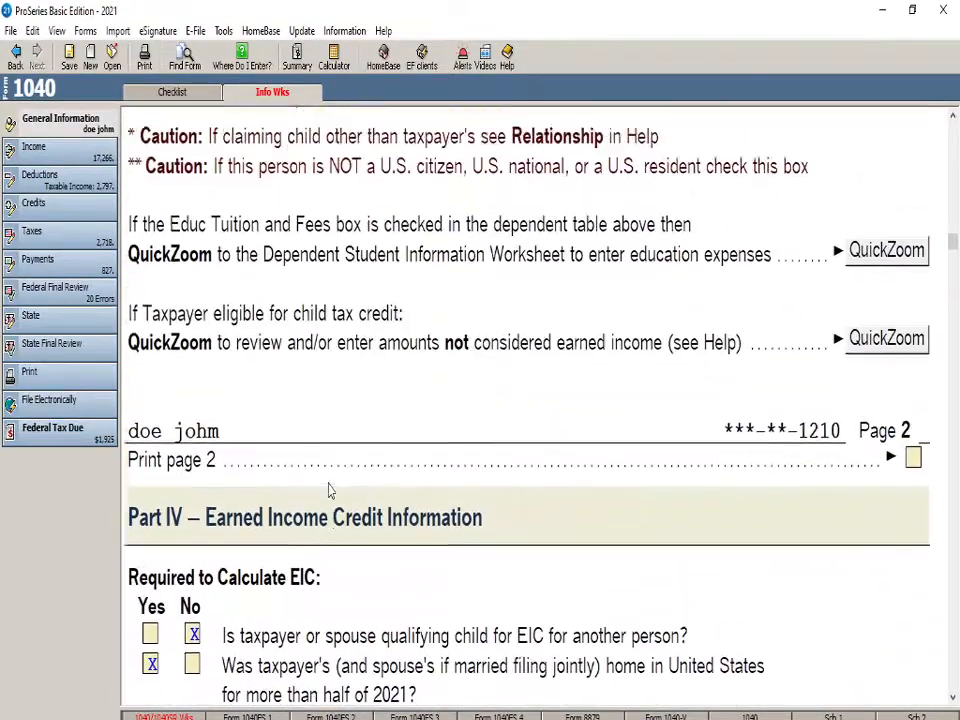
scroll(333, 491, "up", 15)
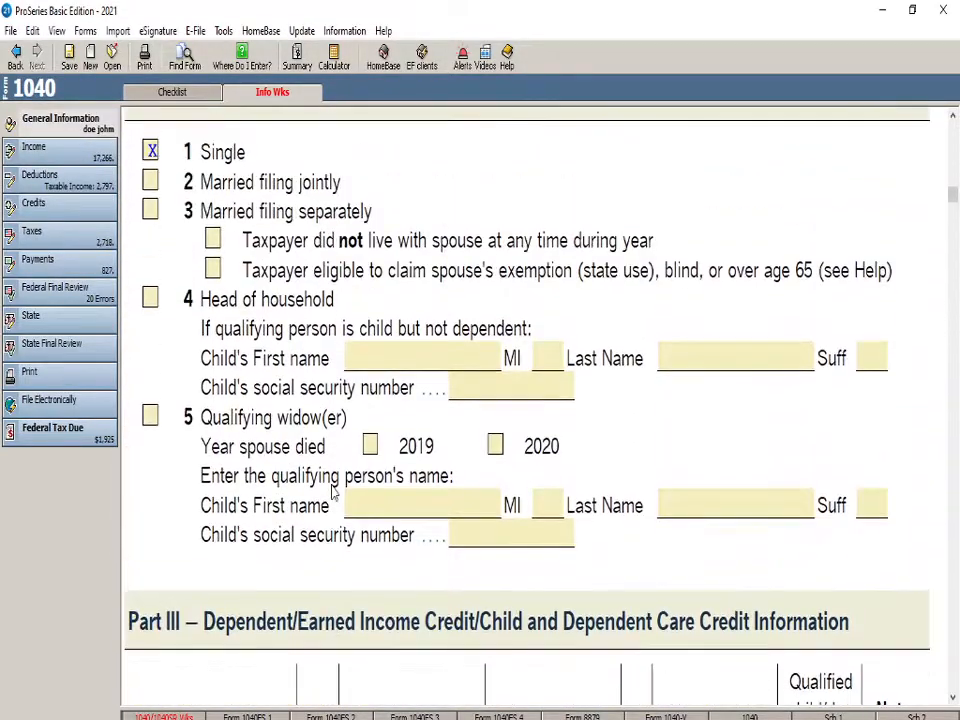
scroll(333, 491, "up", 15)
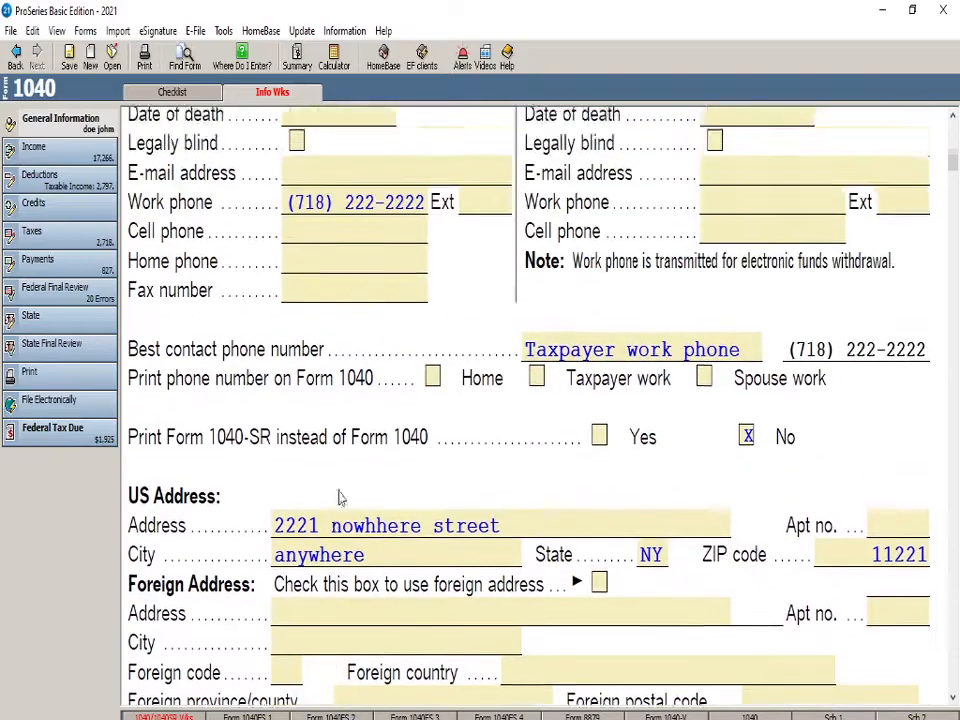
scroll(341, 500, "up", 8)
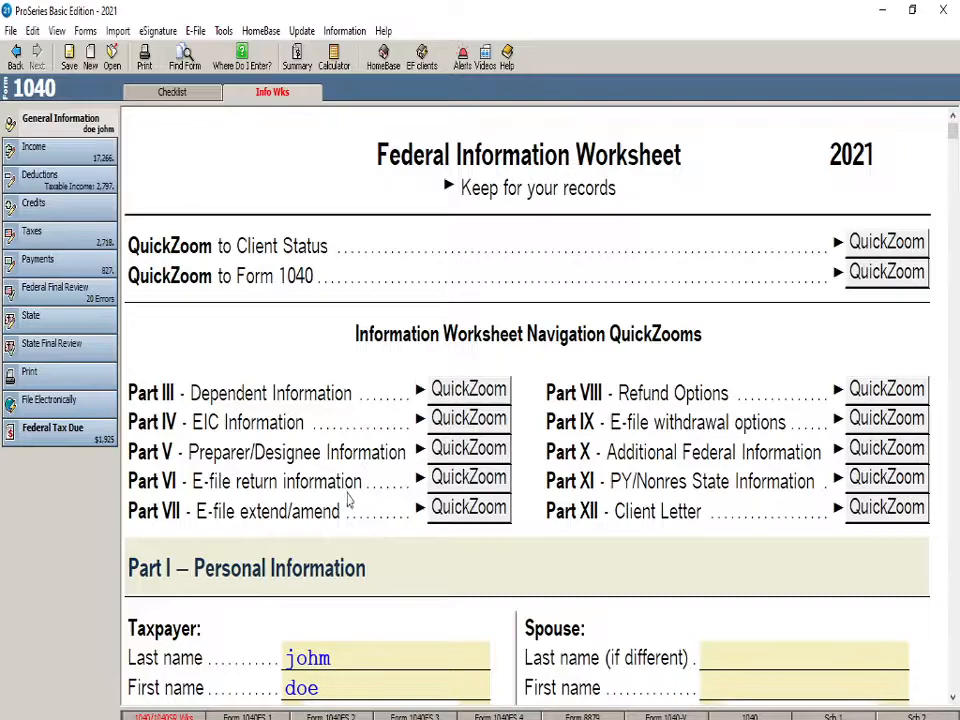
scroll(450, 523, "down", 1)
scroll(406, 434, "up", 1)
scroll(404, 440, "down", 3)
scroll(290, 400, "down", 2)
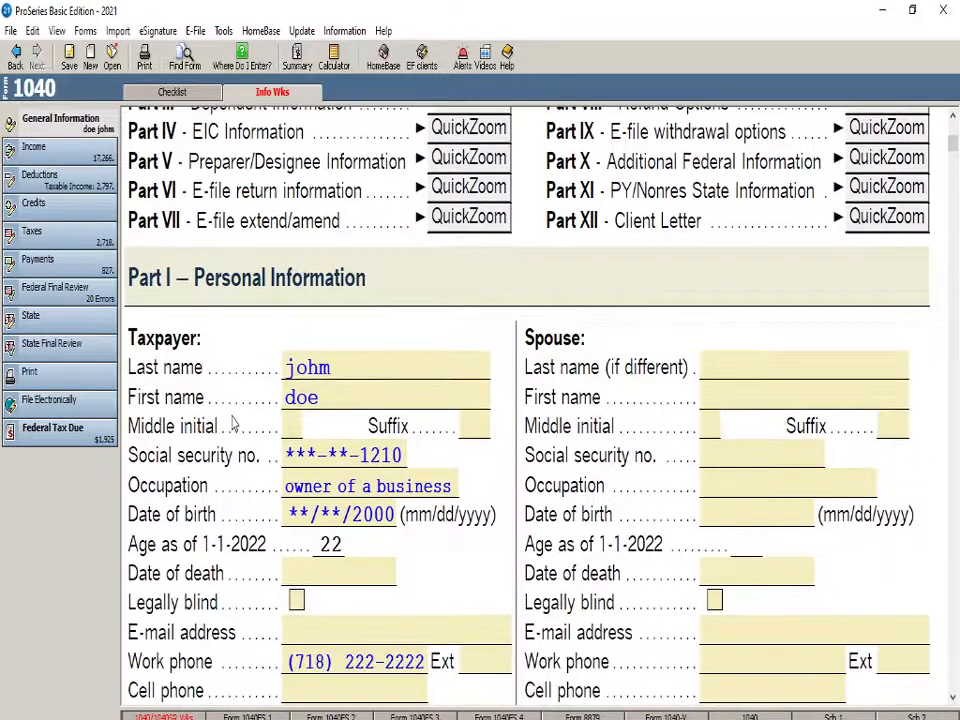
scroll(280, 475, "down", 1)
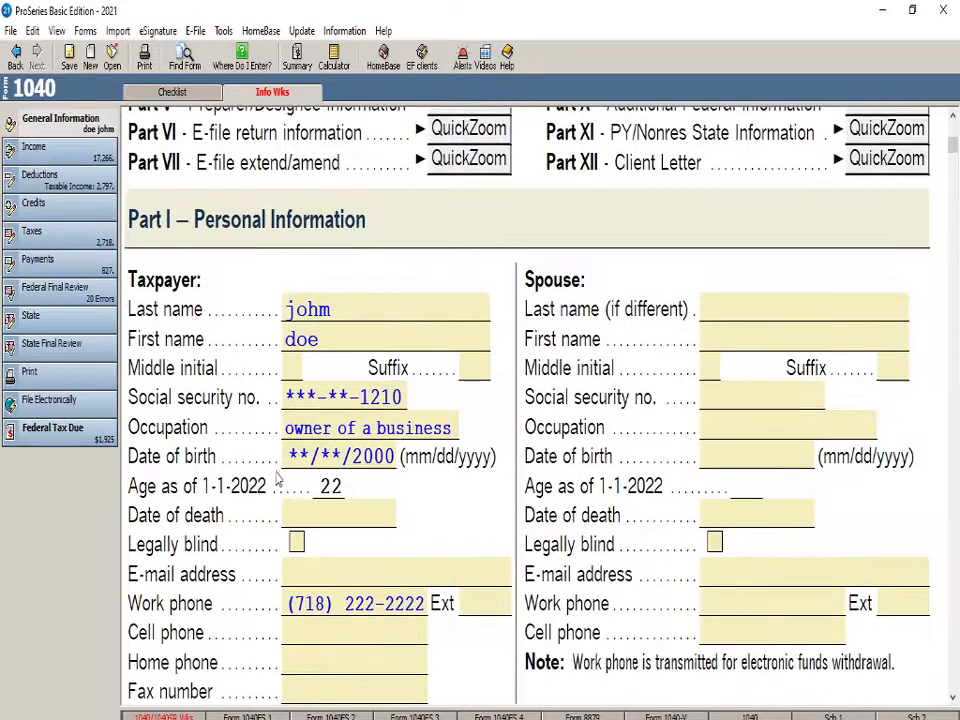
scroll(216, 400, "down", 2)
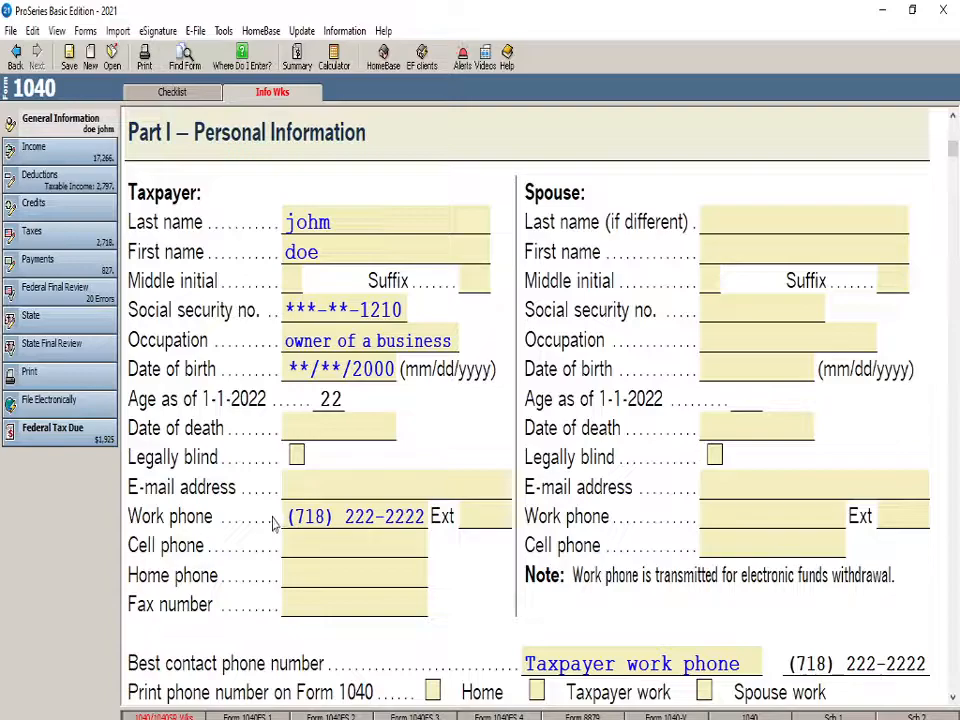
scroll(274, 522, "down", 5)
scroll(347, 498, "down", 6)
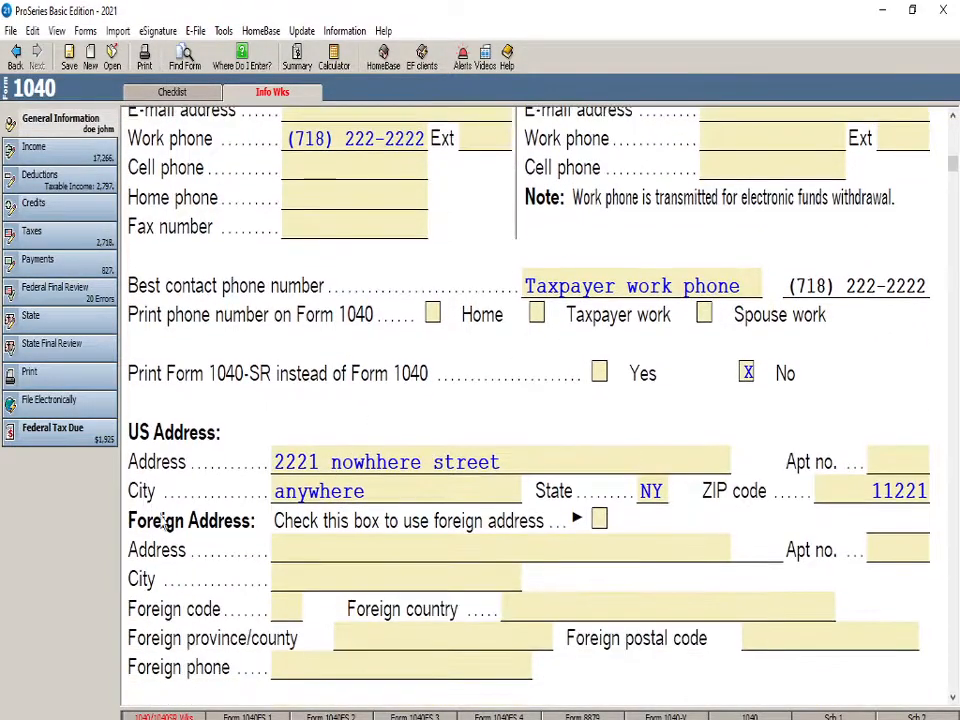
scroll(490, 342, "down", 8)
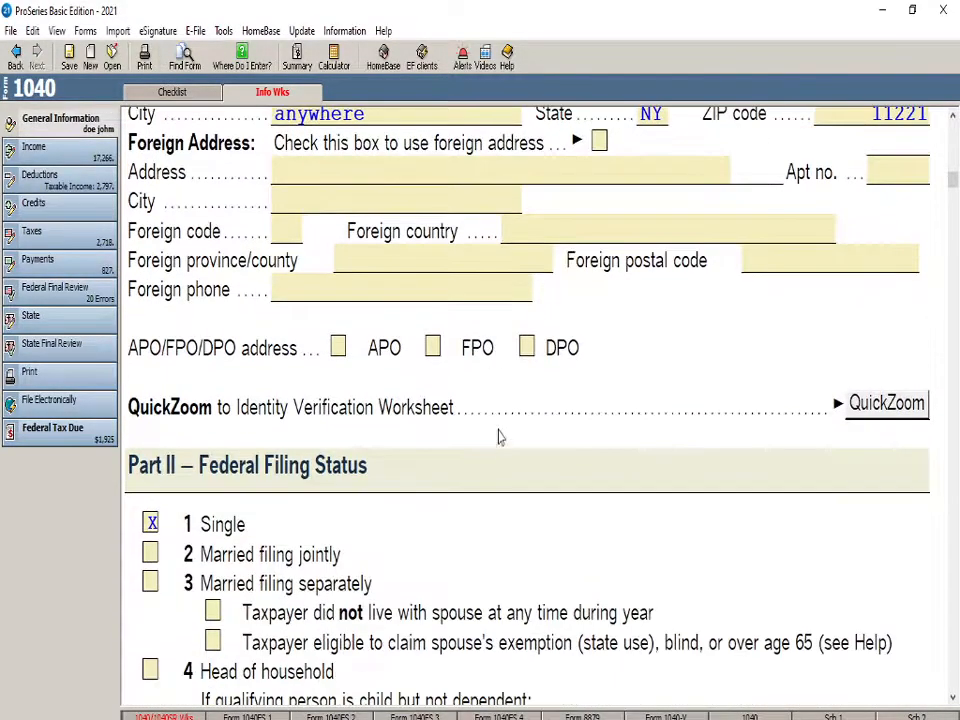
scroll(465, 480, "down", 16)
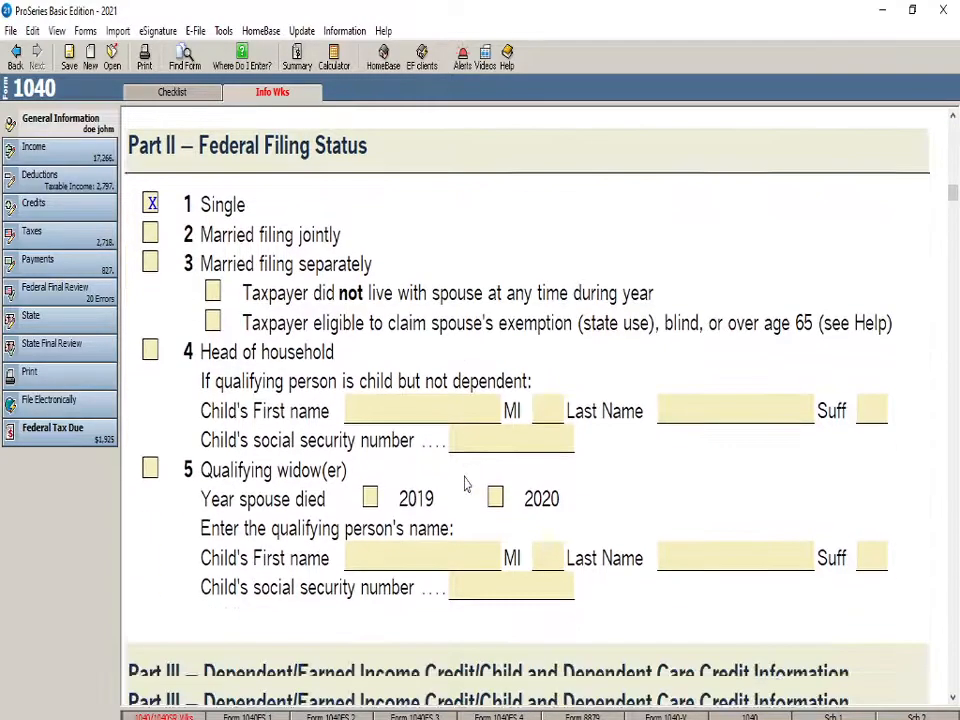
Review the earned income credit answers, preparer details and Part VI electronic filing selections on the Federal Information Worksheet
scroll(428, 436, "down", 20)
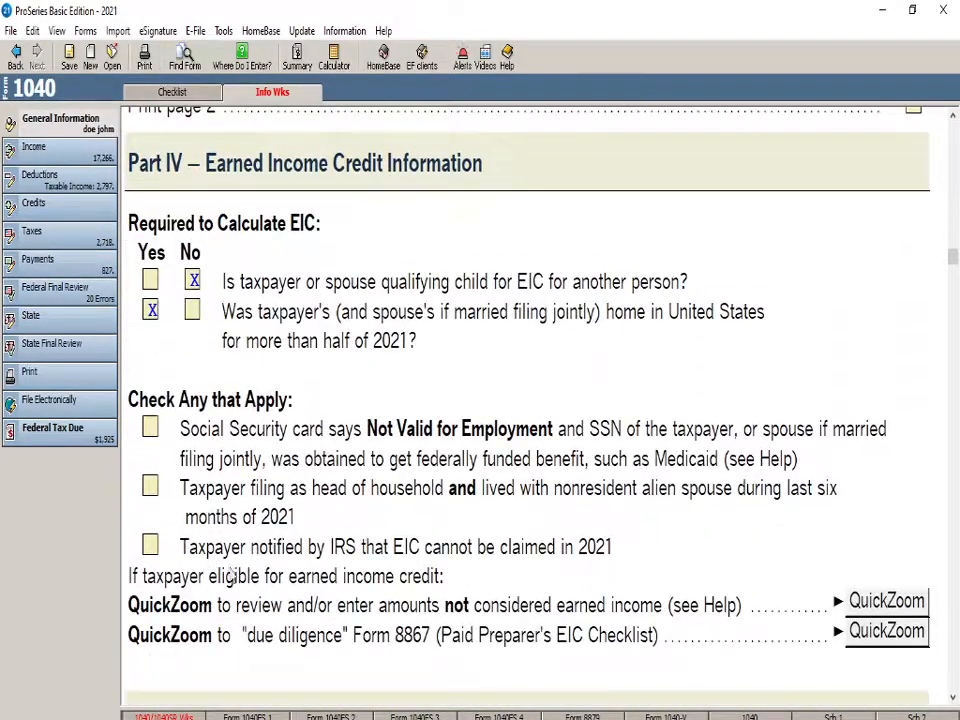
scroll(213, 566, "down", 15)
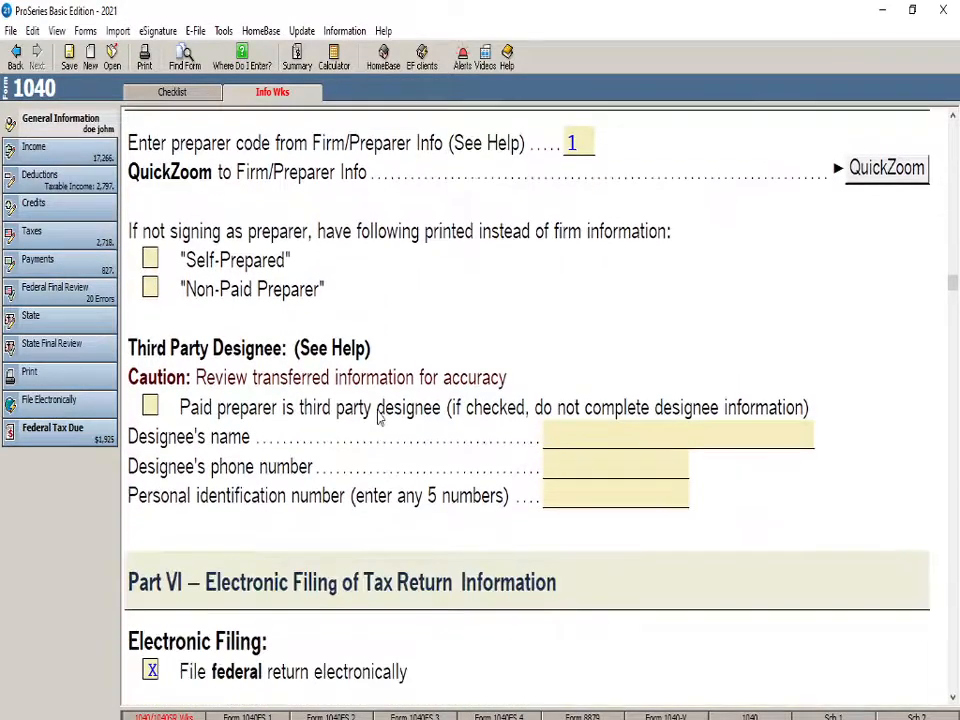
scroll(379, 418, "down", 9)
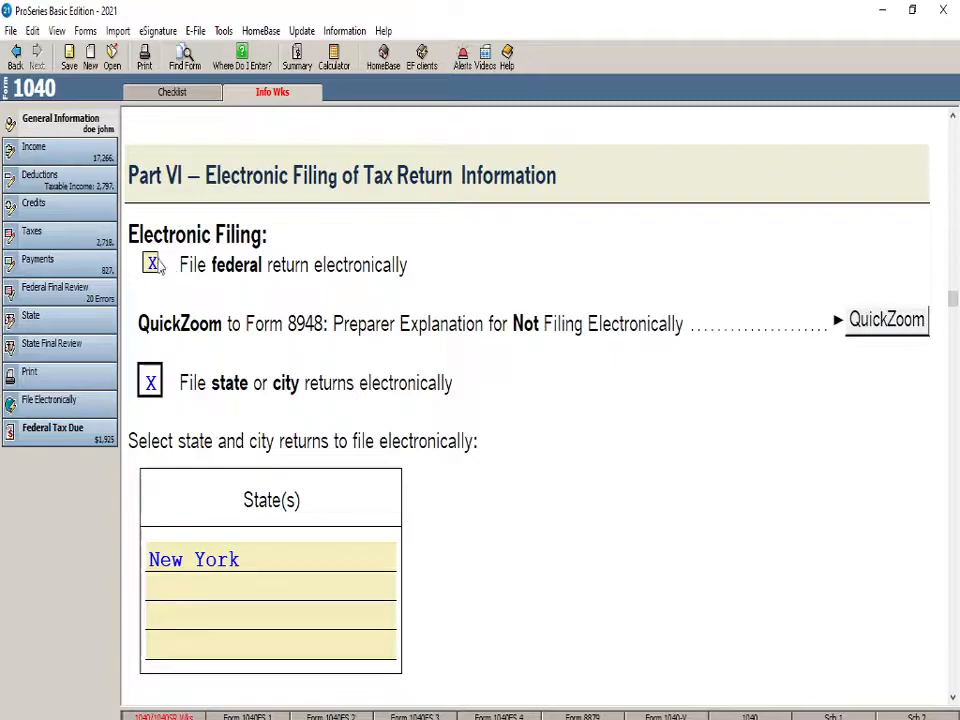
scroll(349, 456, "down", 18)
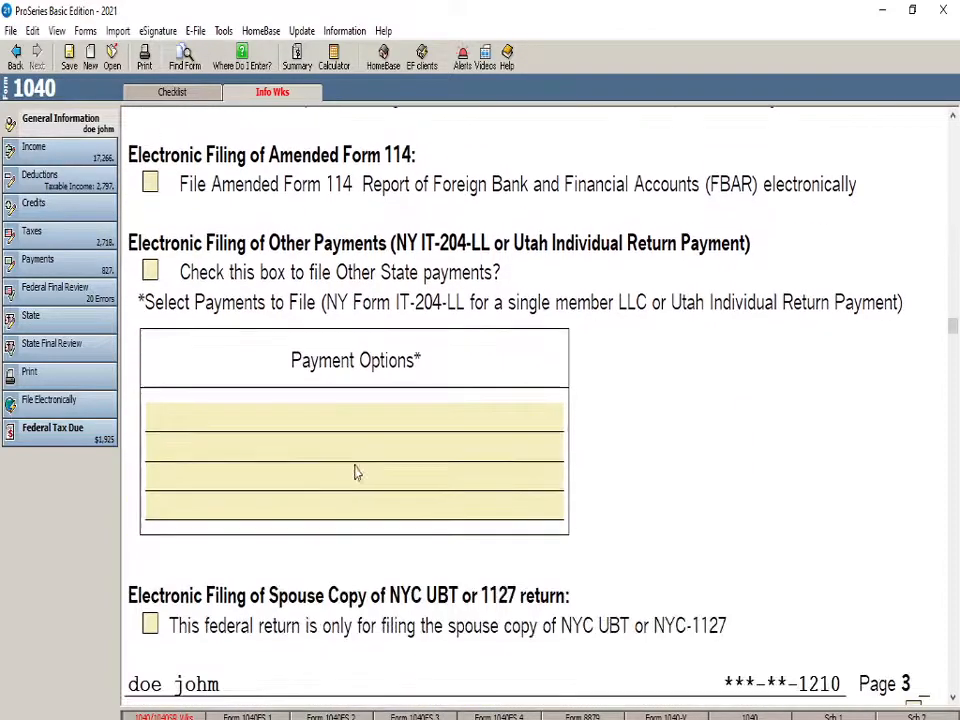
scroll(343, 495, "up", 6)
scroll(435, 594, "down", 3)
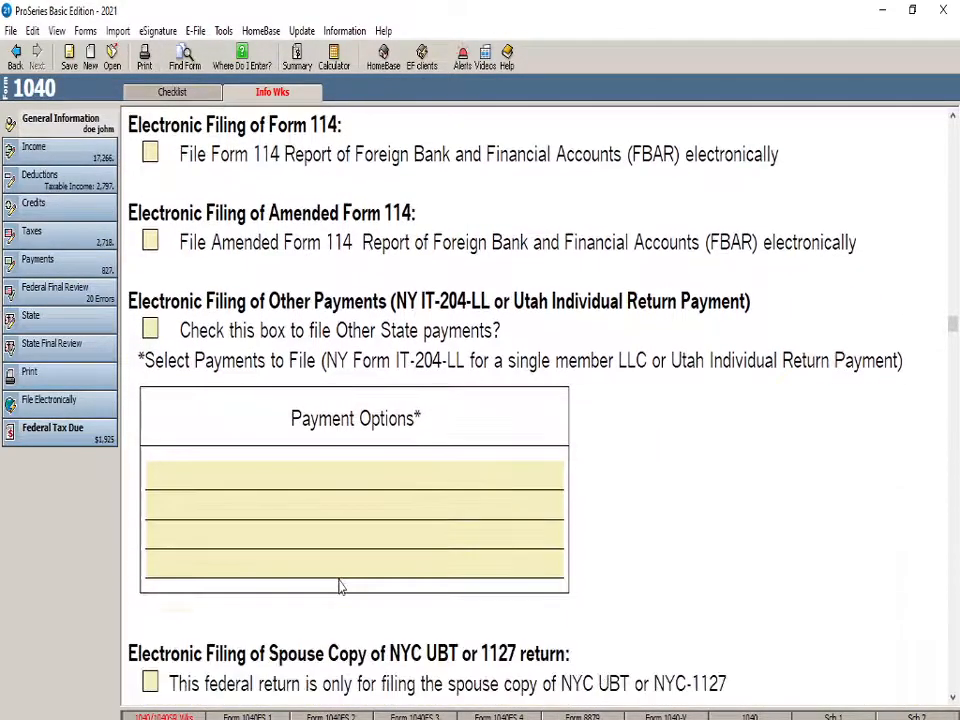
scroll(425, 455, "up", 1)
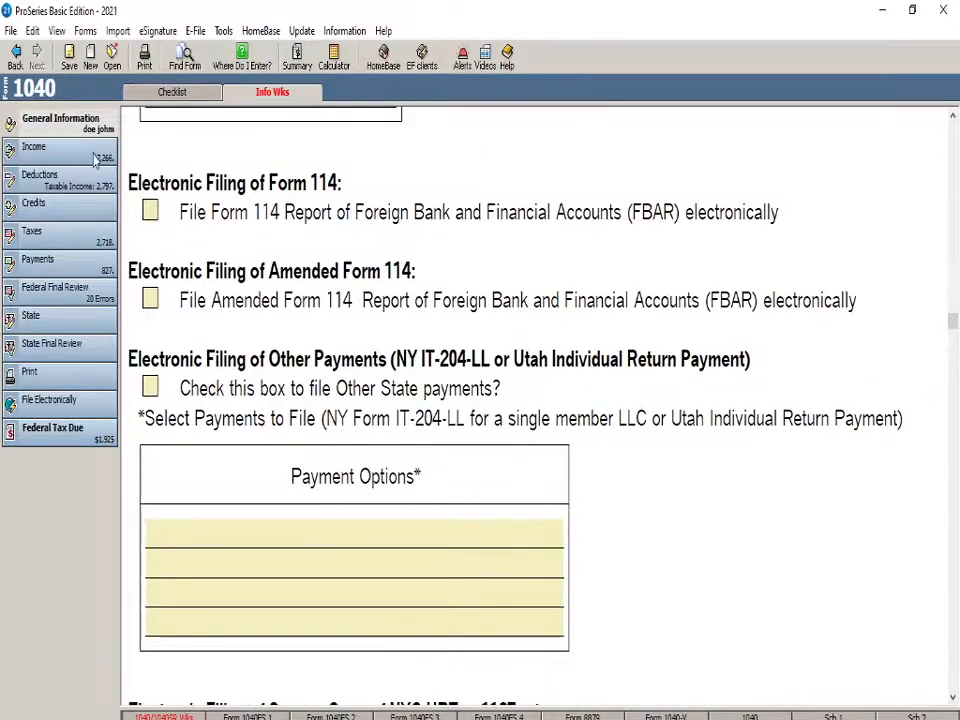
Return to Schedule C and review its net profit, expenses, gross receipts, business details and opening questions
left_click(62, 163)
left_click(267, 97)
scroll(408, 418, "up", 4)
scroll(408, 418, "up", 20)
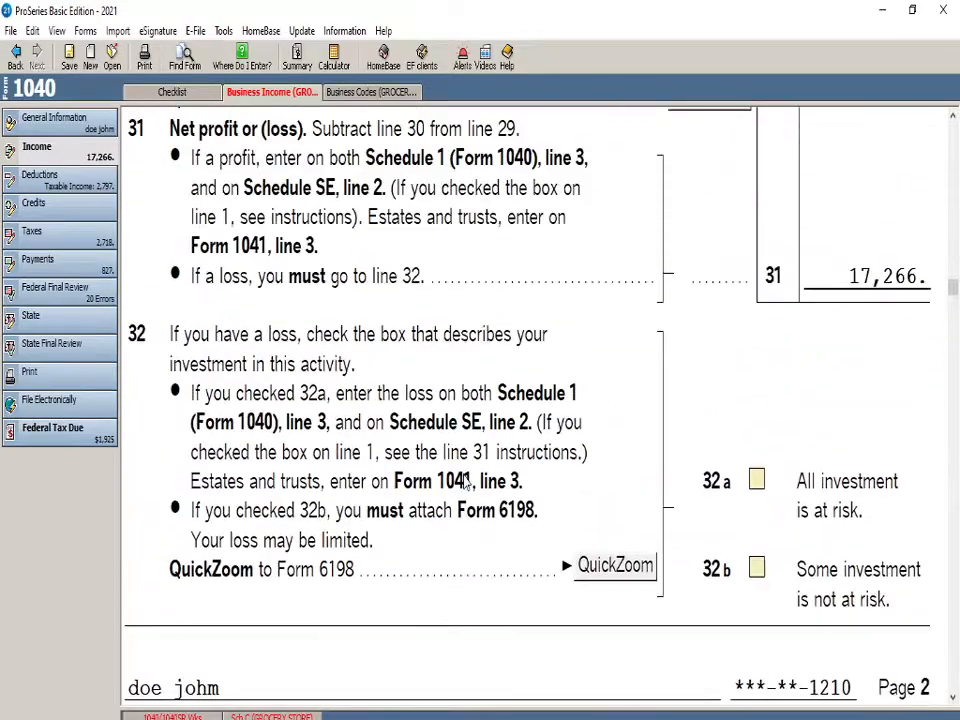
scroll(464, 480, "up", 20)
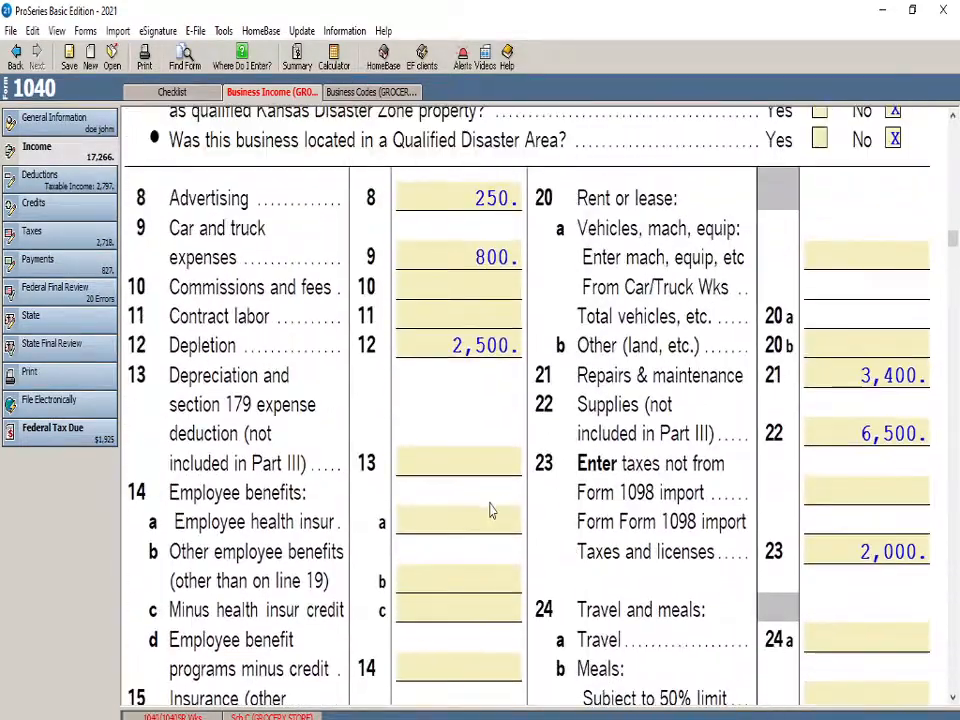
scroll(490, 510, "up", 20)
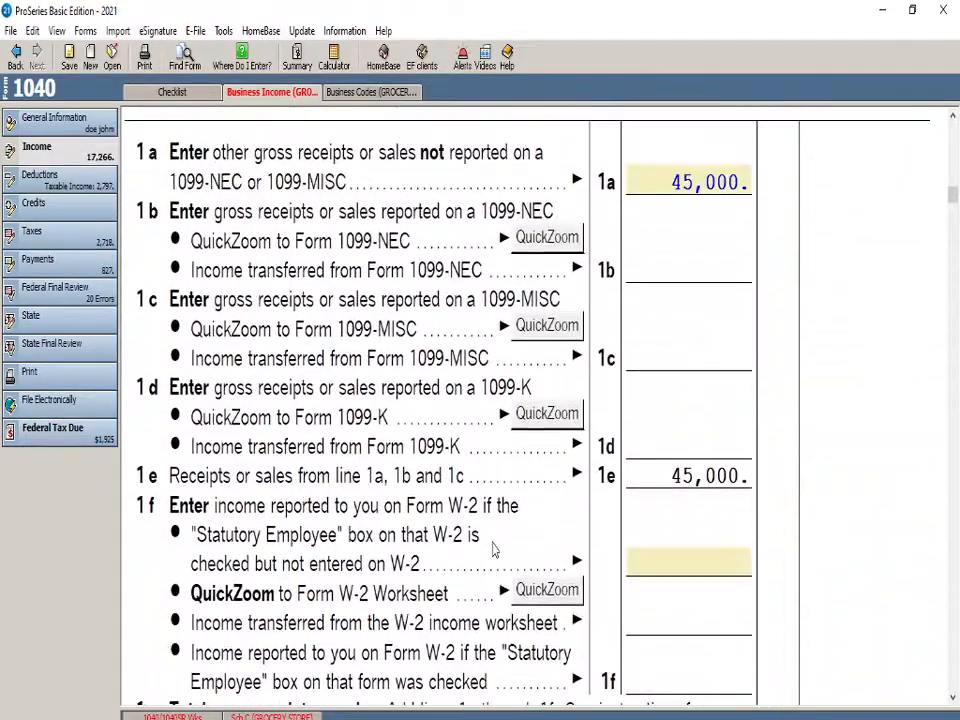
scroll(490, 560, "up", 20)
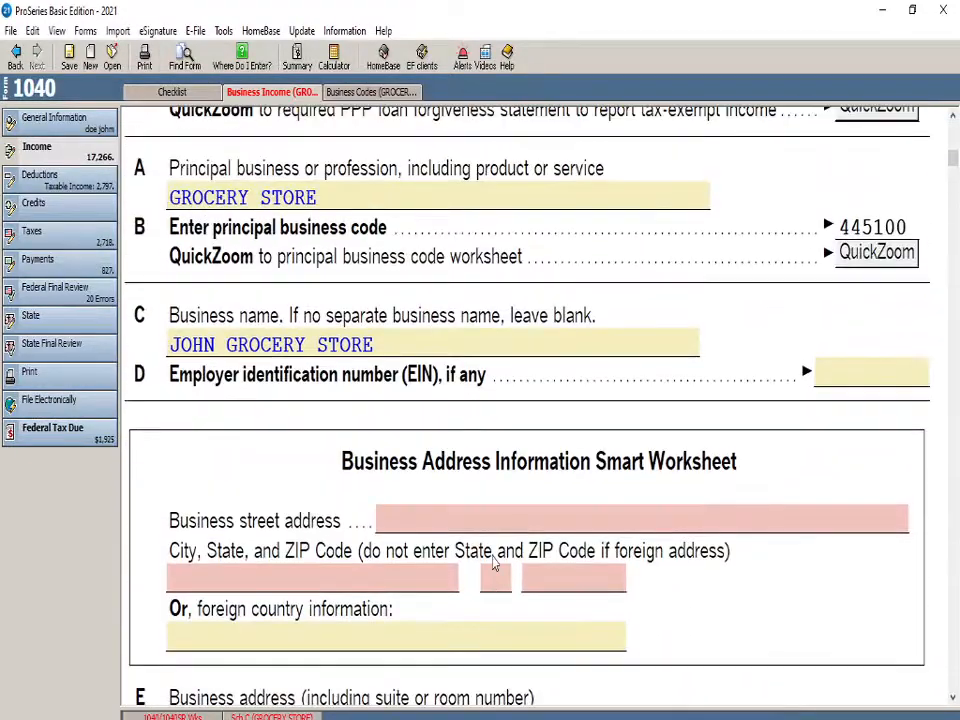
scroll(490, 570, "up", 12)
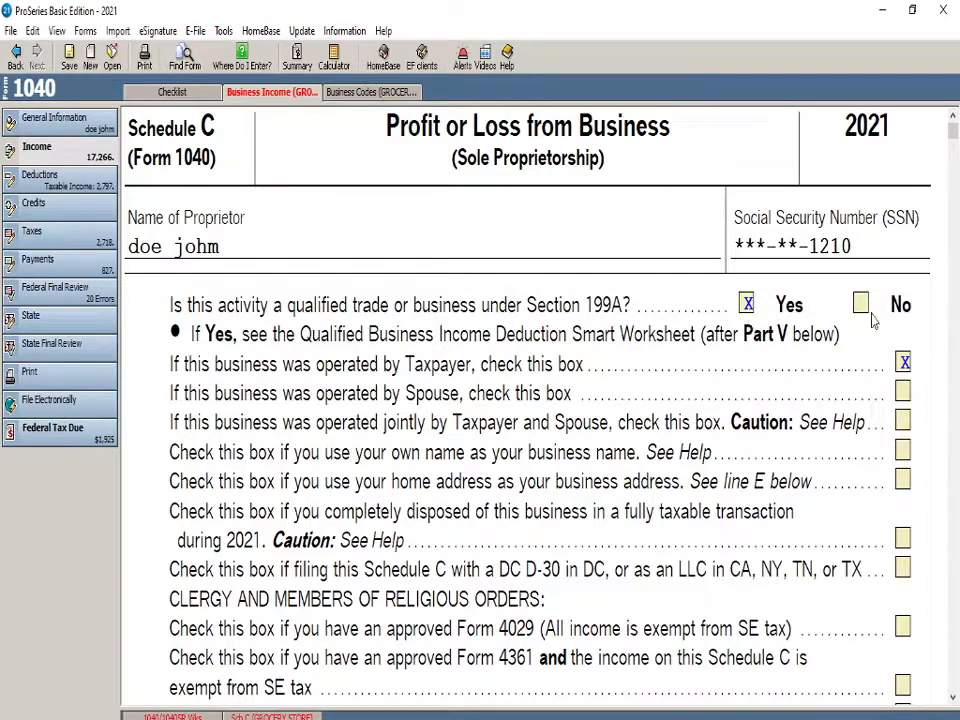
Change the principal business or profession on Schedule C line A to OWNER UBER DRIVER
scroll(307, 410, "down", 5)
scroll(407, 549, "down", 8)
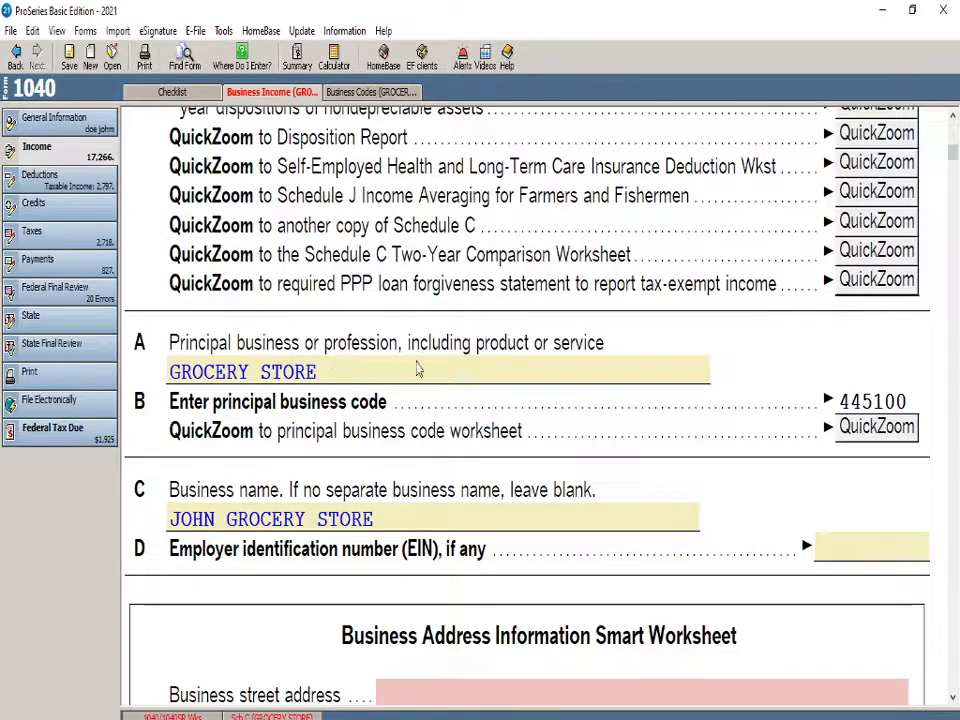
left_click(318, 372)
type("OWNER")
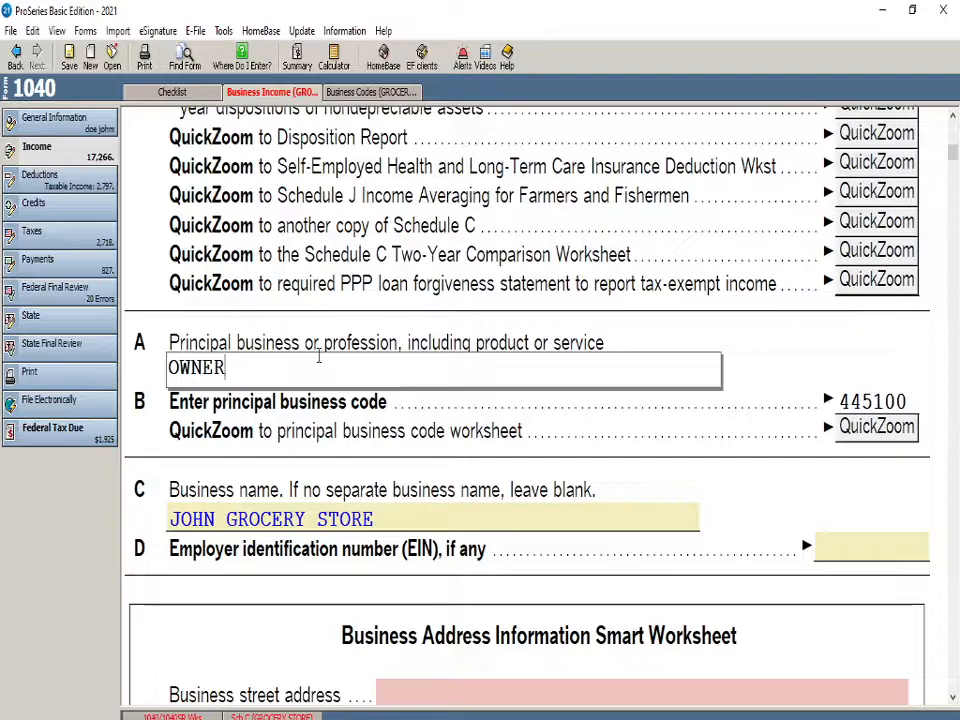
type("T UBER DRIVER")
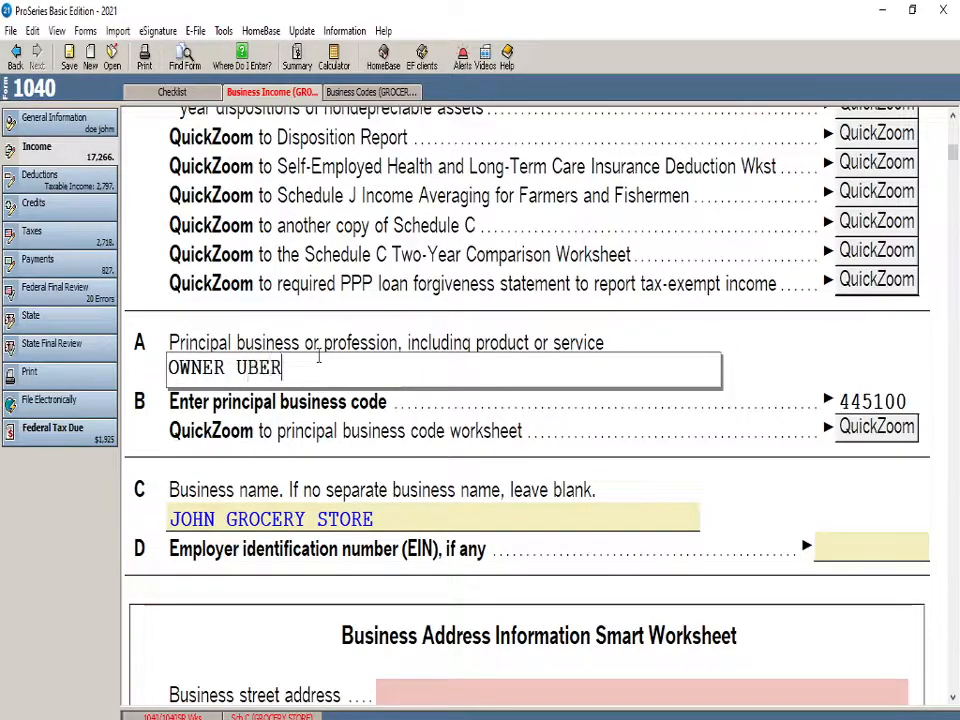
left_click(404, 295)
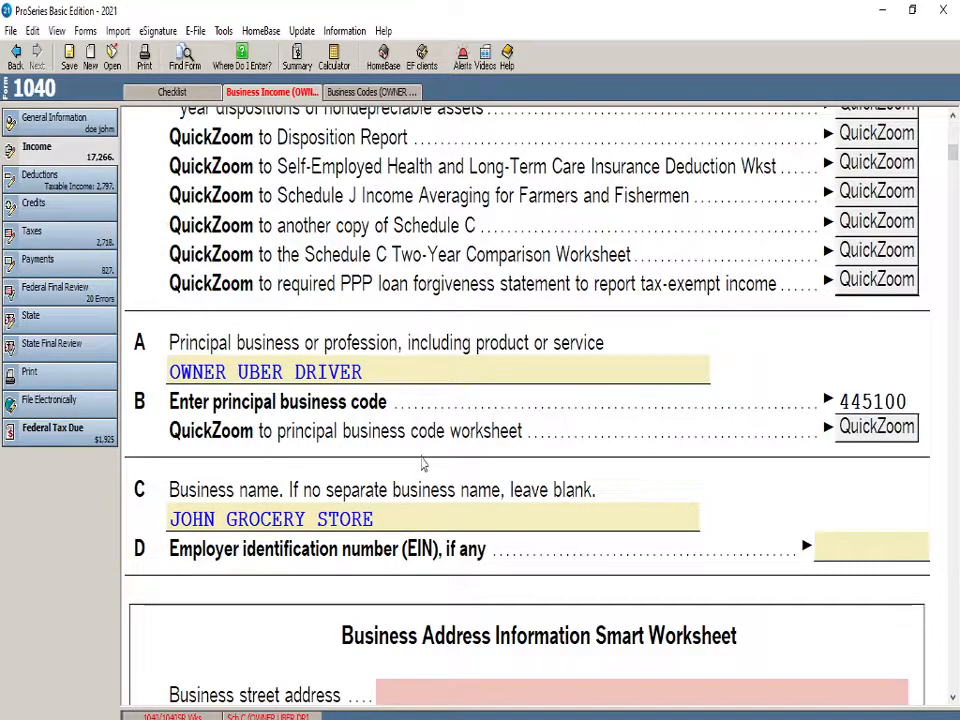
left_click(225, 372)
scroll(349, 470, "down", 4)
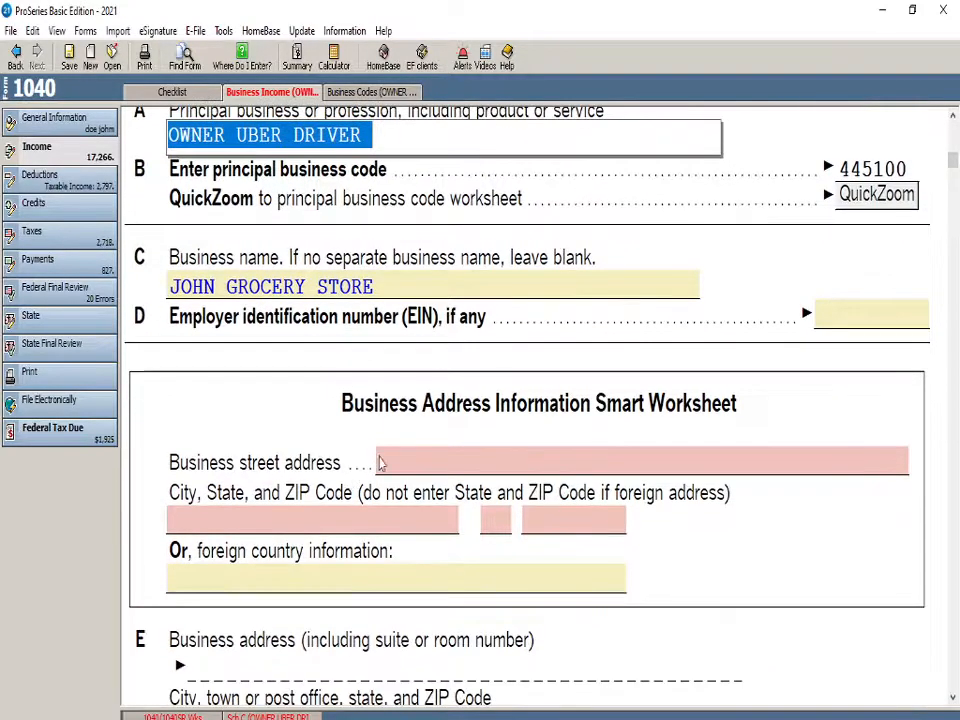
Review Schedule C from the business address and accounting method through income, expenses and Part III cost of goods sold
scroll(563, 521, "down", 2)
scroll(407, 317, "down", 6)
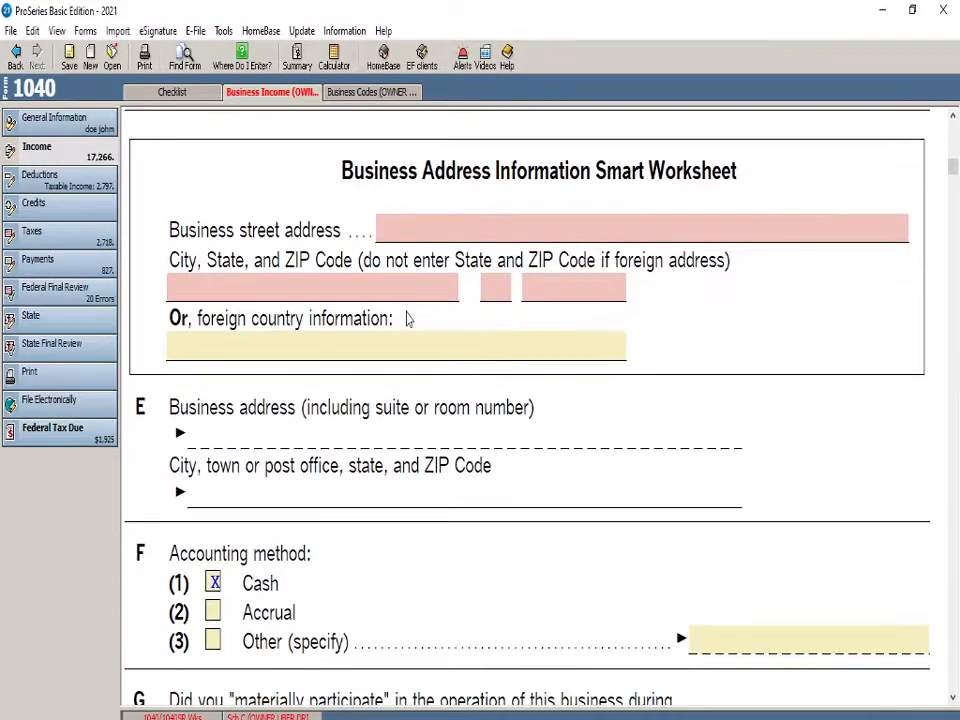
scroll(250, 332, "down", 6)
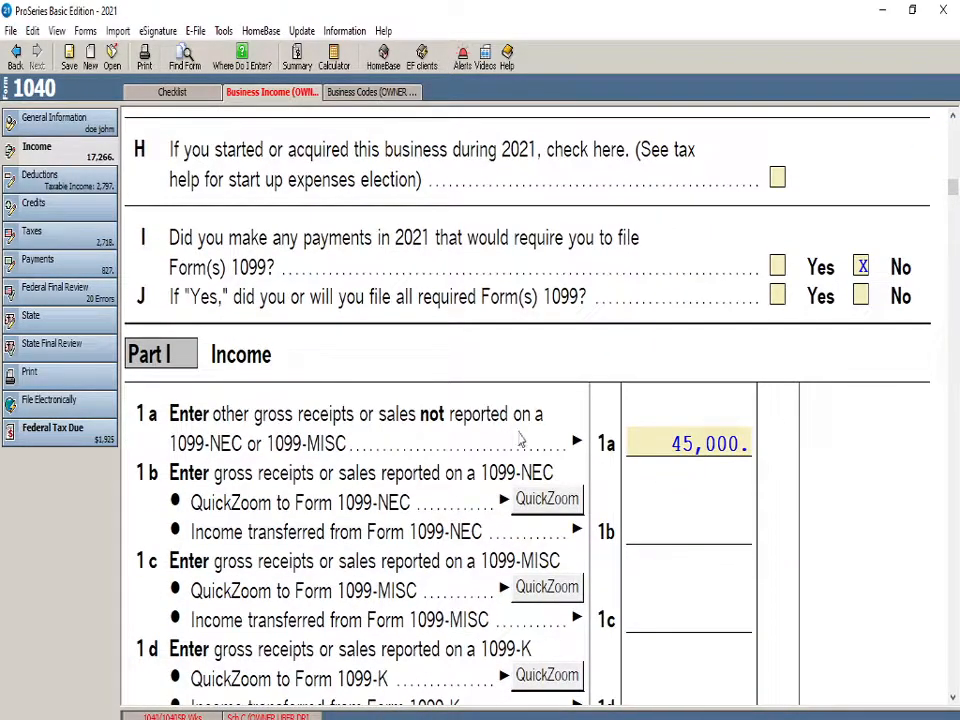
scroll(580, 410, "down", 11)
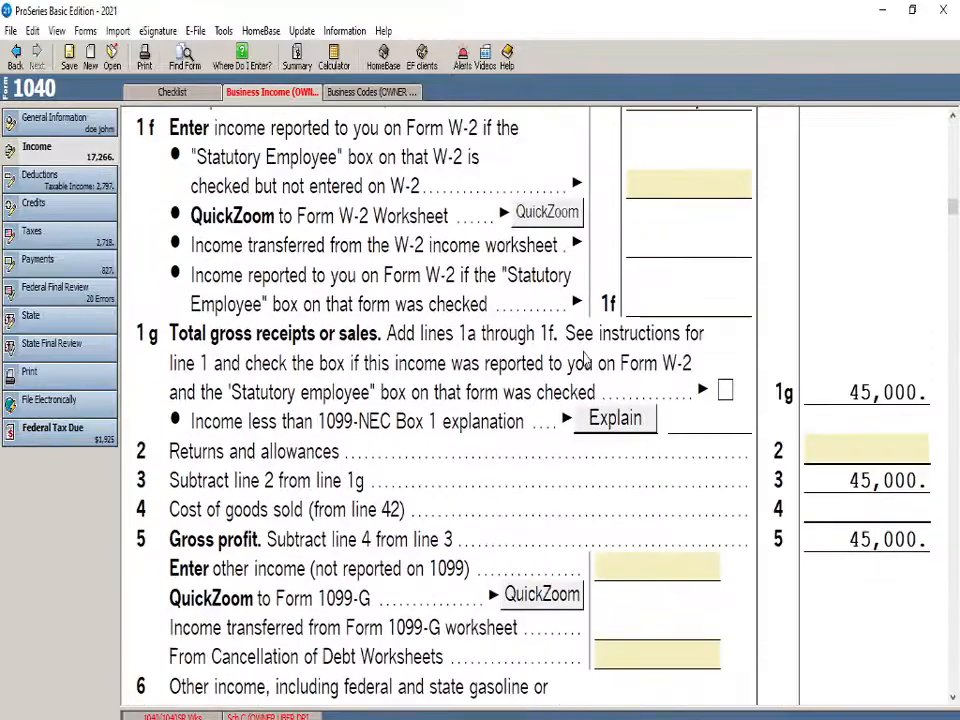
scroll(588, 400, "down", 16)
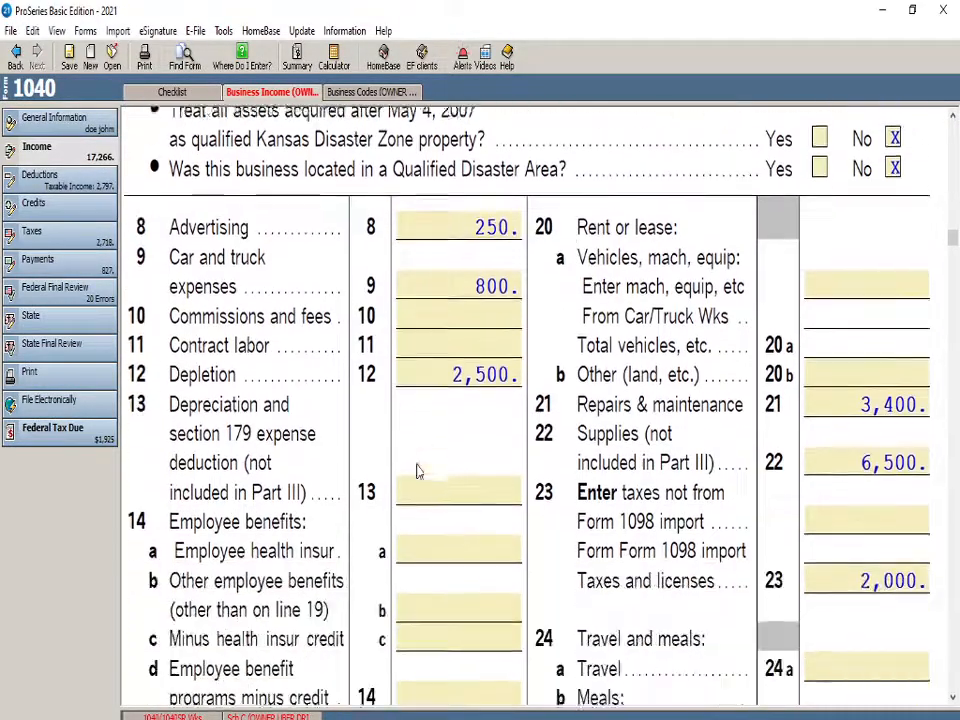
scroll(678, 434, "down", 17)
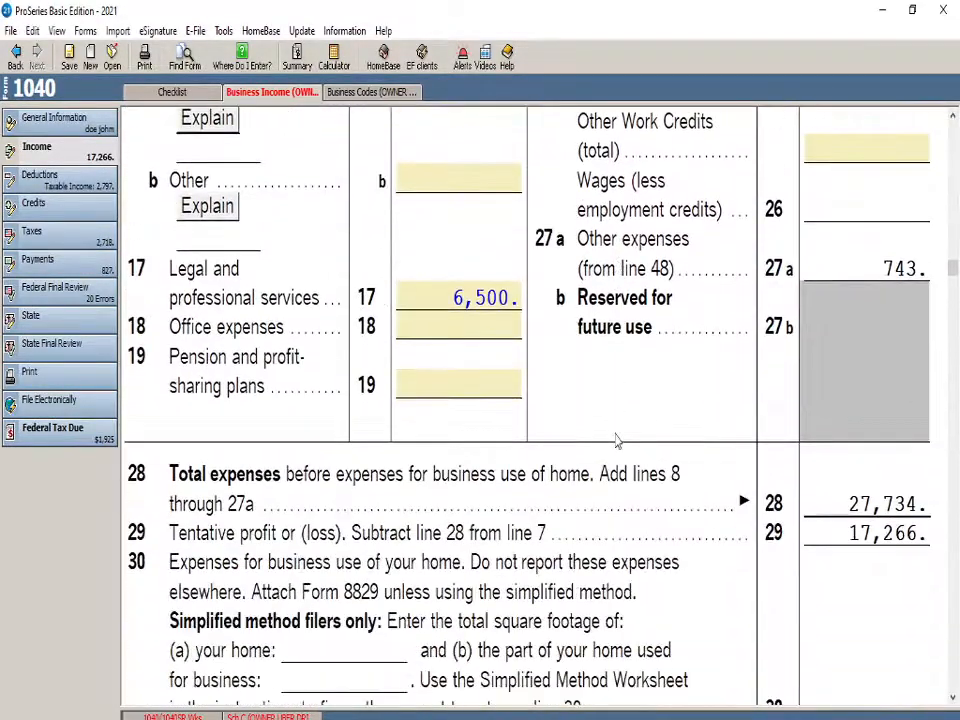
scroll(616, 432, "down", 12)
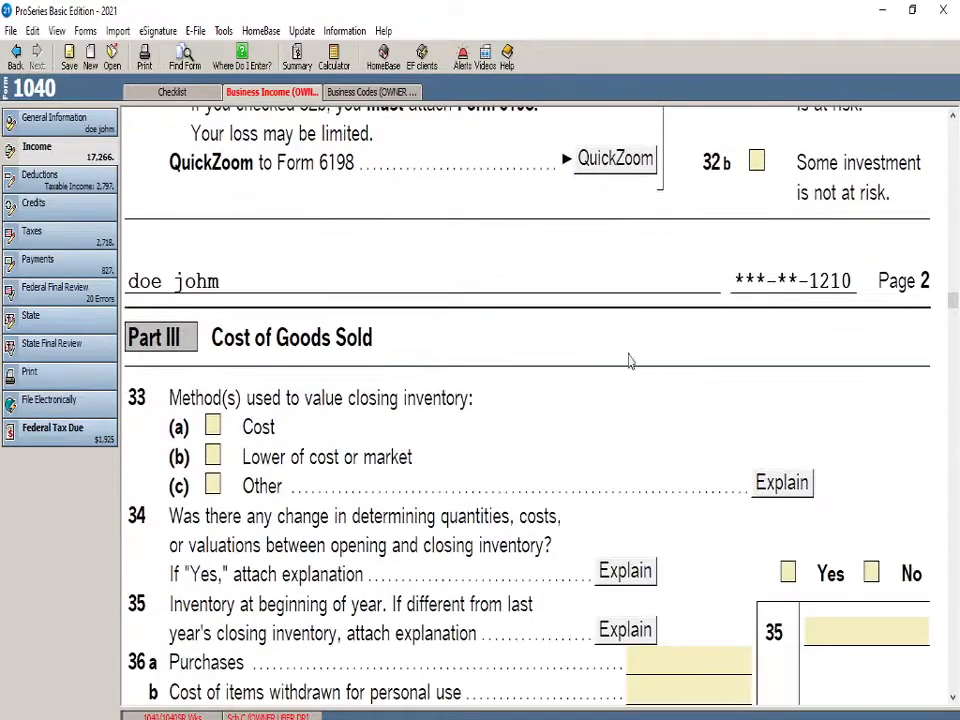
Look over the available deductions forms, the electronic filing selections and the general information forms checklist
left_click(50, 180)
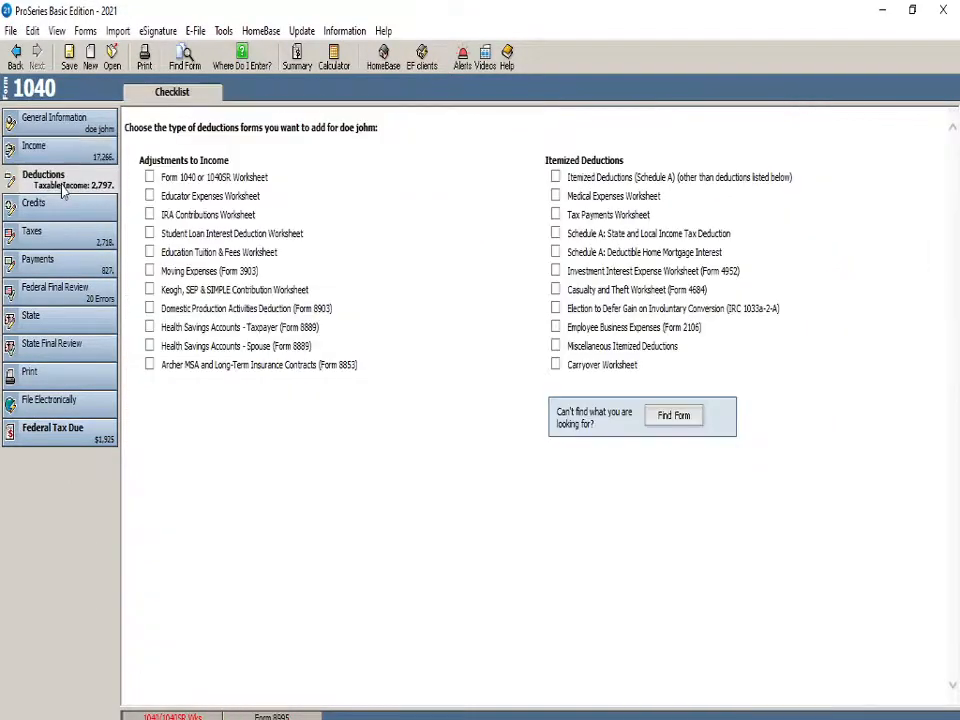
left_click(67, 121)
left_click(272, 92)
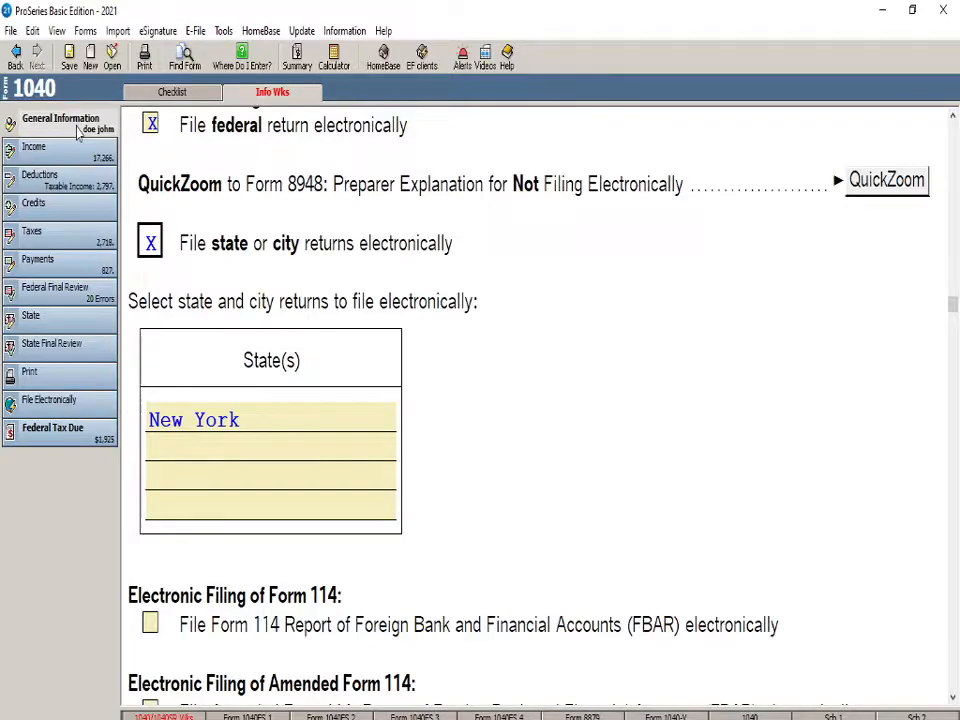
left_click(172, 92)
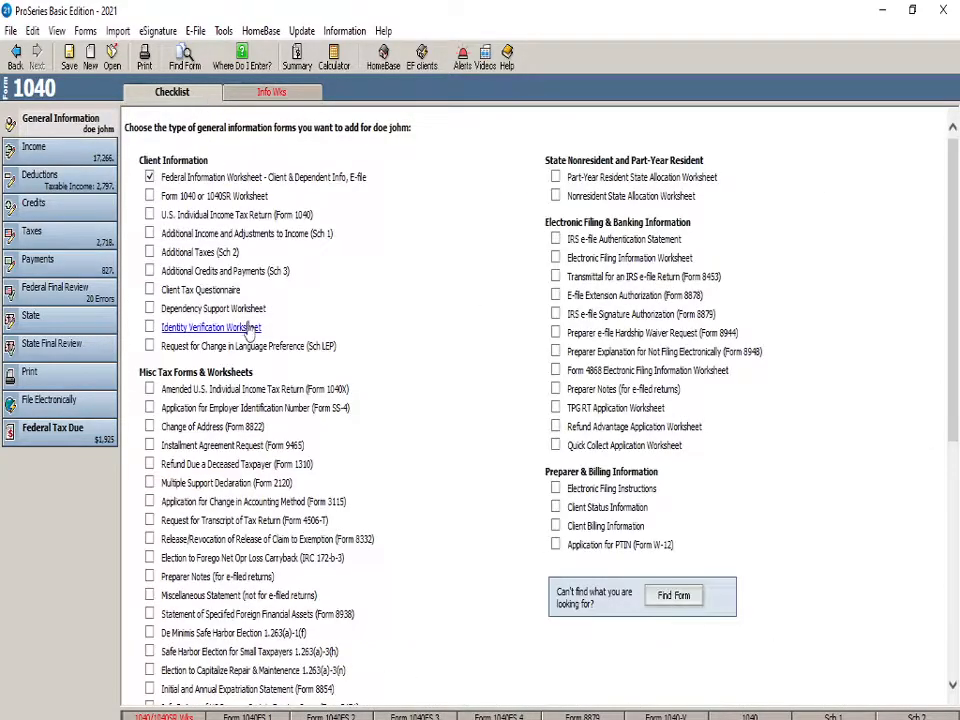
Reopen the Federal Information Worksheet and review it back from the Part II filing status to its opening section
left_click(268, 92)
scroll(245, 390, "up", 12)
scroll(245, 393, "up", 10)
scroll(270, 448, "up", 10)
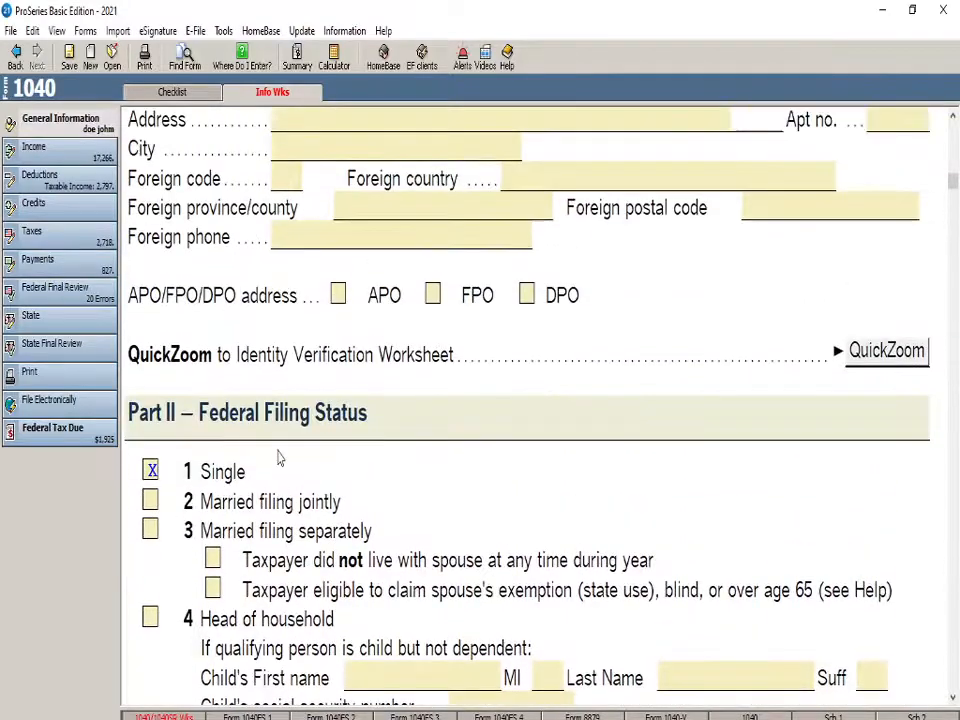
scroll(280, 458, "up", 12)
scroll(282, 457, "up", 2)
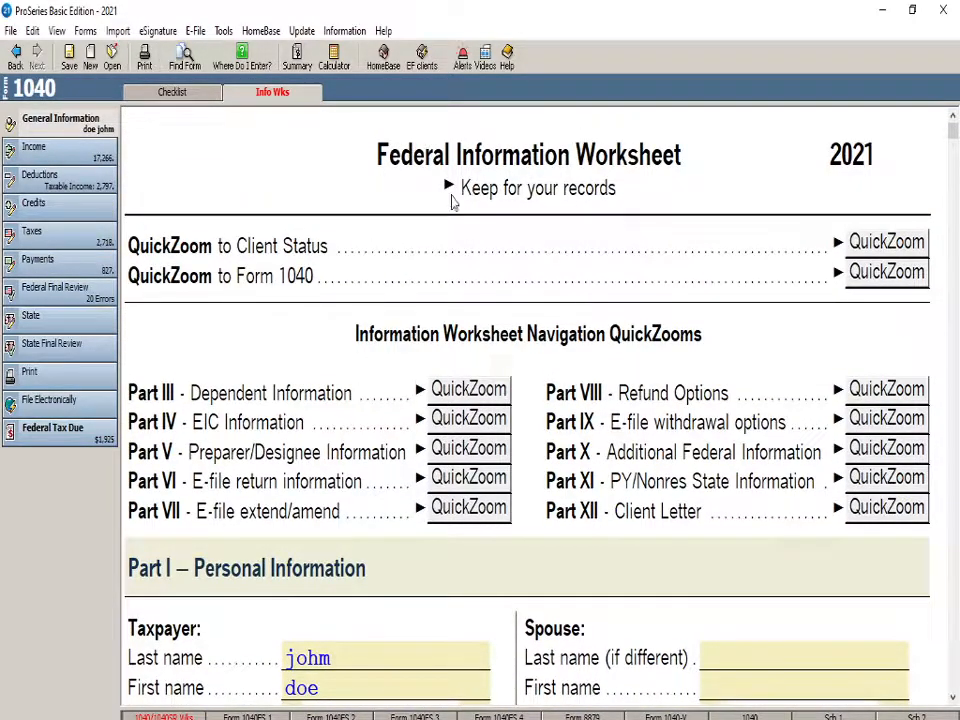